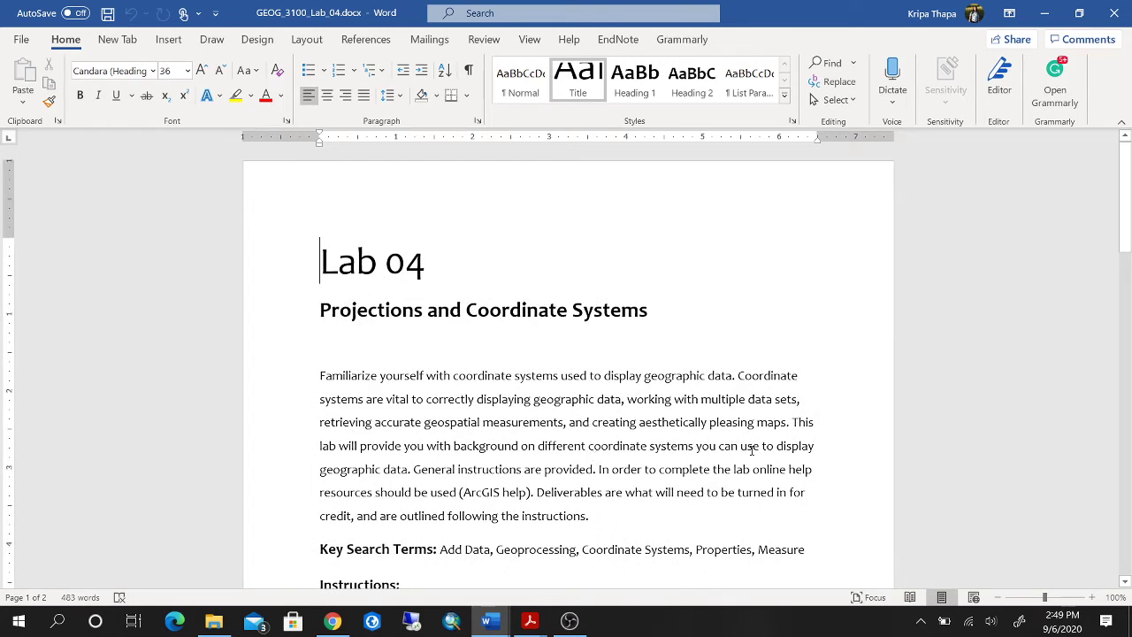
- Read through the introduction and first instructions of the Lab 04 document on projections and coordinate systems
{"action": "scroll", "coordinate": [750, 450], "scroll_direction": "down", "scroll_amount": 1}
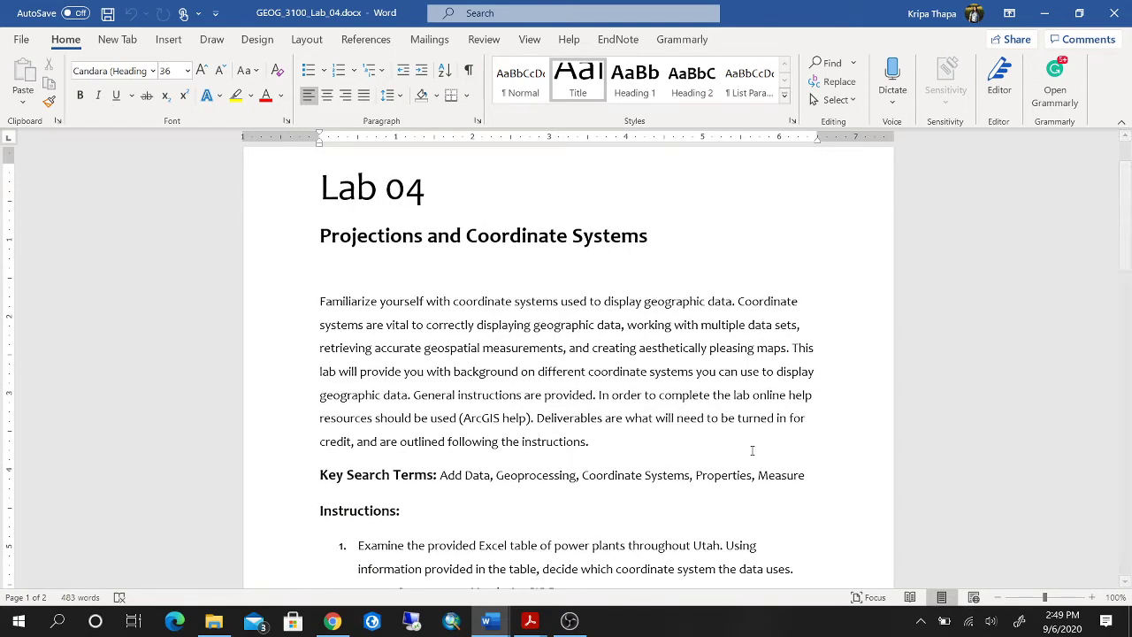
{"action": "scroll", "coordinate": [752, 450], "scroll_direction": "down", "scroll_amount": 1}
{"action": "scroll", "coordinate": [751, 450], "scroll_direction": "down", "scroll_amount": 2}
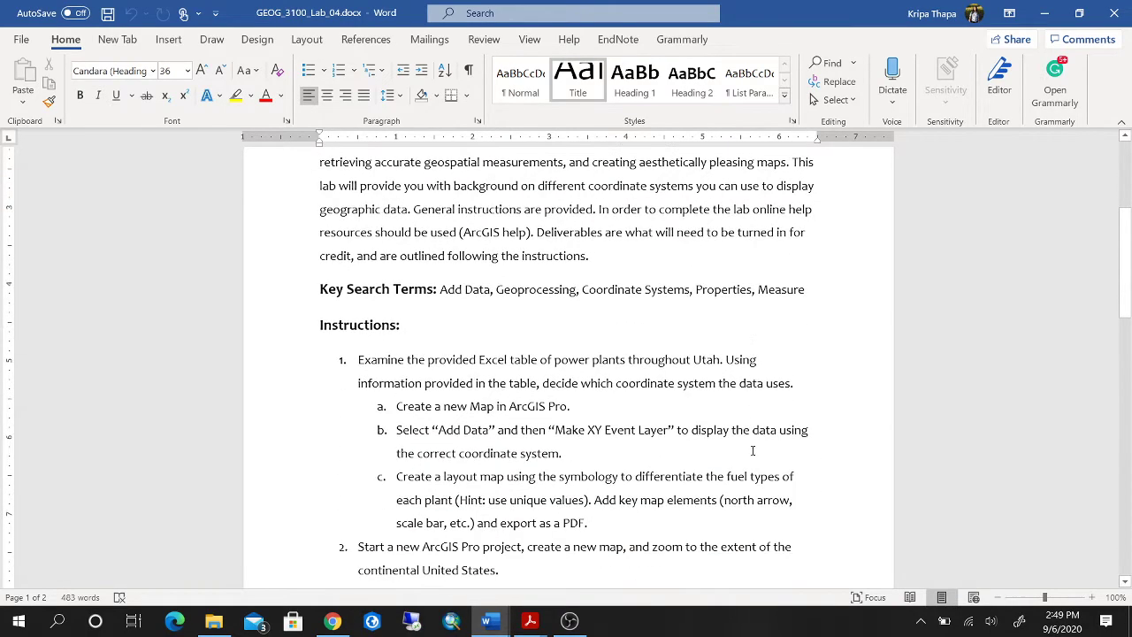
{"action": "scroll", "coordinate": [751, 450], "scroll_direction": "up", "scroll_amount": 5}
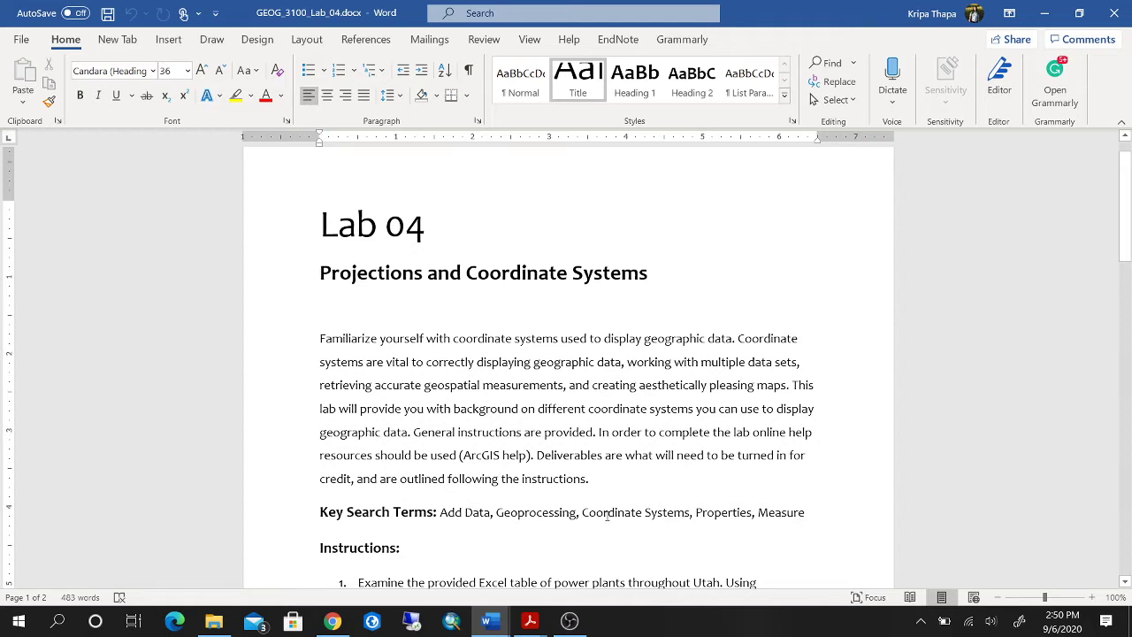
- Check the Labs files on the course website in Chrome, and inspect the contents of the local inner Lab 4 folder in File Explorer
{"action": "left_click", "coordinate": [333, 622]}
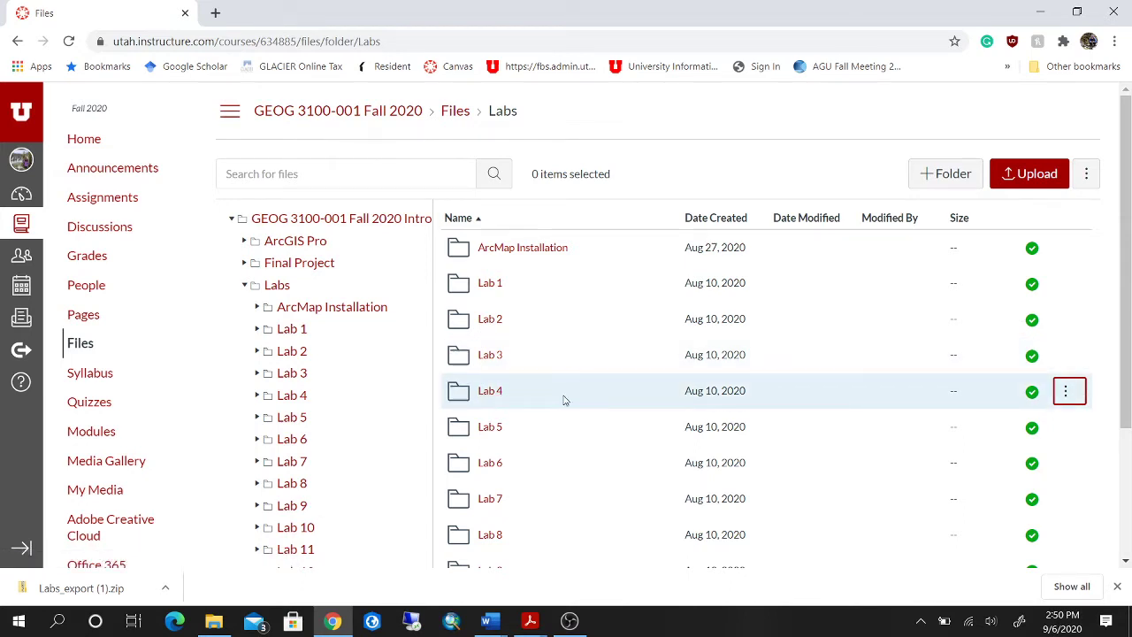
{"action": "left_click", "coordinate": [213, 621]}
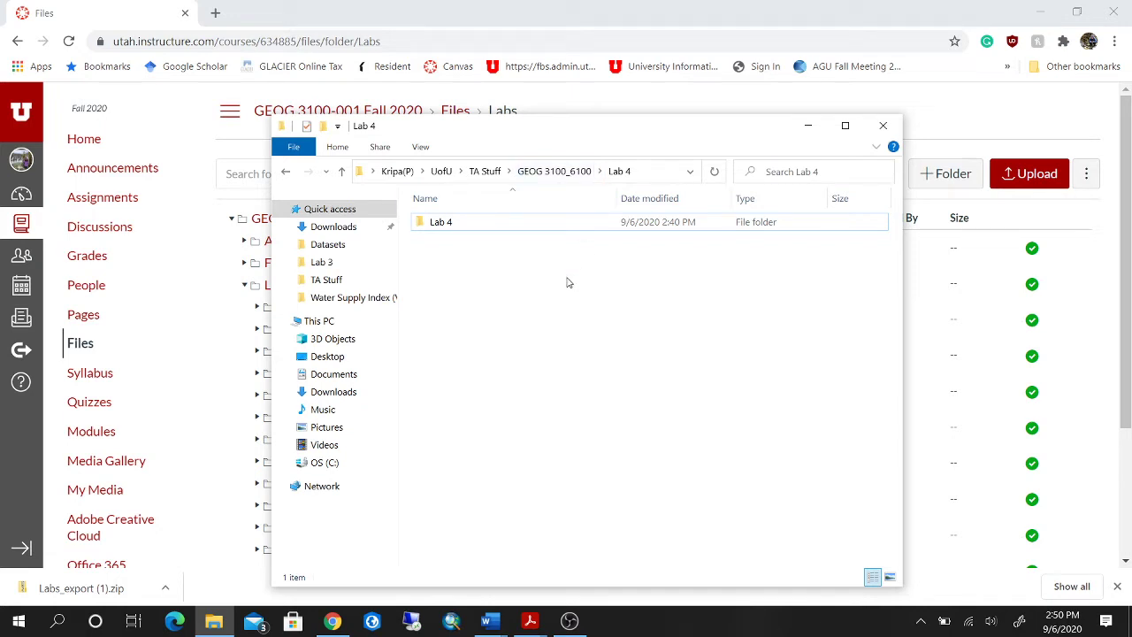
{"action": "double_click", "coordinate": [526, 225]}
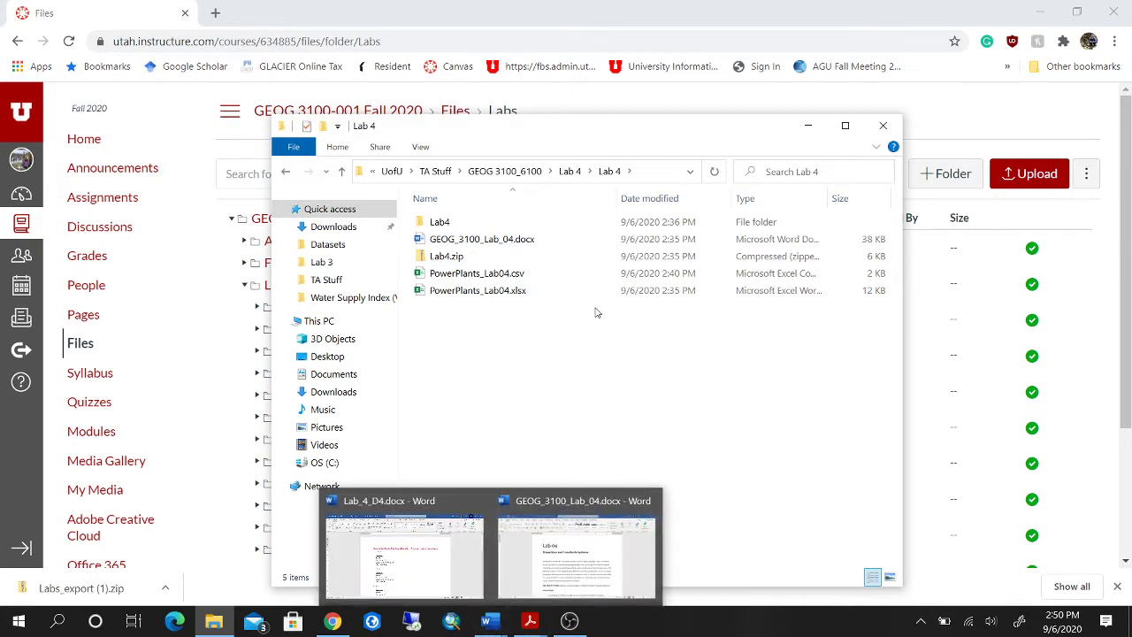
{"action": "left_click", "coordinate": [570, 171]}
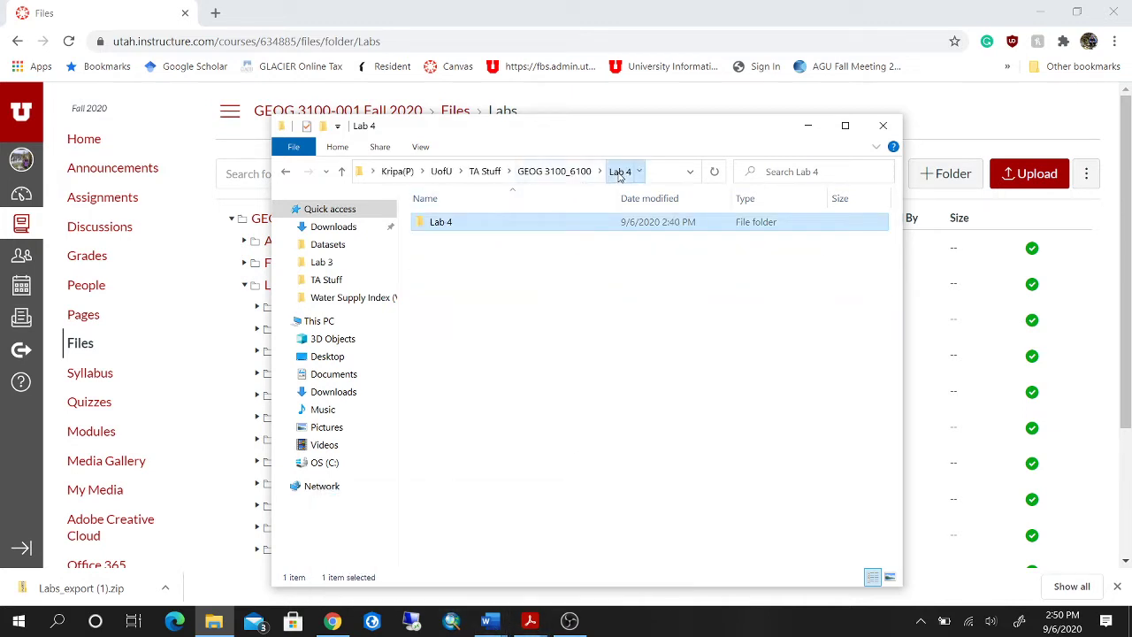
{"action": "double_click", "coordinate": [509, 222]}
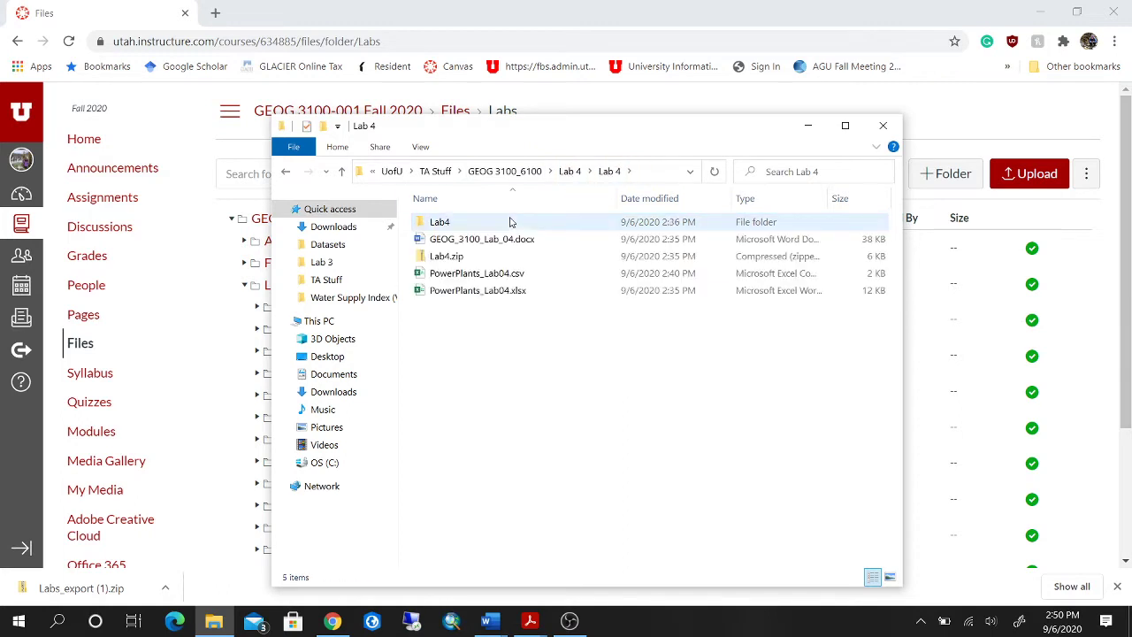
{"action": "left_click", "coordinate": [477, 273]}
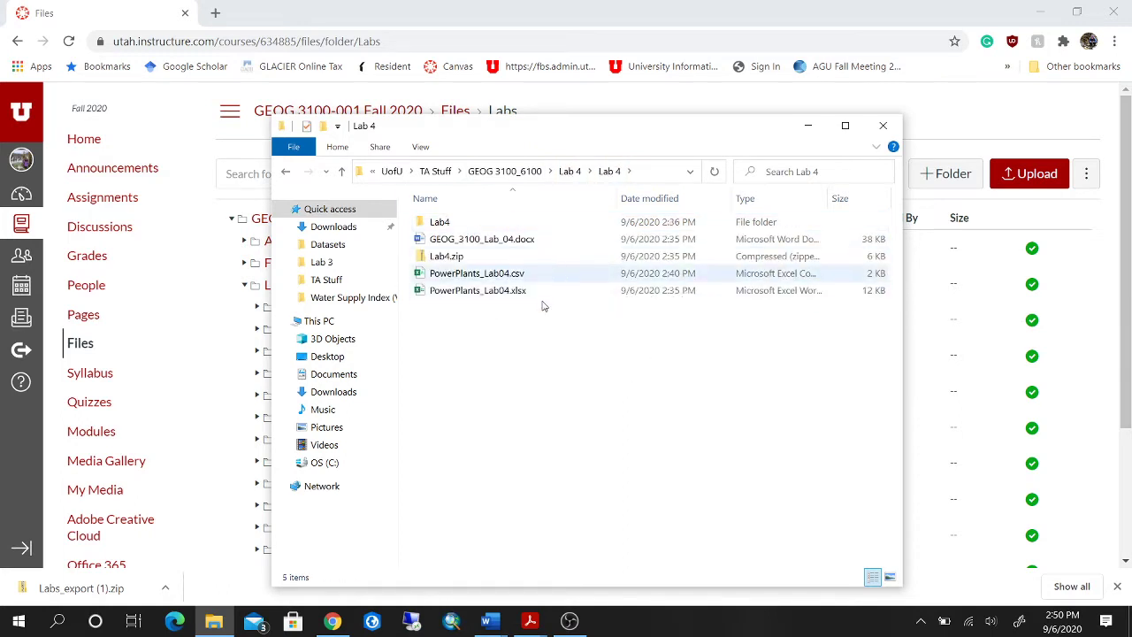
- Switch back to GEOG_3100_Lab_04.docx in Word and read the instructions on the power plant table
{"action": "left_click", "coordinate": [486, 620]}
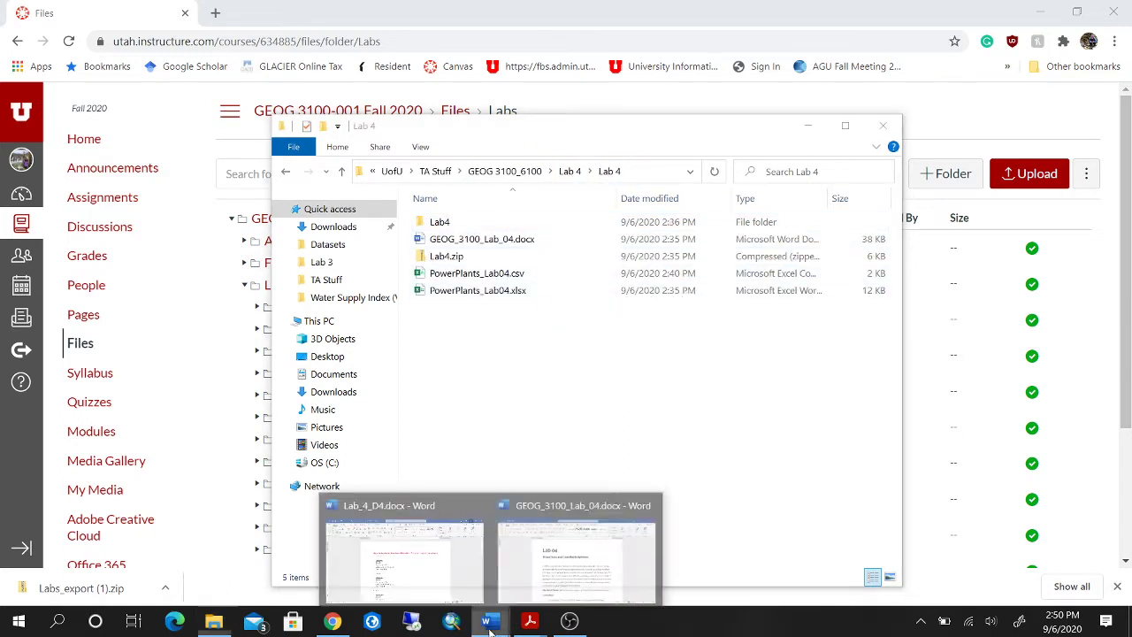
{"action": "left_click", "coordinate": [554, 562]}
{"action": "scroll", "coordinate": [619, 525], "scroll_direction": "down", "scroll_amount": 5}
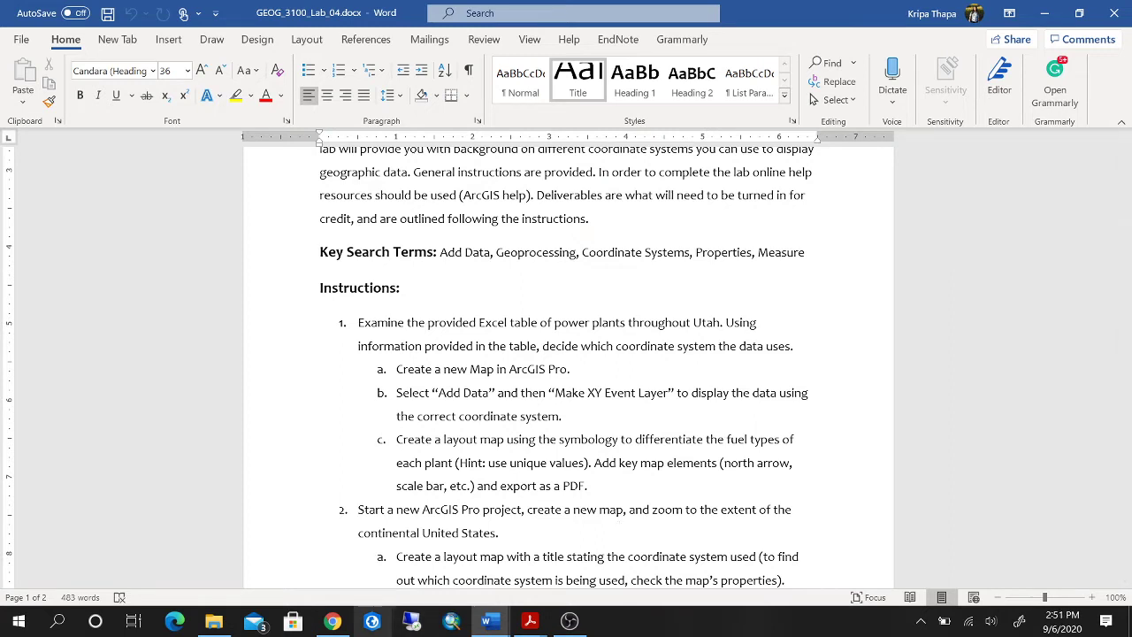
- Open PowerPlants_Lab04.xlsx from the Lab 4 folder and enable its content to examine the power plant table
{"action": "left_click", "coordinate": [213, 622]}
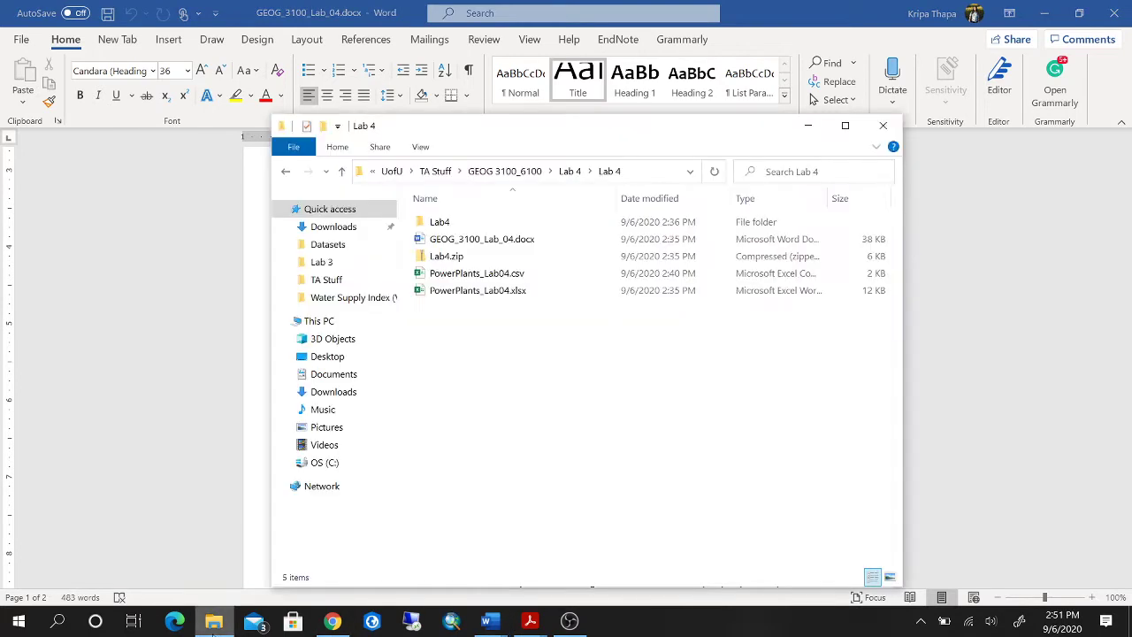
{"action": "double_click", "coordinate": [557, 295]}
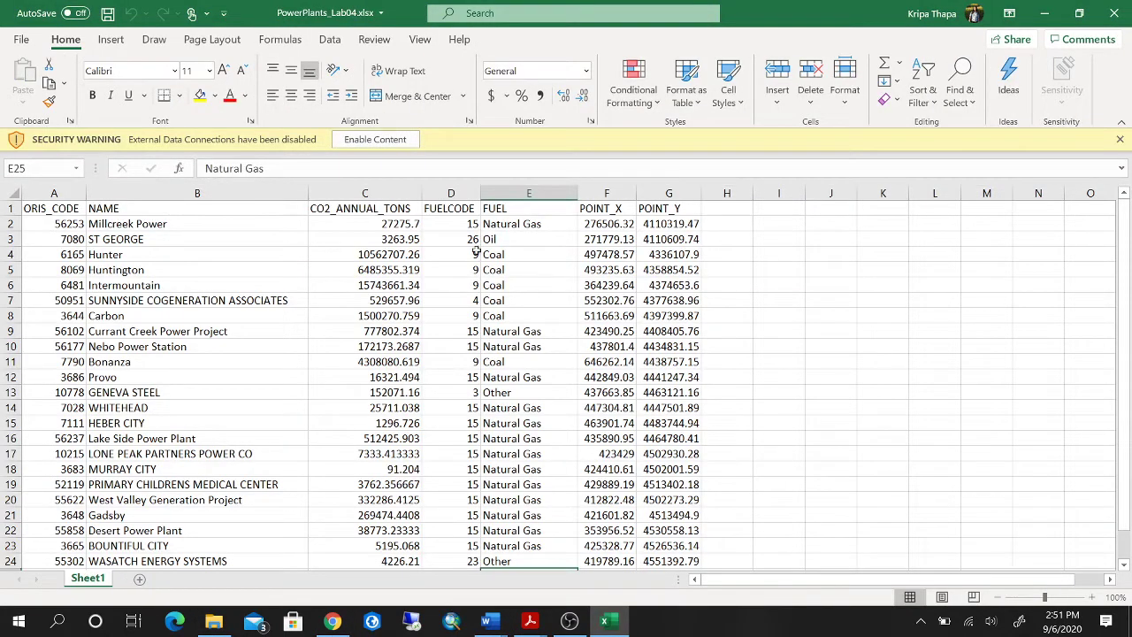
{"action": "left_click", "coordinate": [405, 142]}
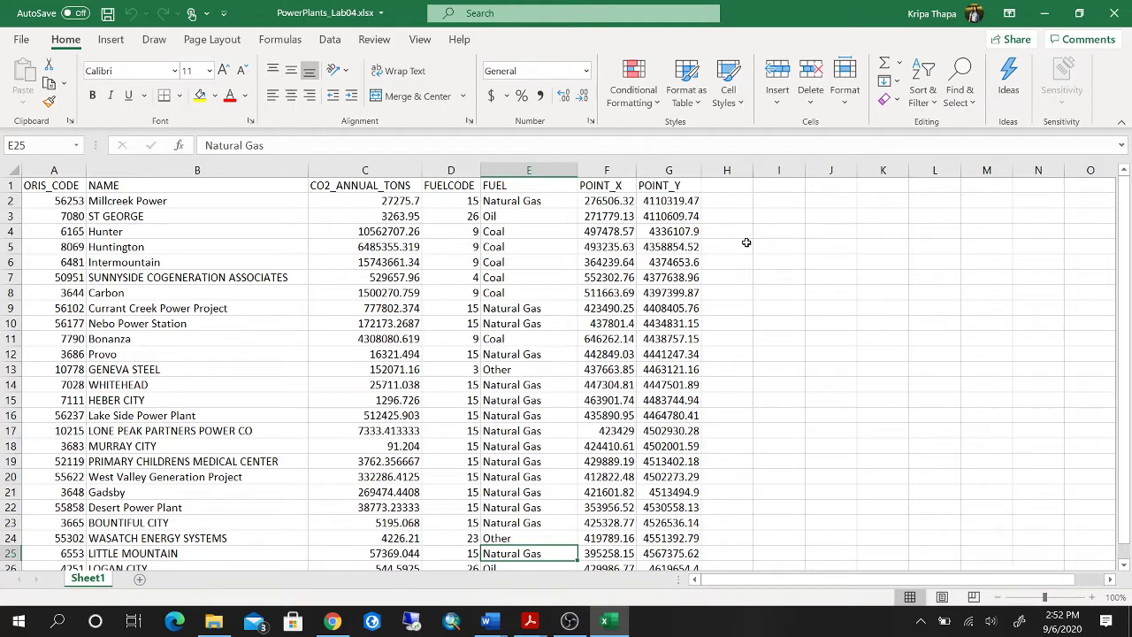
- View the file formats offered for saving a copy of the workbook, and close the workbook and the Lab 4 folder window
{"action": "left_click", "coordinate": [21, 39]}
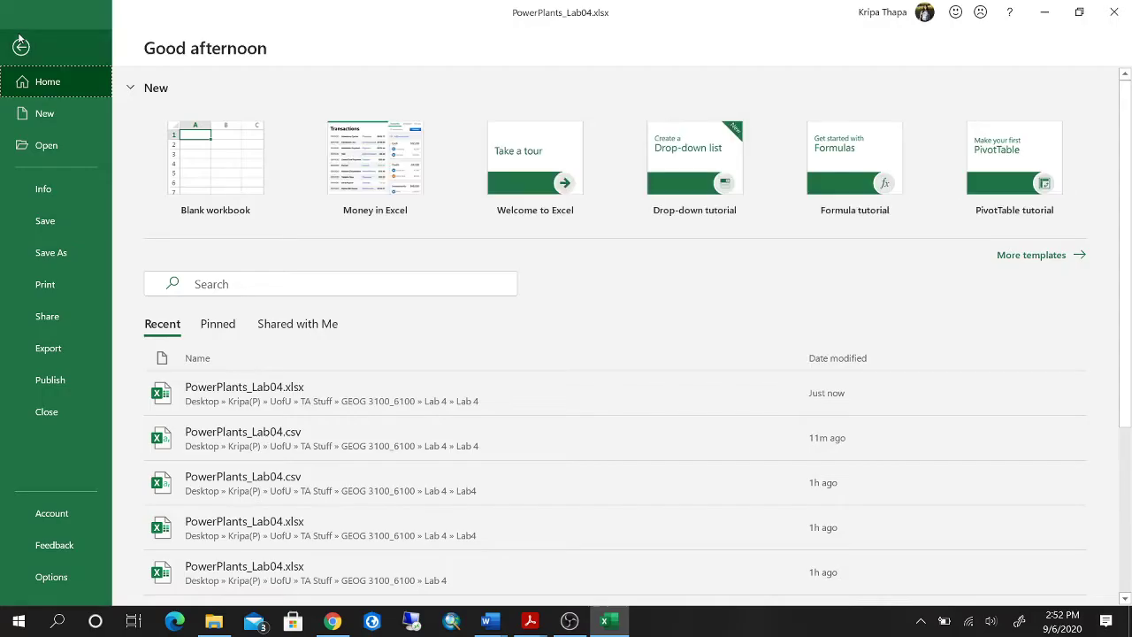
{"action": "left_click", "coordinate": [69, 255]}
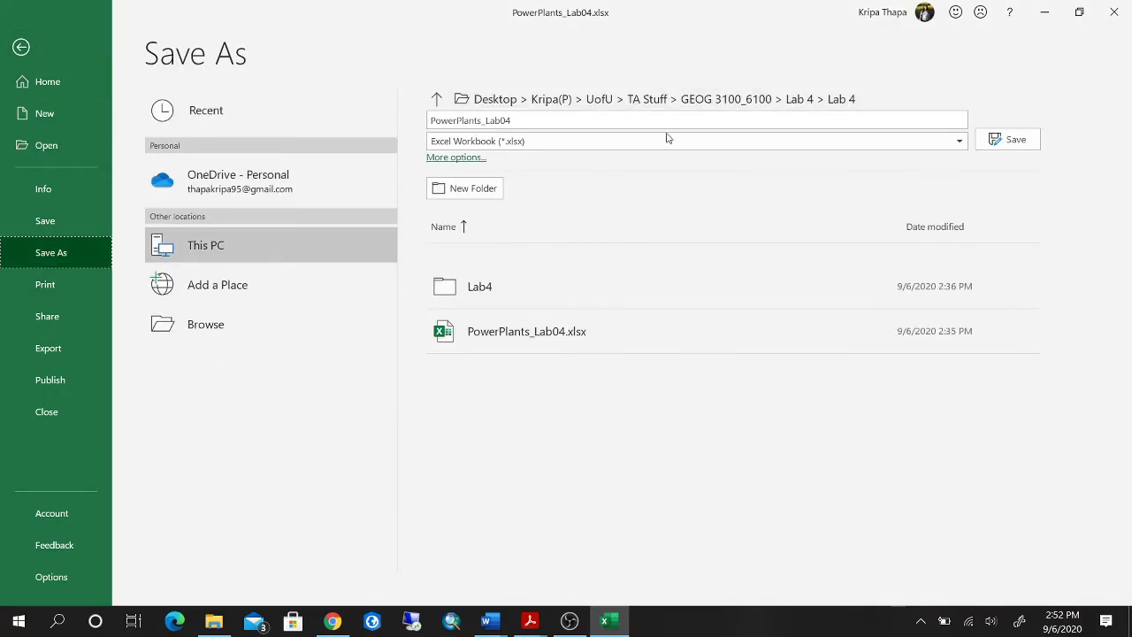
{"action": "left_click", "coordinate": [748, 144]}
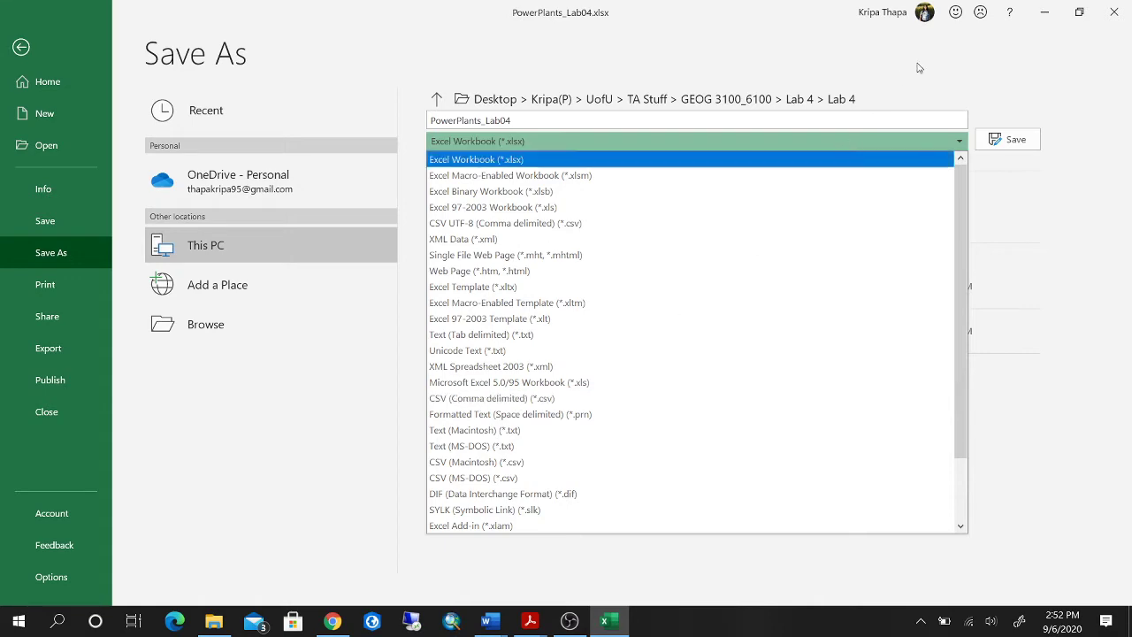
{"action": "left_click", "coordinate": [985, 76]}
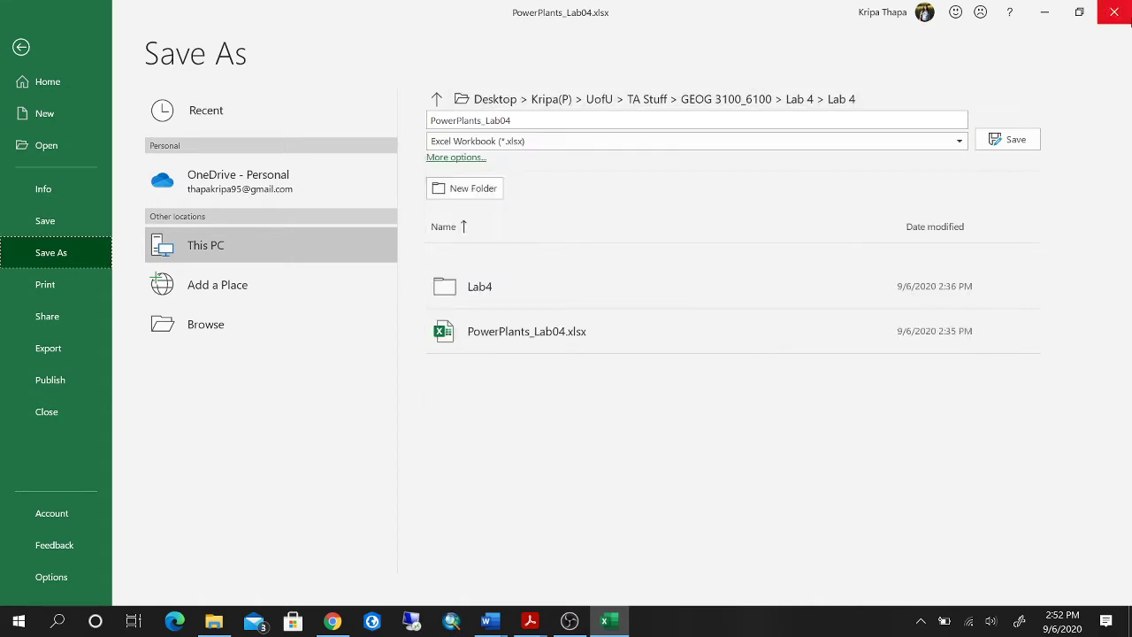
{"action": "left_click", "coordinate": [1113, 11]}
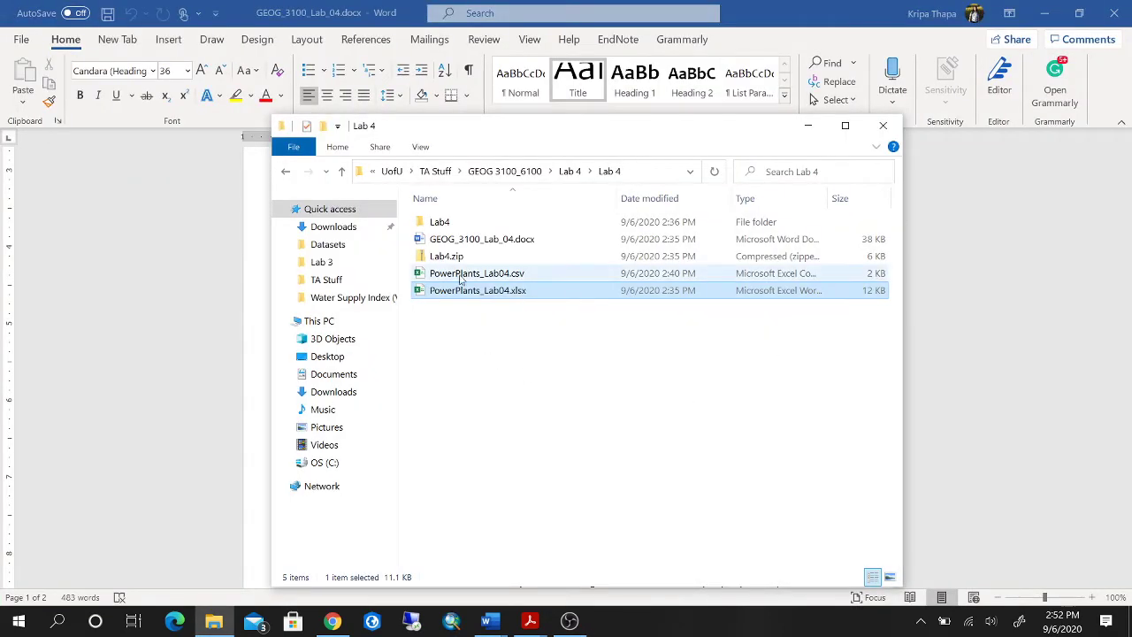
{"action": "left_click", "coordinate": [884, 126]}
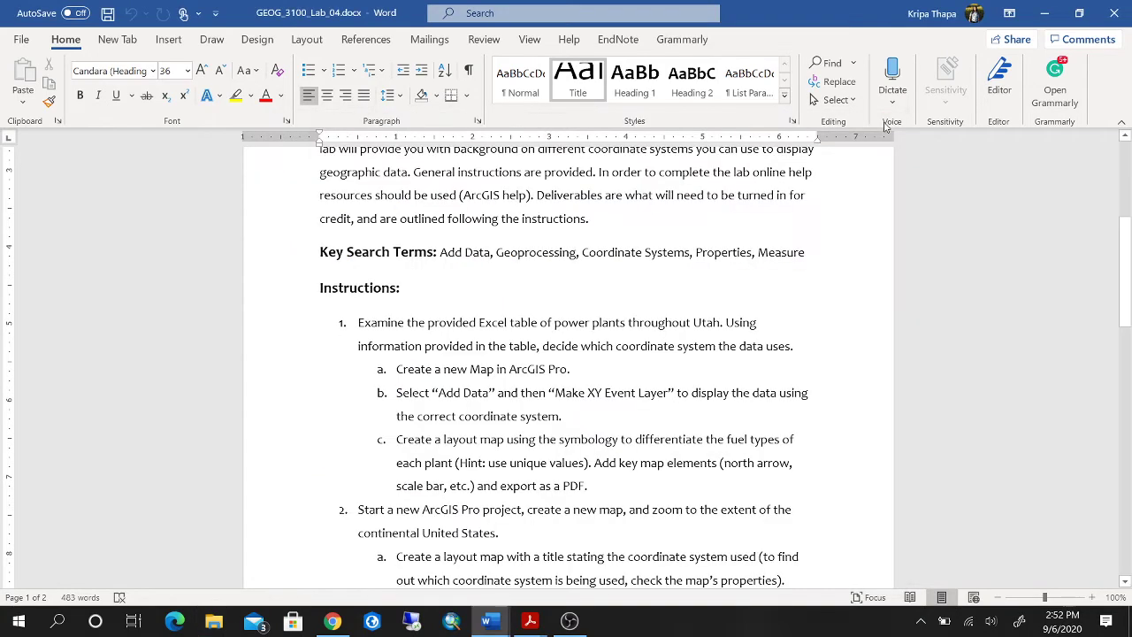
- Switch to ArcGIS Pro and start a new project from the Map template, named with the owner's first name followed by "TA Lab 4"
{"action": "left_click", "coordinate": [373, 621]}
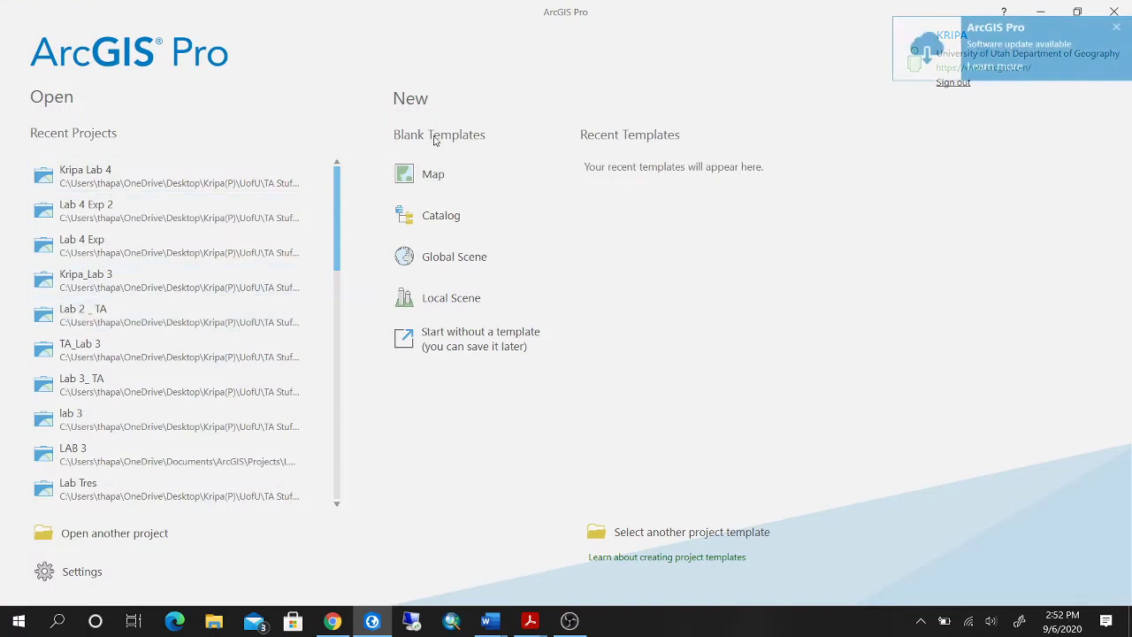
{"action": "left_click", "coordinate": [474, 176]}
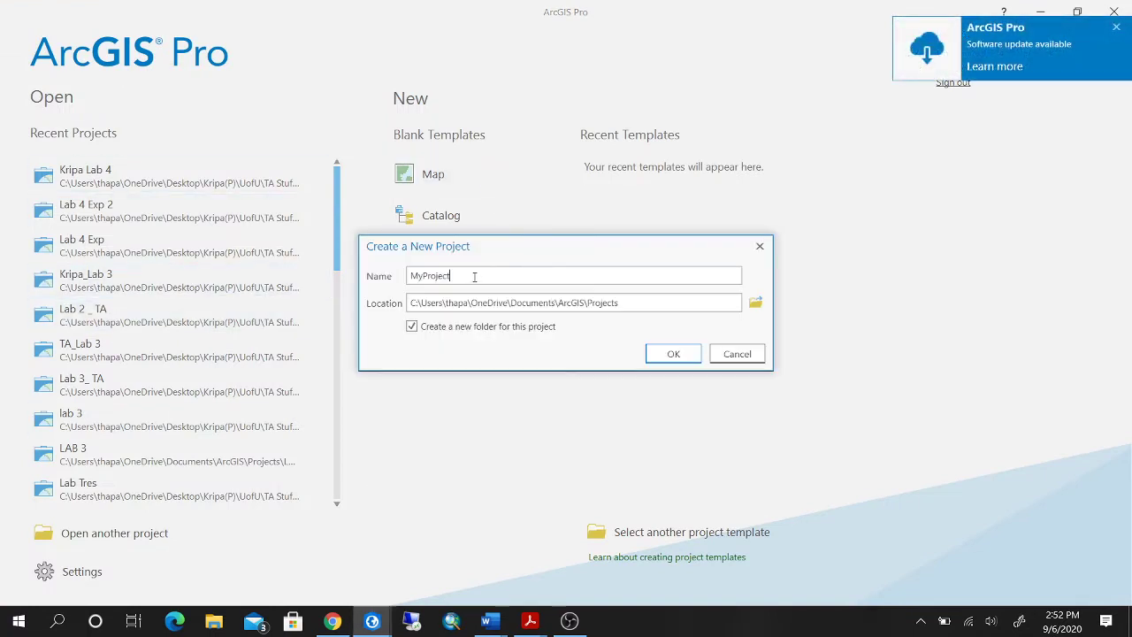
{"action": "left_click_drag", "start_coordinate": [473, 277], "coordinate": [385, 285]}
{"action": "type", "text": "Kripa"}
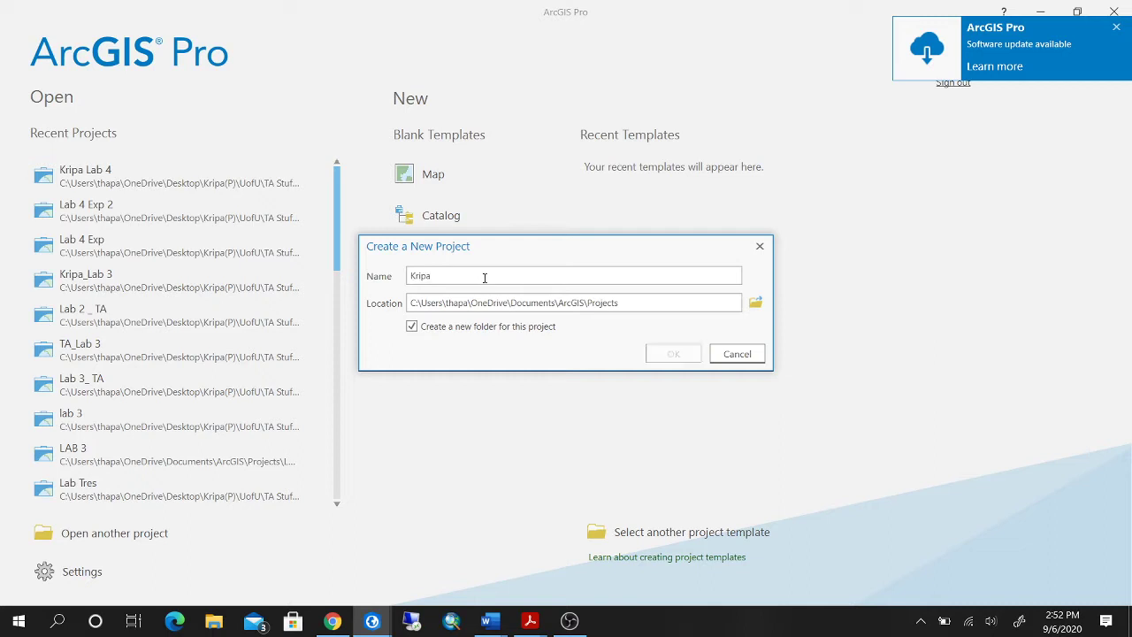
{"action": "type", "text": " TA Lab 4"}
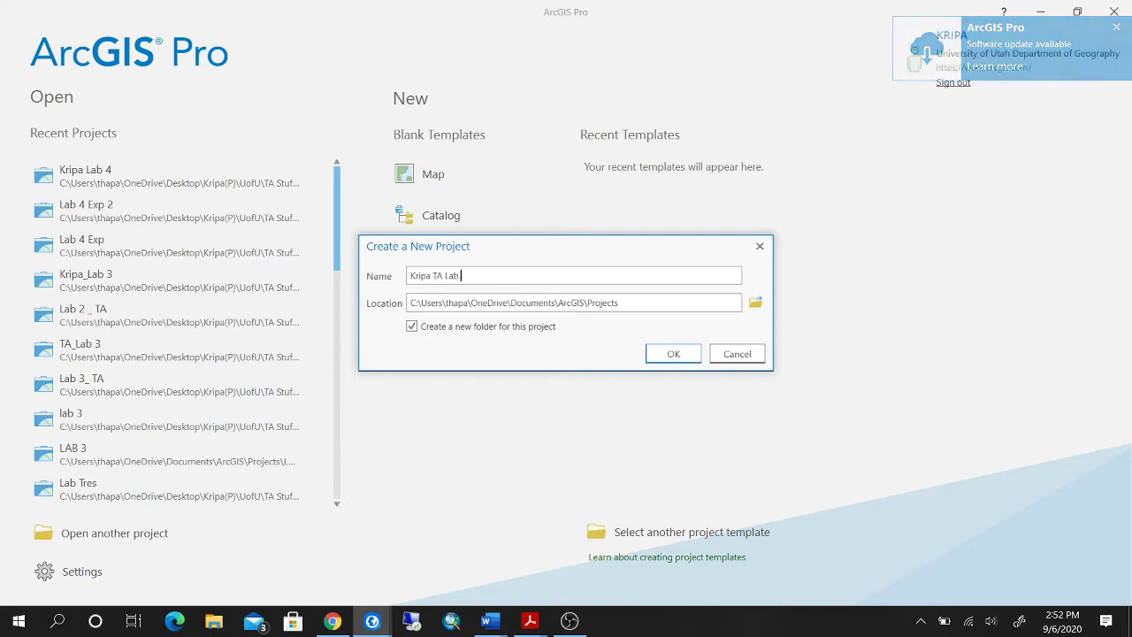
- Set the project location to the Lab 4 folder inside UofU, TA Stuff, GEOG 3100_6100 on the desktop and create the project
{"action": "left_click", "coordinate": [756, 303]}
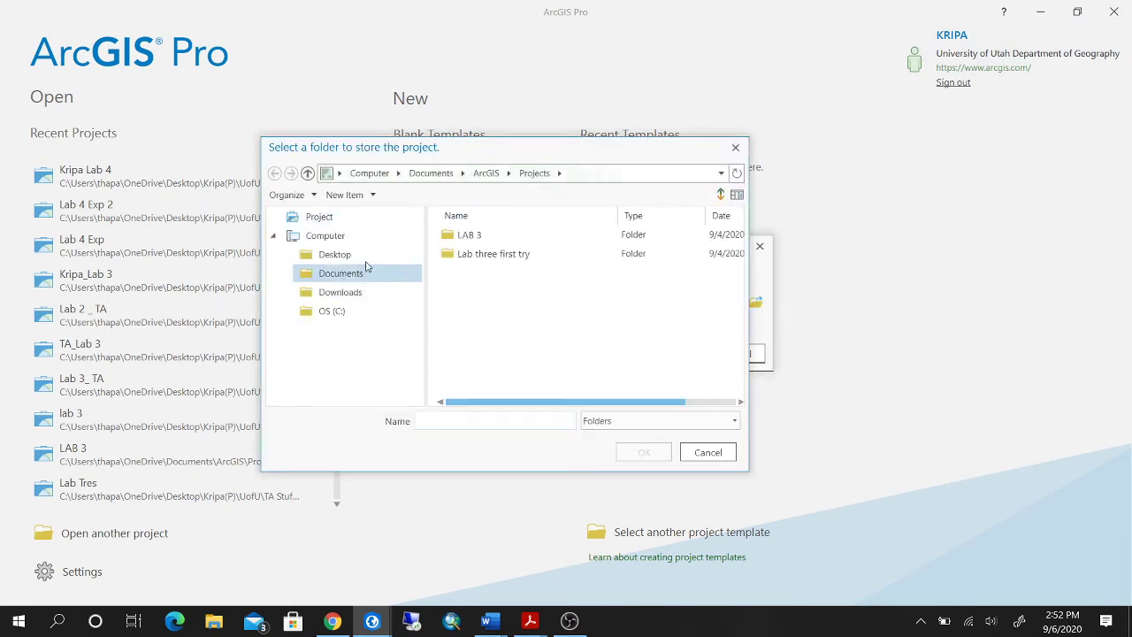
{"action": "left_click", "coordinate": [370, 256]}
{"action": "double_click", "coordinate": [473, 254]}
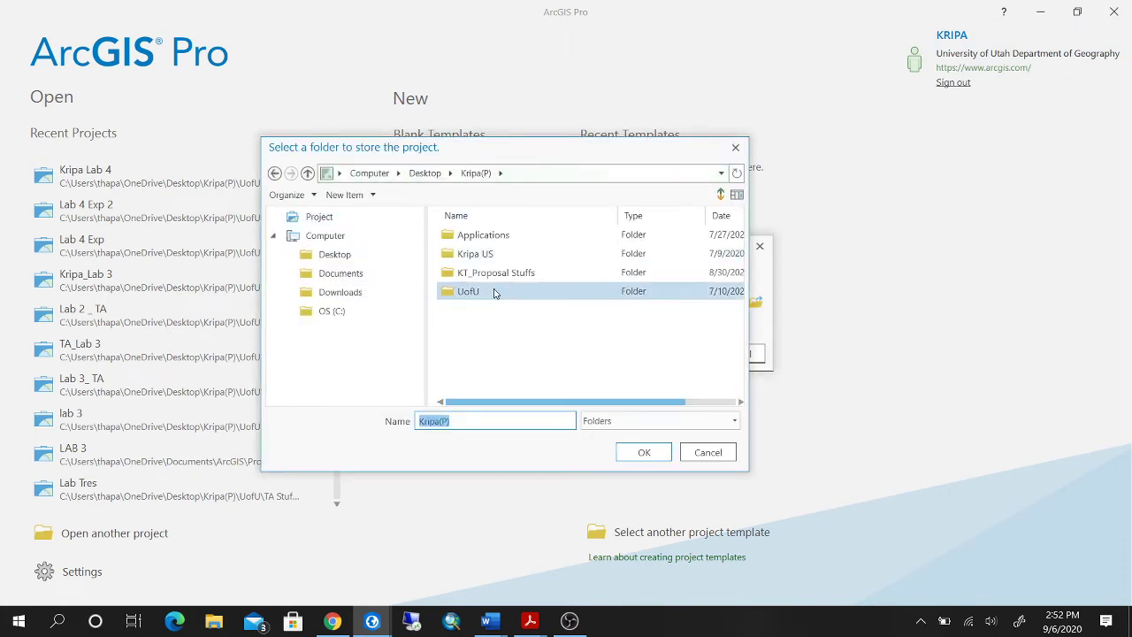
{"action": "double_click", "coordinate": [490, 291]}
{"action": "double_click", "coordinate": [497, 349]}
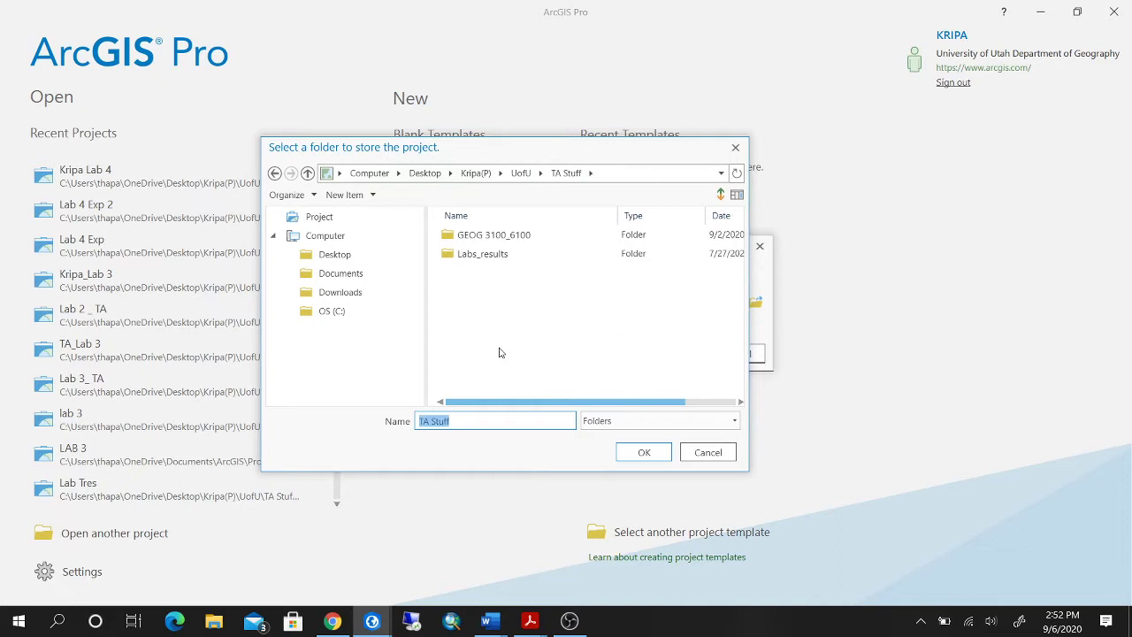
{"action": "double_click", "coordinate": [555, 235]}
{"action": "left_click", "coordinate": [512, 291]}
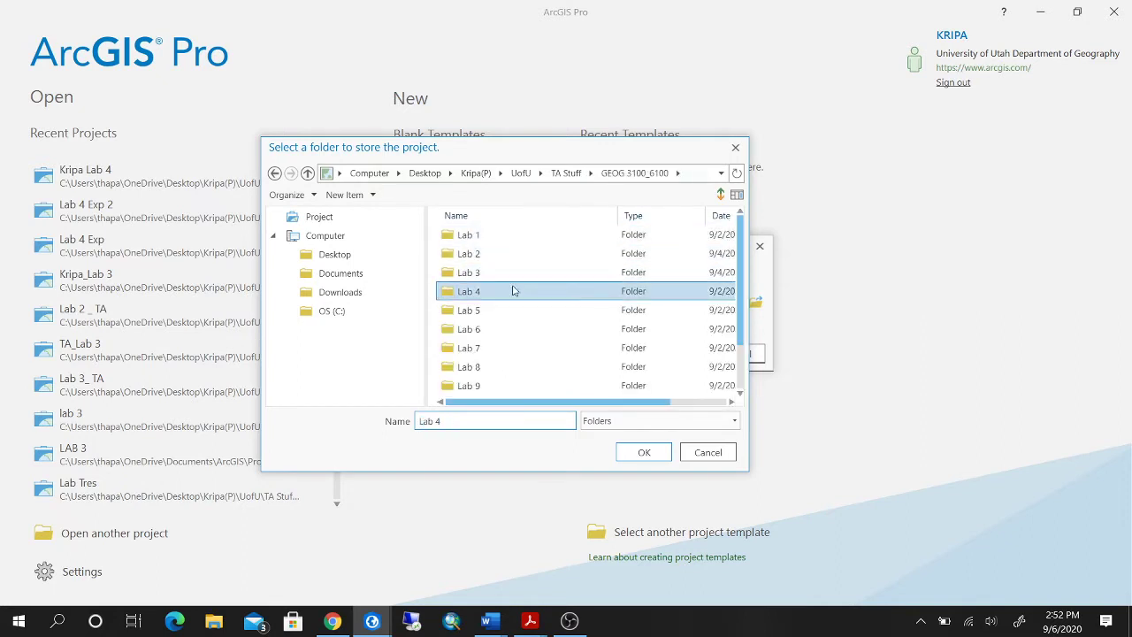
{"action": "double_click", "coordinate": [512, 291]}
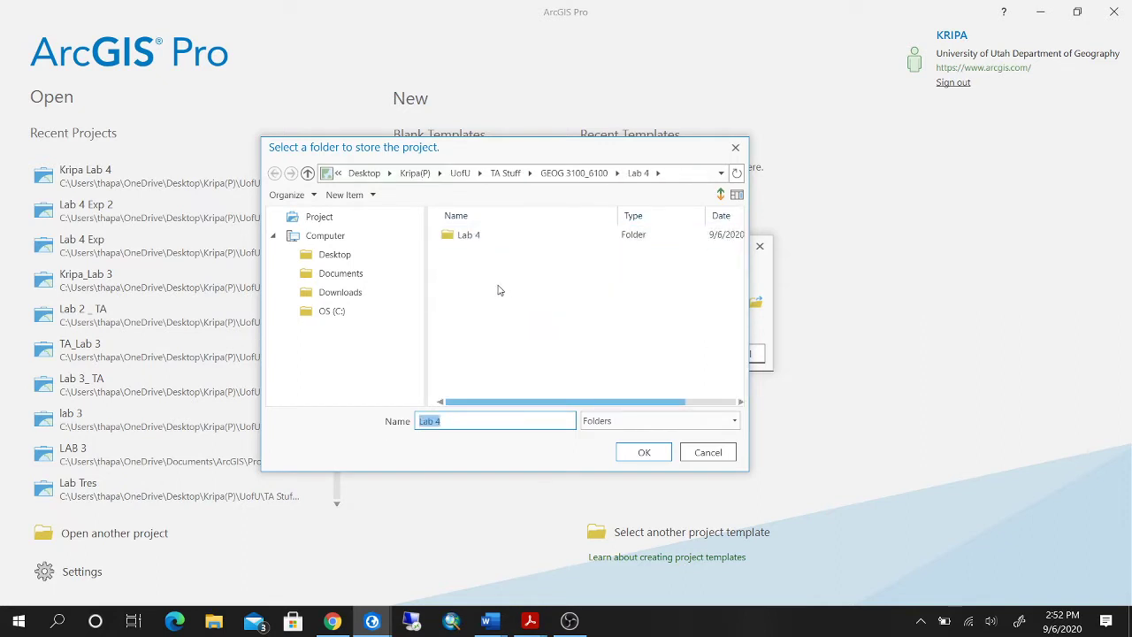
{"action": "left_click", "coordinate": [638, 457]}
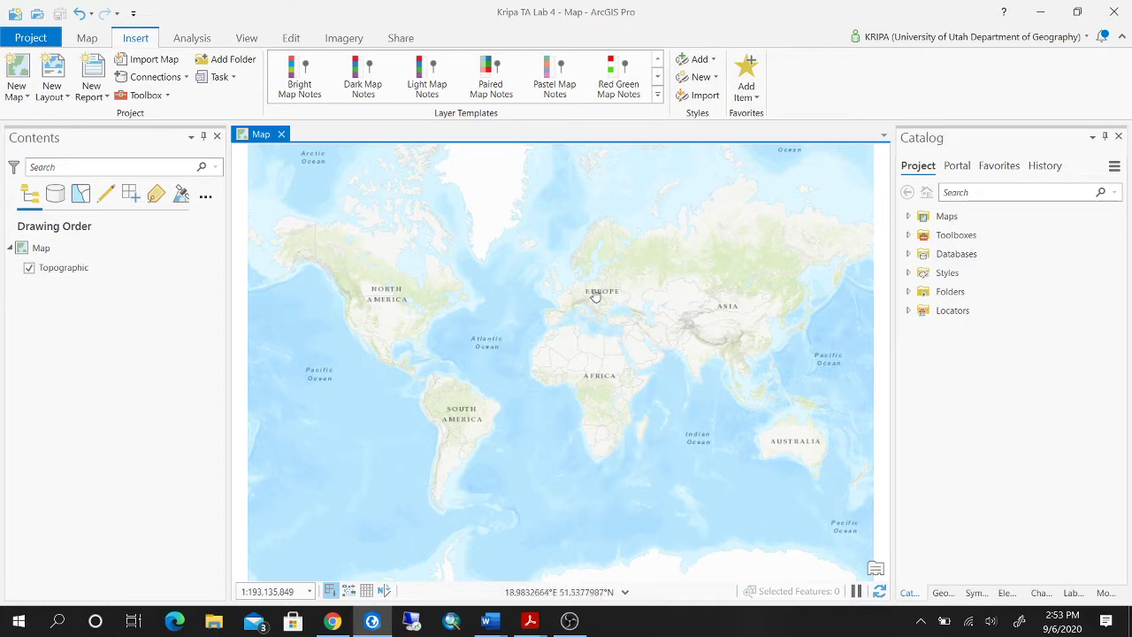
{"action": "left_click", "coordinate": [149, 270]}
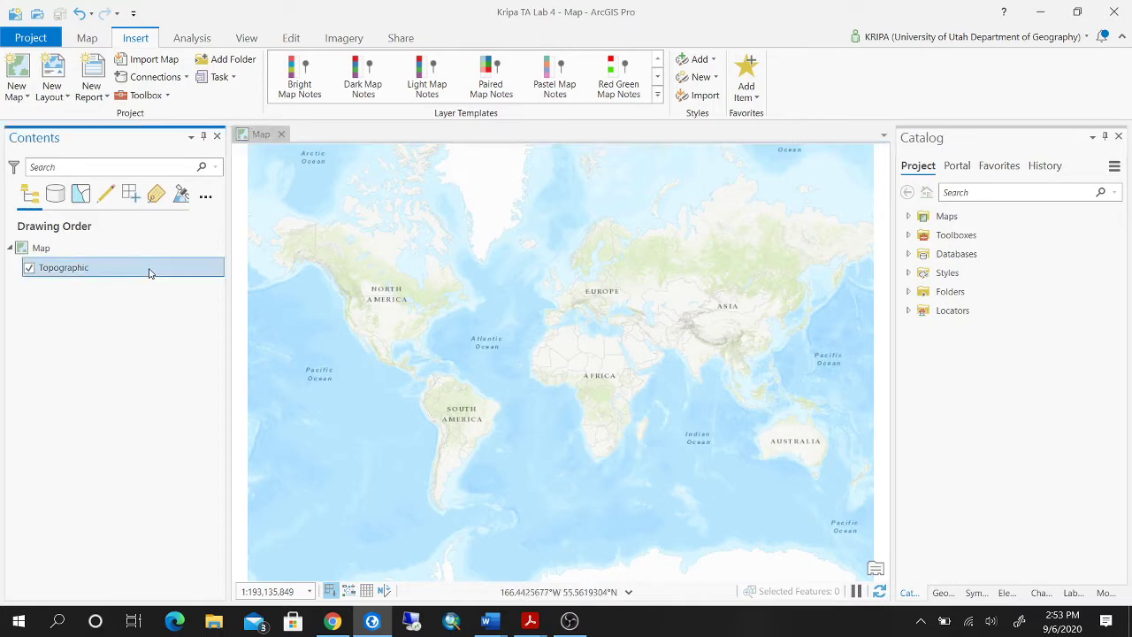
{"action": "scroll", "coordinate": [604, 275], "scroll_direction": "down", "scroll_amount": 2}
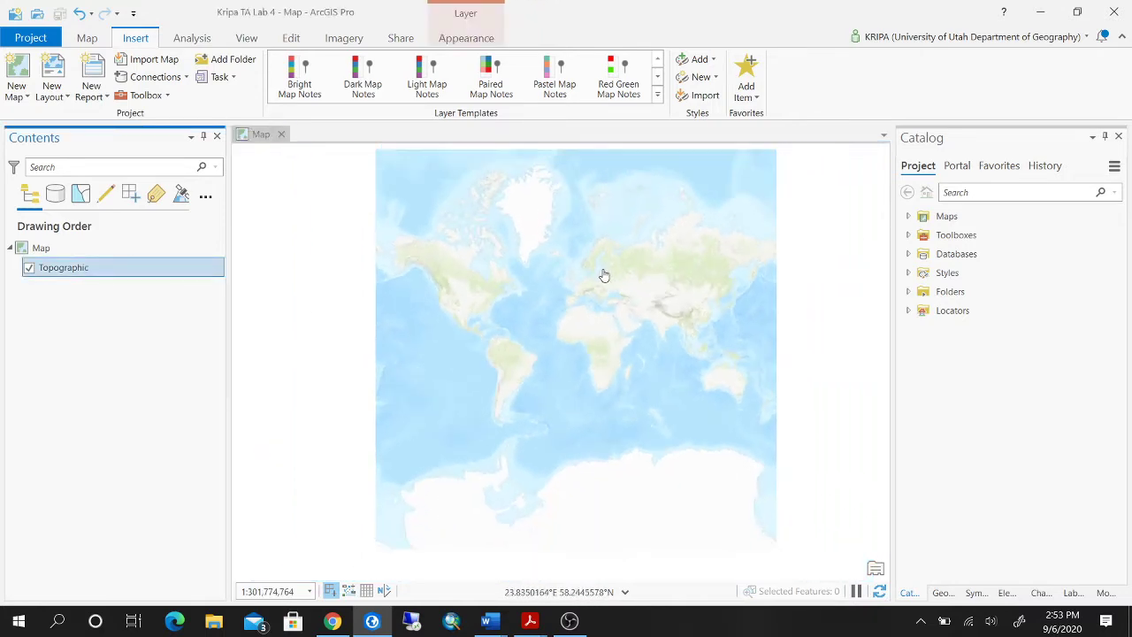
{"action": "left_click_drag", "start_coordinate": [686, 266], "coordinate": [675, 256]}
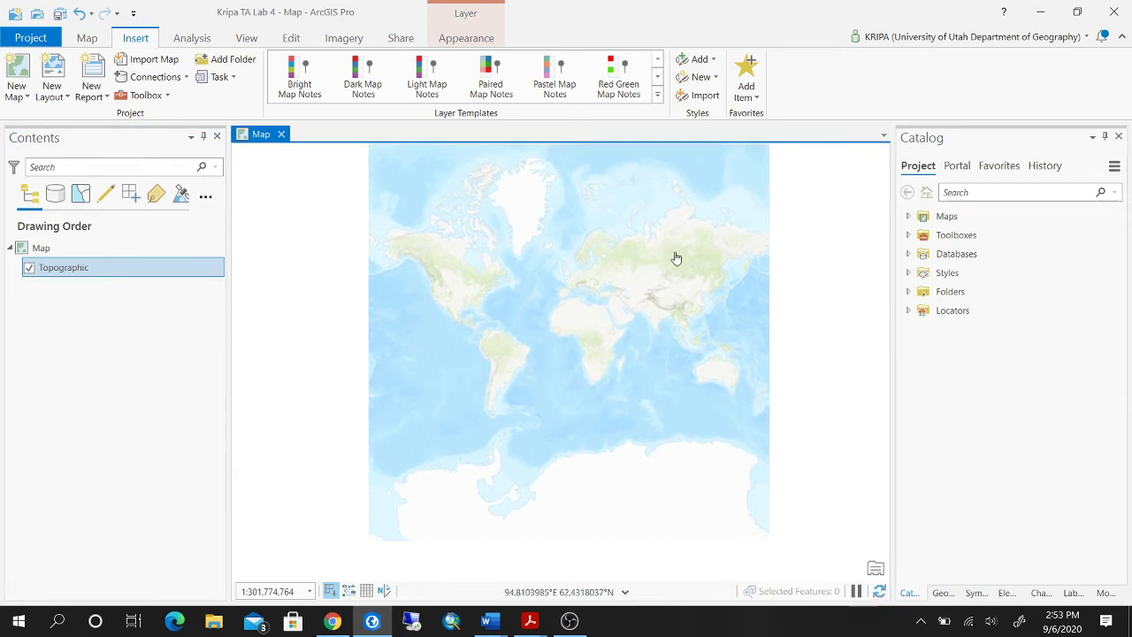
{"action": "left_click_drag", "start_coordinate": [675, 257], "coordinate": [677, 266]}
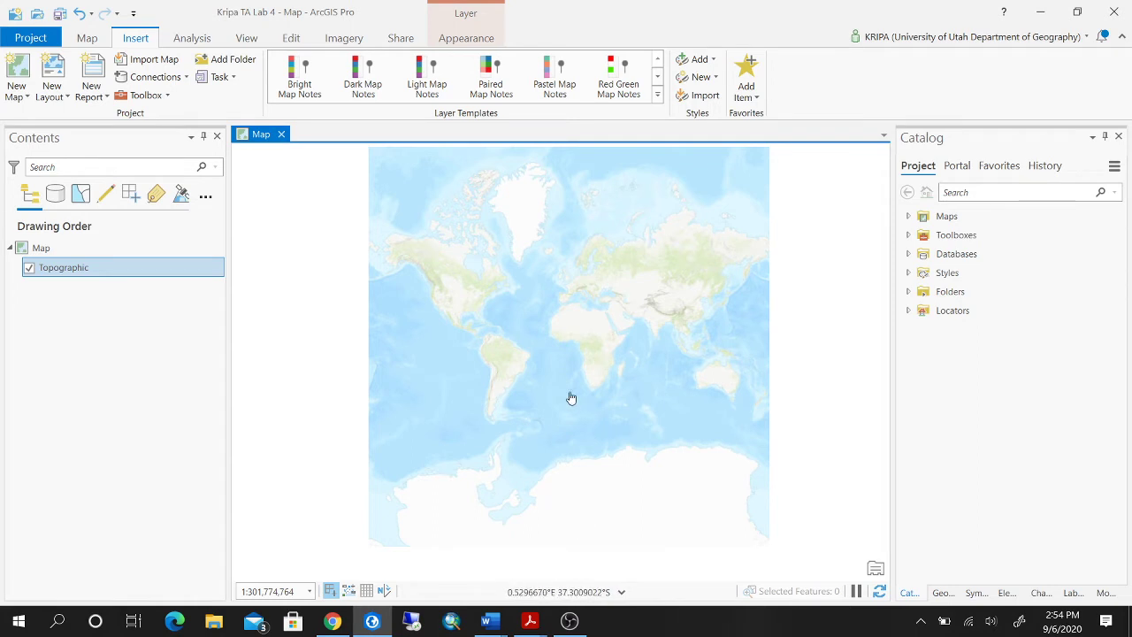
{"action": "scroll", "coordinate": [571, 398], "scroll_direction": "up", "scroll_amount": 1}
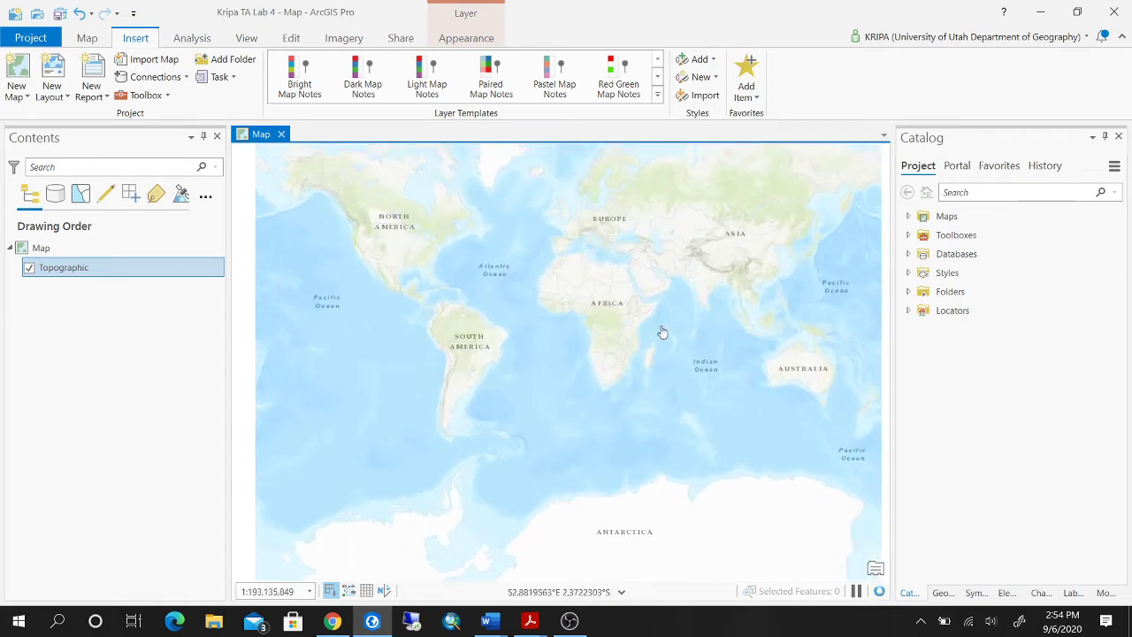
- Examine the spatial reference in the source properties of the Topographic basemap layer
{"action": "left_click_drag", "start_coordinate": [662, 328], "coordinate": [652, 397]}
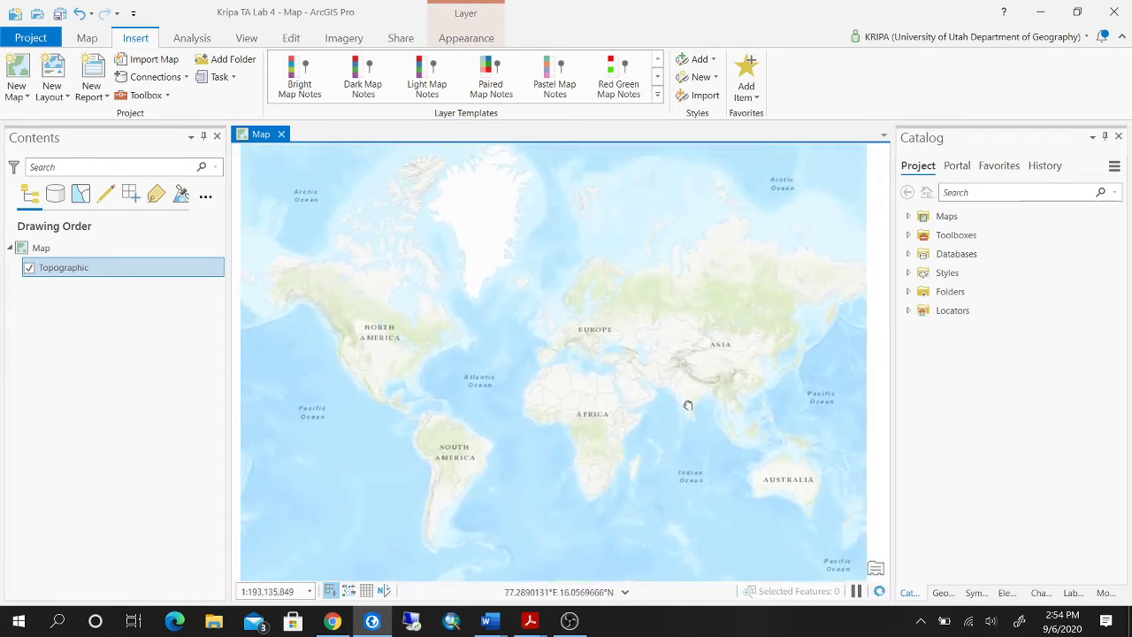
{"action": "scroll", "coordinate": [673, 396], "scroll_direction": "up", "scroll_amount": 1}
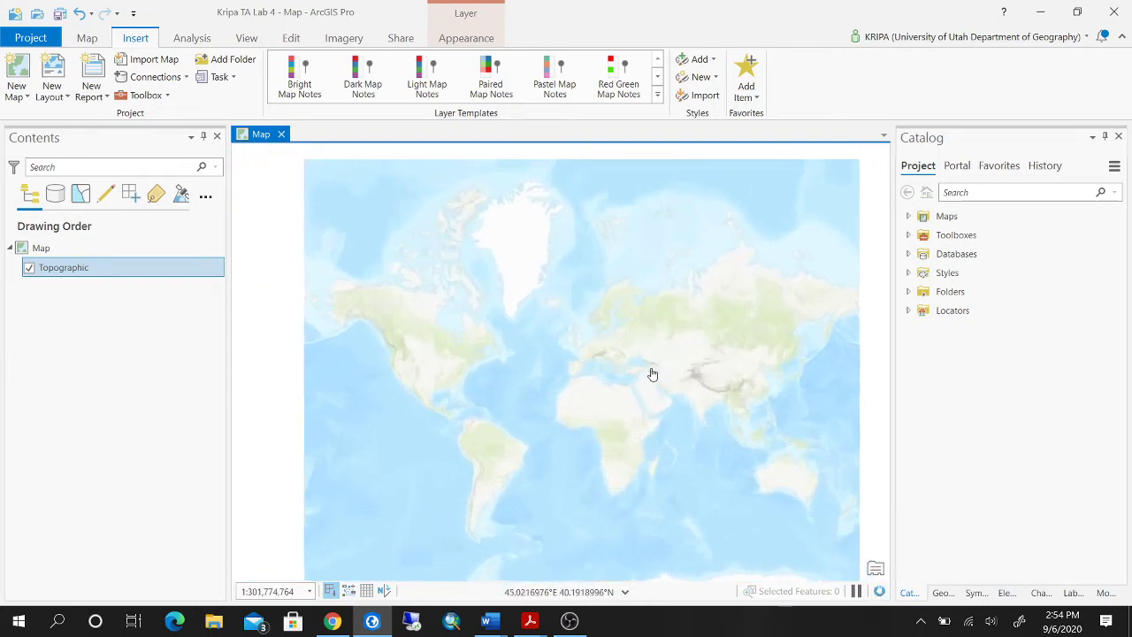
{"action": "left_click_drag", "start_coordinate": [654, 369], "coordinate": [704, 327]}
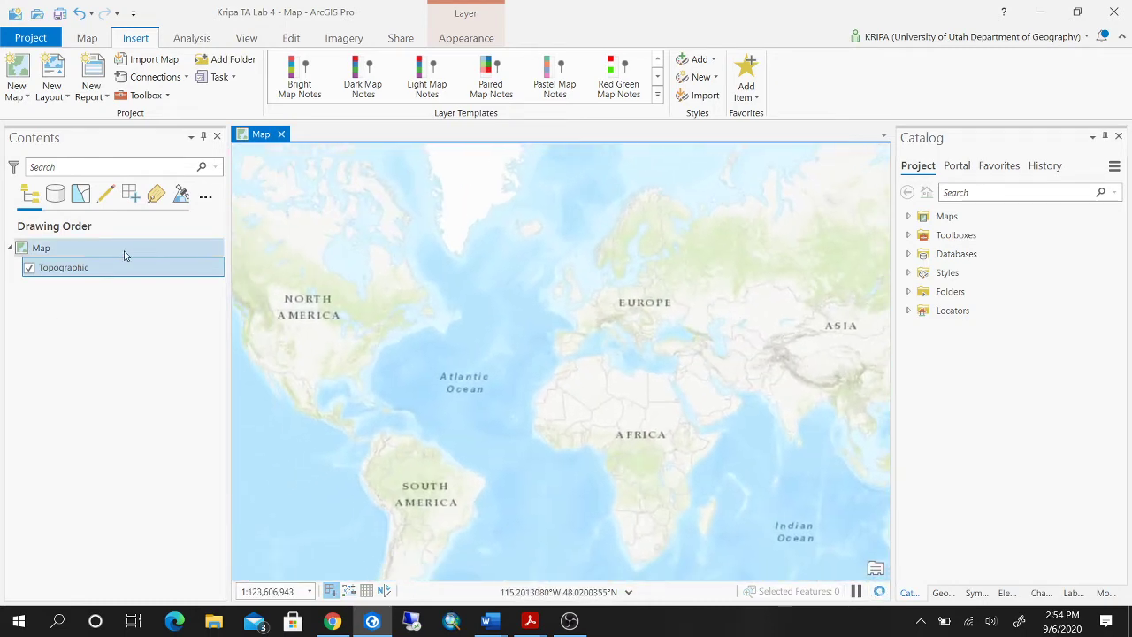
{"action": "right_click", "coordinate": [147, 274]}
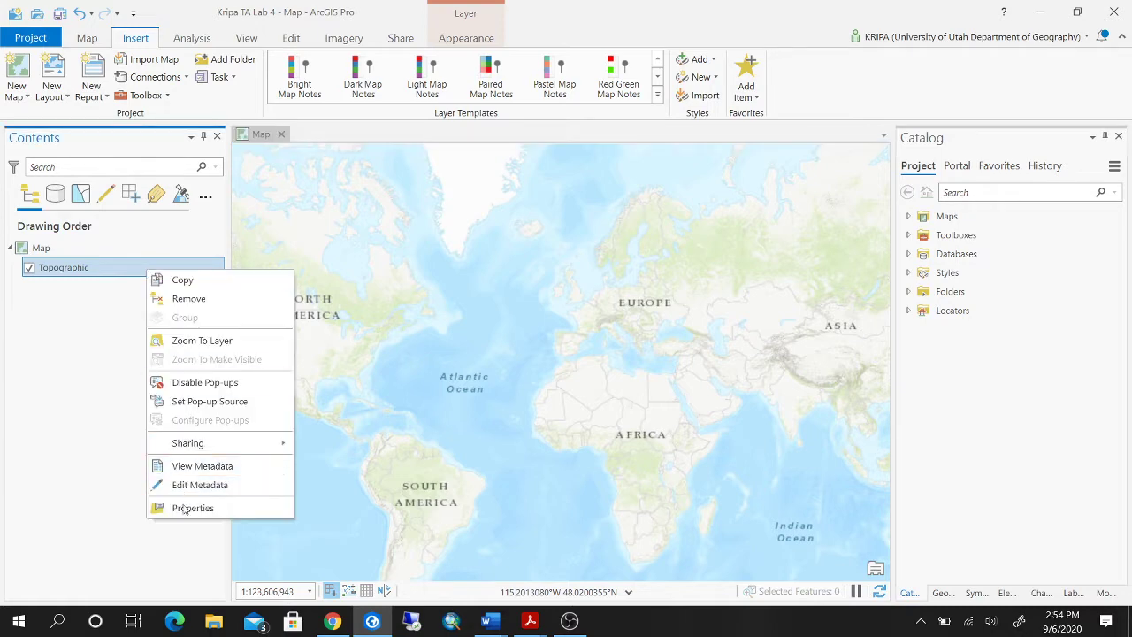
{"action": "left_click", "coordinate": [184, 509]}
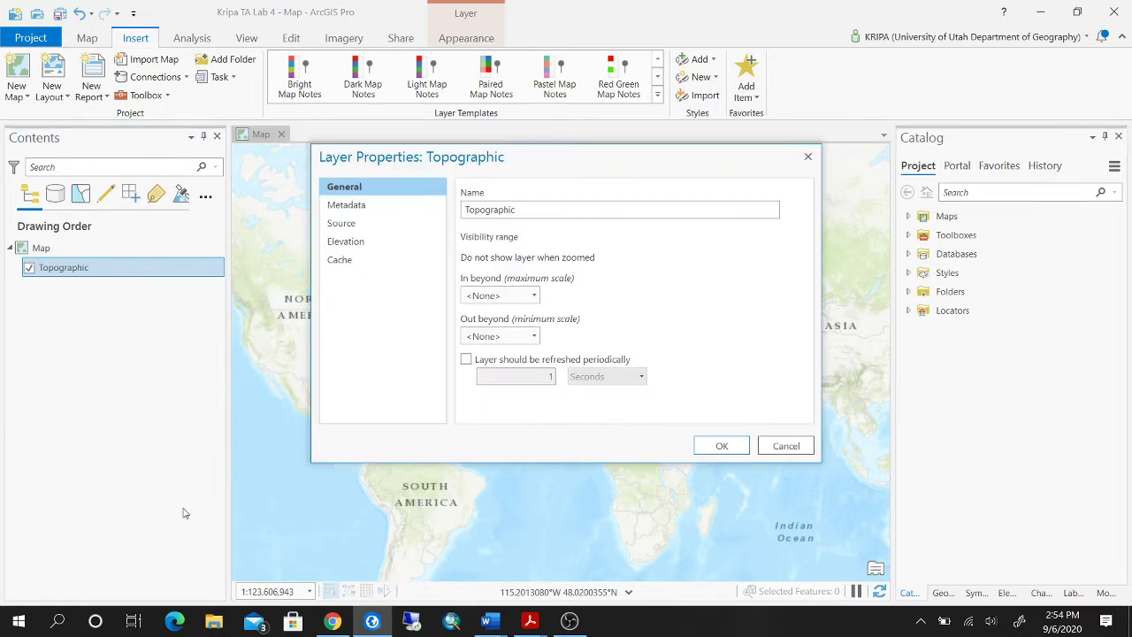
{"action": "left_click", "coordinate": [358, 224]}
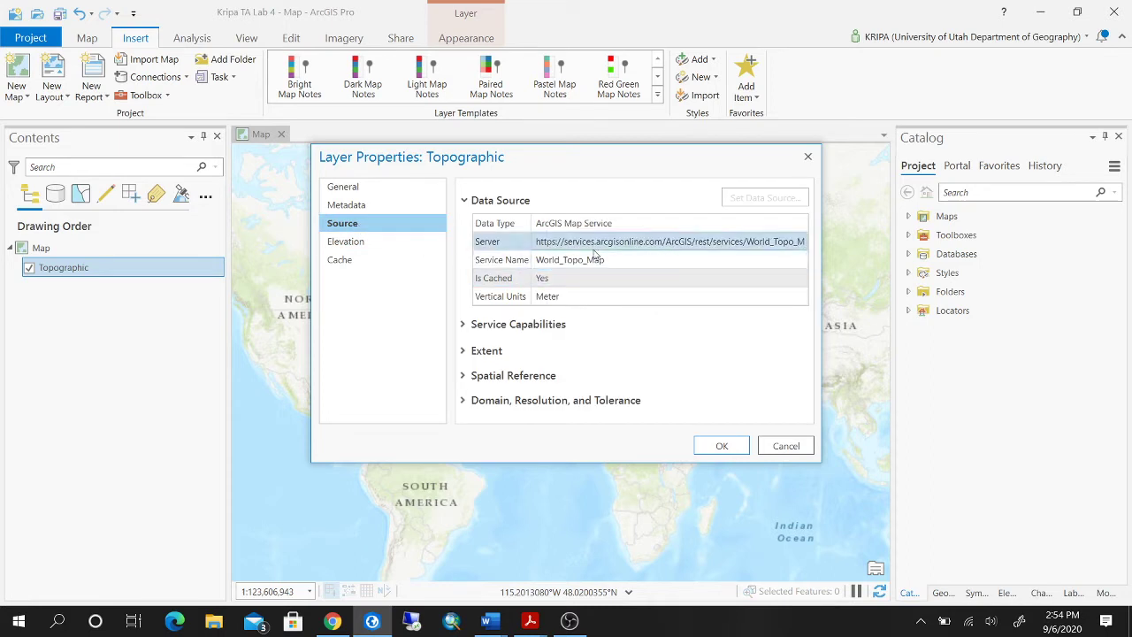
{"action": "left_click", "coordinate": [463, 375]}
{"action": "scroll", "coordinate": [726, 356], "scroll_direction": "down", "scroll_amount": 2}
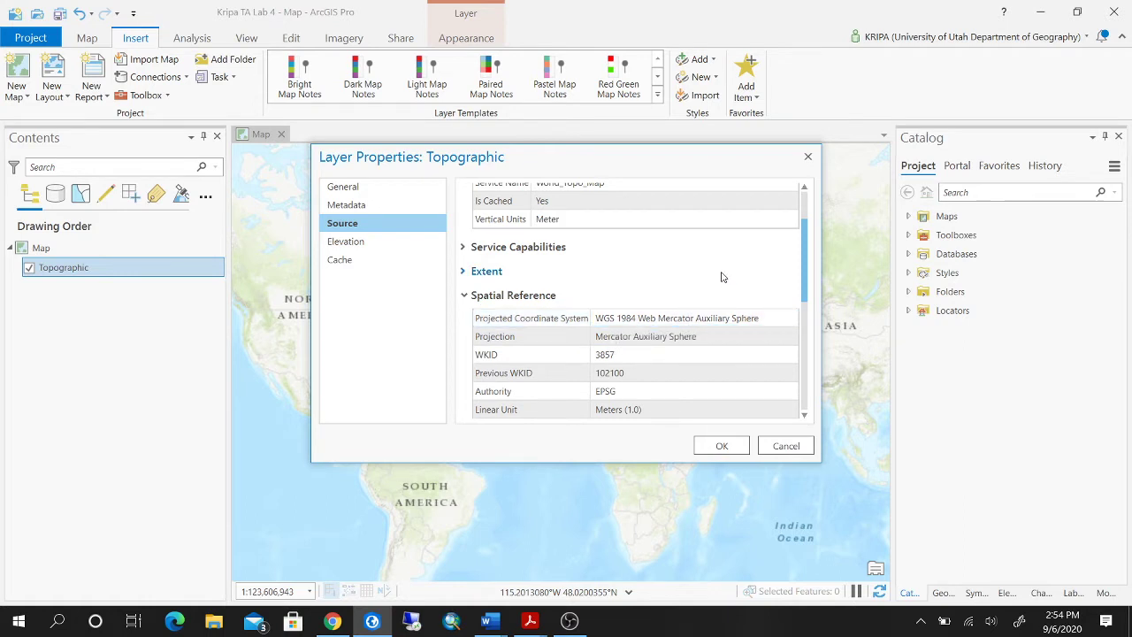
{"action": "left_click", "coordinate": [738, 449]}
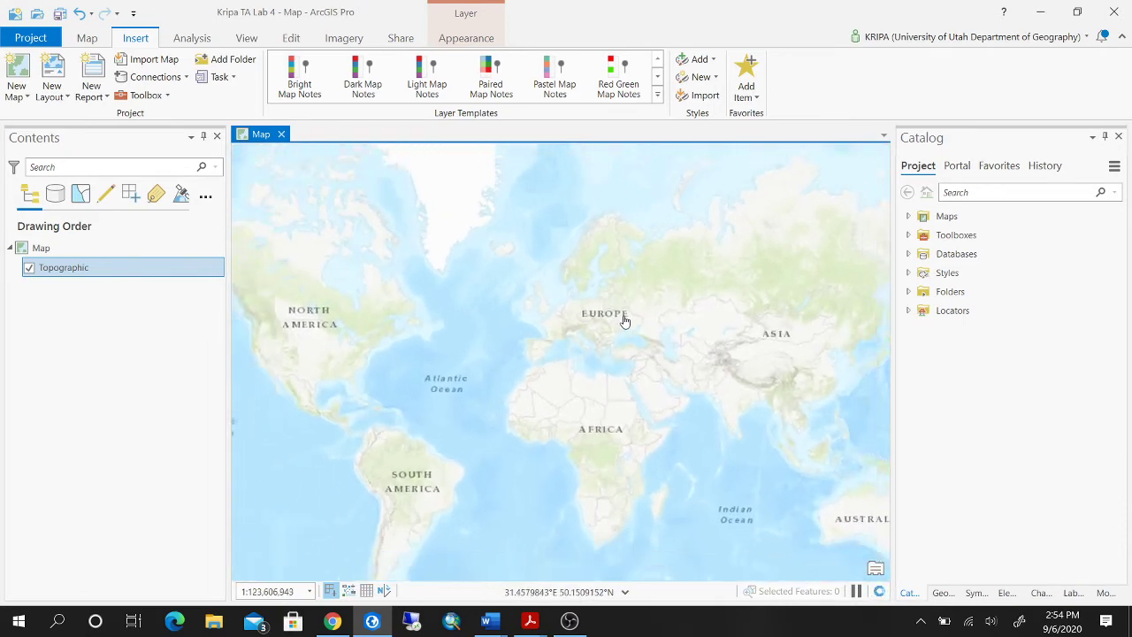
- Check the power plant mapping instructions in GEOG_3100_Lab_04.docx in Word and return to ArcGIS Pro
{"action": "mouse_move", "coordinate": [487, 620]}
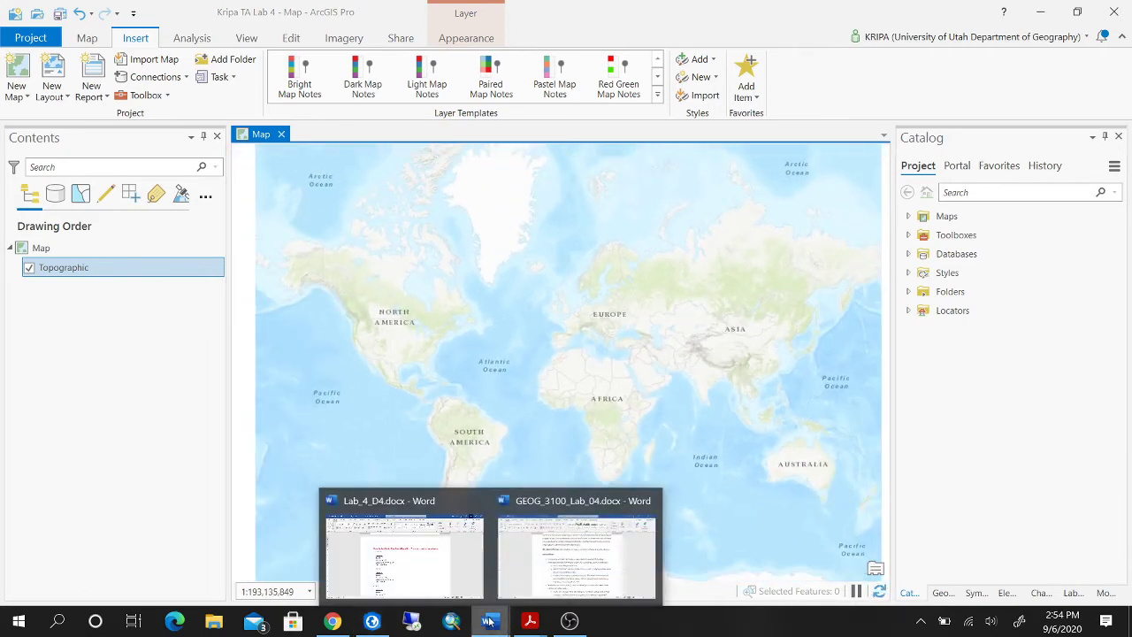
{"action": "left_click", "coordinate": [548, 553]}
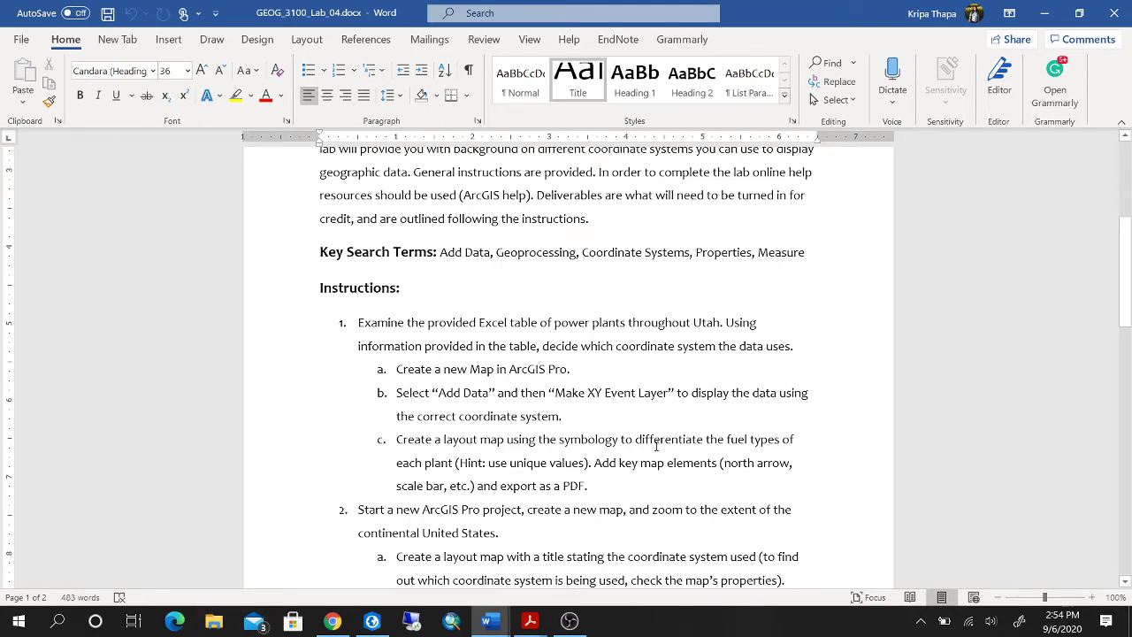
{"action": "left_click", "coordinate": [372, 620]}
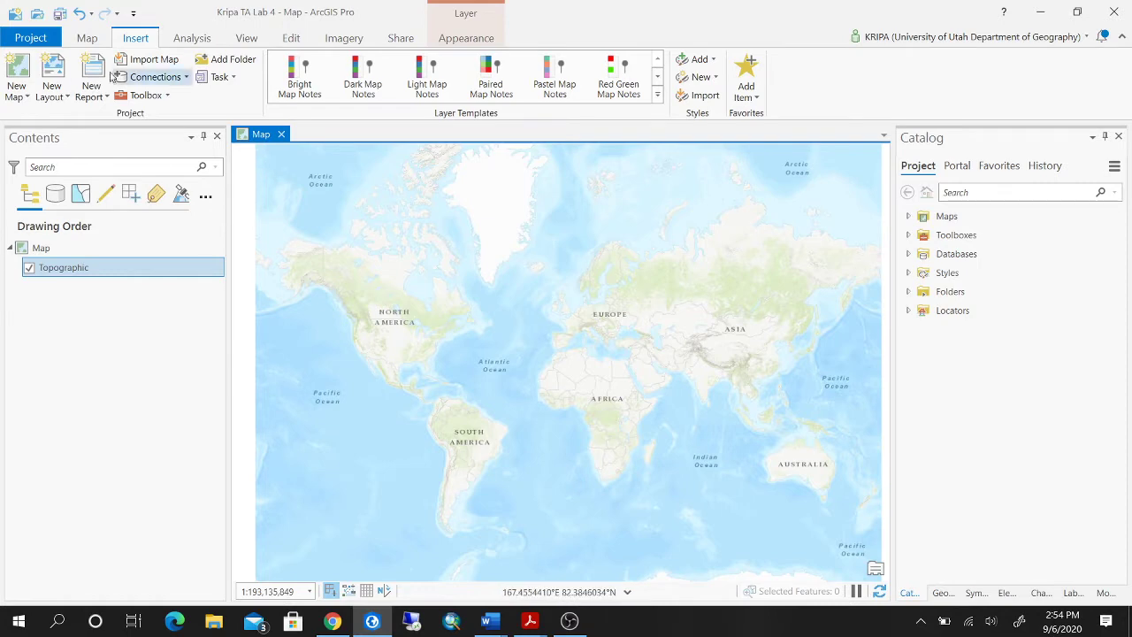
- Start adding XY point data and browse for the input table in UofU, TA Stuff, GEOG 3100_6100, Lab 4 on the desktop
{"action": "left_click", "coordinate": [87, 40]}
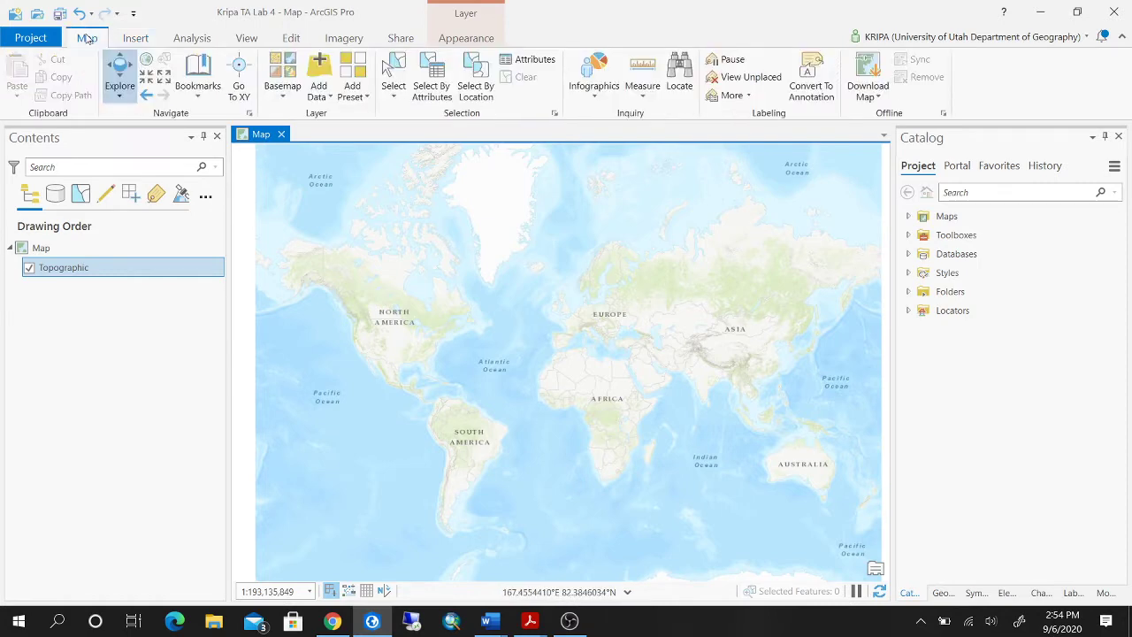
{"action": "left_click", "coordinate": [323, 99]}
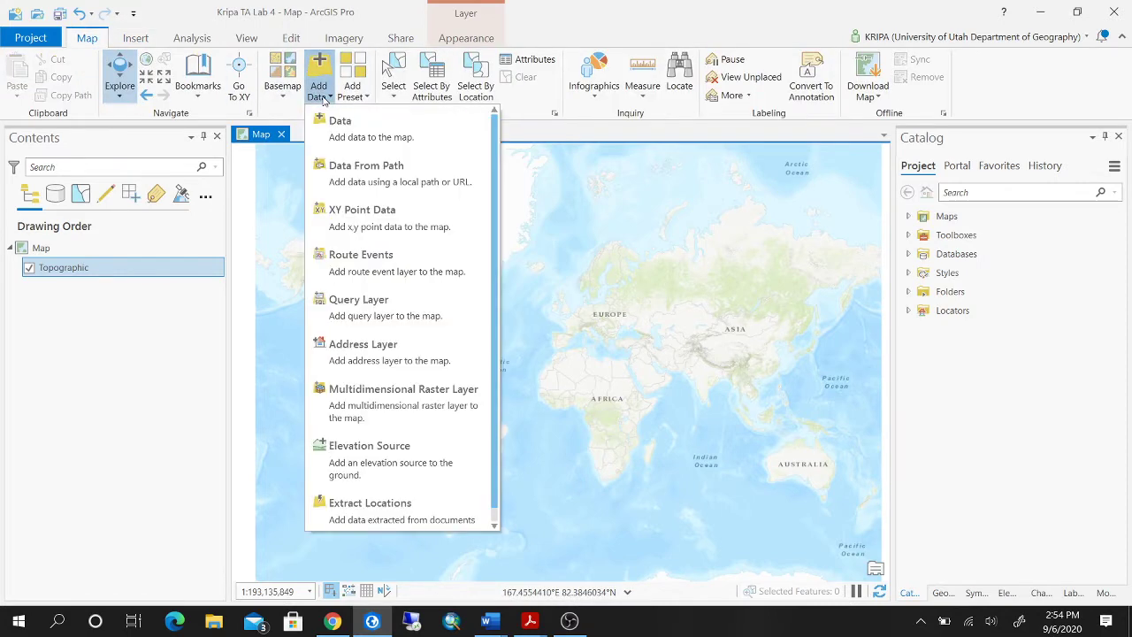
{"action": "left_click", "coordinate": [403, 228]}
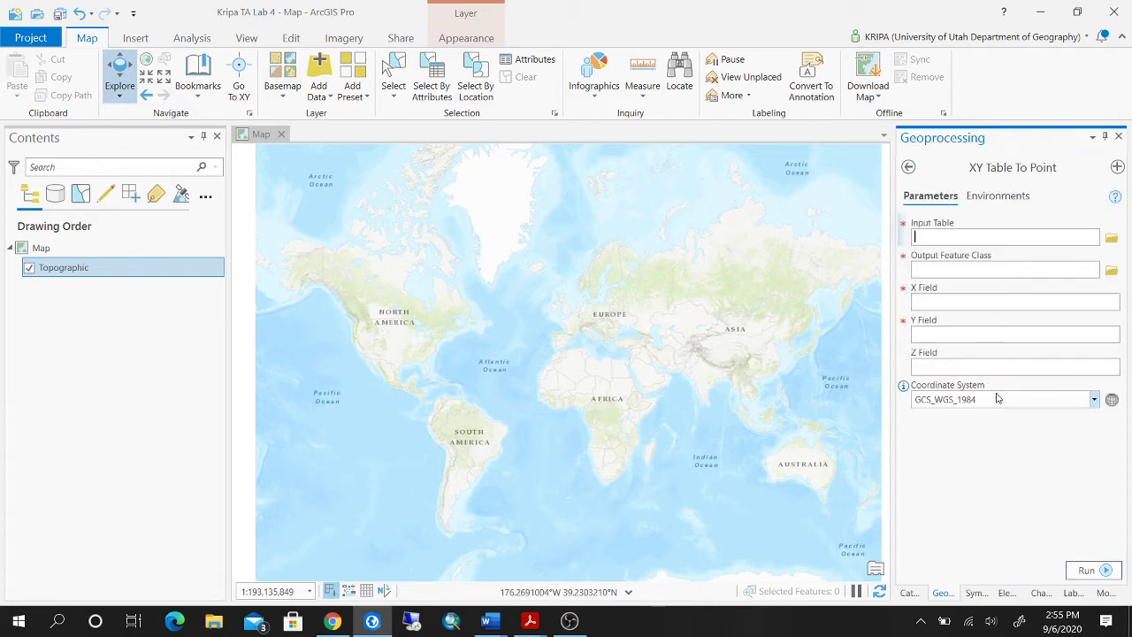
{"action": "left_click", "coordinate": [1111, 238]}
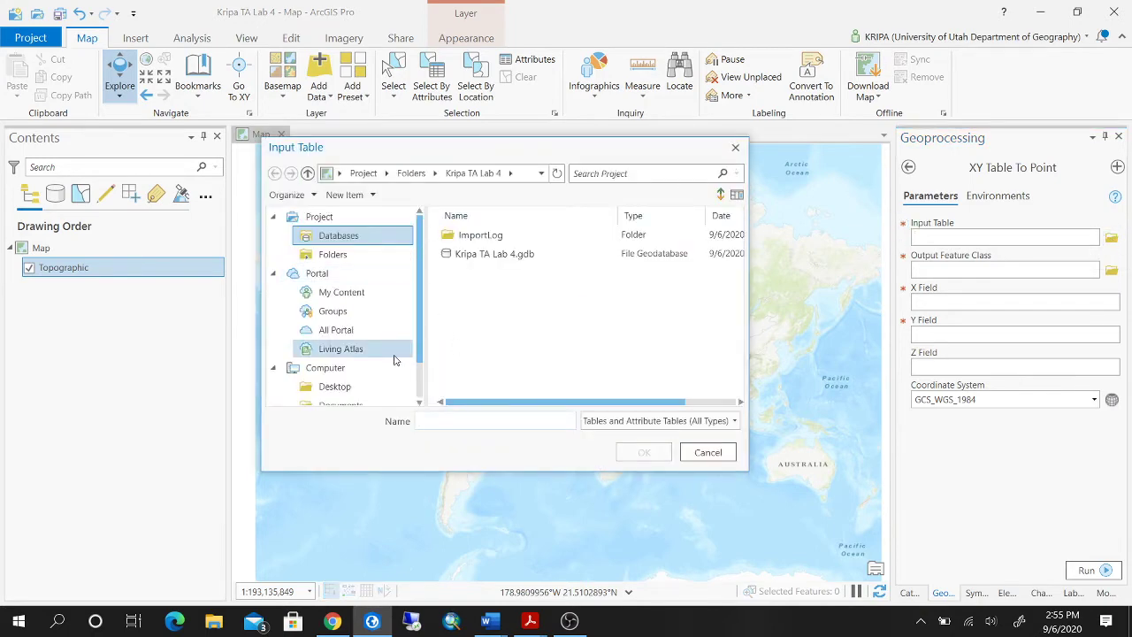
{"action": "left_click", "coordinate": [373, 387]}
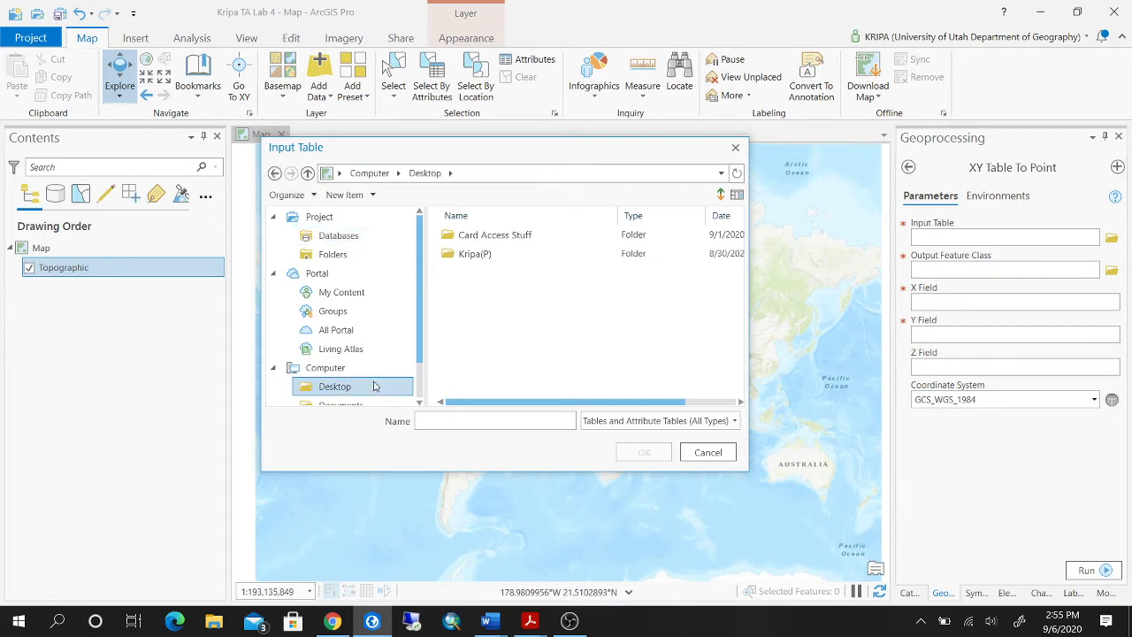
{"action": "double_click", "coordinate": [548, 253]}
{"action": "left_click", "coordinate": [525, 292]}
{"action": "double_click", "coordinate": [525, 292]}
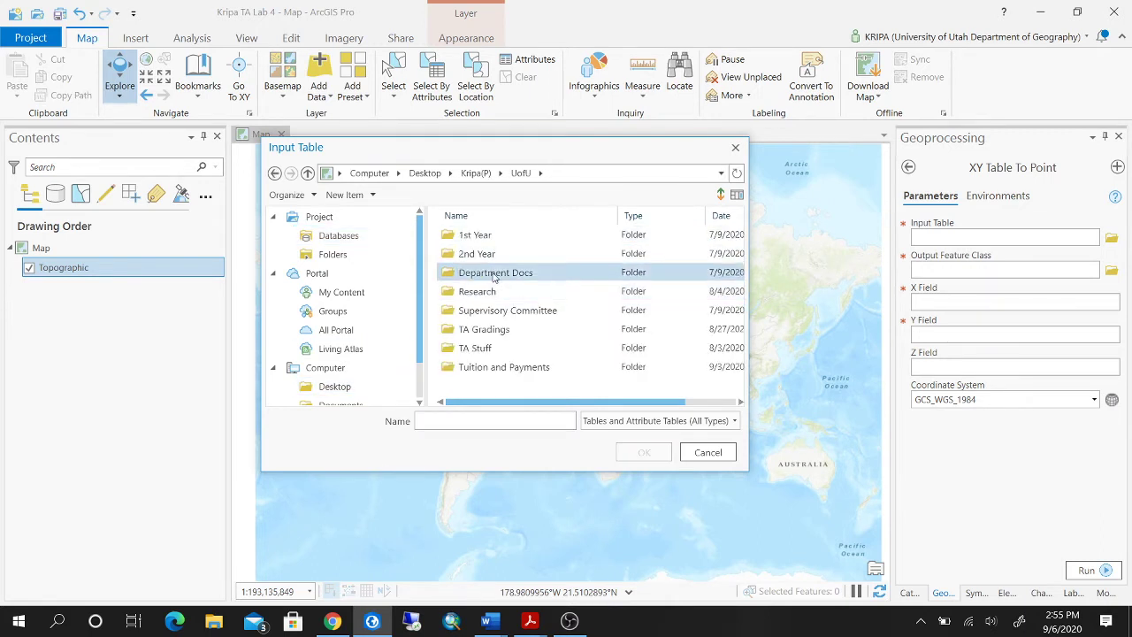
{"action": "left_click", "coordinate": [521, 347]}
{"action": "double_click", "coordinate": [522, 347]}
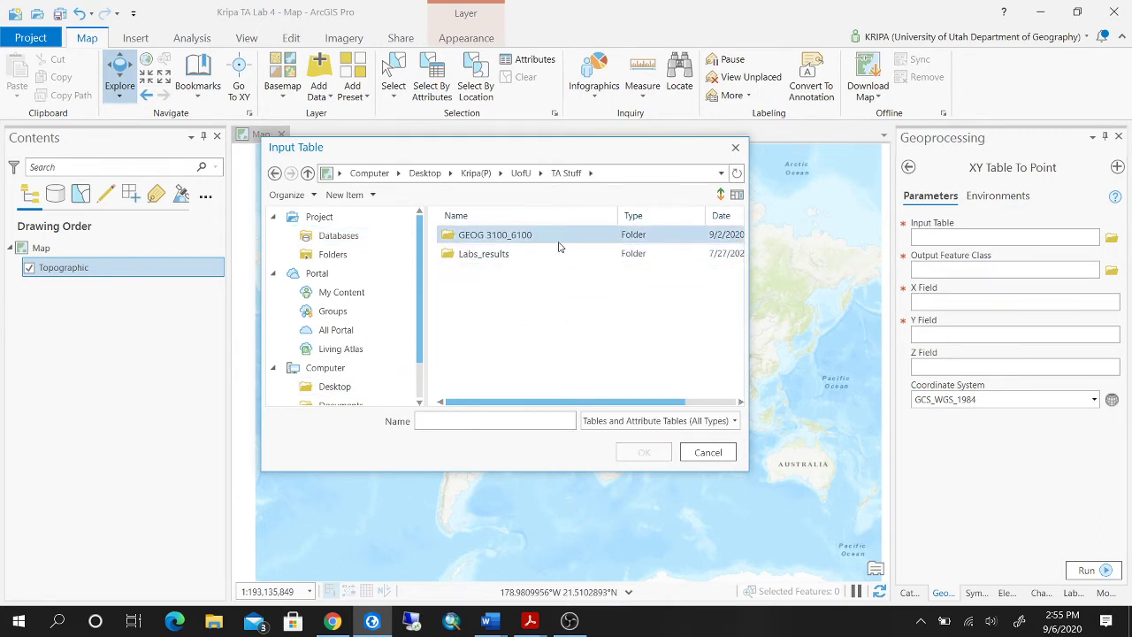
{"action": "double_click", "coordinate": [557, 237]}
{"action": "left_click", "coordinate": [498, 293]}
{"action": "double_click", "coordinate": [498, 292]}
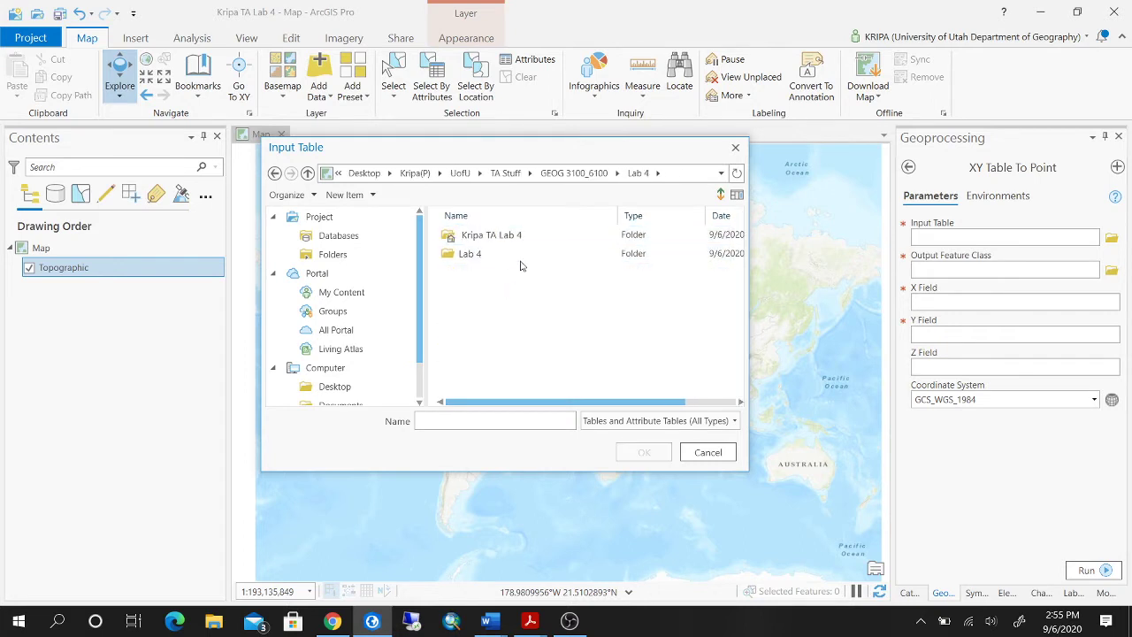
- Choose PowerPlants_Lab04.csv from the inner Lab 4 folder as input table and run XY Table To Point with GCS_WGS_1984
{"action": "left_click", "coordinate": [521, 253]}
{"action": "double_click", "coordinate": [522, 254]}
{"action": "left_click", "coordinate": [555, 274]}
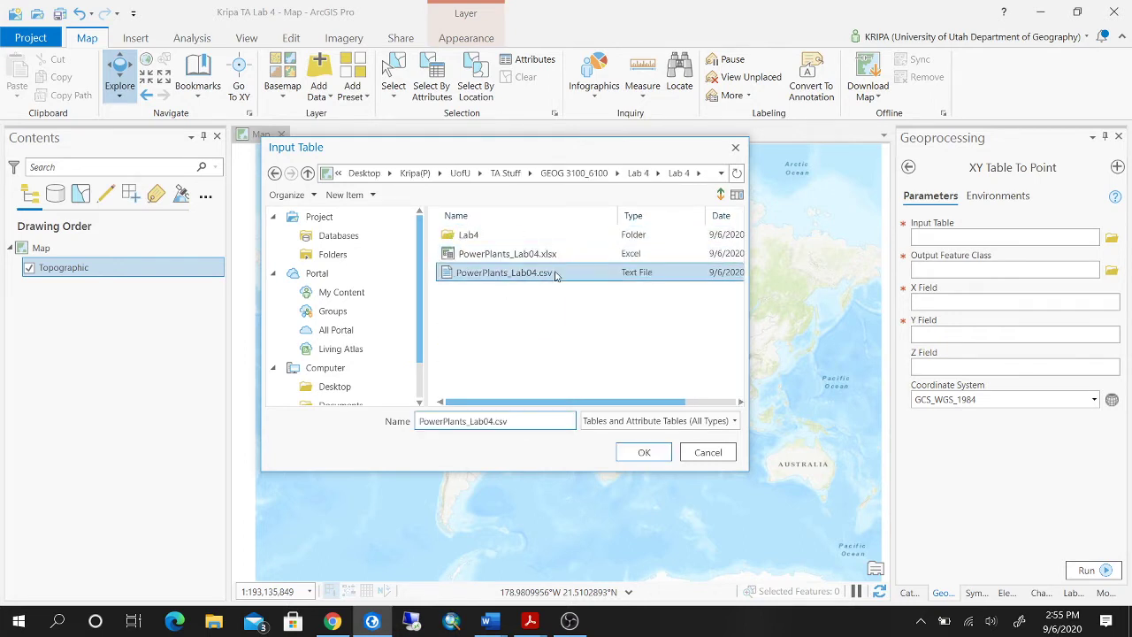
{"action": "left_click", "coordinate": [644, 454]}
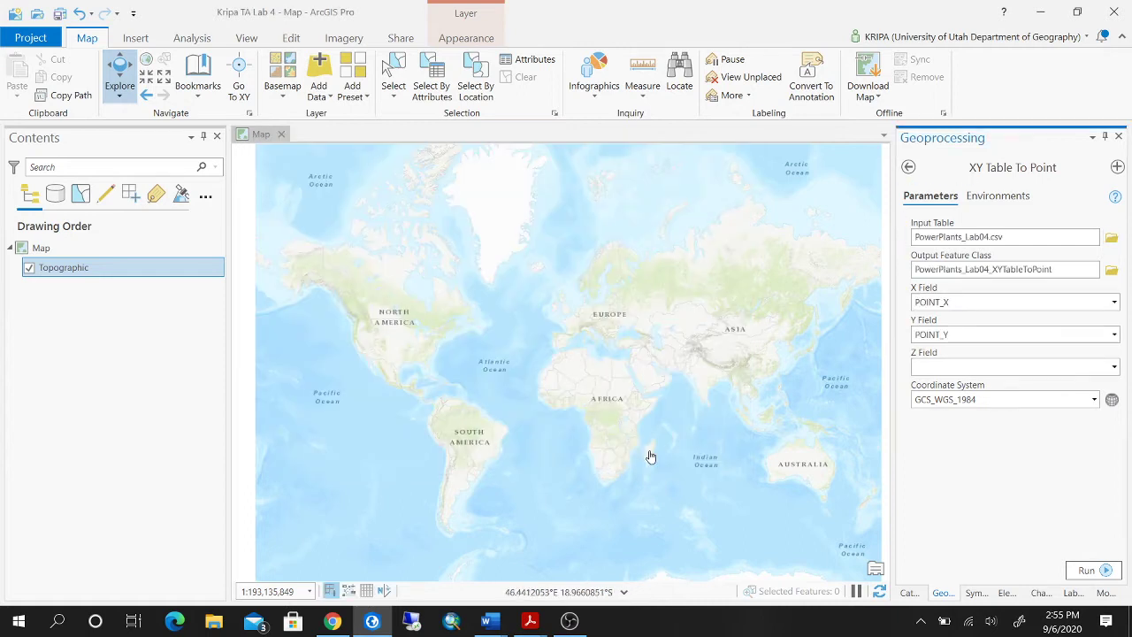
{"action": "left_click", "coordinate": [1088, 571]}
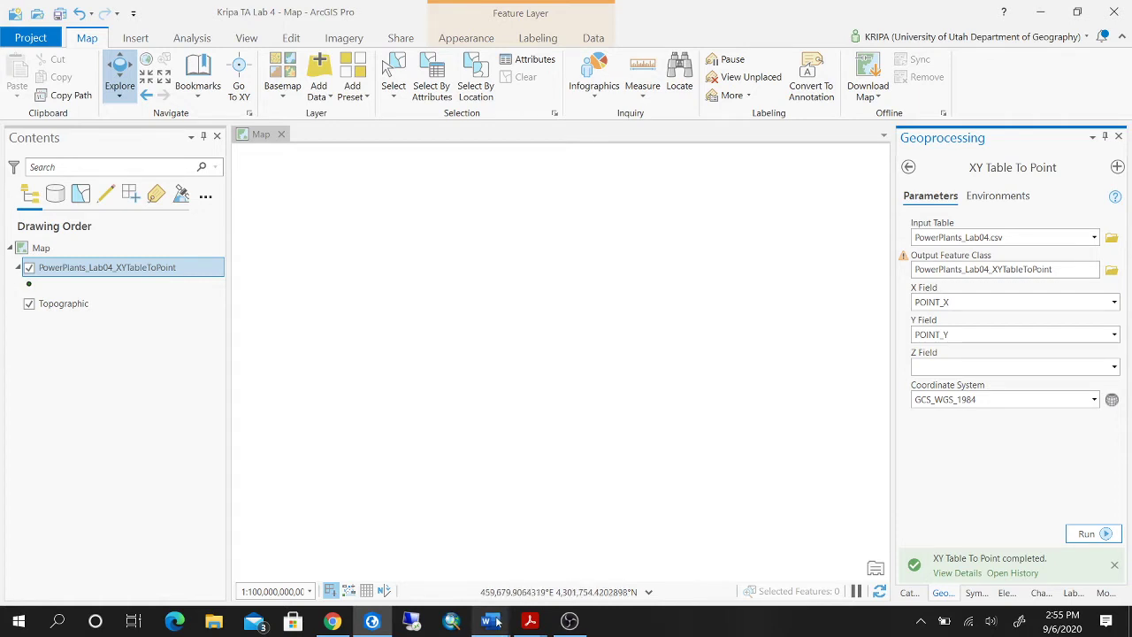
- Examine the POINT_X and POINT_Y values in the power plant point layer's attribute table, and close the table
{"action": "mouse_move", "coordinate": [496, 622]}
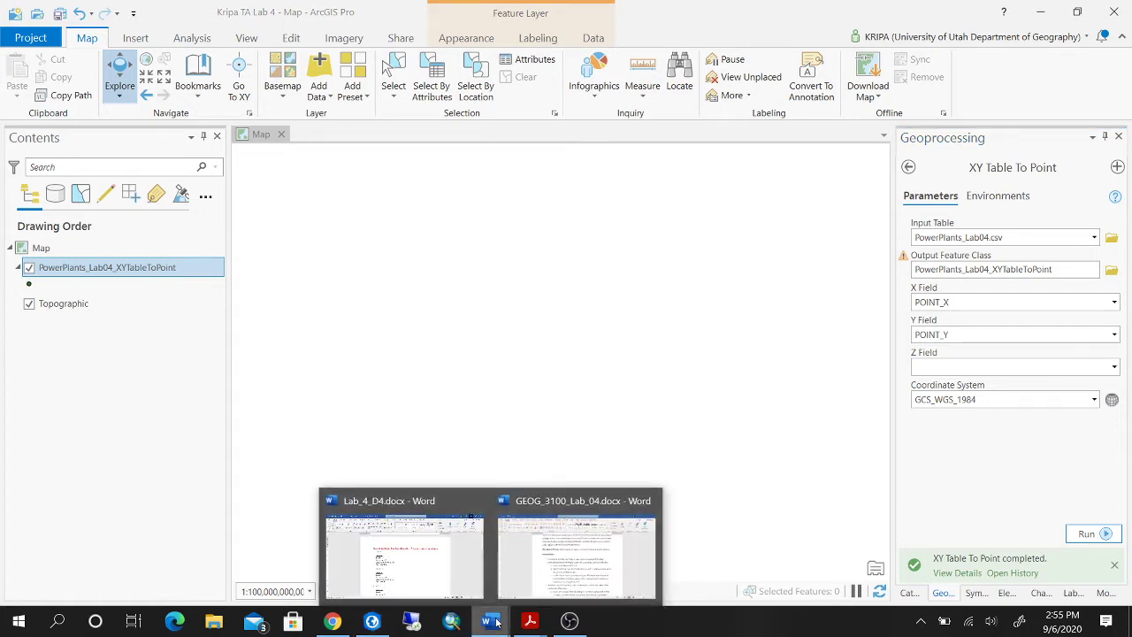
{"action": "right_click", "coordinate": [156, 269]}
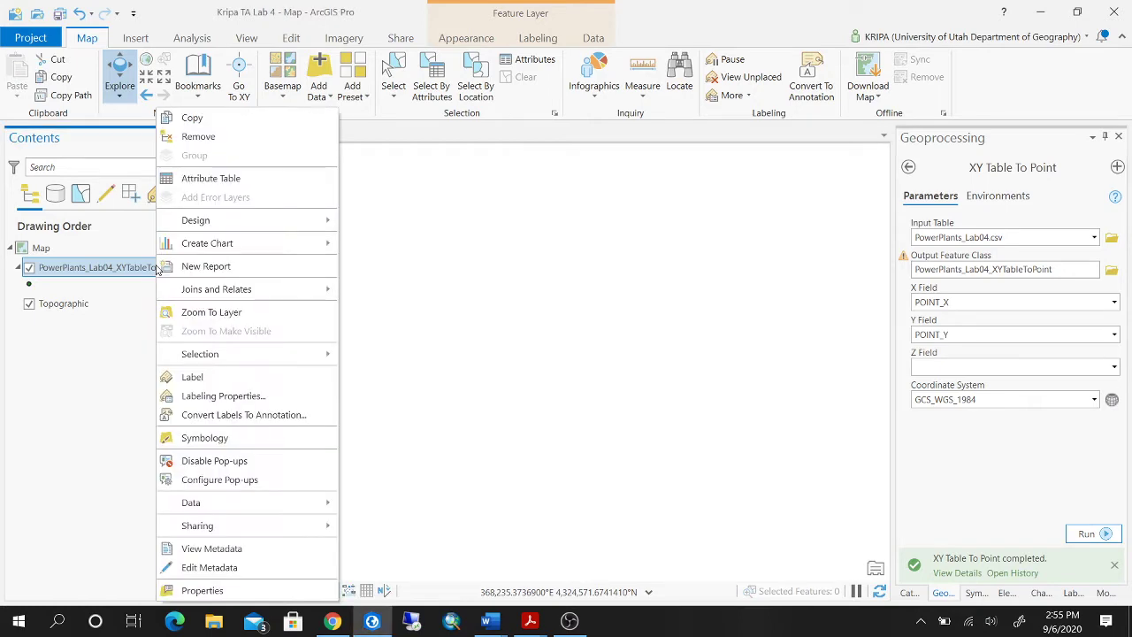
{"action": "left_click", "coordinate": [228, 181]}
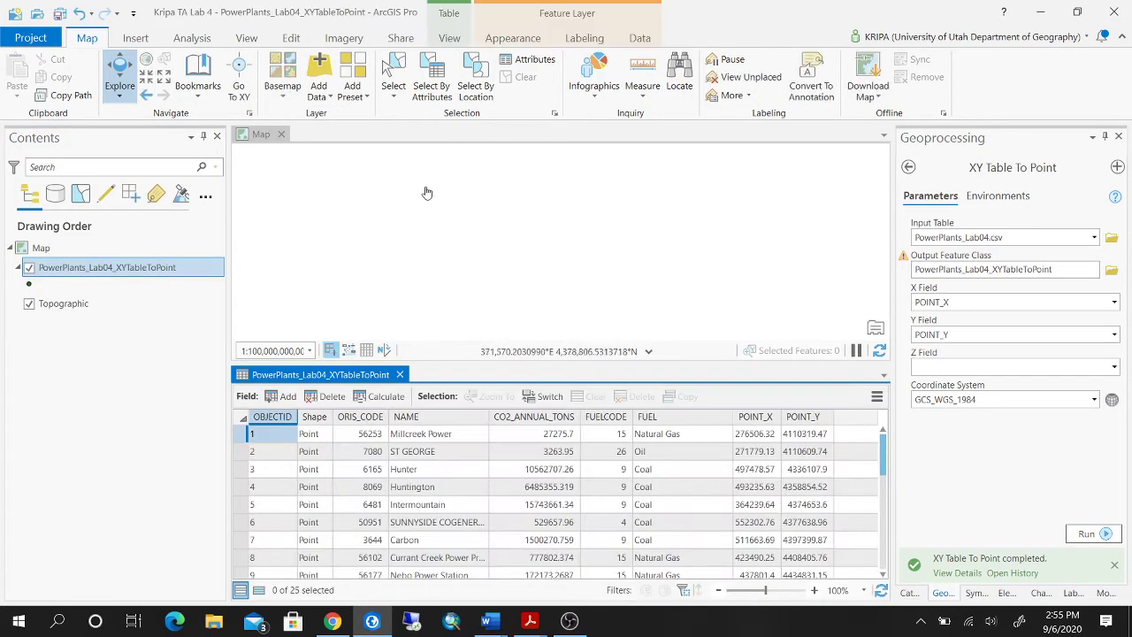
{"action": "left_click", "coordinate": [794, 437]}
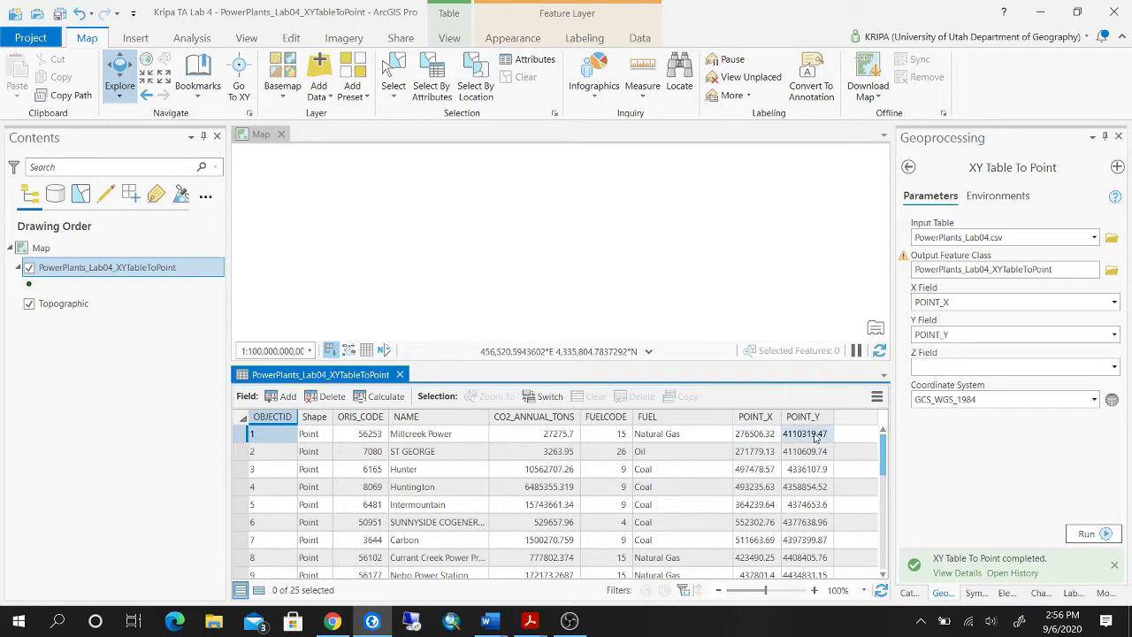
{"action": "mouse_move", "coordinate": [904, 292]}
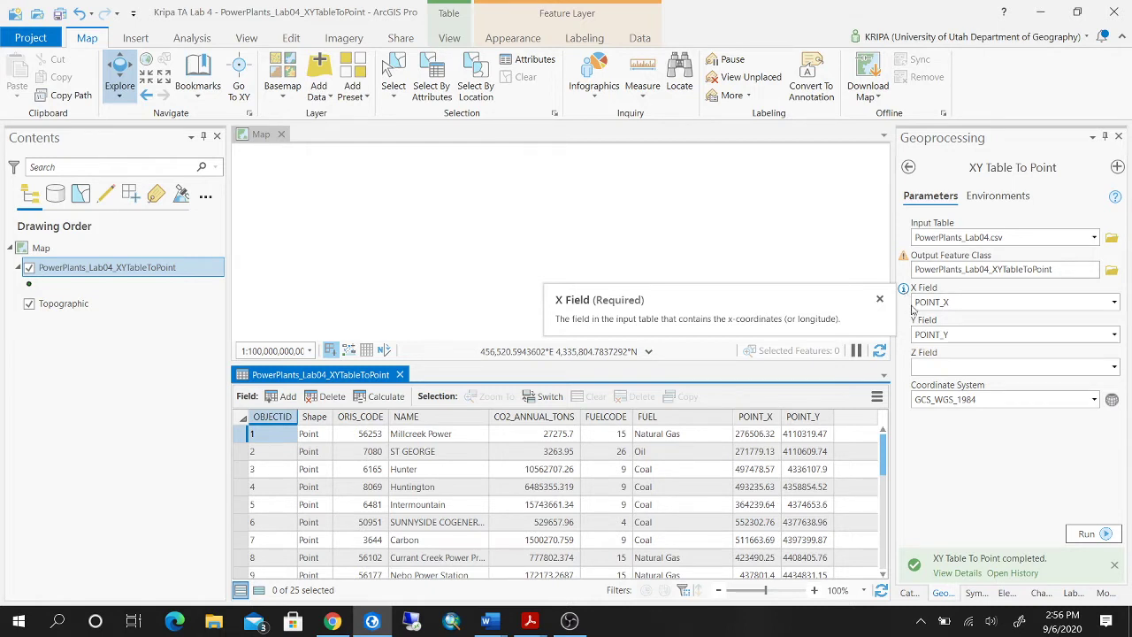
{"action": "mouse_move", "coordinate": [905, 325]}
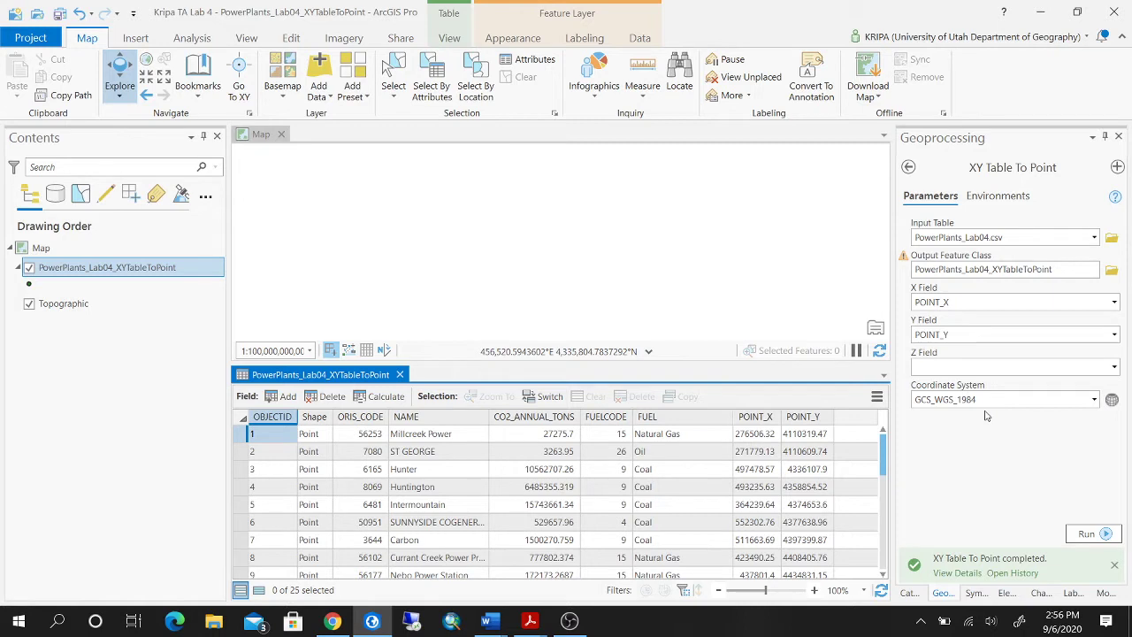
{"action": "left_click", "coordinate": [399, 374]}
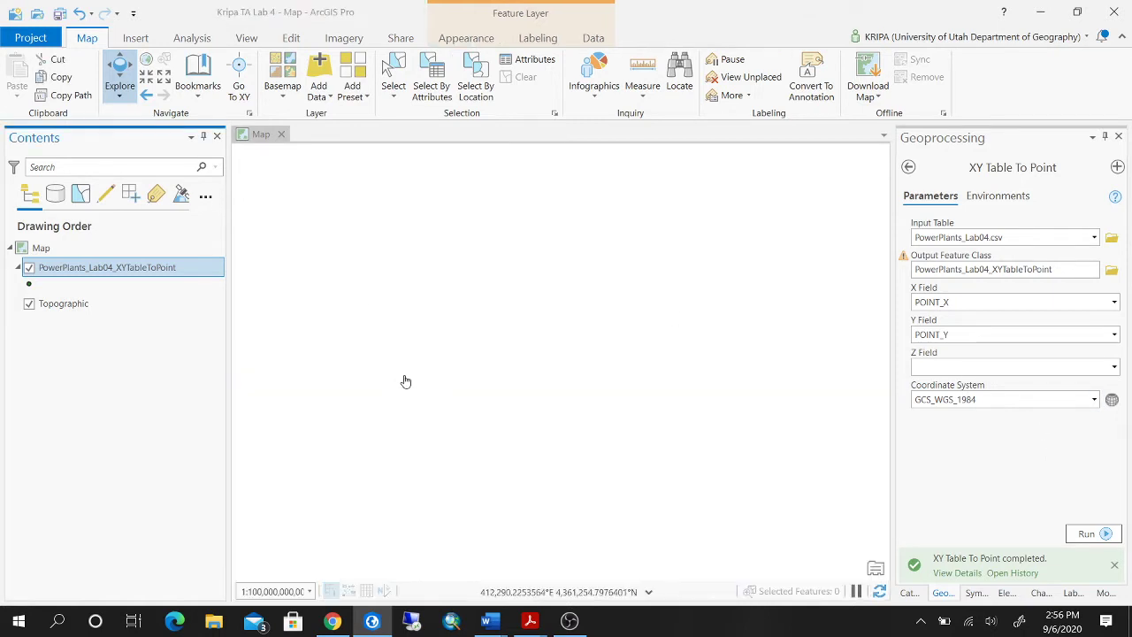
- Add a folder connection to the inner Lab 4 folder under UofU, TA Stuff, GEOG 3100_6100, Lab 4 on the desktop
{"action": "left_click", "coordinate": [905, 594]}
{"action": "left_click", "coordinate": [1000, 297]}
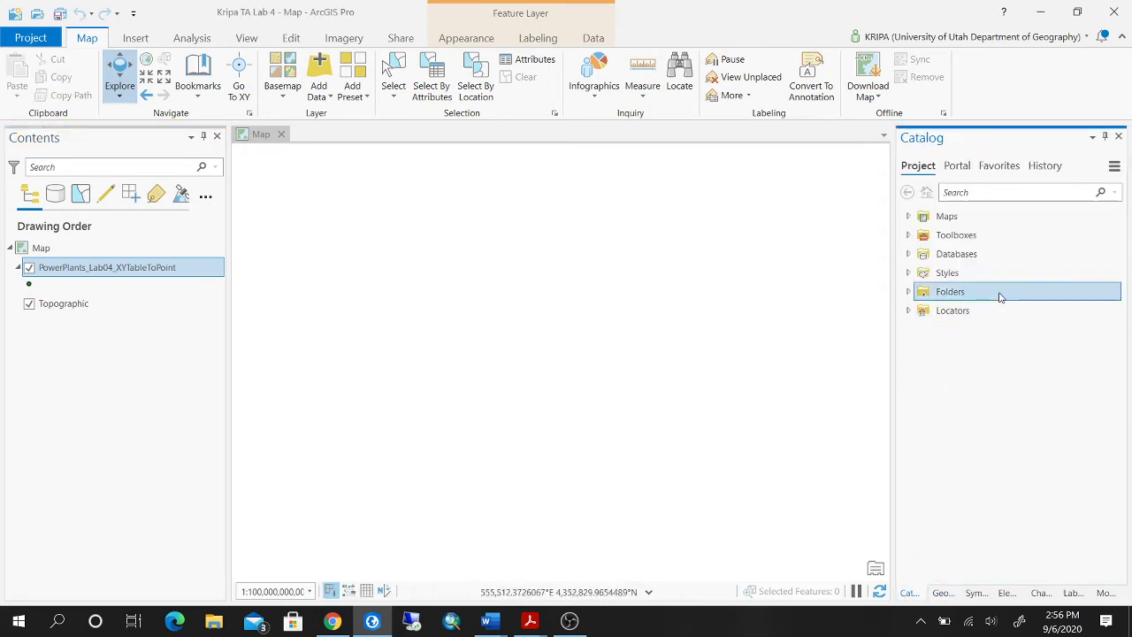
{"action": "right_click", "coordinate": [1000, 297]}
{"action": "left_click", "coordinate": [953, 310]}
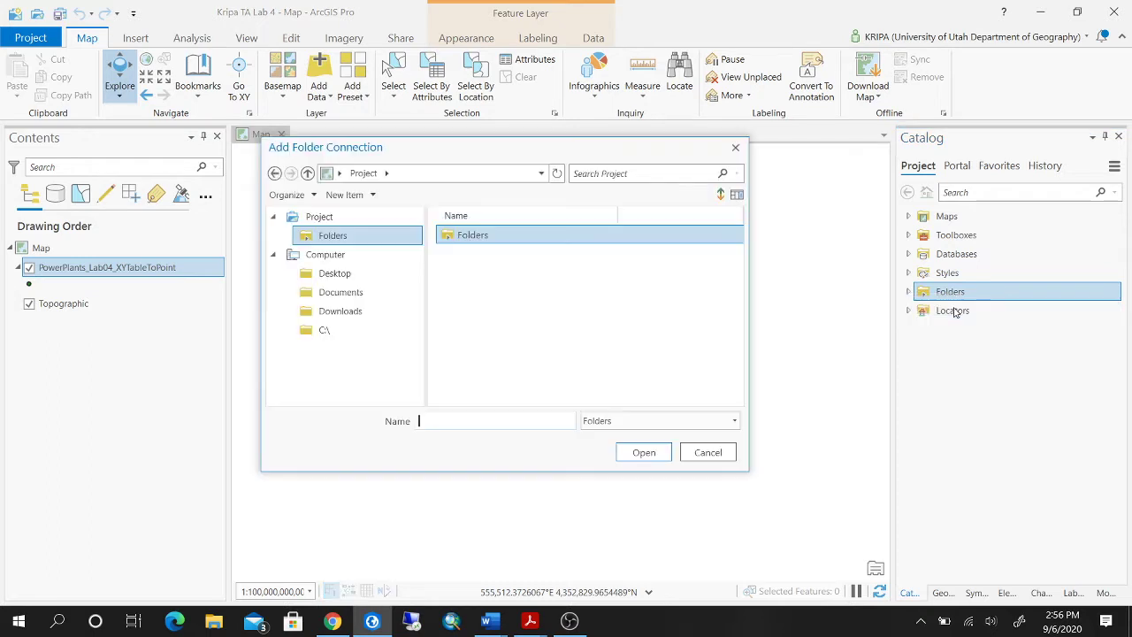
{"action": "left_click", "coordinate": [366, 273]}
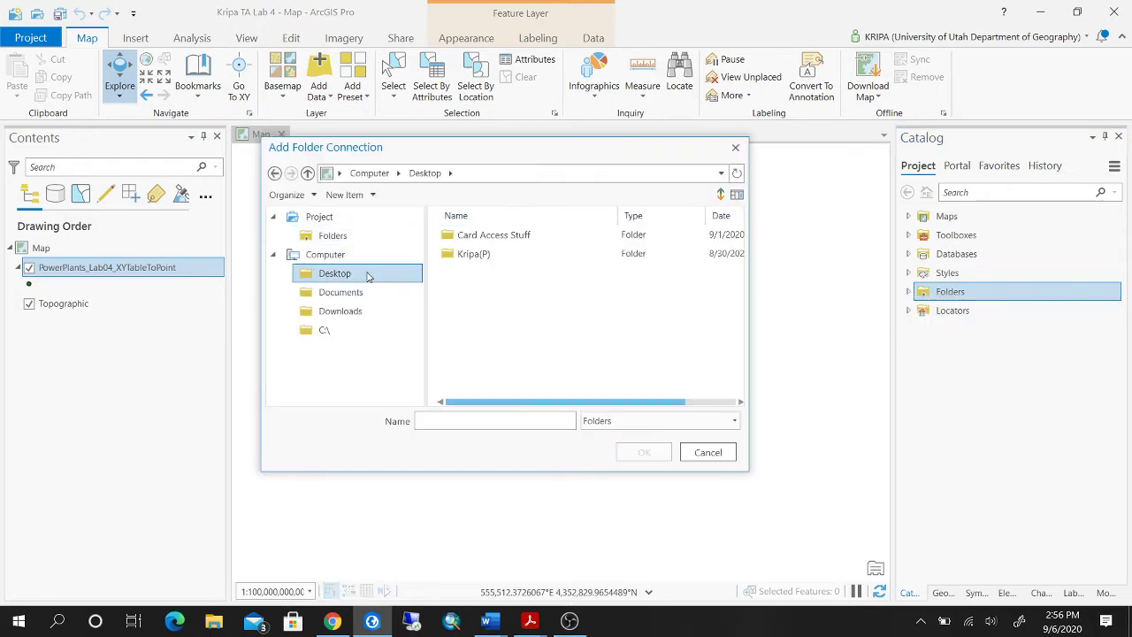
{"action": "double_click", "coordinate": [518, 256]}
{"action": "double_click", "coordinate": [520, 292]}
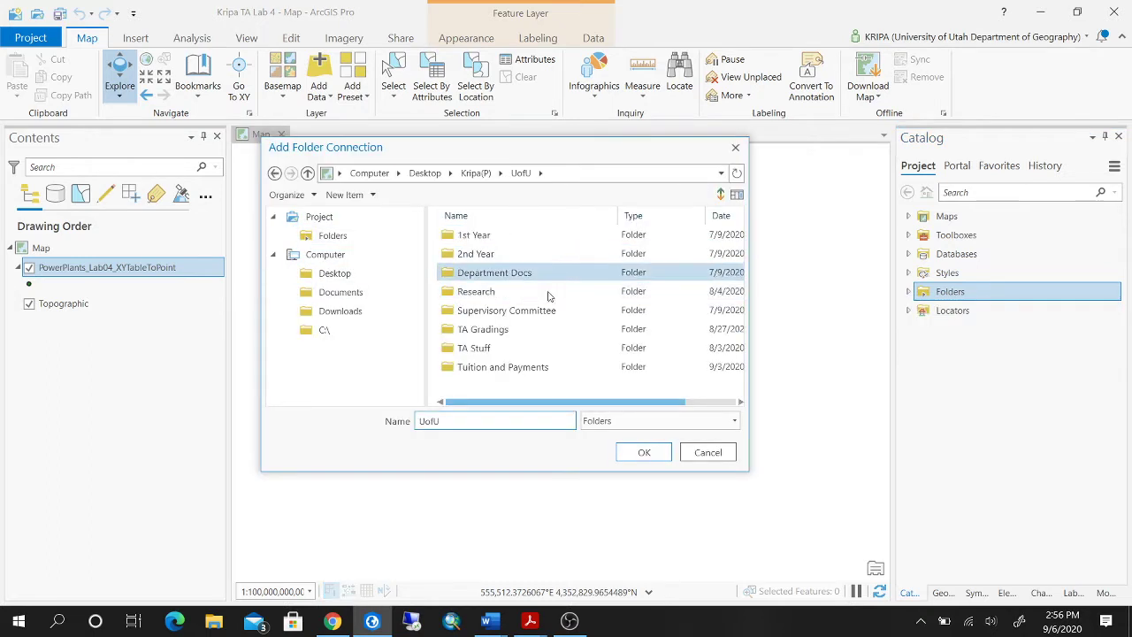
{"action": "double_click", "coordinate": [520, 348]}
{"action": "double_click", "coordinate": [541, 239]}
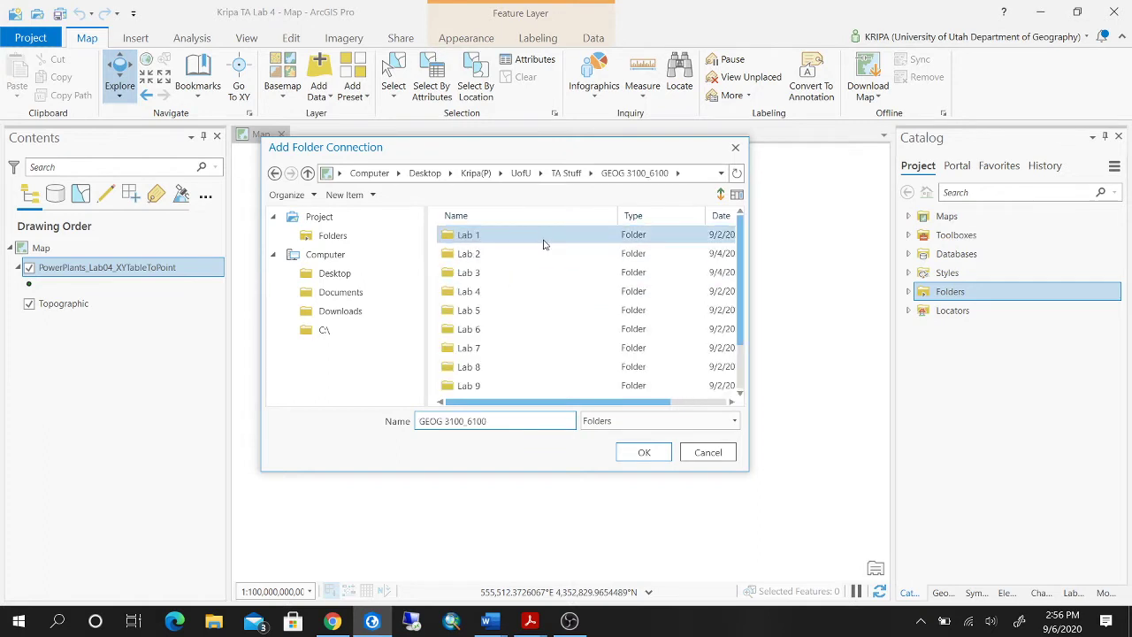
{"action": "double_click", "coordinate": [493, 291]}
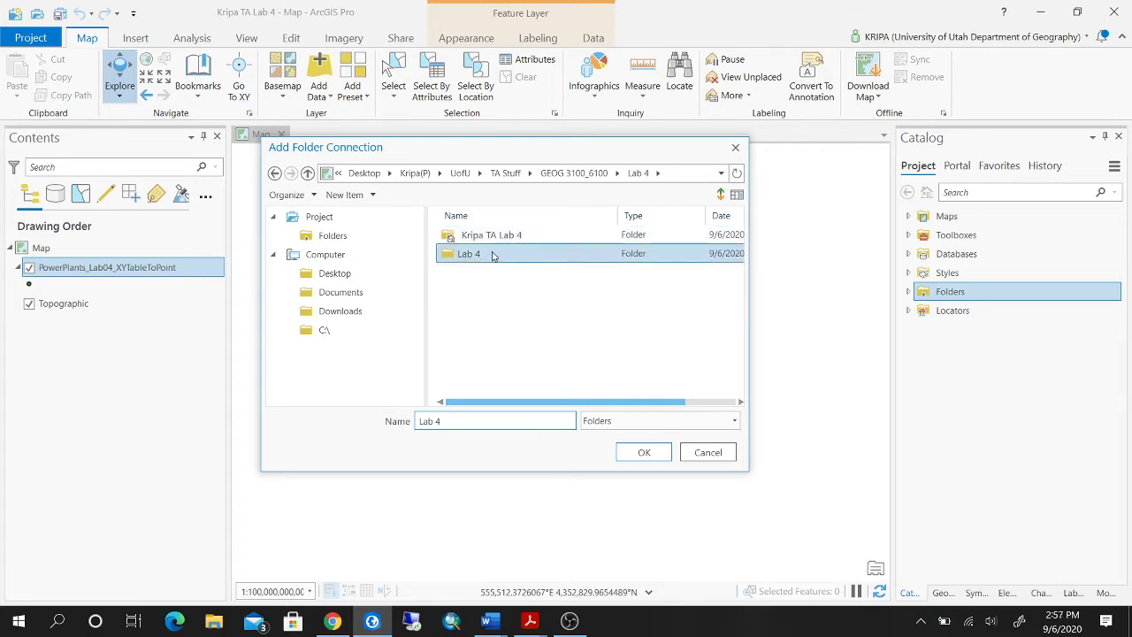
{"action": "left_click", "coordinate": [644, 454]}
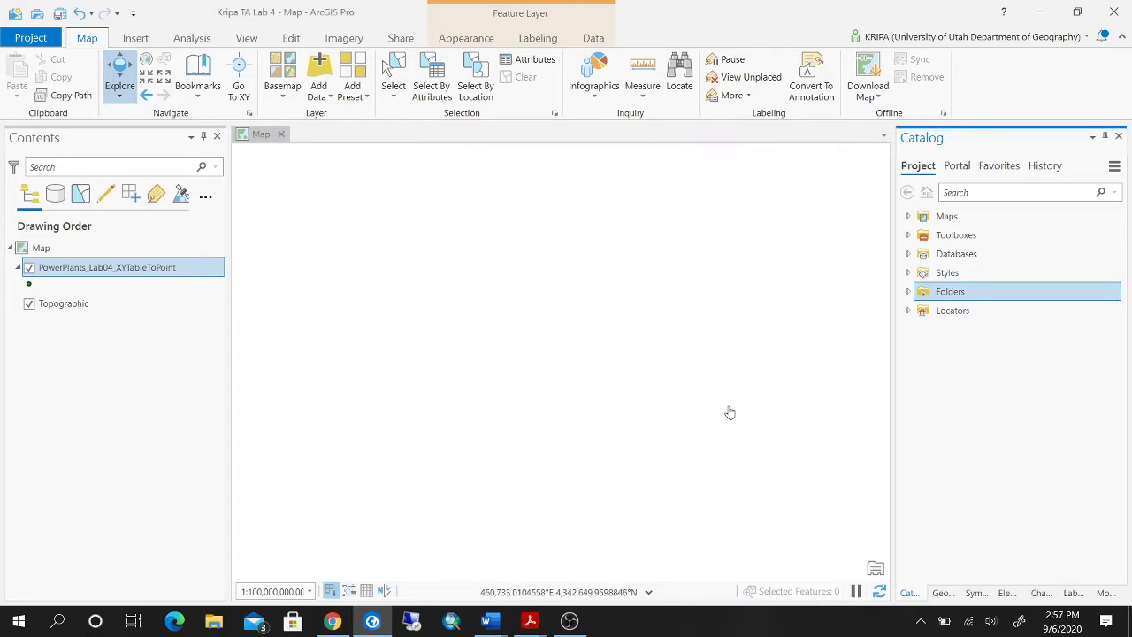
- Expand the connected Lab 4 folder and its nested Lab4 subfolders down to the UT_PowerPlants.shp shapefile
{"action": "left_click", "coordinate": [907, 292]}
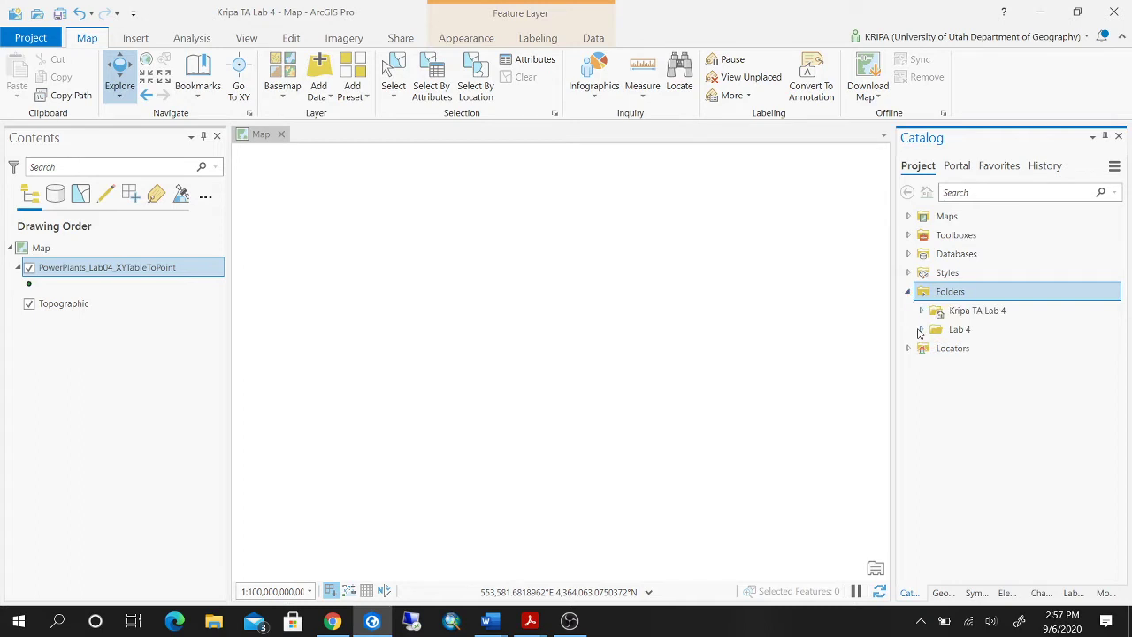
{"action": "left_click", "coordinate": [921, 330]}
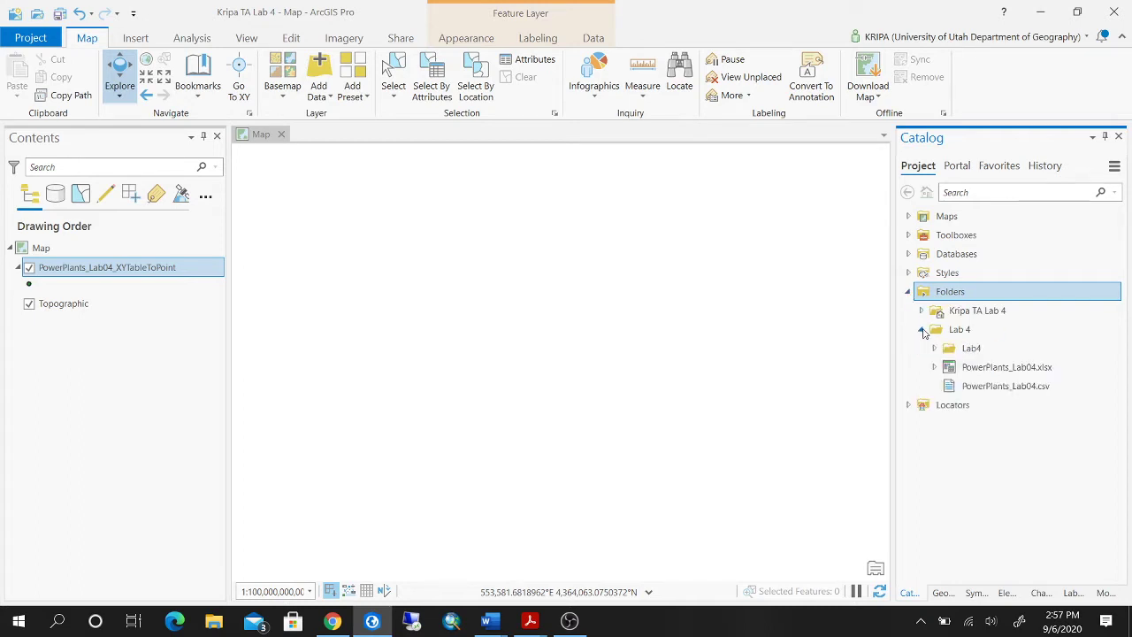
{"action": "left_click", "coordinate": [935, 348]}
{"action": "left_click", "coordinate": [944, 369]}
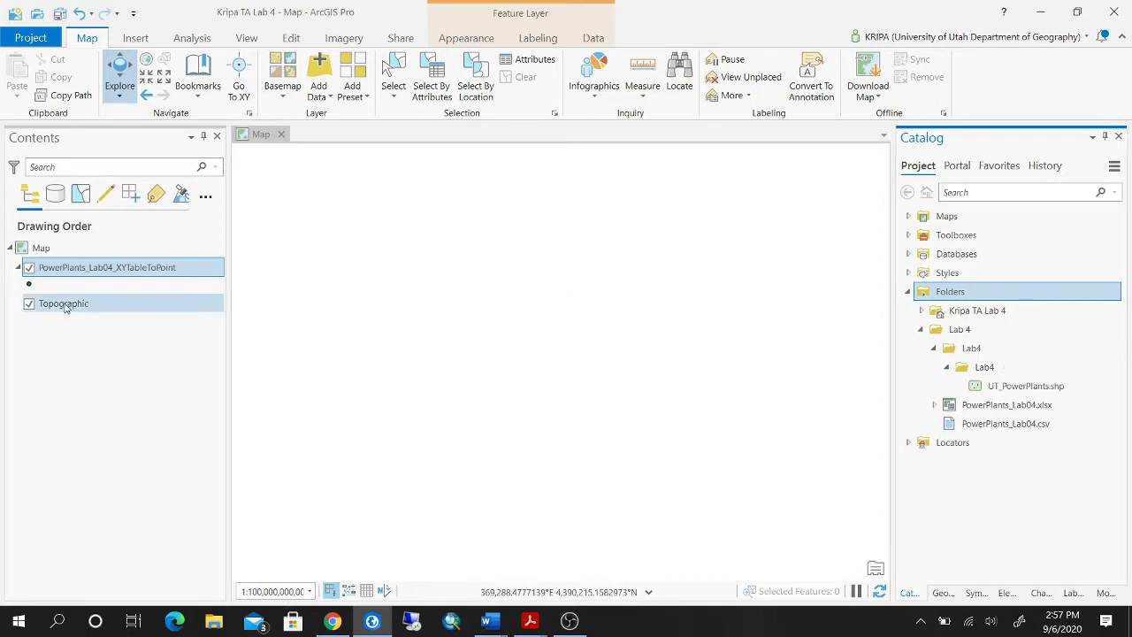
- Zoom the map to the XY power plant point layer and to the full extent of the Topographic basemap
{"action": "right_click", "coordinate": [175, 269]}
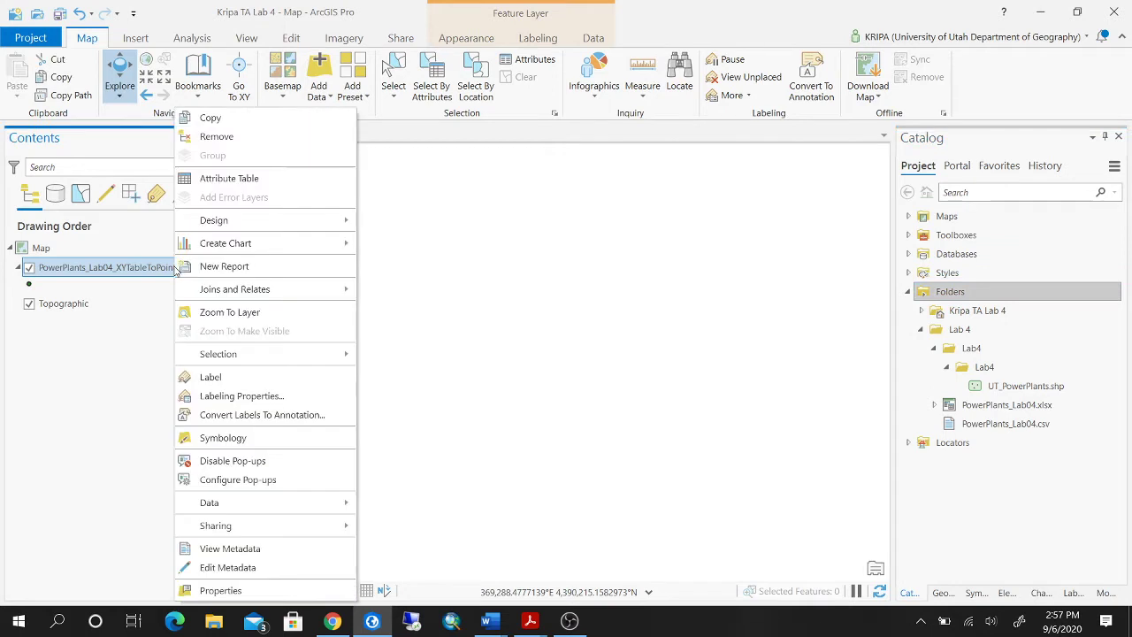
{"action": "left_click", "coordinate": [275, 320]}
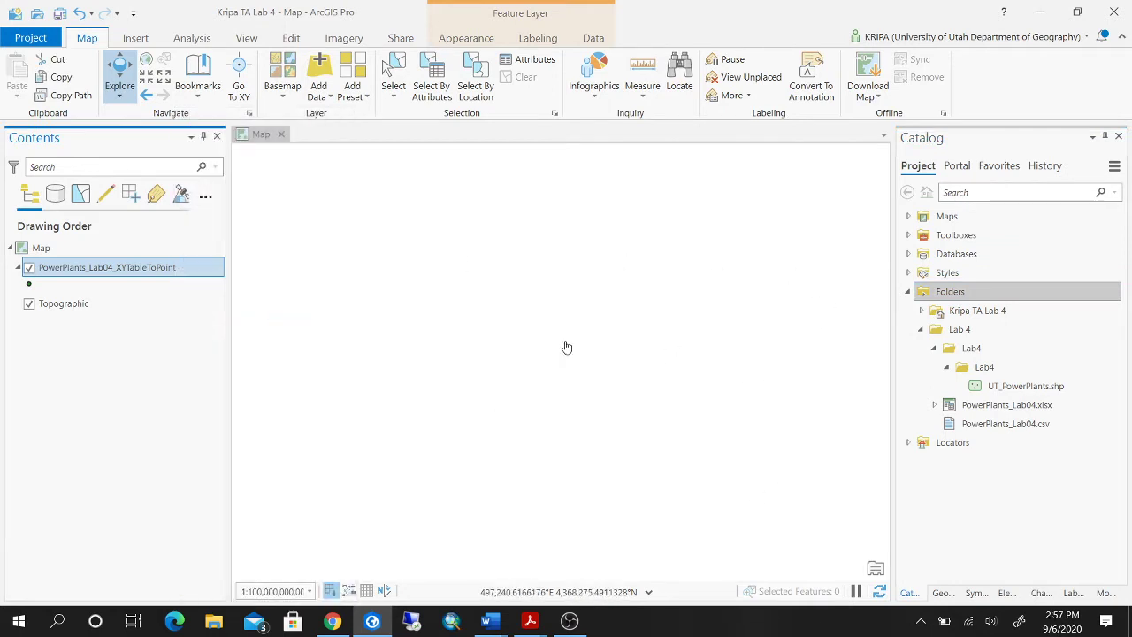
{"action": "right_click", "coordinate": [108, 305]}
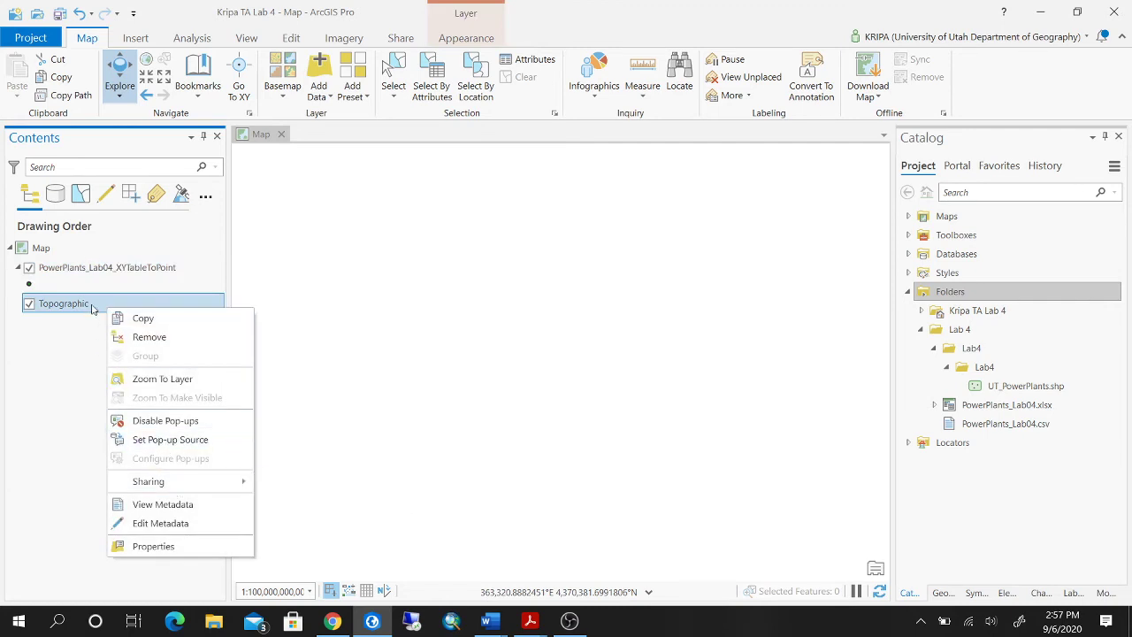
{"action": "left_click", "coordinate": [175, 379]}
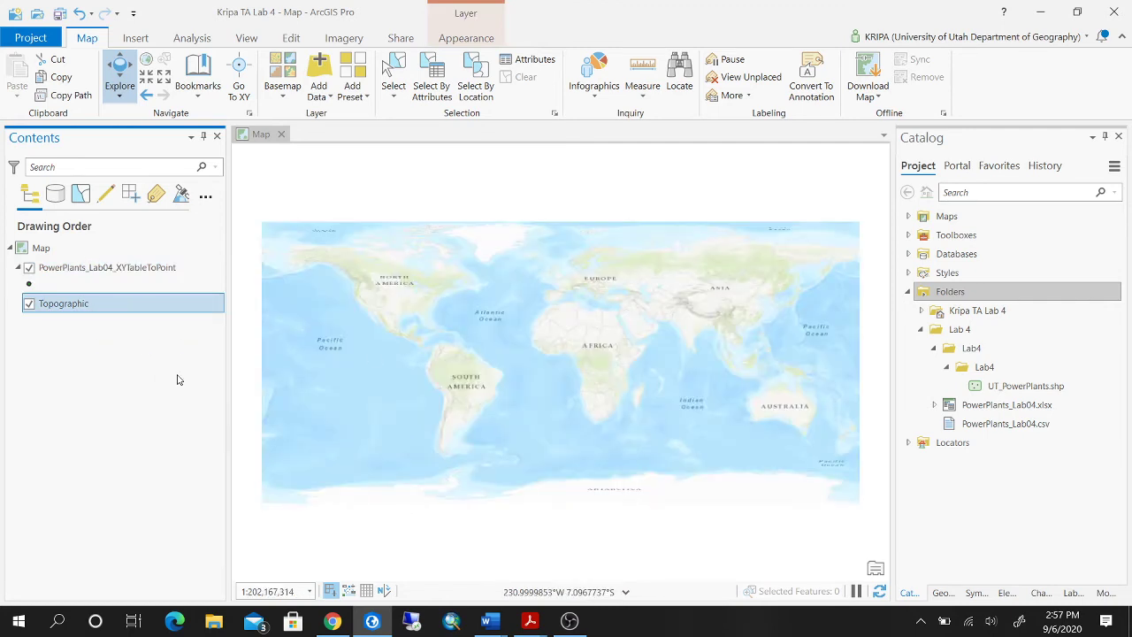
- Frame Utah and its neighbouring states in the map view at a scale of about 1:5,690,000
{"action": "scroll", "coordinate": [472, 356], "scroll_direction": "up", "scroll_amount": 3}
{"action": "left_click_drag", "start_coordinate": [397, 309], "coordinate": [613, 366]}
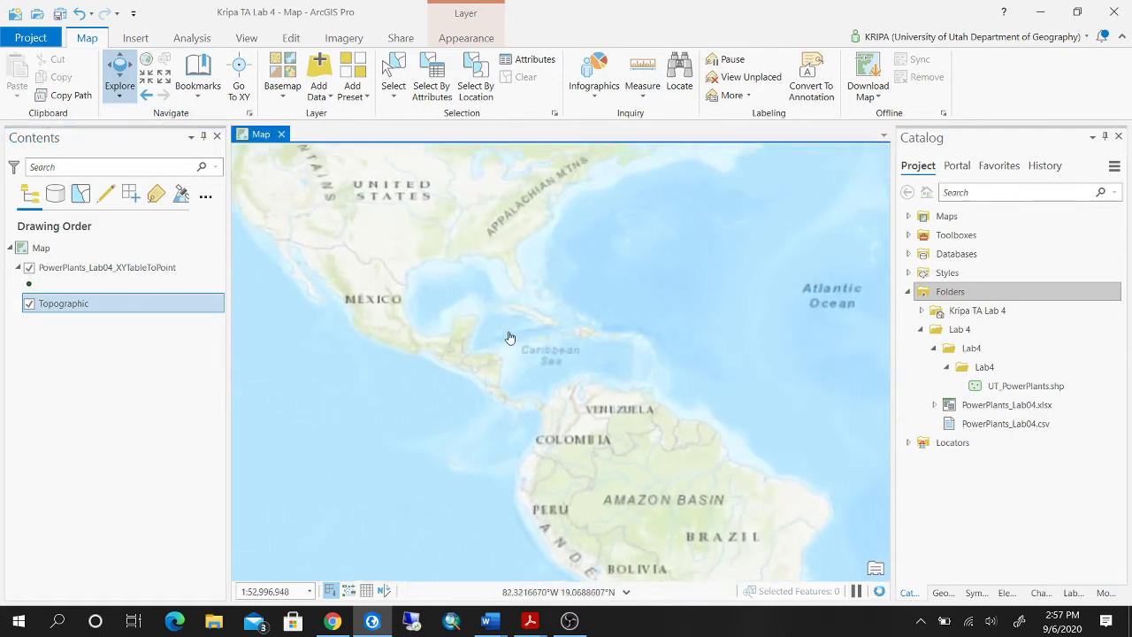
{"action": "scroll", "coordinate": [509, 337], "scroll_direction": "up", "scroll_amount": 2}
{"action": "left_click_drag", "start_coordinate": [509, 337], "coordinate": [606, 371]}
{"action": "left_click_drag", "start_coordinate": [443, 221], "coordinate": [596, 379]}
{"action": "scroll", "coordinate": [565, 362], "scroll_direction": "up", "scroll_amount": 1}
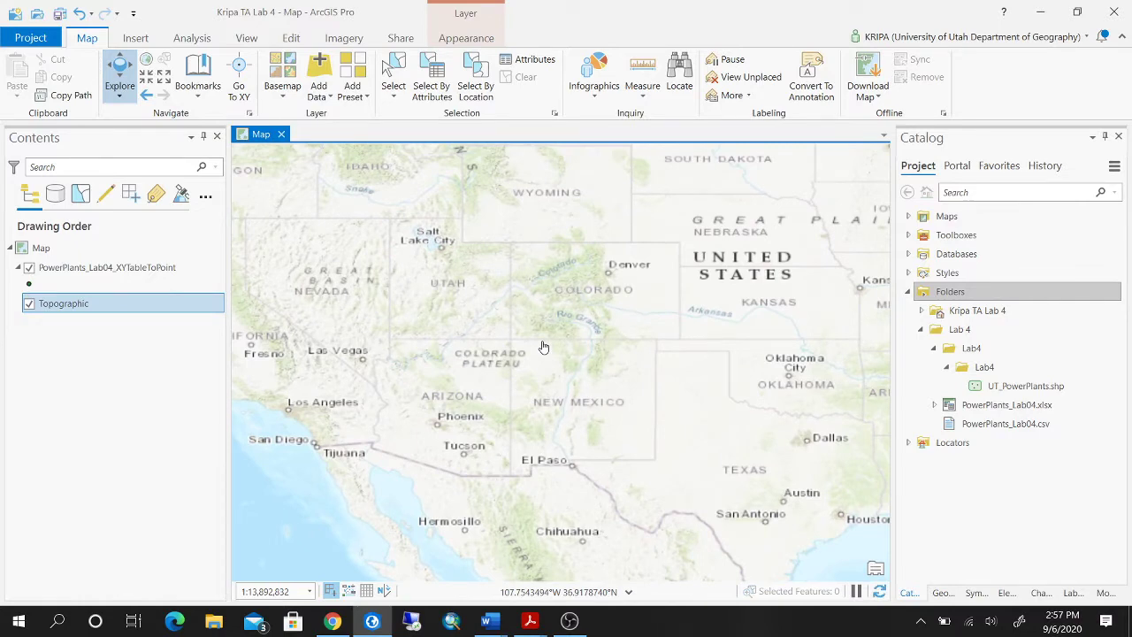
{"action": "left_click_drag", "start_coordinate": [544, 348], "coordinate": [652, 415]}
{"action": "scroll", "coordinate": [598, 384], "scroll_direction": "up", "scroll_amount": 1}
{"action": "scroll", "coordinate": [645, 397], "scroll_direction": "up", "scroll_amount": 1}
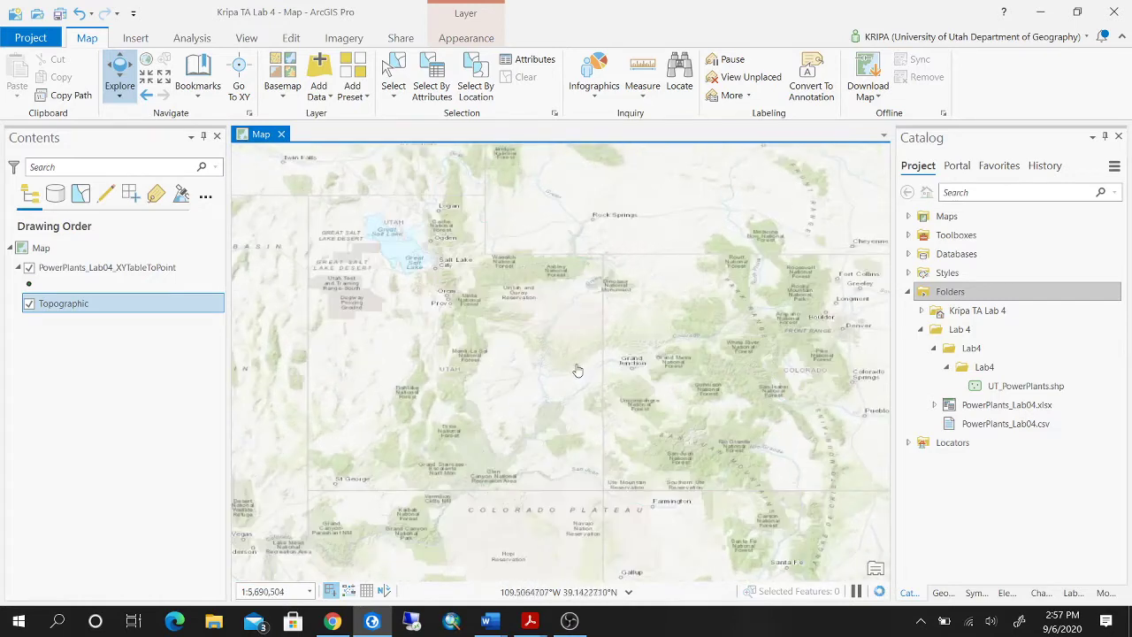
{"action": "left_click_drag", "start_coordinate": [576, 371], "coordinate": [648, 365]}
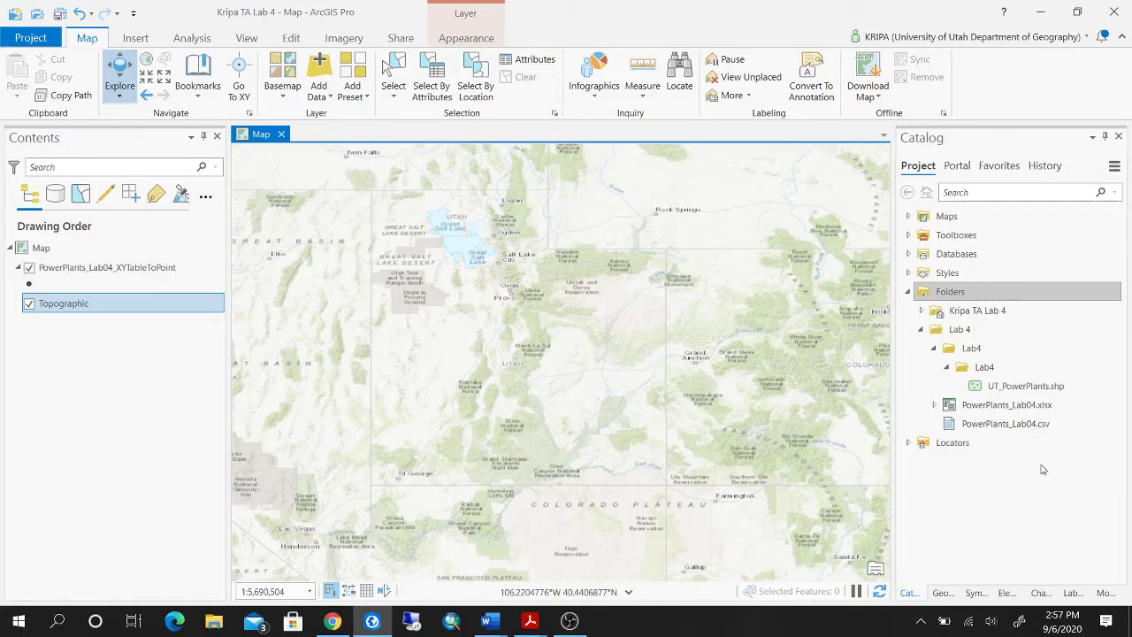
- Hide the PowerPlants_Lab04_XYTableToPoint layer beneath Topographic and add UT_PowerPlants.shp from the connected folder to the map
{"action": "left_click", "coordinate": [28, 268]}
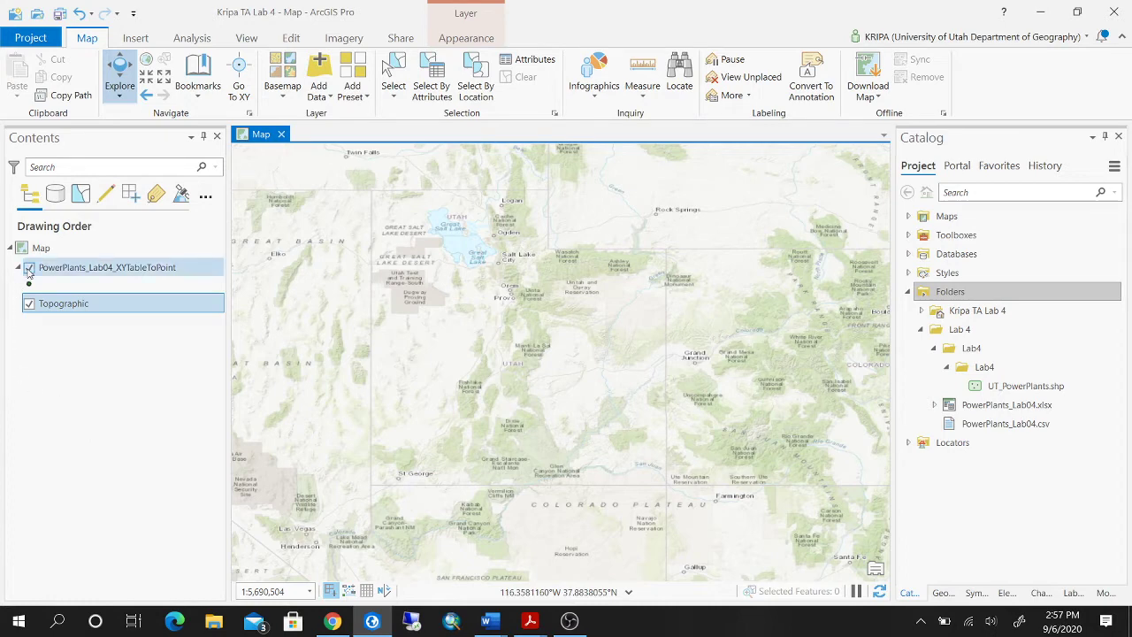
{"action": "left_click_drag", "start_coordinate": [95, 271], "coordinate": [105, 331]}
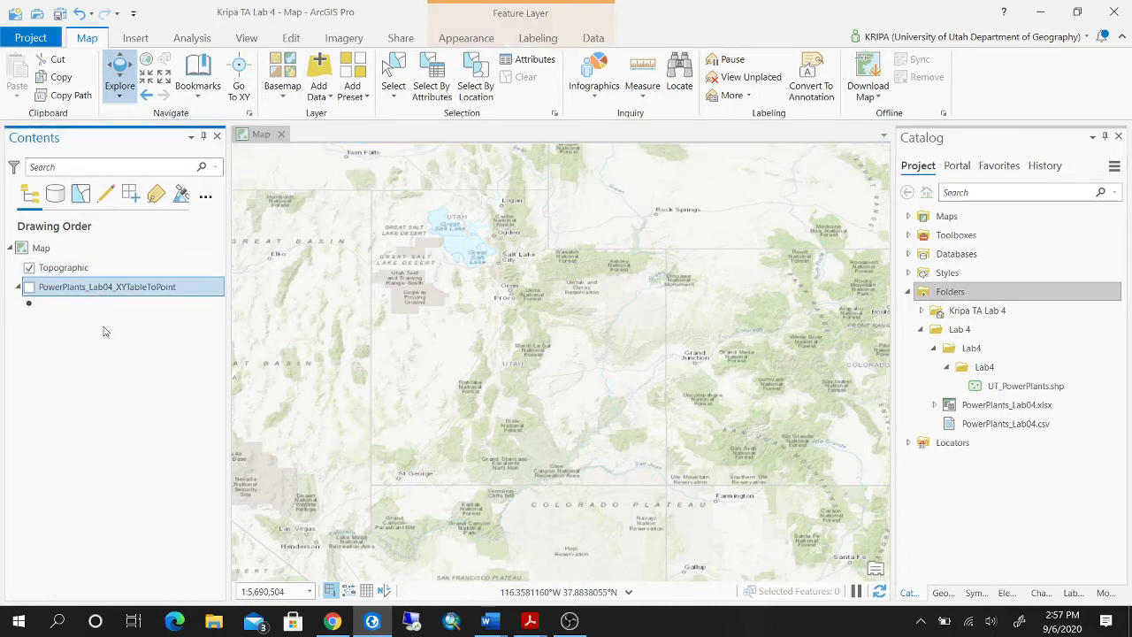
{"action": "left_click", "coordinate": [1050, 390]}
{"action": "left_click_drag", "start_coordinate": [1049, 390], "coordinate": [463, 329]}
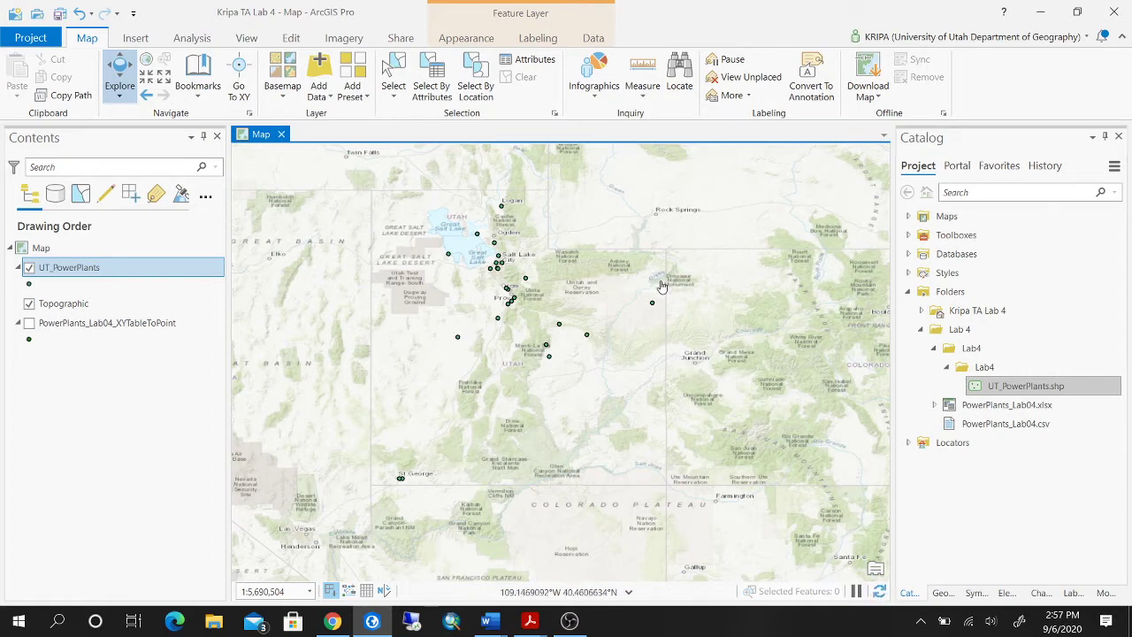
- Examine the POINT_X and POINT_Y values in the UT_PowerPlants attribute table, and close the table
{"action": "right_click", "coordinate": [155, 268]}
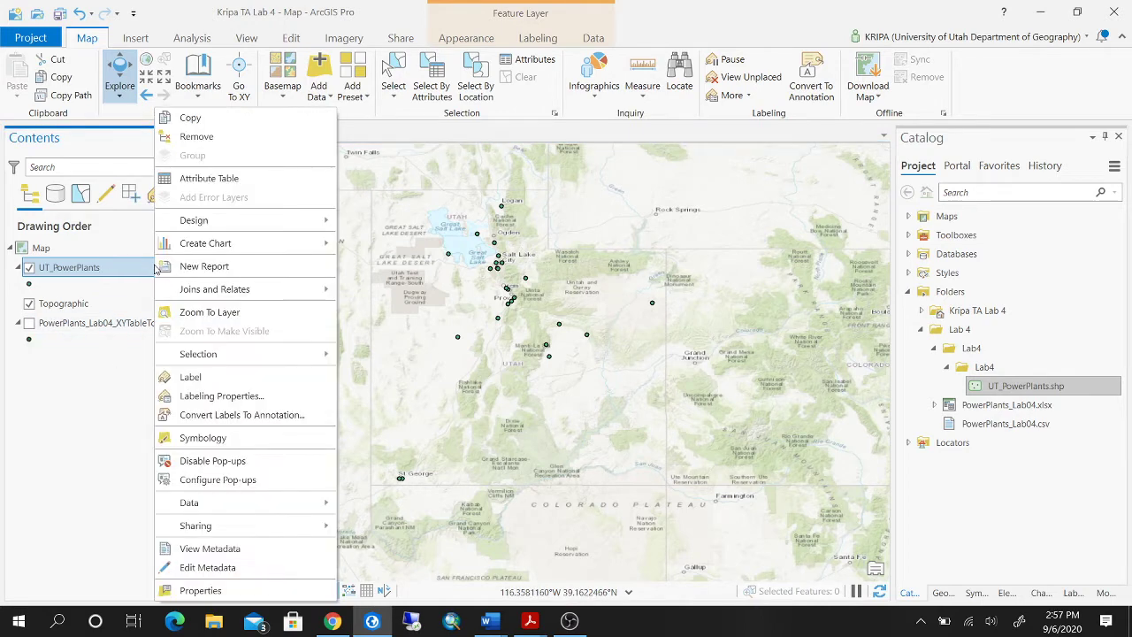
{"action": "left_click", "coordinate": [237, 178]}
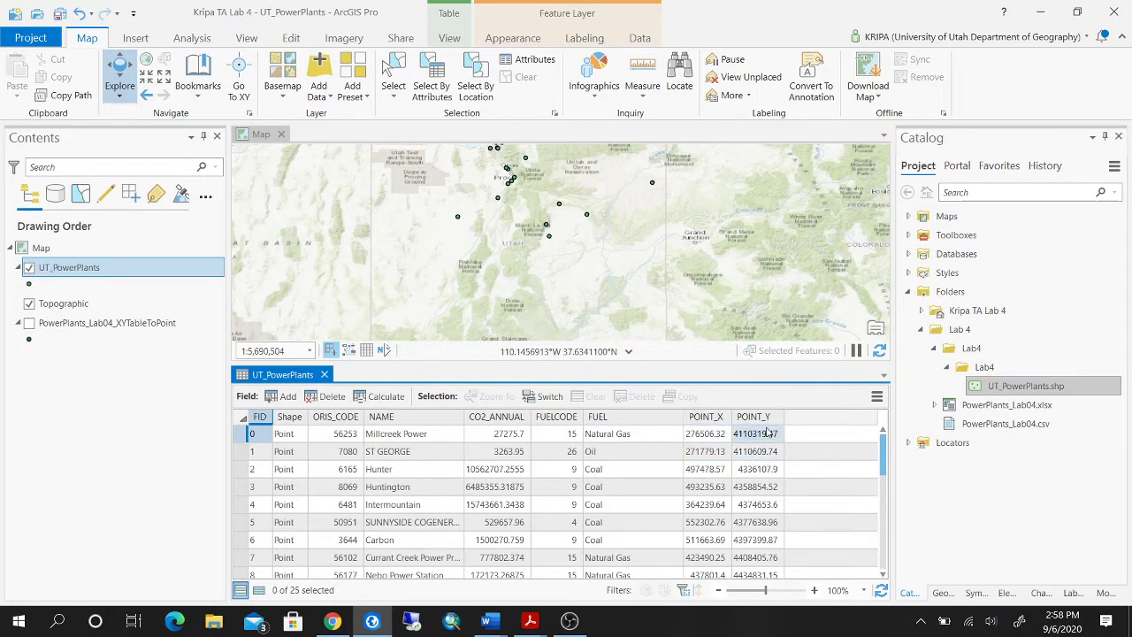
{"action": "left_click", "coordinate": [324, 374]}
- Check the projected coordinate system in the UT_PowerPlants layer's source properties under Spatial Reference, and close the properties
{"action": "right_click", "coordinate": [108, 270]}
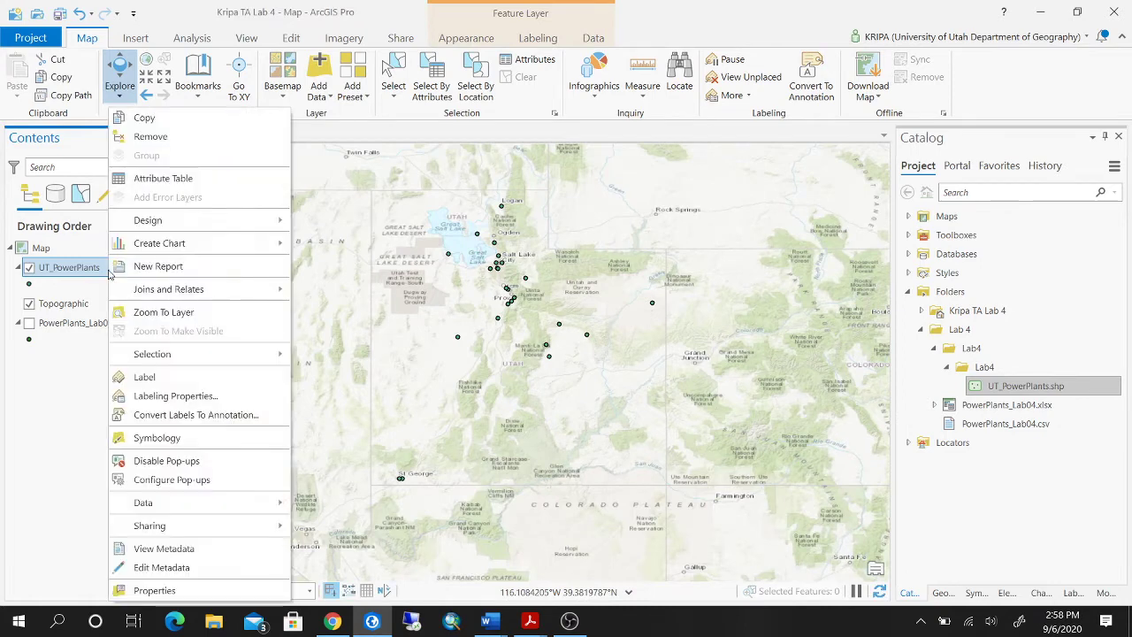
{"action": "left_click", "coordinate": [189, 591]}
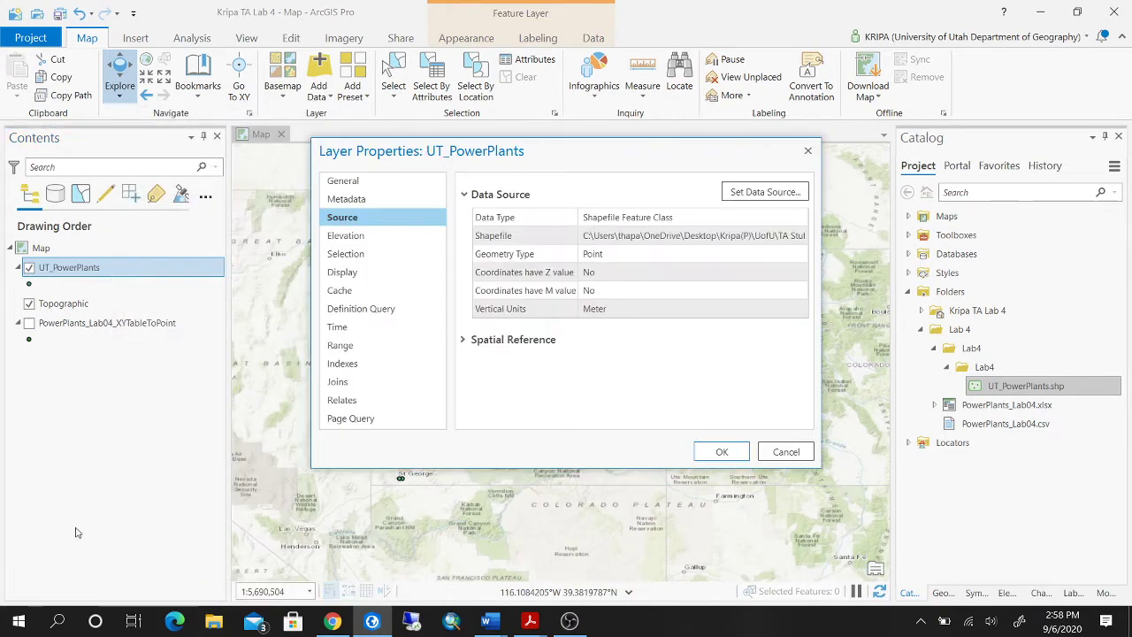
{"action": "left_click", "coordinate": [466, 343]}
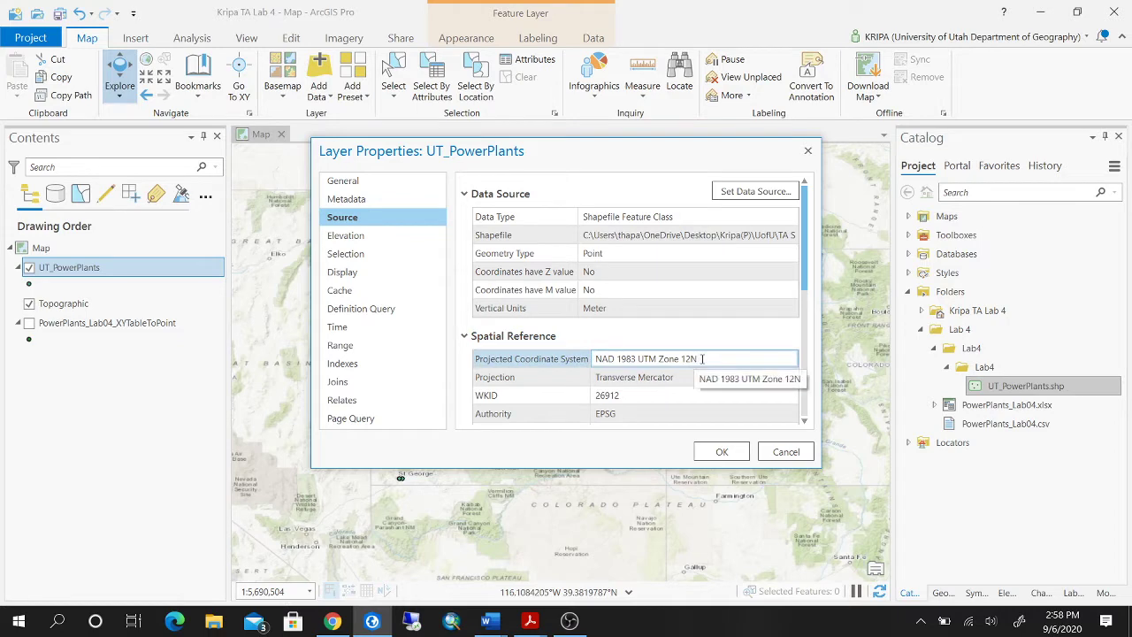
{"action": "left_click", "coordinate": [722, 452]}
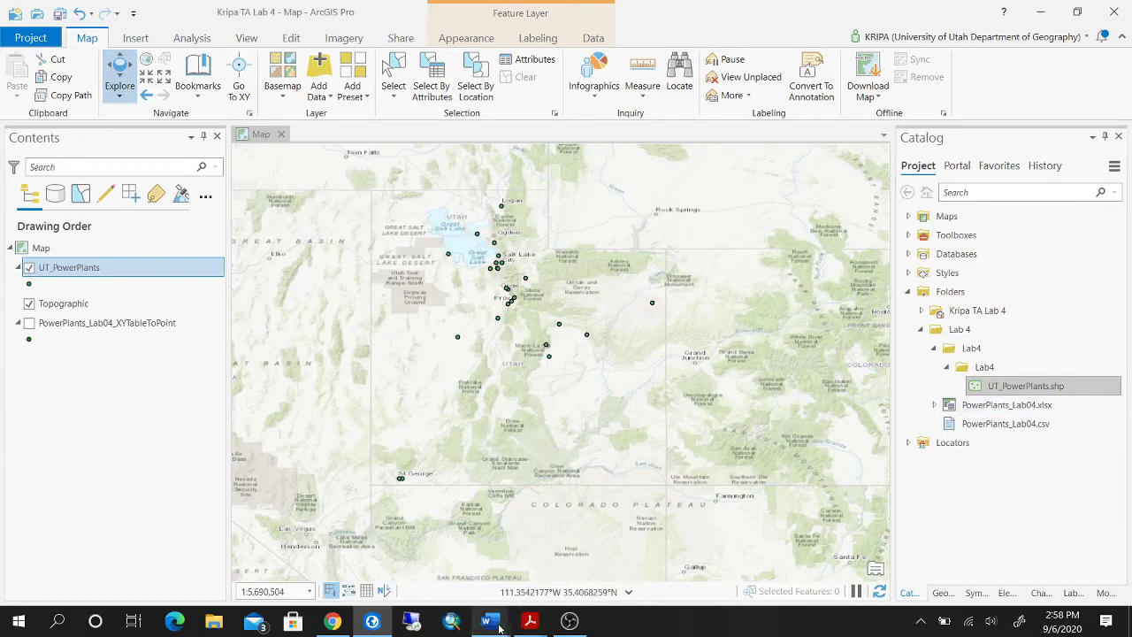
- Review the layout map and symbology instructions in GEOG_3100_Lab_04.docx in Word and return to ArcGIS Pro
{"action": "mouse_move", "coordinate": [499, 627]}
{"action": "left_click", "coordinate": [504, 540]}
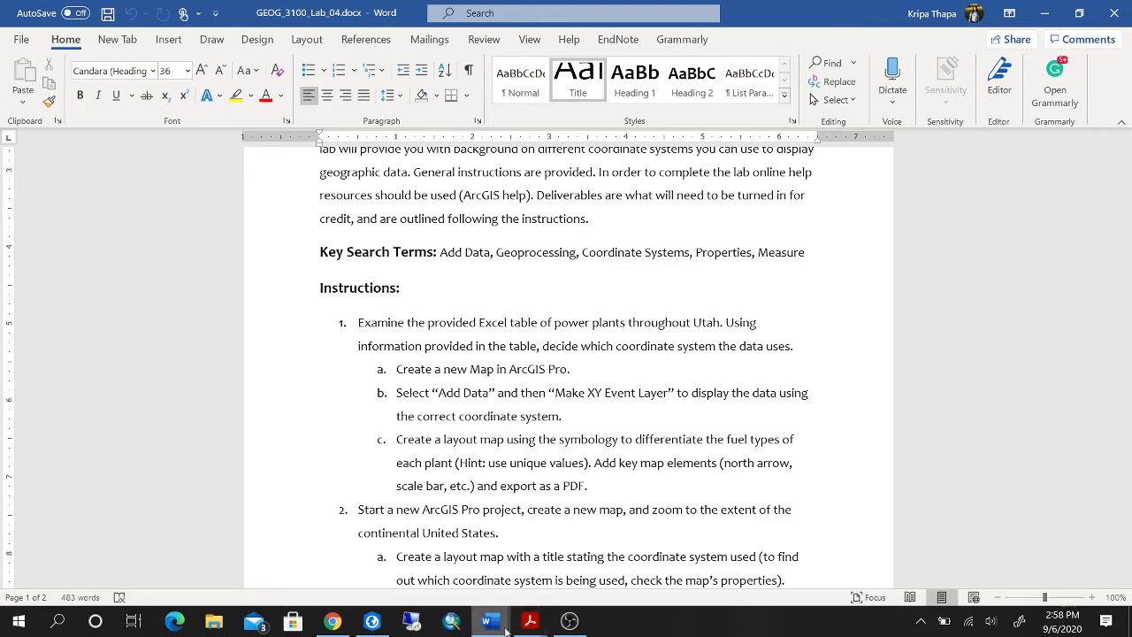
{"action": "left_click", "coordinate": [372, 623]}
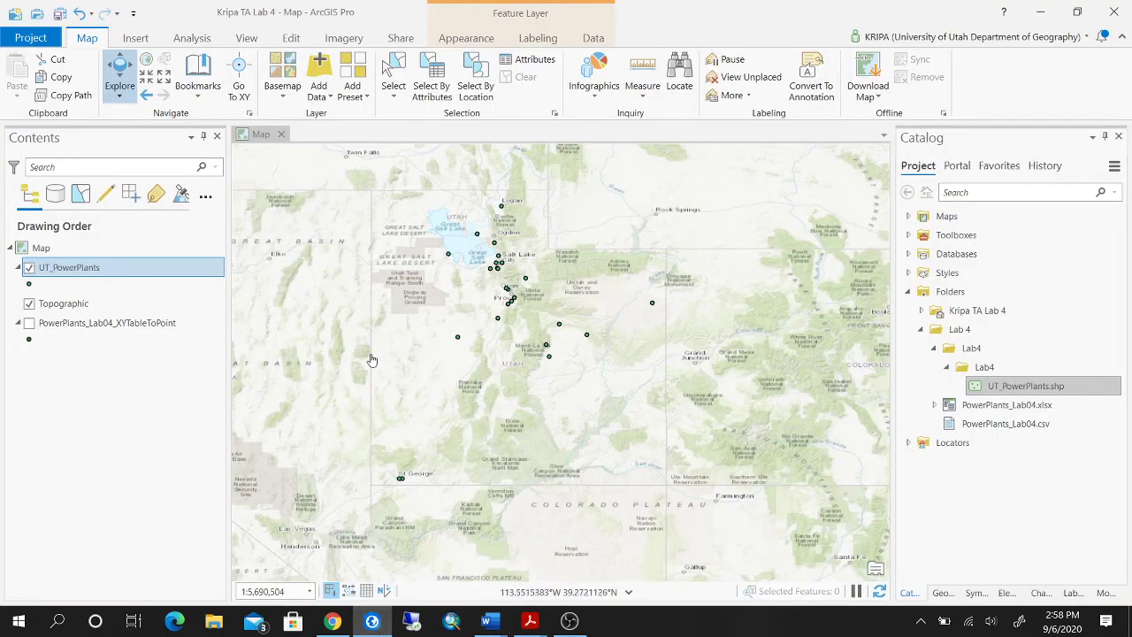
- Remove the PowerPlants_Lab04_XYTableToPoint layer from the map
{"action": "left_click", "coordinate": [139, 267]}
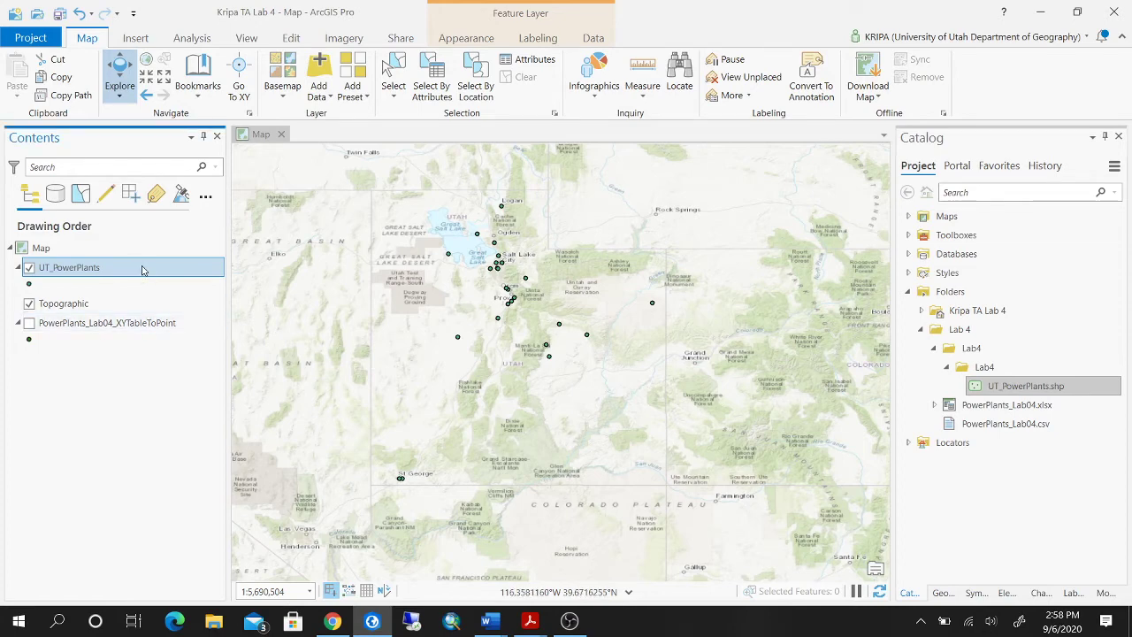
{"action": "right_click", "coordinate": [158, 322]}
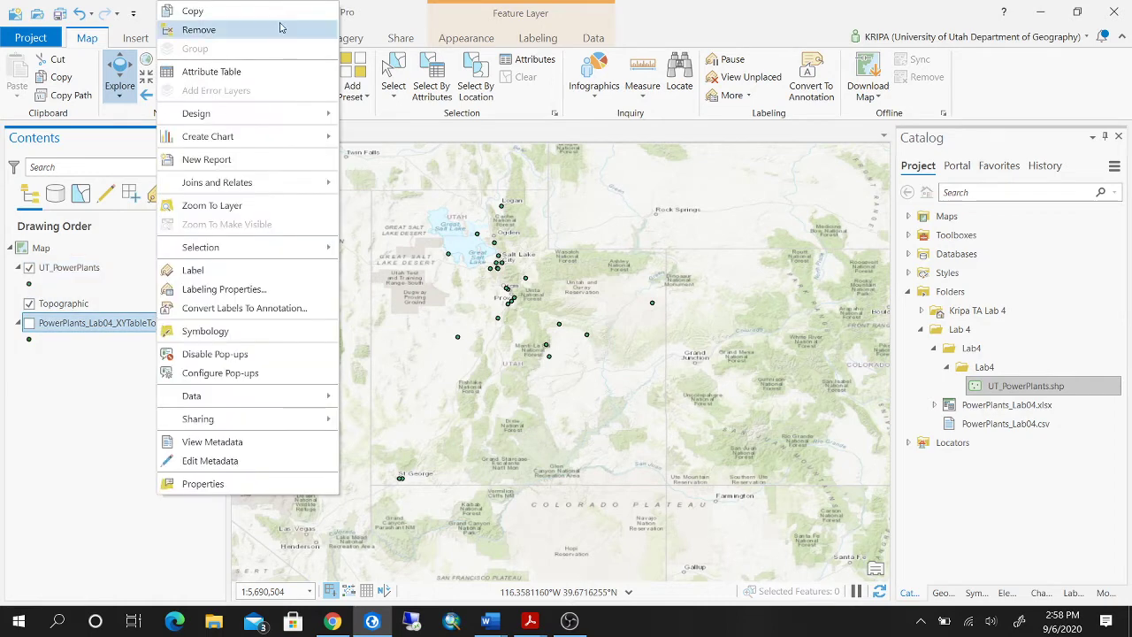
{"action": "left_click", "coordinate": [282, 29]}
- Set the primary symbology of the UT_PowerPlants layer to Unique Values
{"action": "left_click", "coordinate": [89, 269]}
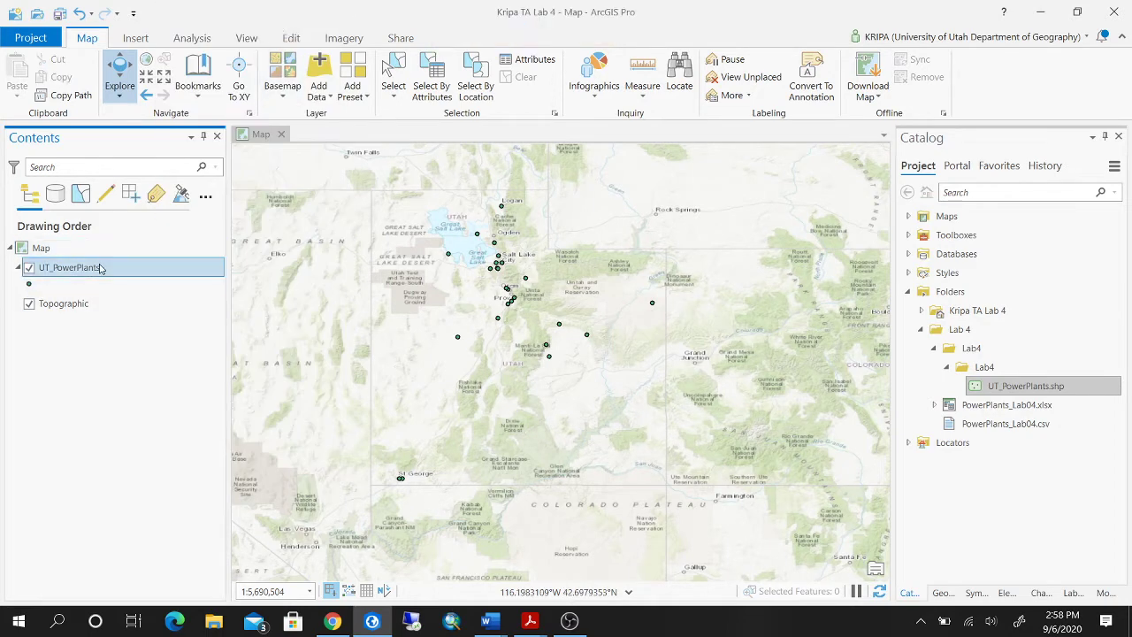
{"action": "right_click", "coordinate": [168, 267]}
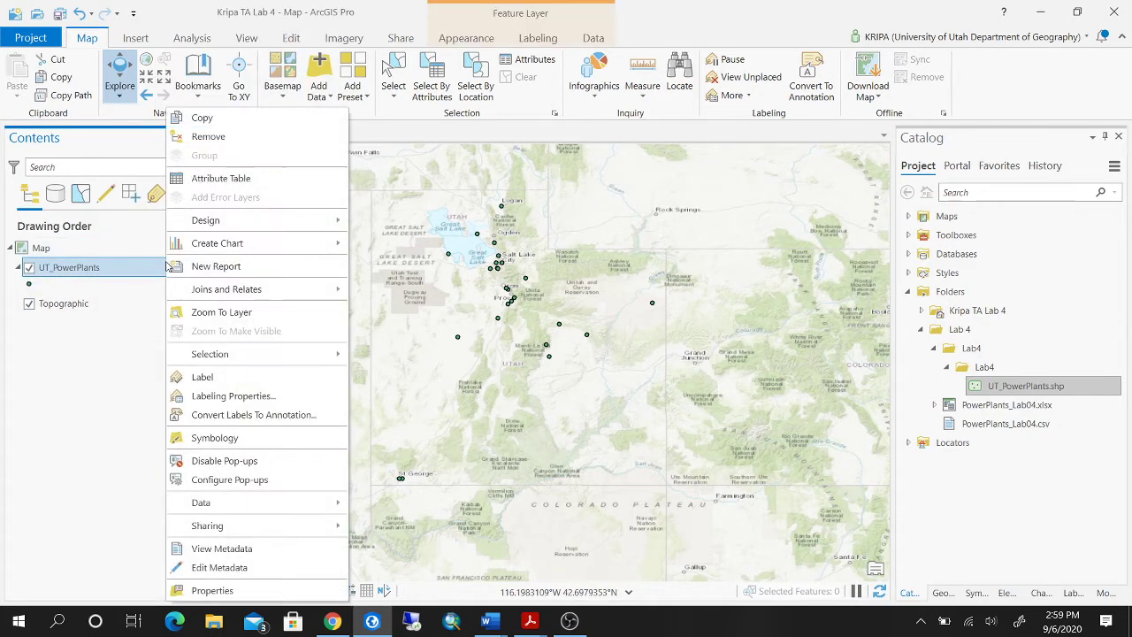
{"action": "left_click", "coordinate": [215, 438]}
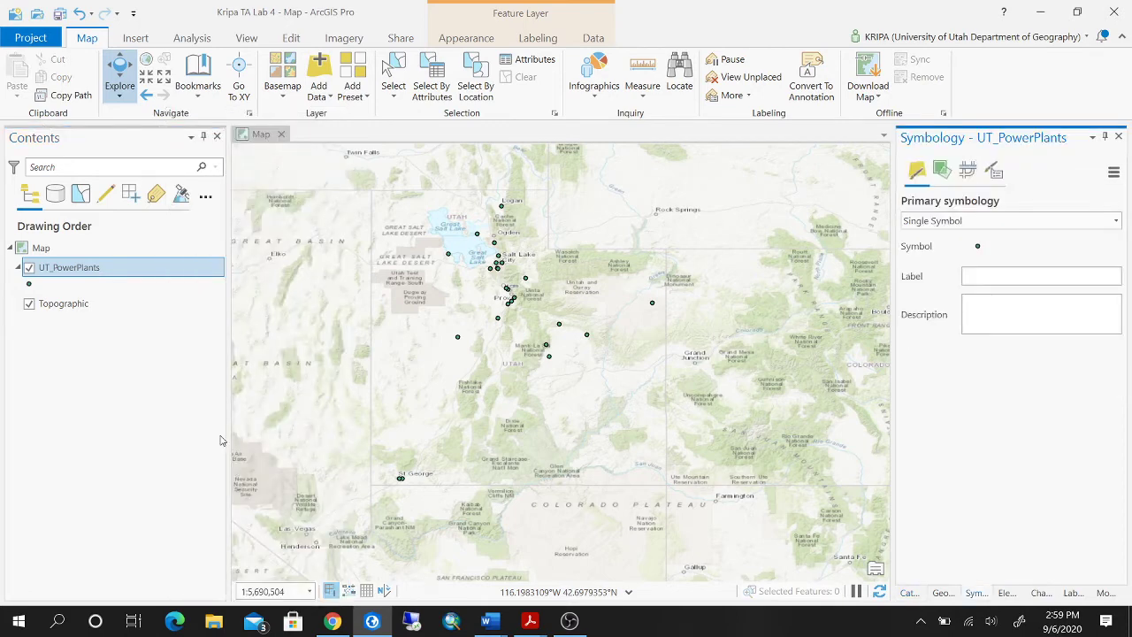
{"action": "left_click", "coordinate": [1115, 221]}
{"action": "left_click", "coordinate": [986, 310]}
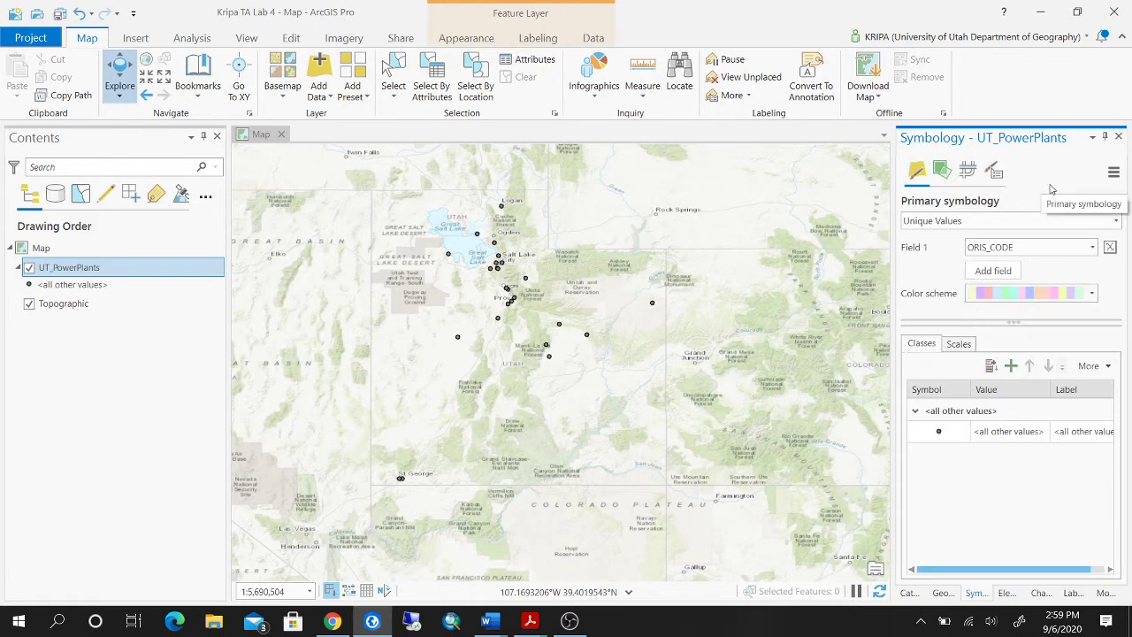
- Symbolize UT_PowerPlants by the FUEL field and remove the <all other values> class
{"action": "left_click", "coordinate": [1092, 246]}
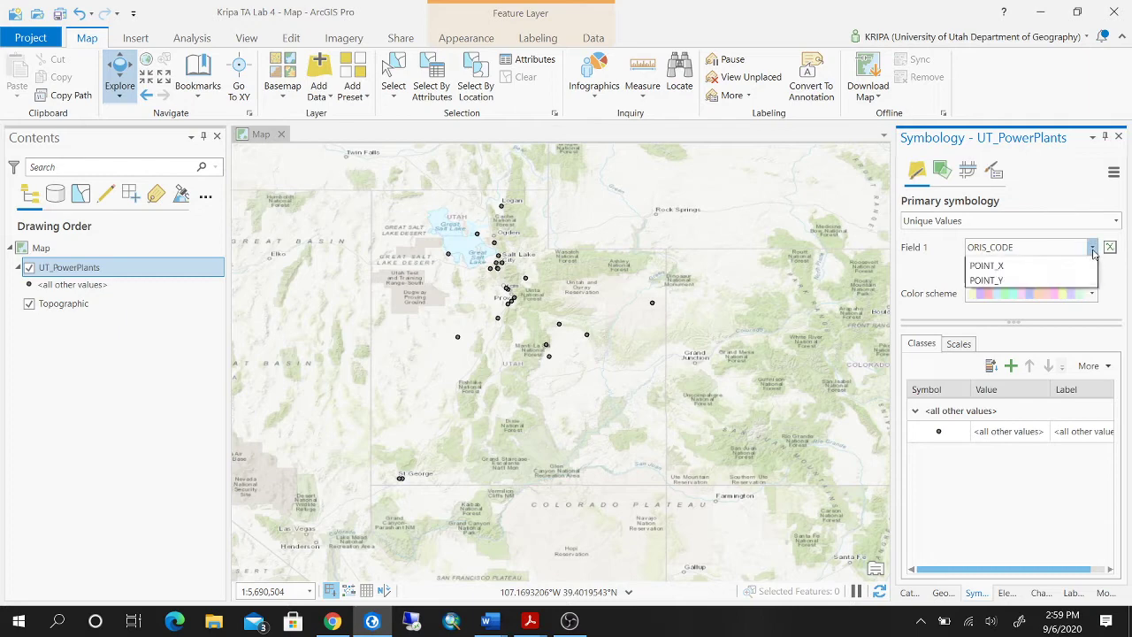
{"action": "left_click", "coordinate": [988, 324]}
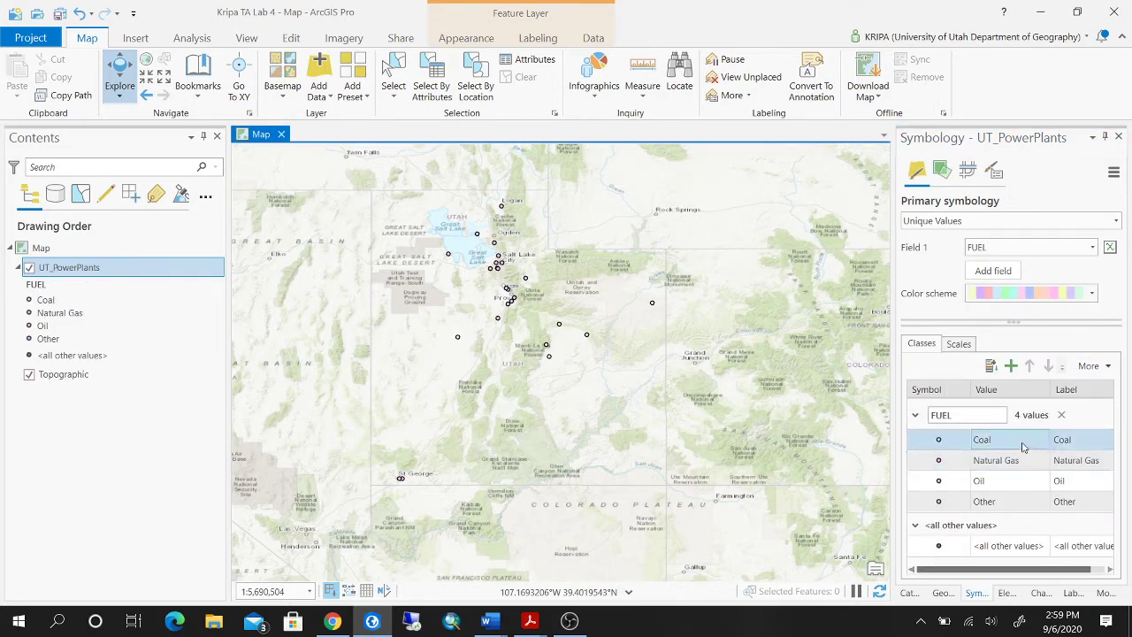
{"action": "left_click", "coordinate": [1023, 546]}
{"action": "right_click", "coordinate": [1023, 547]}
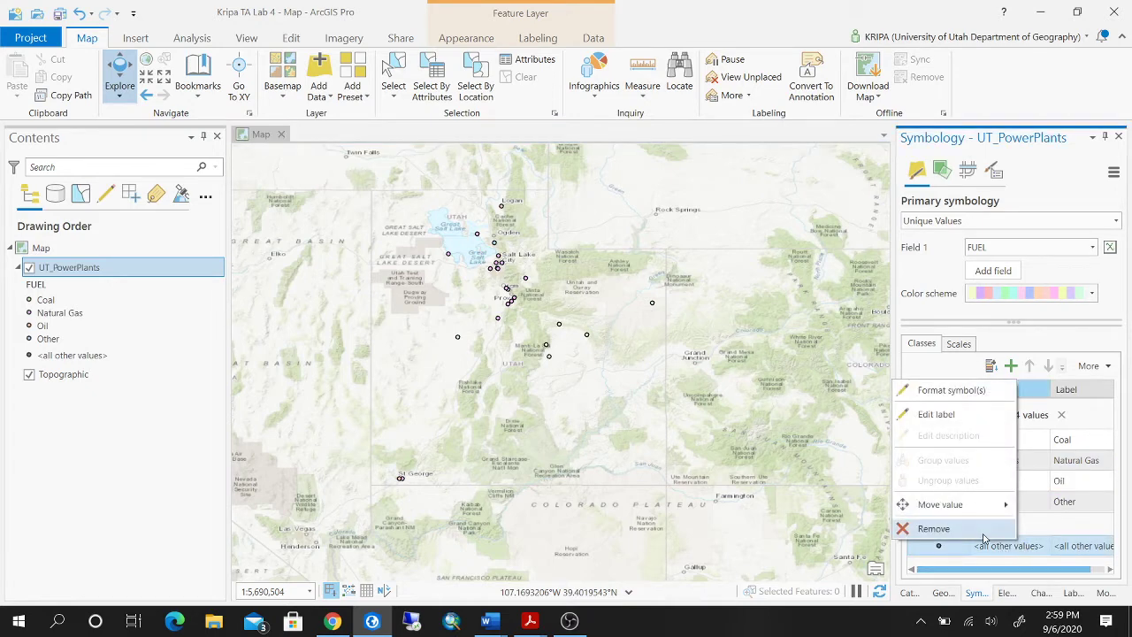
{"action": "left_click", "coordinate": [984, 531]}
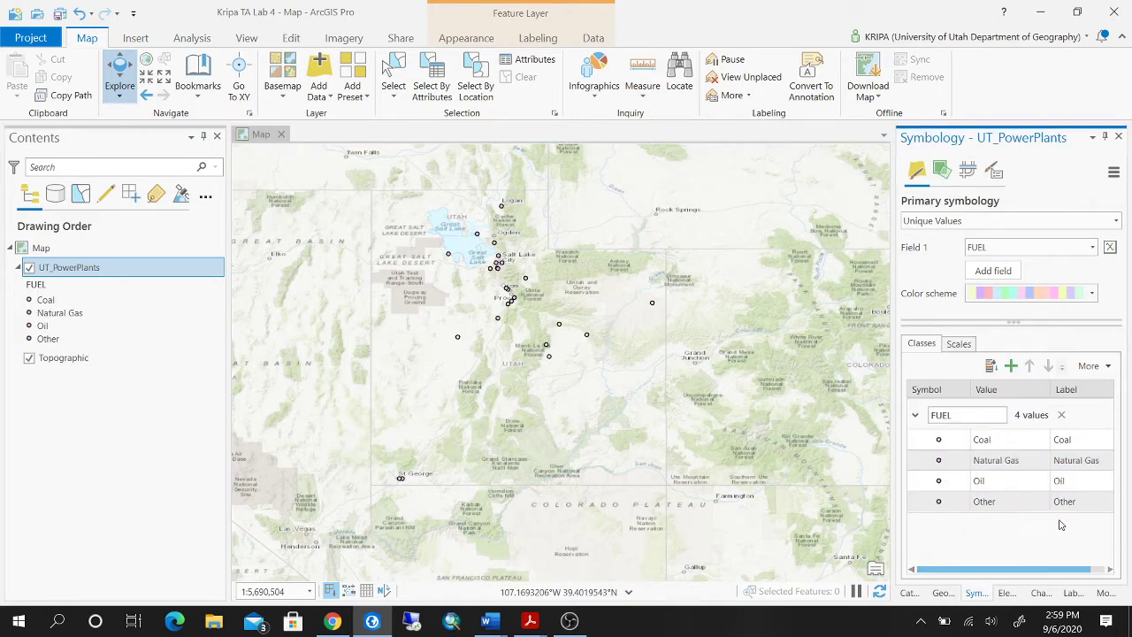
- Assign the ArcGIS 2D Square 4 symbol to the Coal class
{"action": "left_click", "coordinate": [933, 445]}
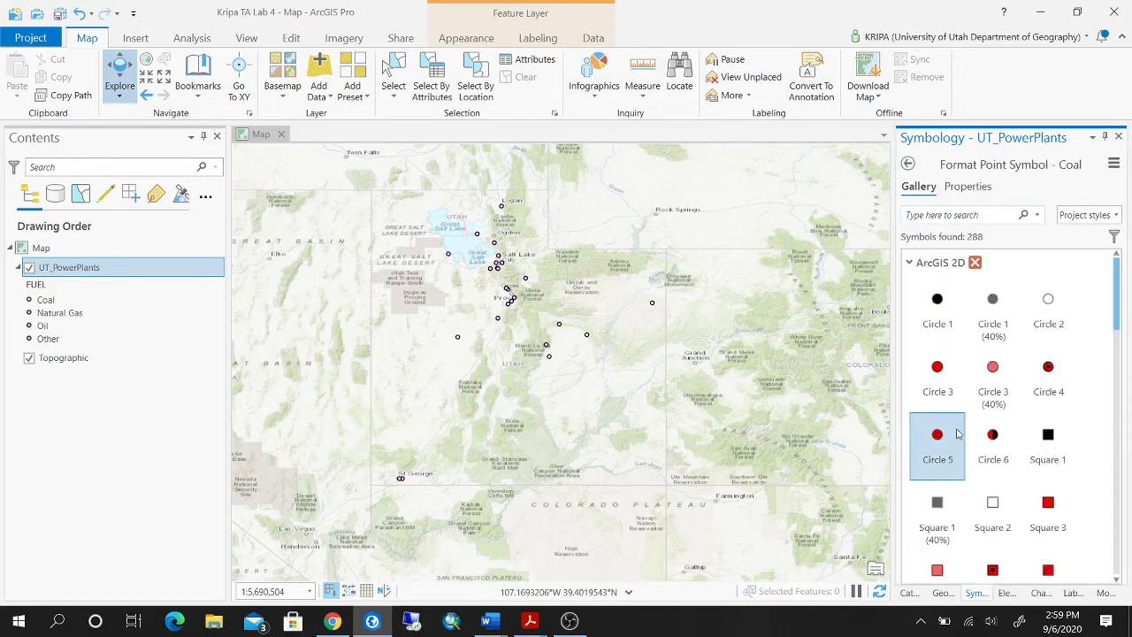
{"action": "scroll", "coordinate": [1088, 351], "scroll_direction": "down", "scroll_amount": 3}
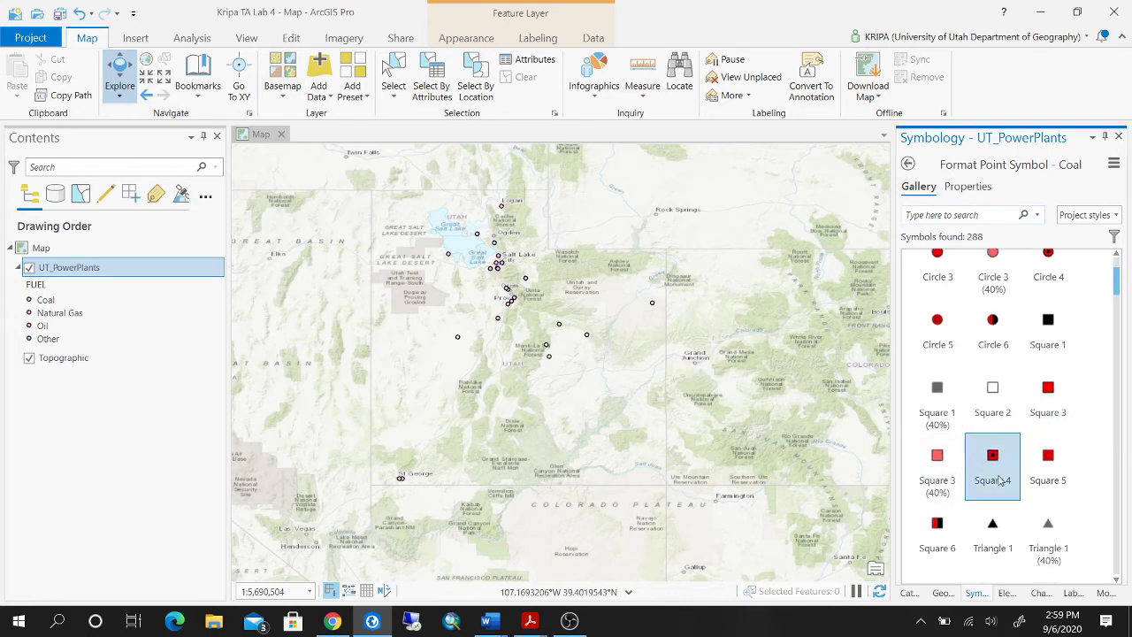
{"action": "scroll", "coordinate": [1006, 442], "scroll_direction": "up", "scroll_amount": 3}
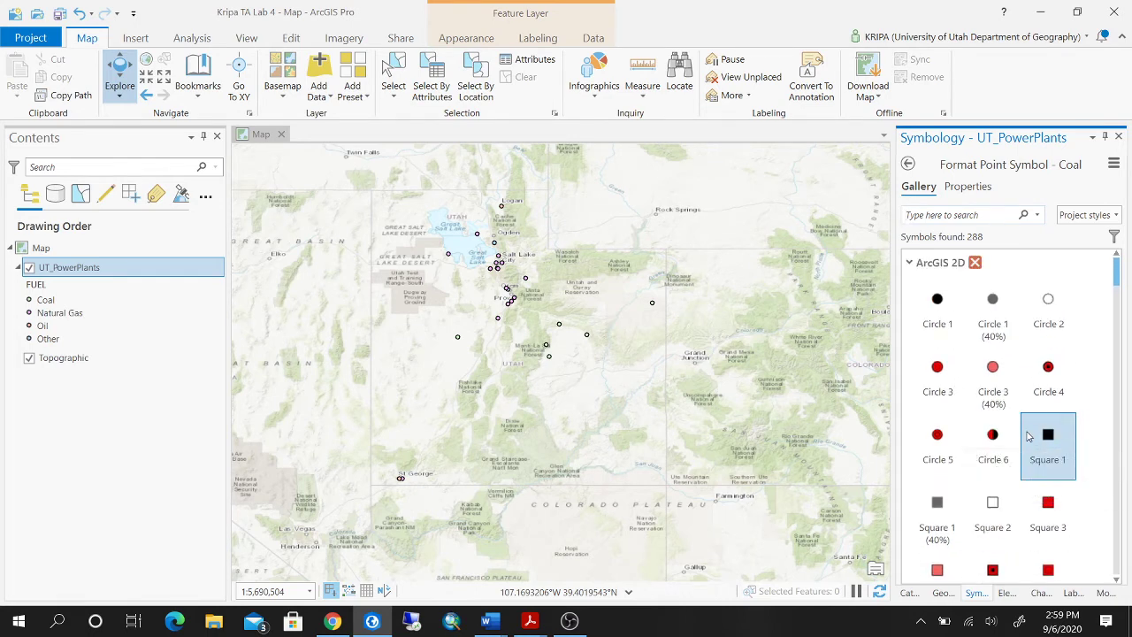
{"action": "scroll", "coordinate": [1035, 459], "scroll_direction": "down", "scroll_amount": 5}
{"action": "scroll", "coordinate": [1017, 491], "scroll_direction": "up", "scroll_amount": 3}
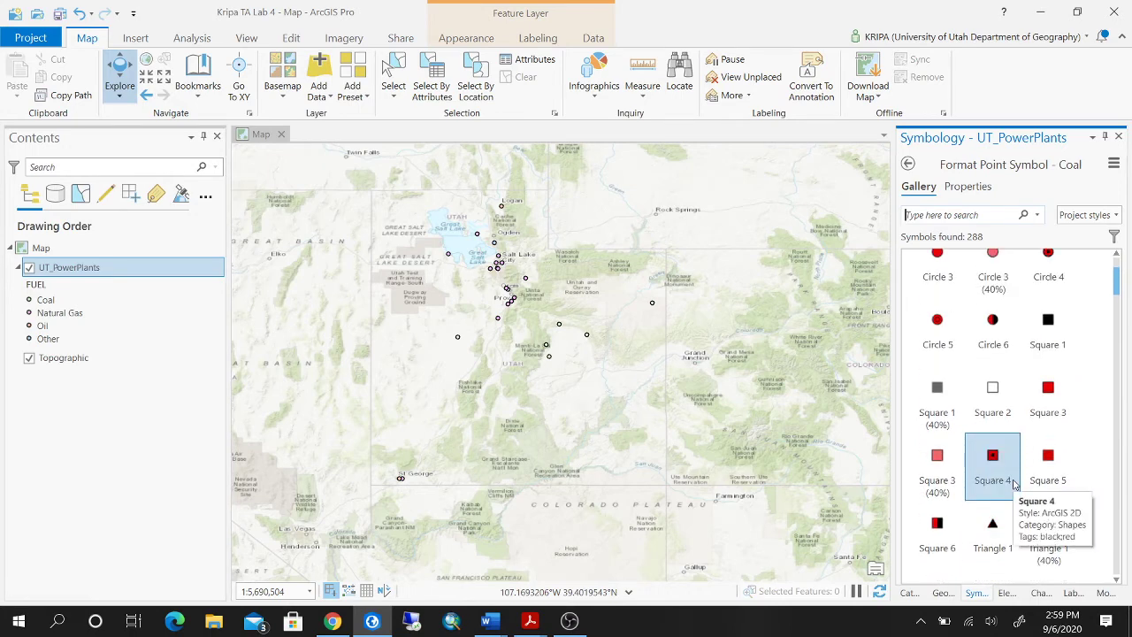
{"action": "left_click", "coordinate": [992, 501]}
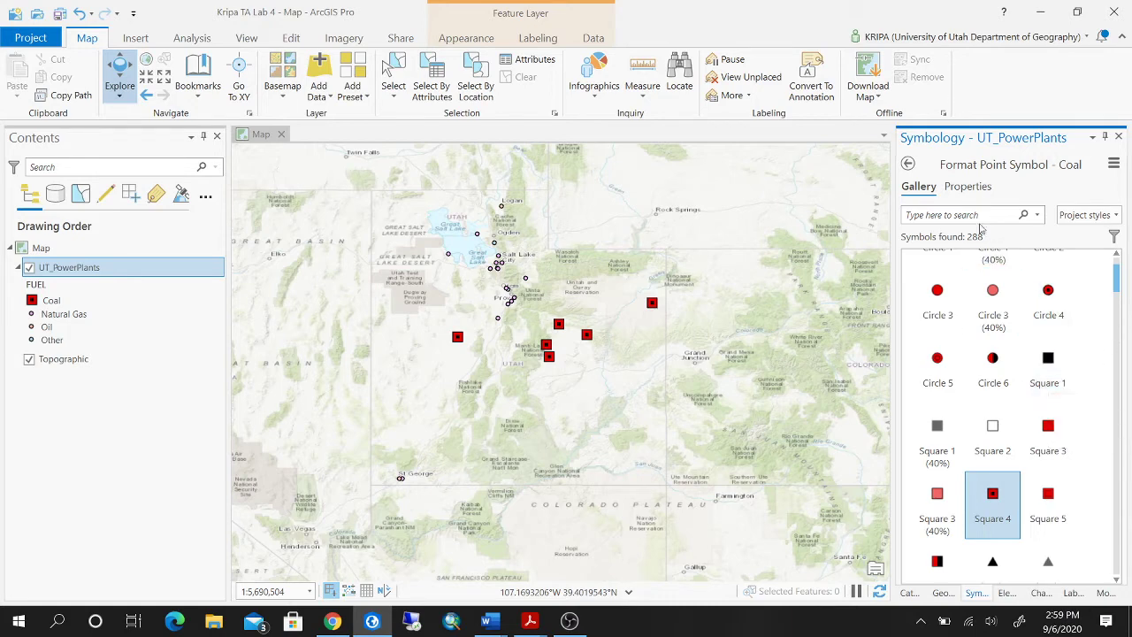
- Set the Coal symbol's size to 8 pt, apply it, and return to the class list
{"action": "left_click", "coordinate": [967, 187]}
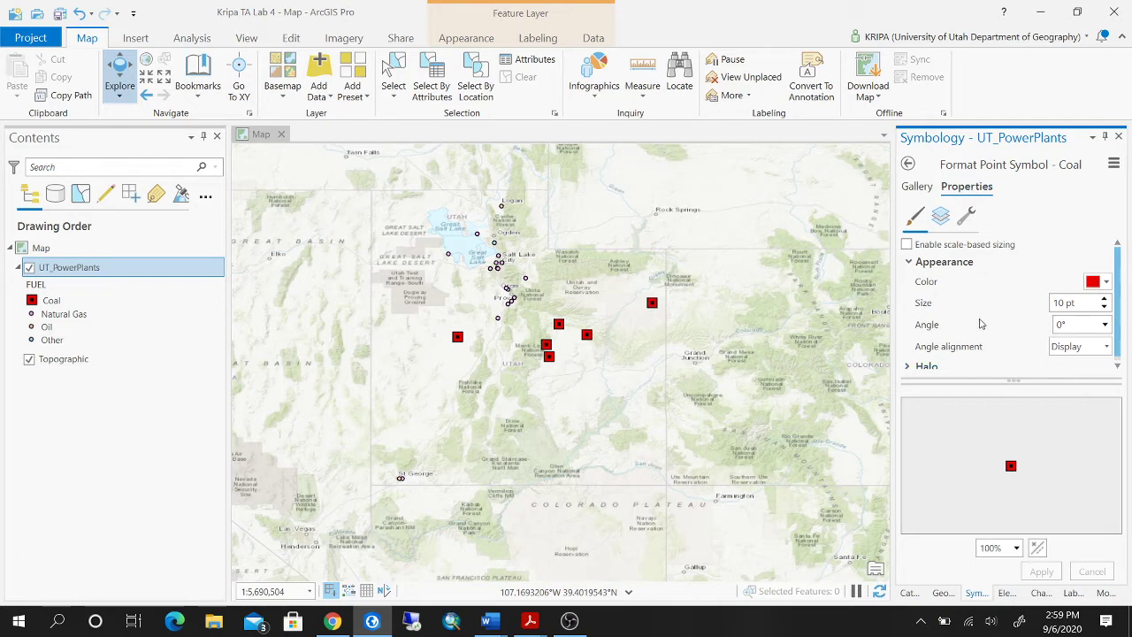
{"action": "left_click", "coordinate": [1103, 300]}
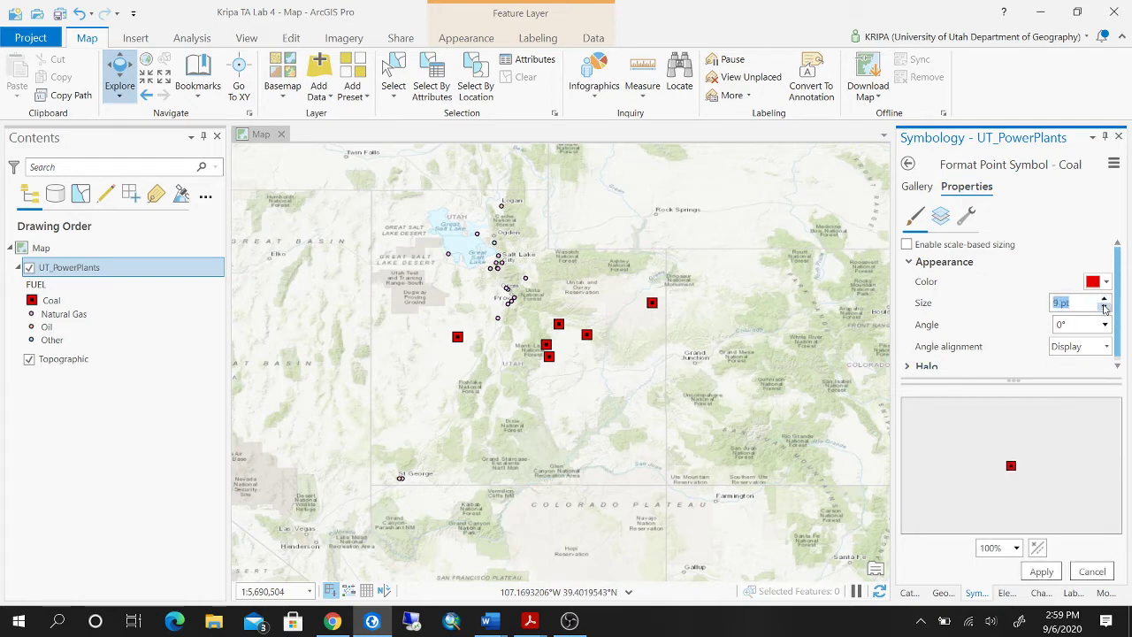
{"action": "left_click", "coordinate": [1041, 572]}
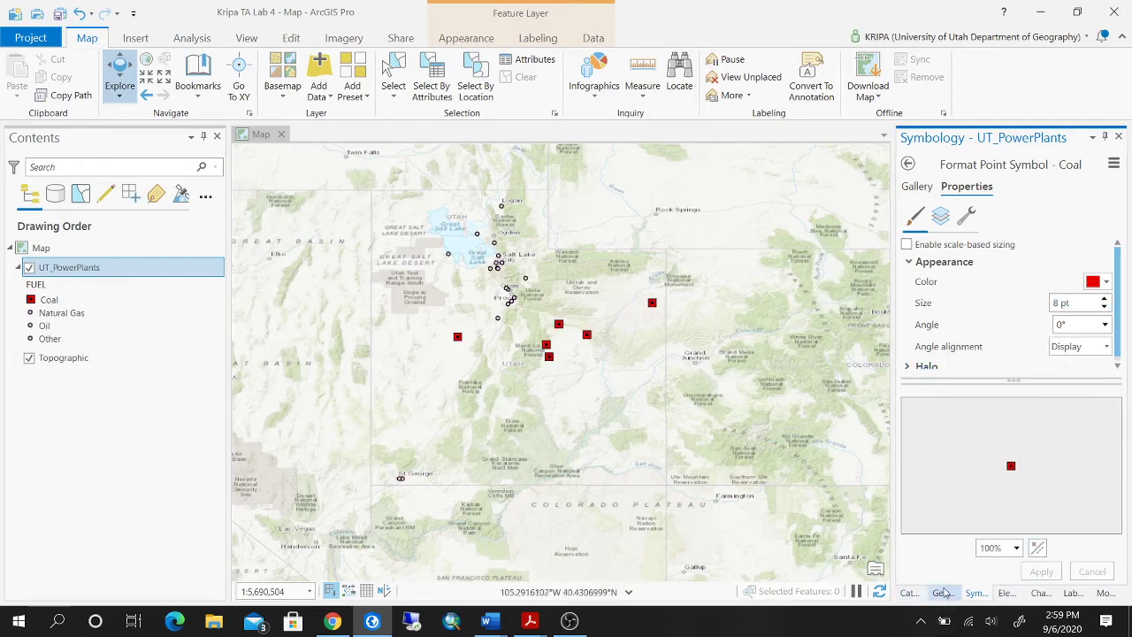
{"action": "left_click", "coordinate": [908, 165]}
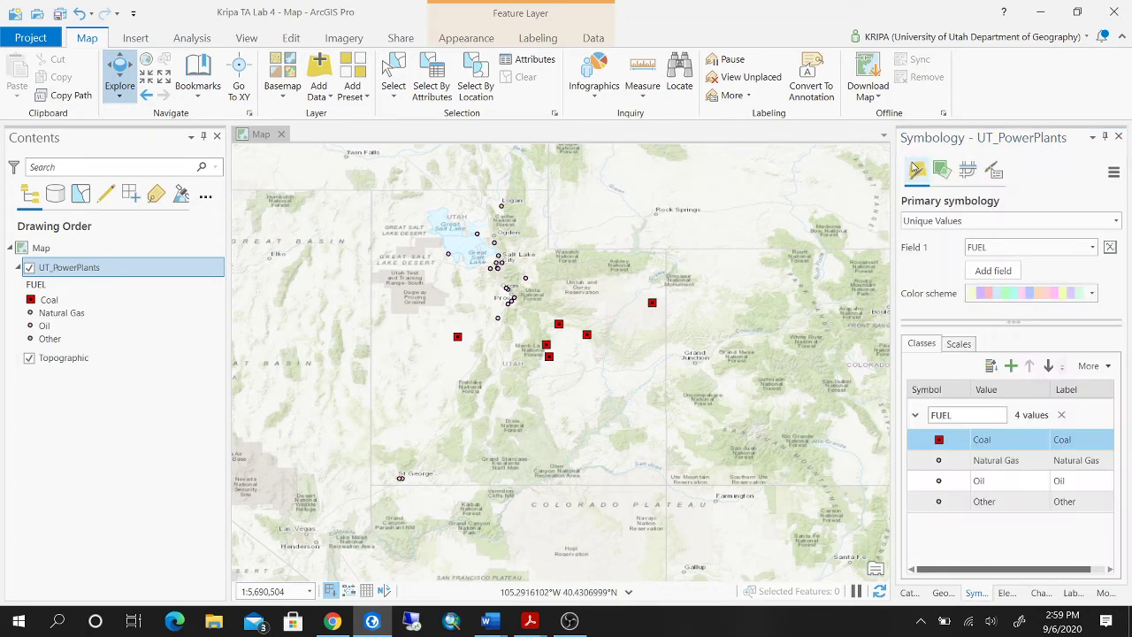
- Try several ArcGIS 2D triangle symbols for the Natural Gas class and settle on Triangle 4
{"action": "left_click", "coordinate": [938, 462]}
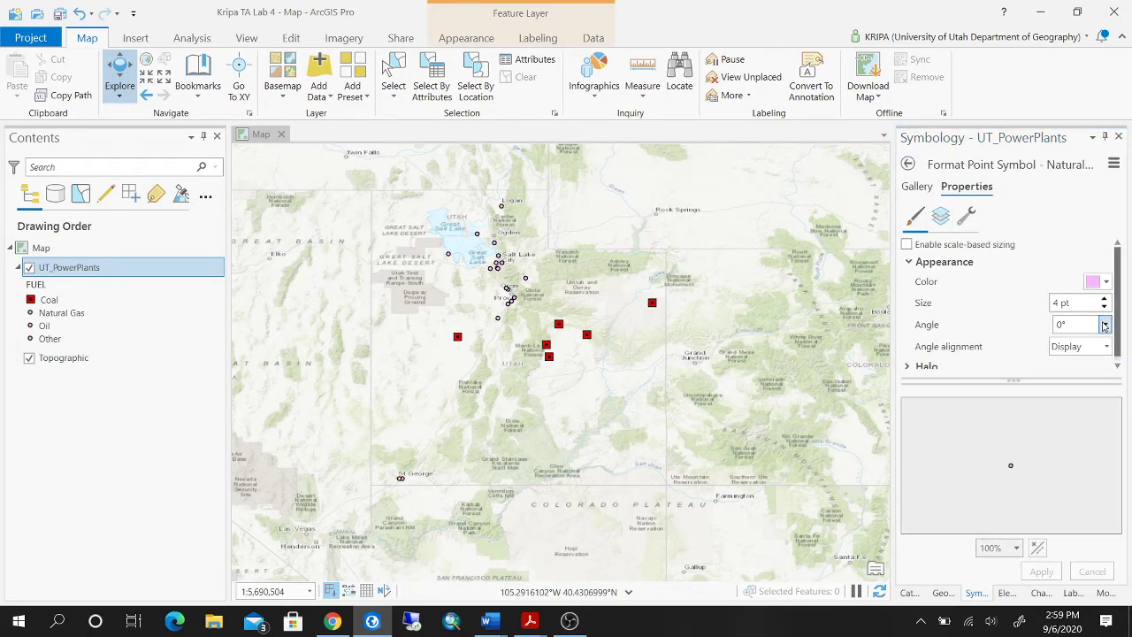
{"action": "left_click", "coordinate": [918, 187]}
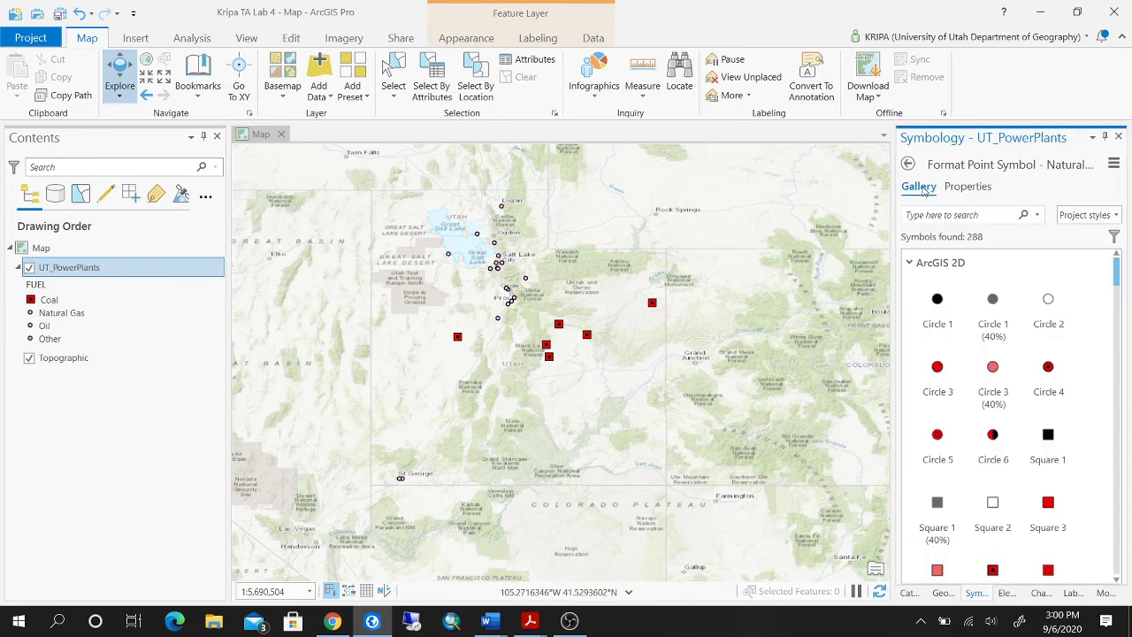
{"action": "scroll", "coordinate": [1068, 458], "scroll_direction": "down", "scroll_amount": 3}
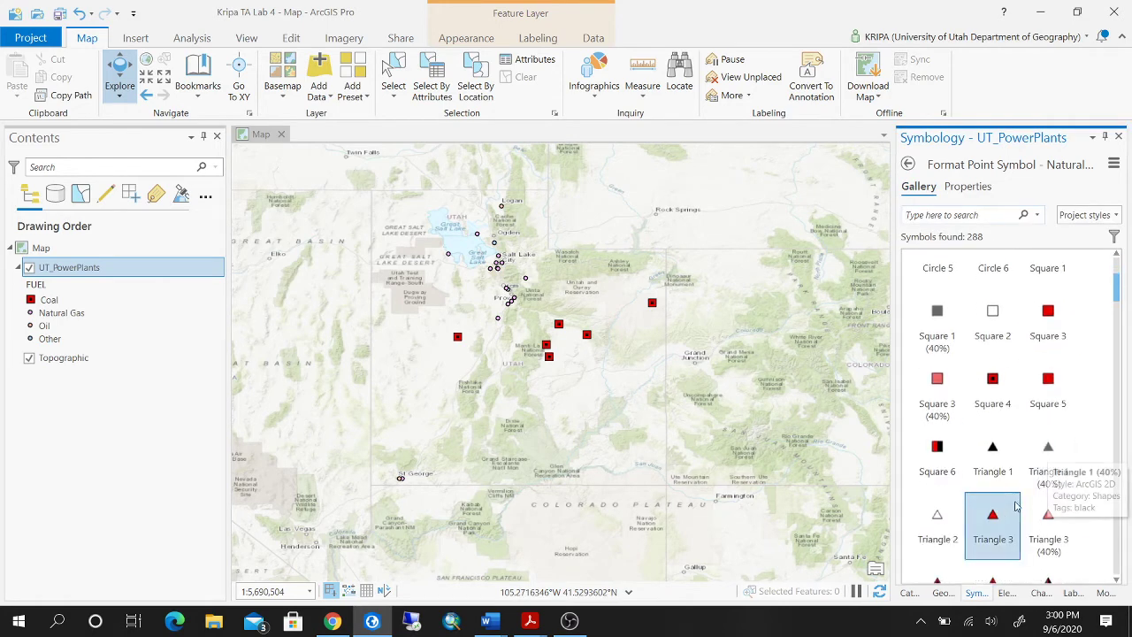
{"action": "left_click", "coordinate": [992, 518]}
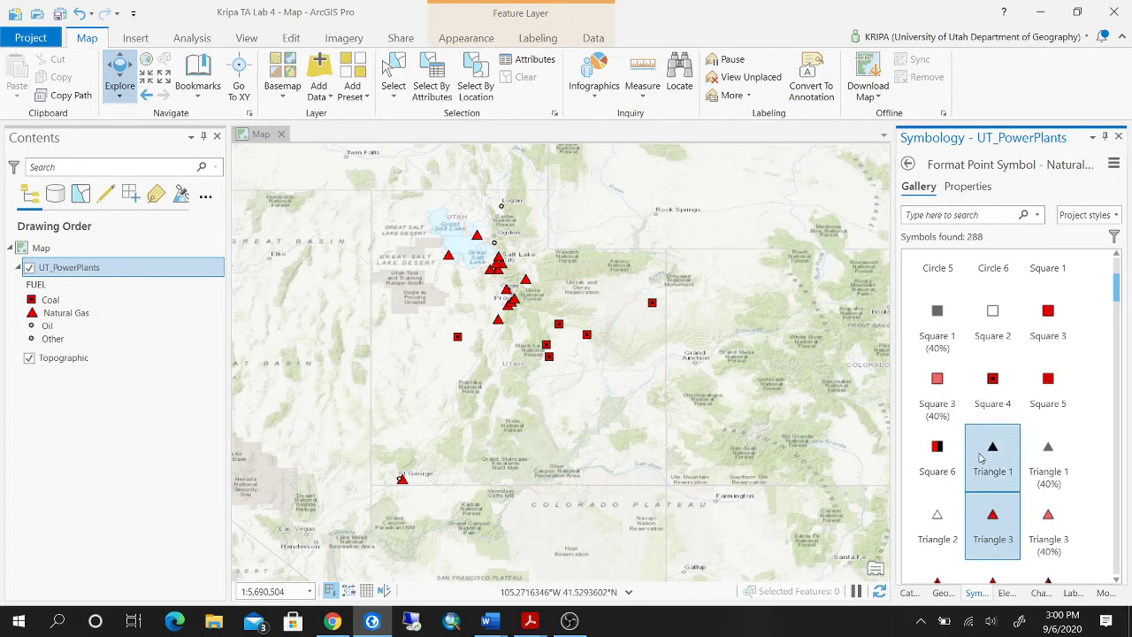
{"action": "left_click", "coordinate": [991, 453]}
{"action": "left_click", "coordinate": [1043, 456]}
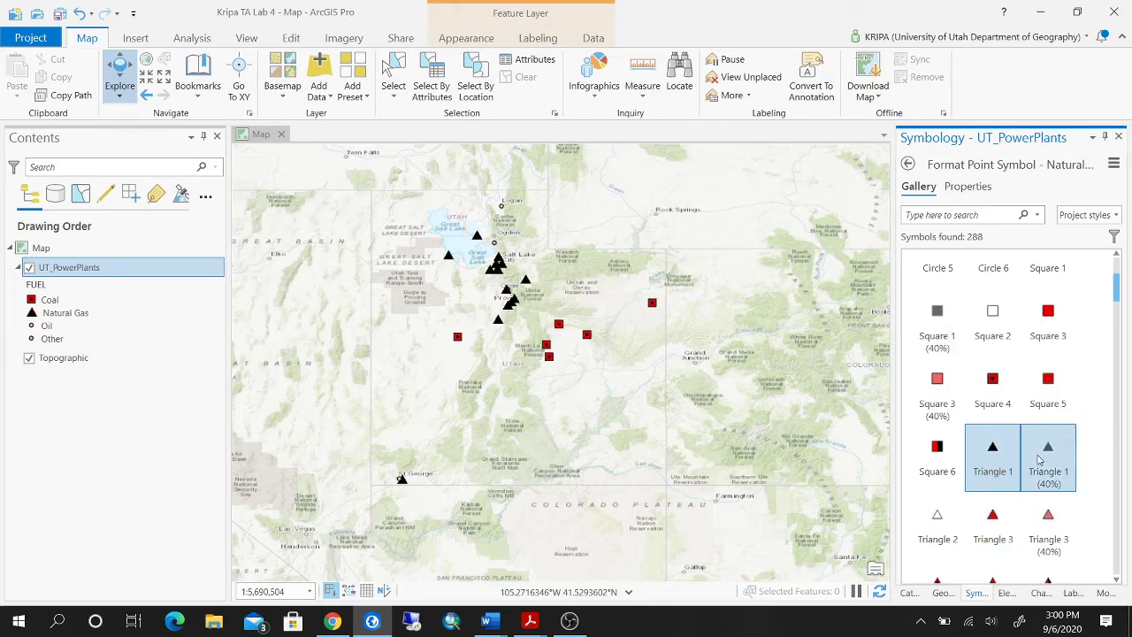
{"action": "scroll", "coordinate": [992, 453], "scroll_direction": "down", "scroll_amount": 4}
{"action": "left_click", "coordinate": [993, 450]}
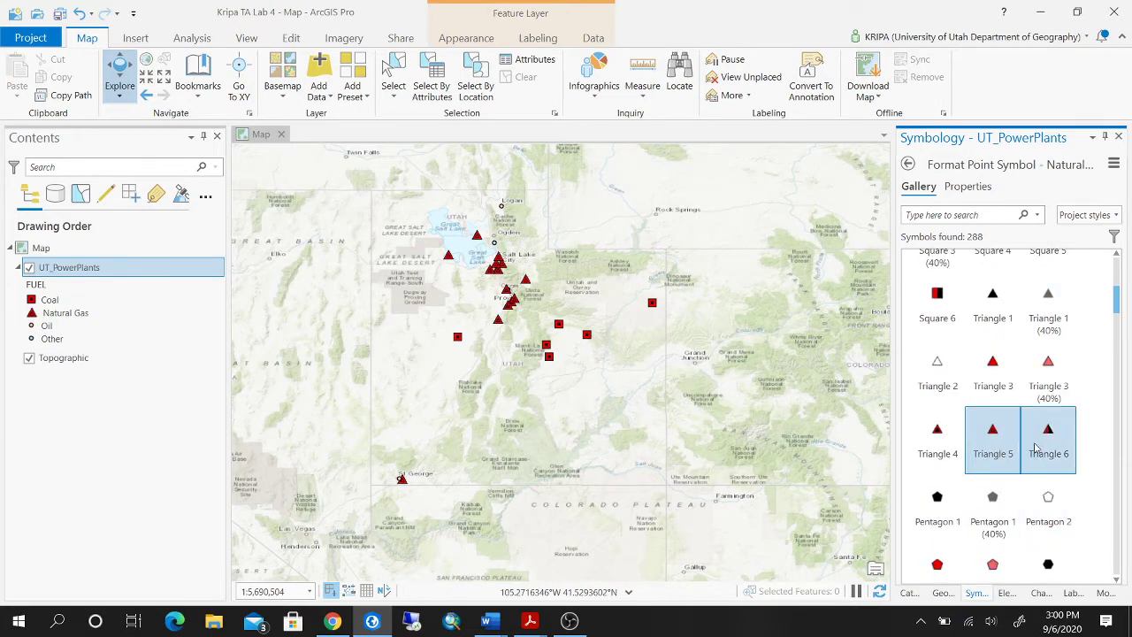
{"action": "left_click", "coordinate": [935, 451]}
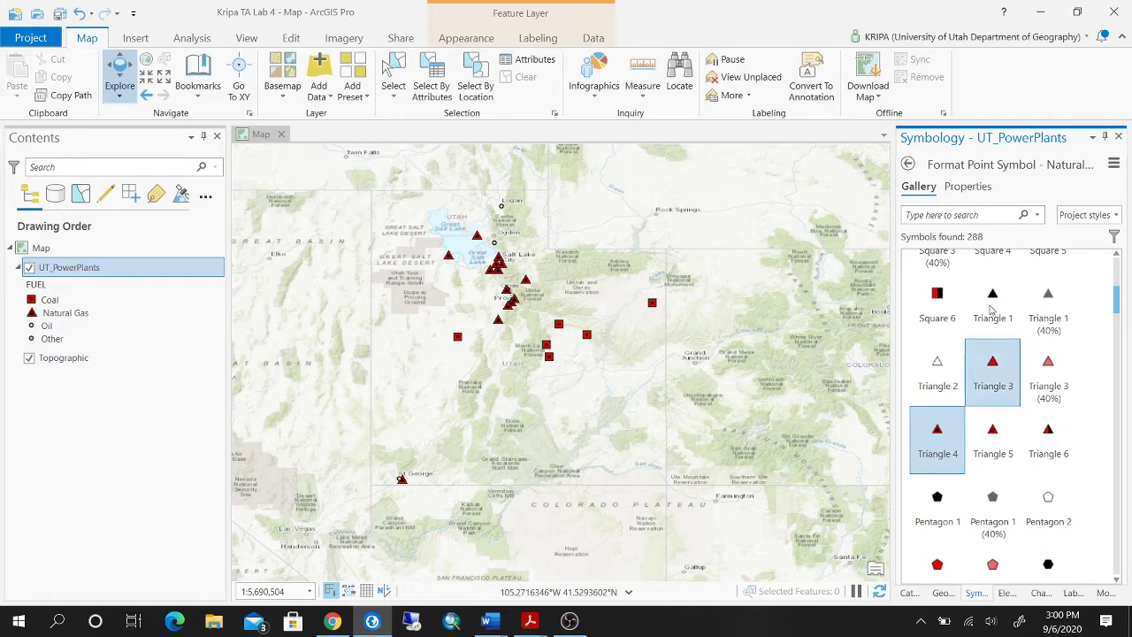
- Set the Natural Gas symbol's size to 6 pt and apply it to the map
{"action": "left_click", "coordinate": [953, 188]}
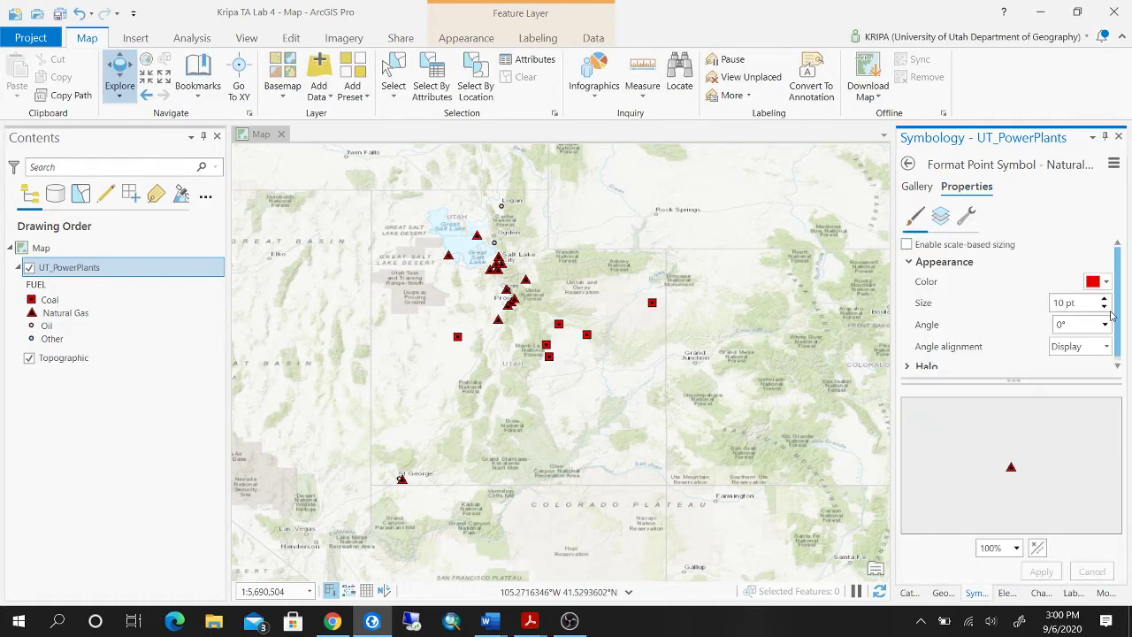
{"action": "left_click", "coordinate": [1105, 307]}
{"action": "left_click", "coordinate": [1105, 307]}
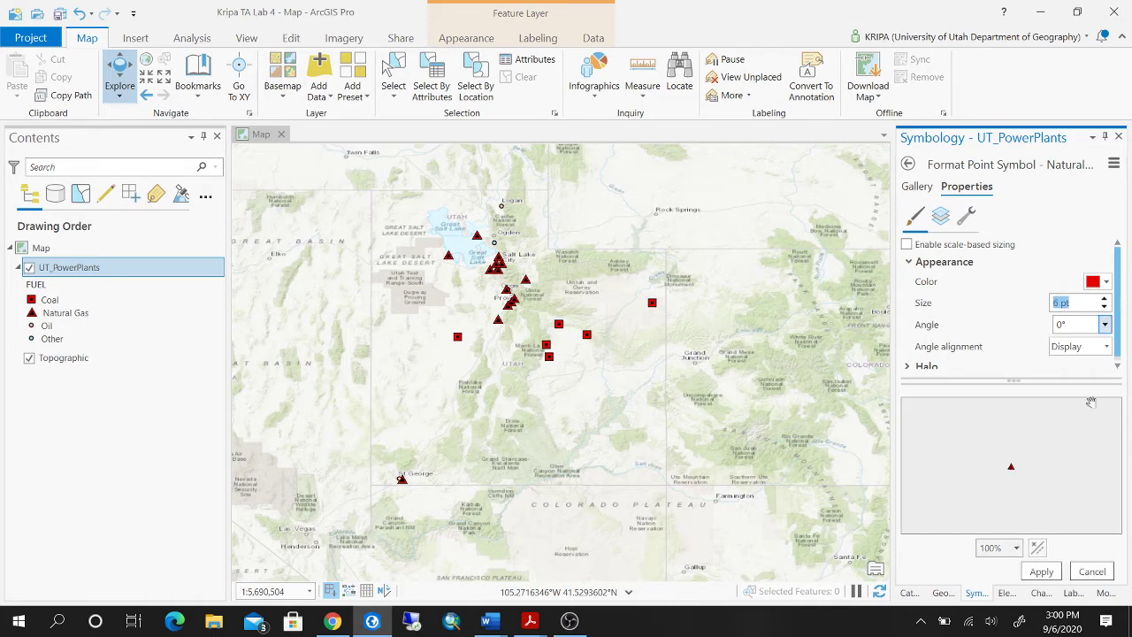
{"action": "left_click", "coordinate": [1052, 572]}
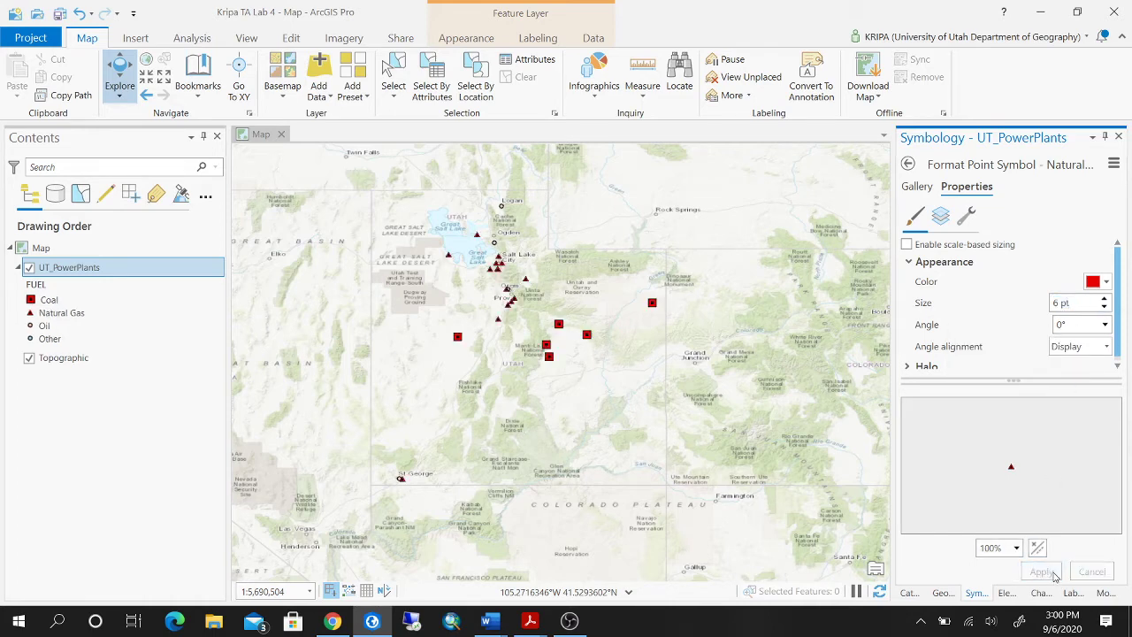
- Increase the Natural Gas symbol's size to 8 pt, apply it, and return to the class list
{"action": "left_click", "coordinate": [1104, 299]}
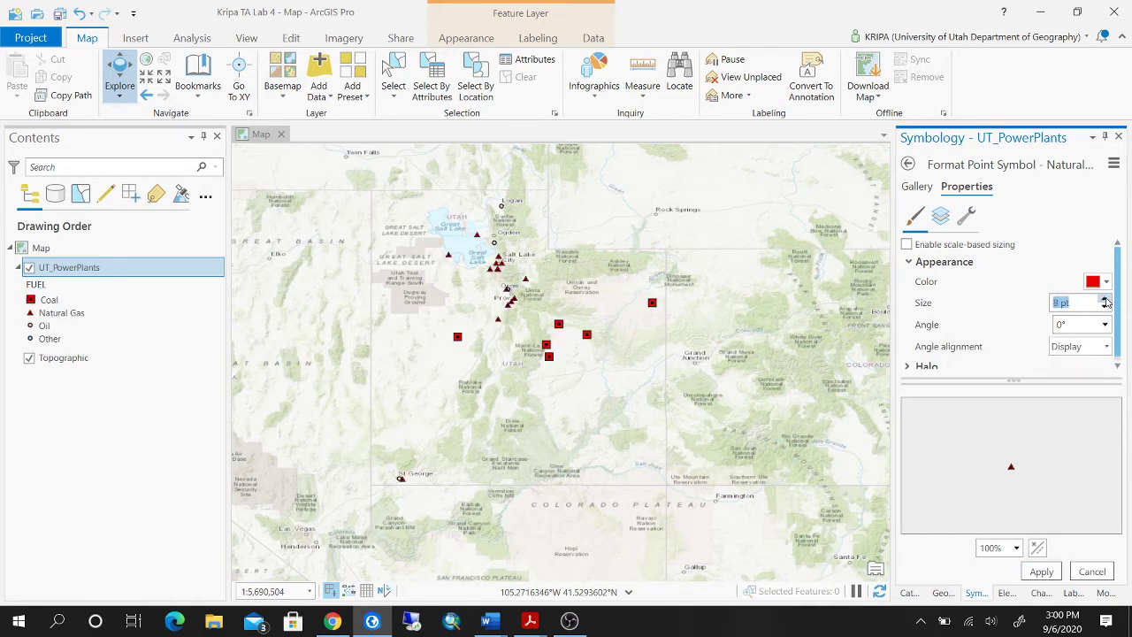
{"action": "left_click", "coordinate": [1034, 573]}
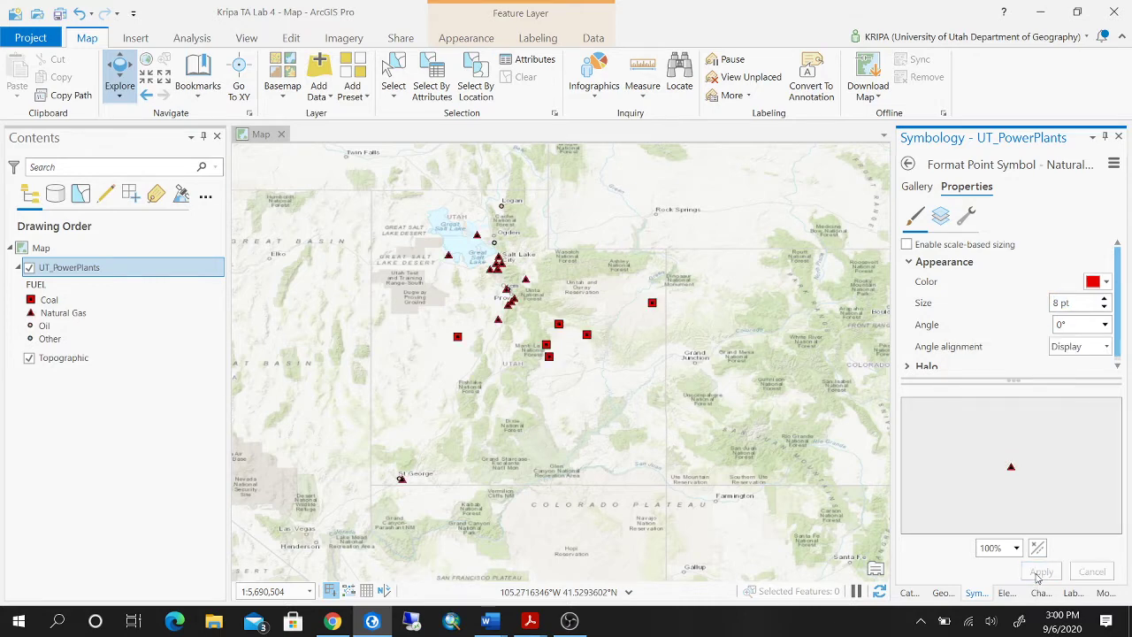
{"action": "left_click", "coordinate": [918, 186]}
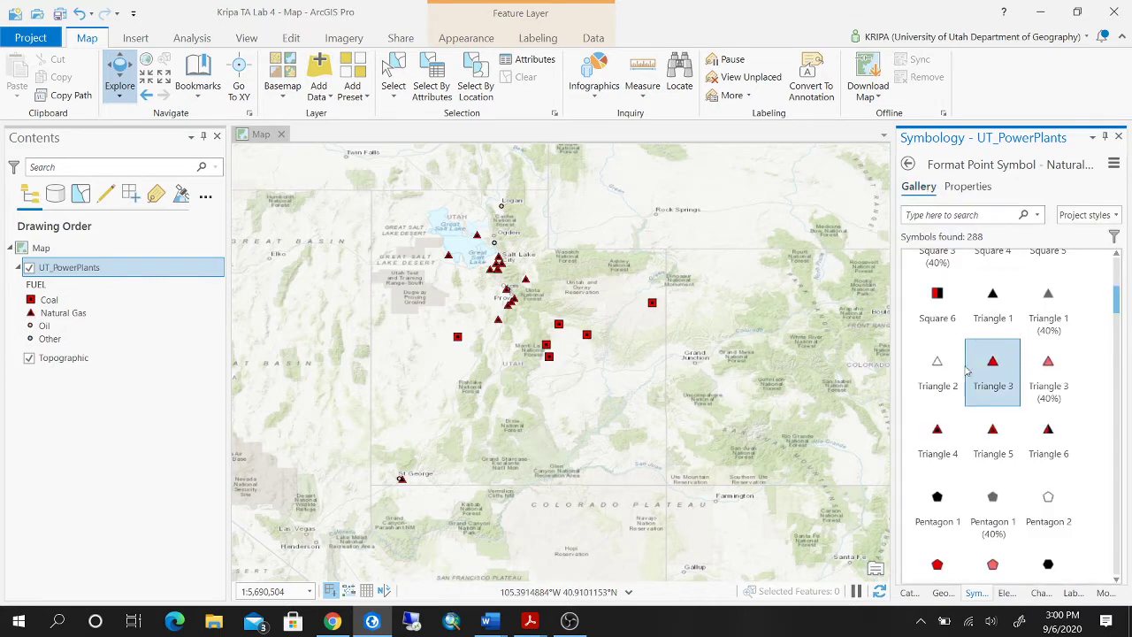
{"action": "left_click", "coordinate": [910, 164]}
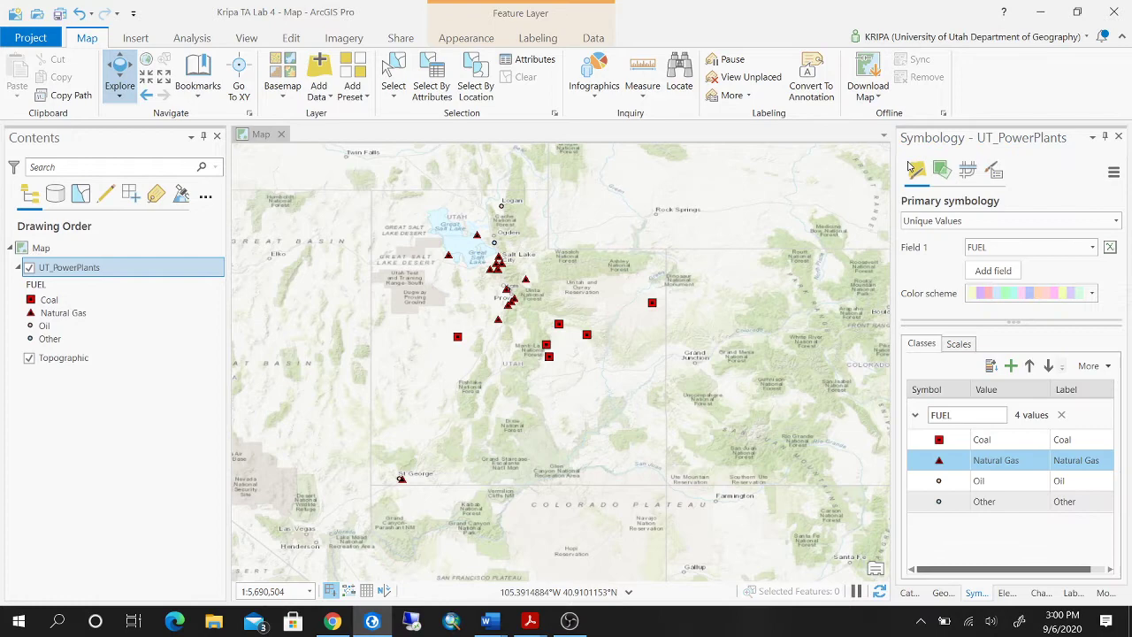
- Assign the ArcGIS 2D Pentagon 1 symbol to the Oil class
{"action": "left_click", "coordinate": [939, 481]}
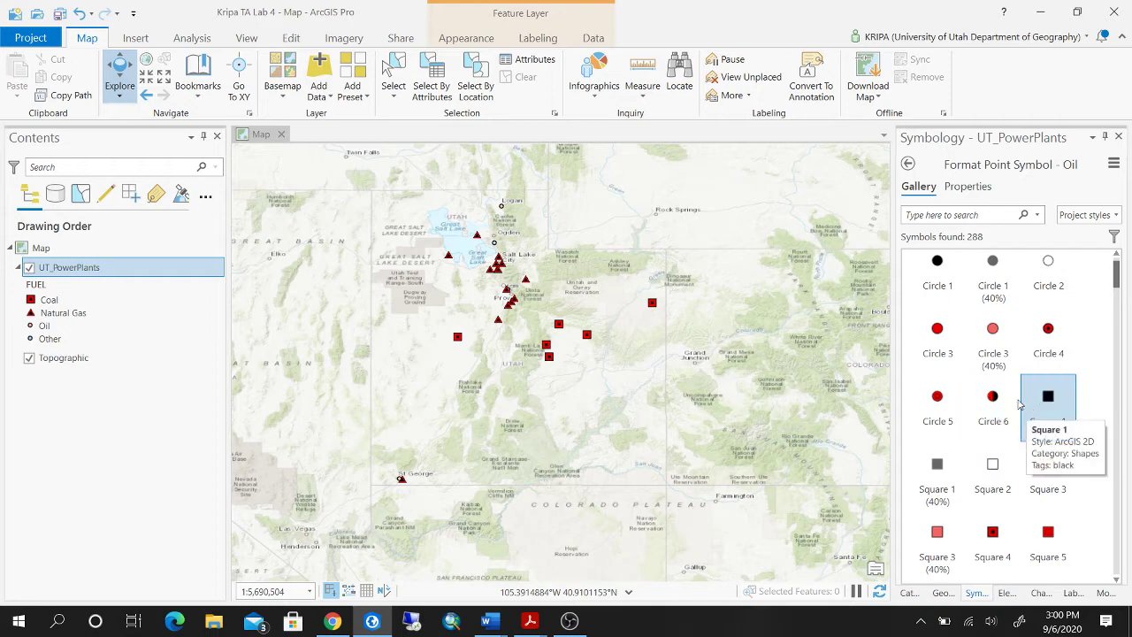
{"action": "scroll", "coordinate": [1017, 425], "scroll_direction": "down", "scroll_amount": 4}
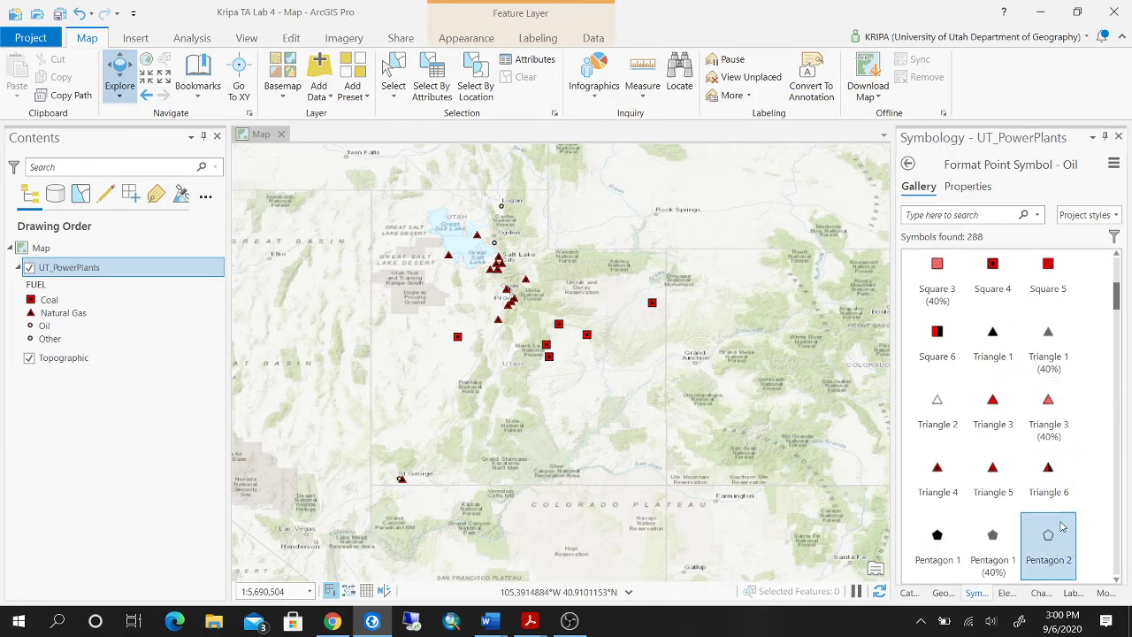
{"action": "scroll", "coordinate": [1048, 526], "scroll_direction": "down", "scroll_amount": 2}
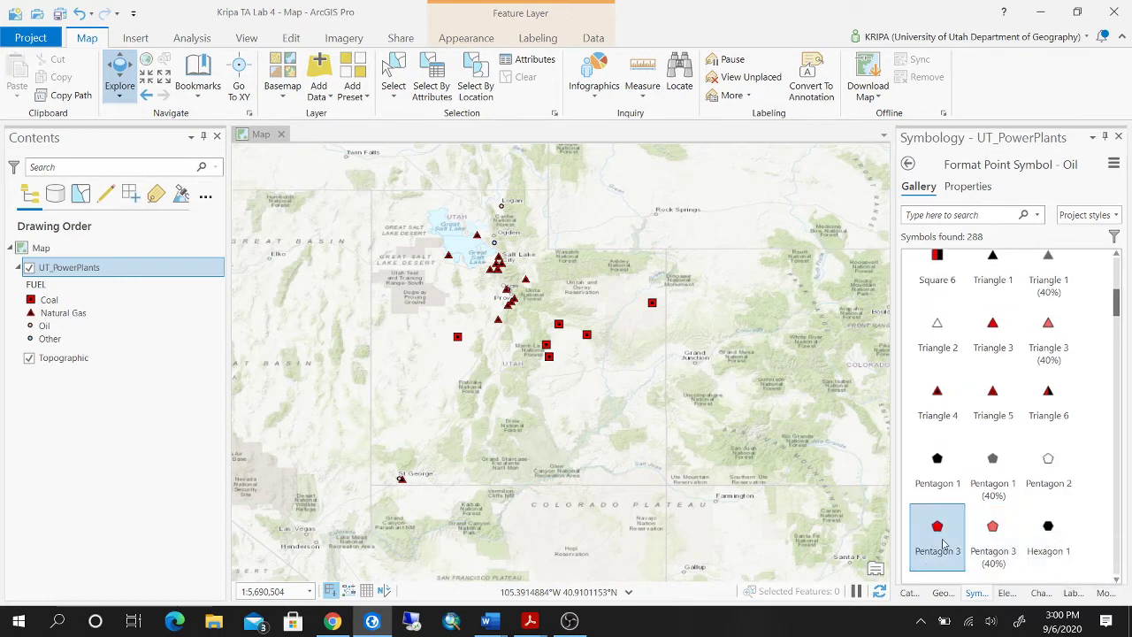
{"action": "scroll", "coordinate": [1049, 522], "scroll_direction": "down", "scroll_amount": 1}
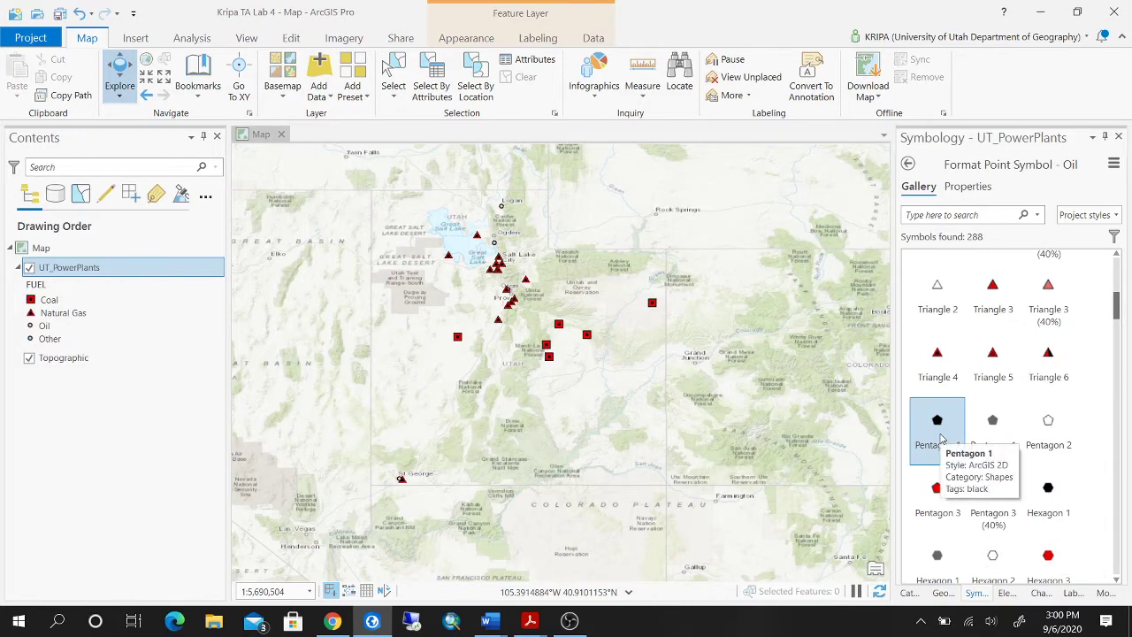
{"action": "left_click", "coordinate": [943, 435]}
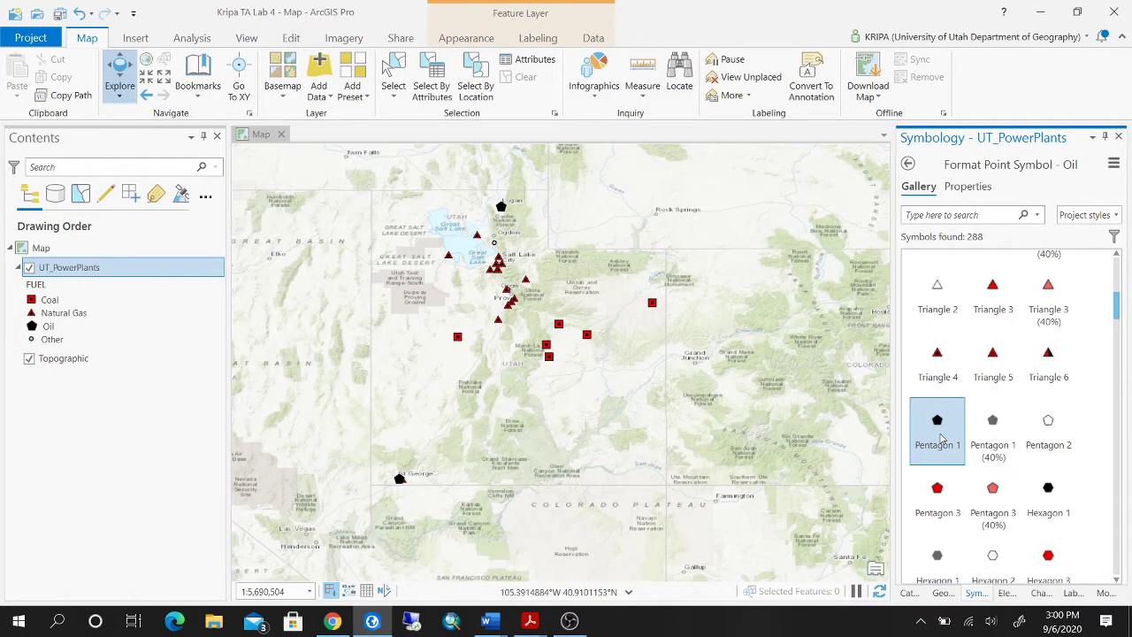
- Set the Oil symbol's size to 8 pt and apply the change
{"action": "left_click", "coordinate": [968, 188]}
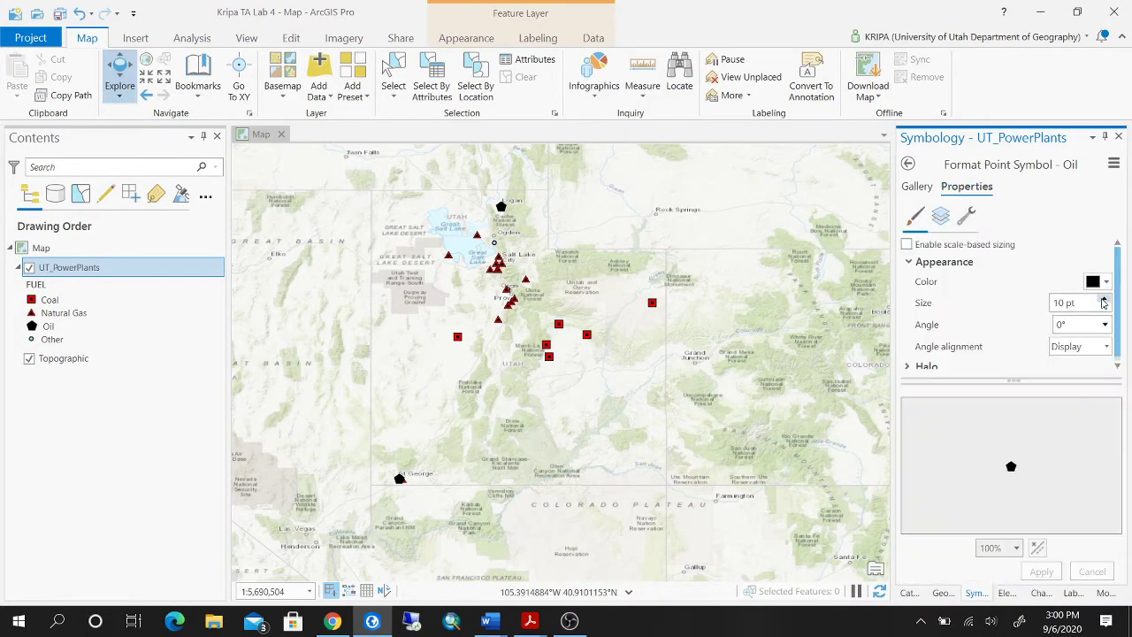
{"action": "left_click", "coordinate": [1104, 307]}
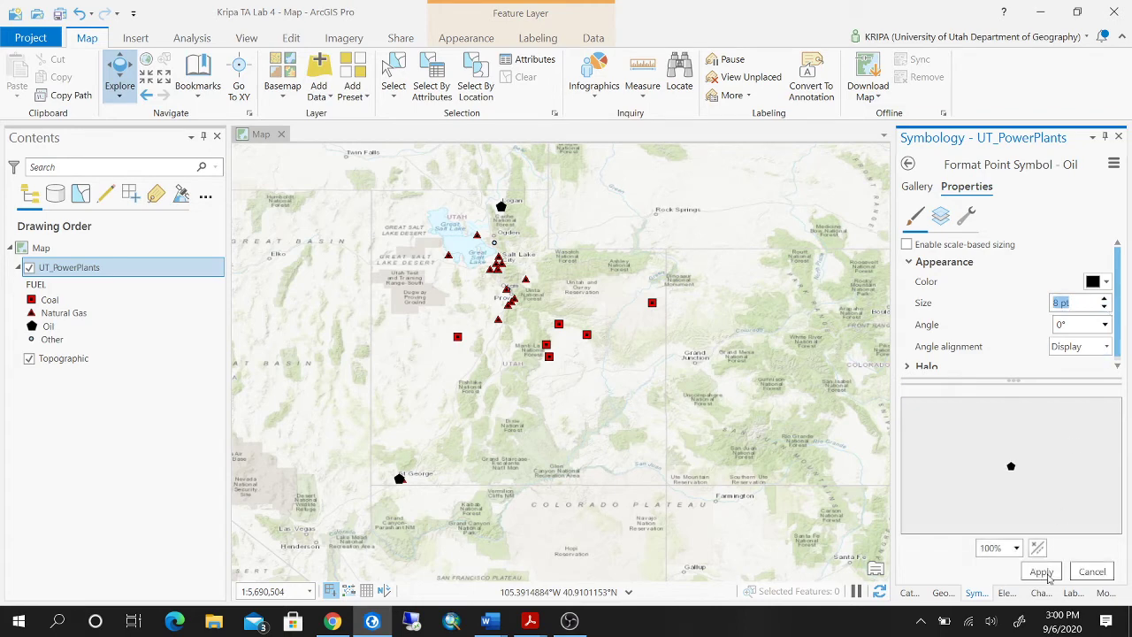
{"action": "left_click", "coordinate": [1041, 571]}
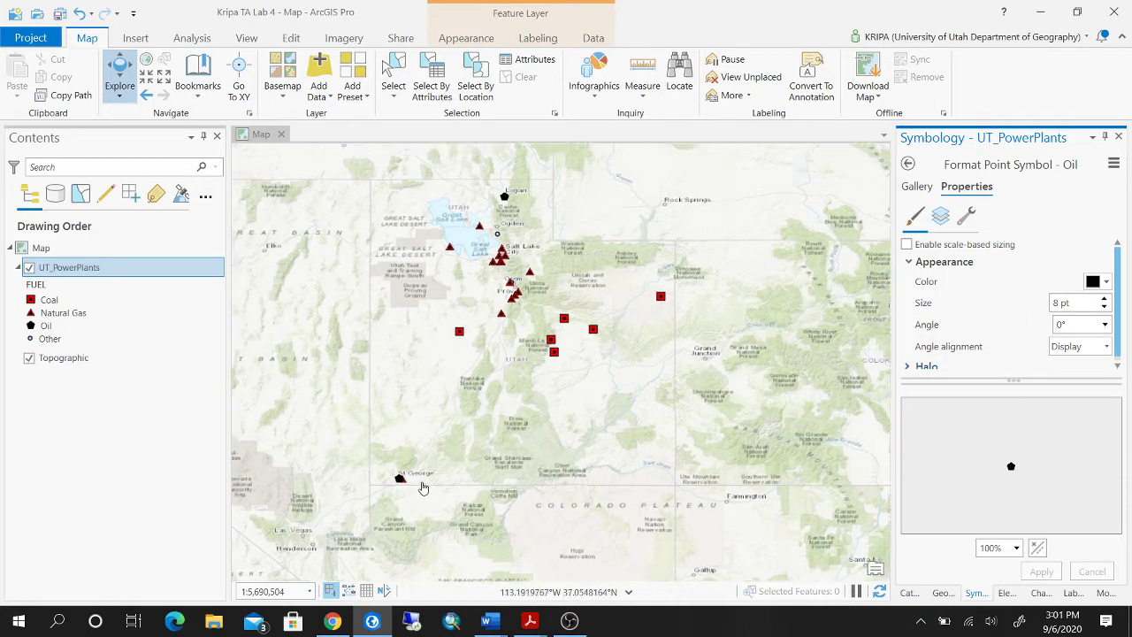
- Assign the ArcGIS 2D Circle 3 (40%) symbol to the Other fuel class
{"action": "scroll", "coordinate": [422, 478], "scroll_direction": "up", "scroll_amount": 3}
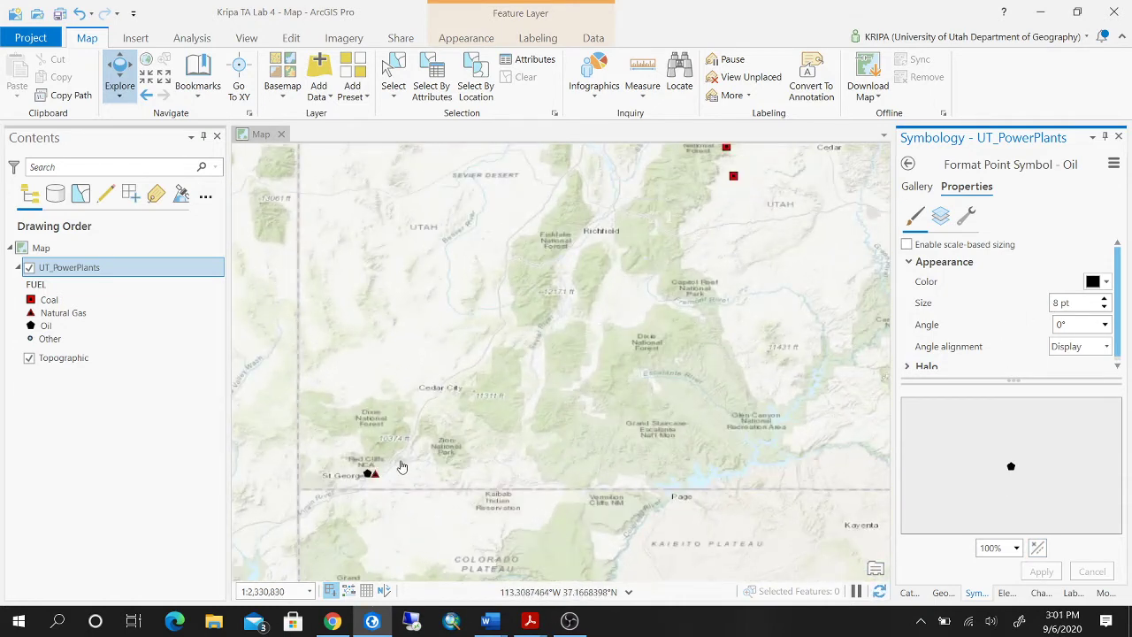
{"action": "scroll", "coordinate": [399, 465], "scroll_direction": "down", "scroll_amount": 2}
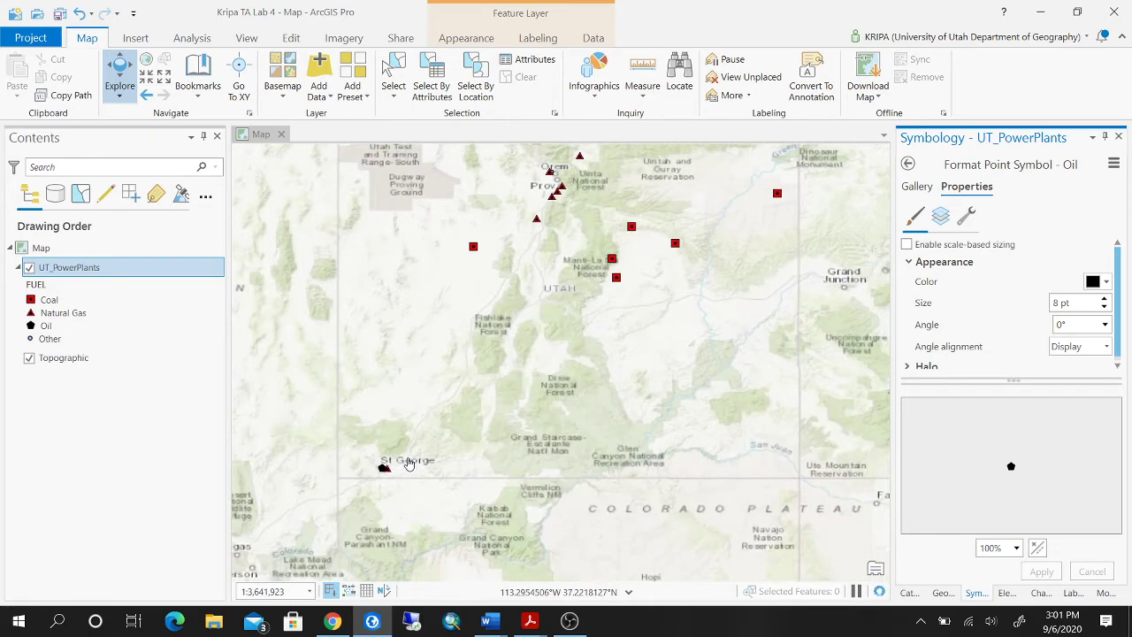
{"action": "scroll", "coordinate": [408, 463], "scroll_direction": "up", "scroll_amount": 3}
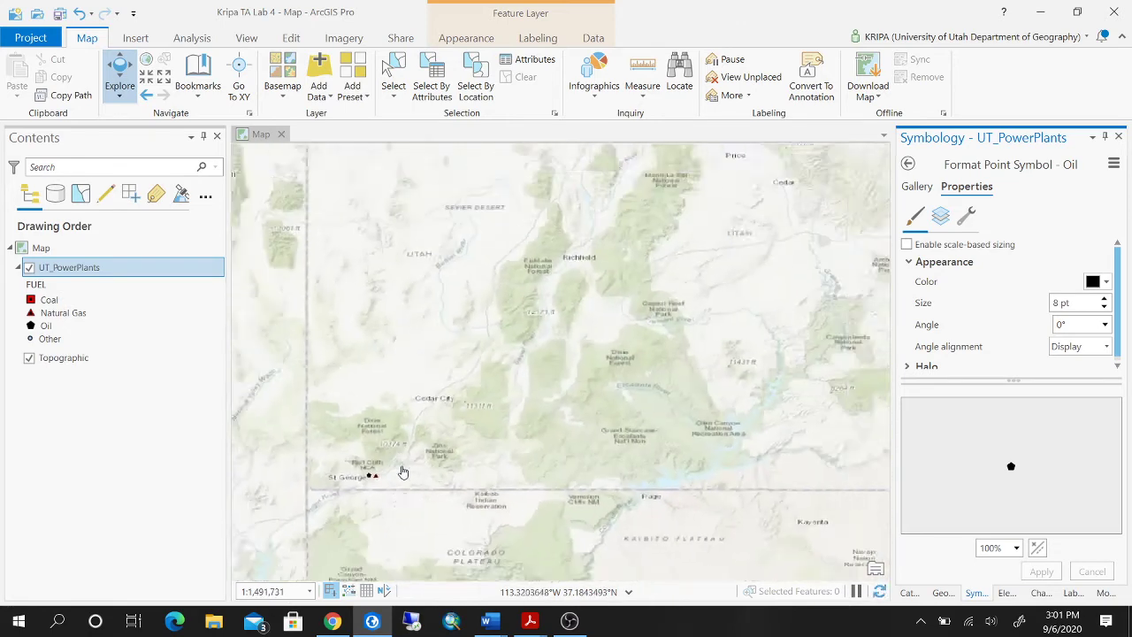
{"action": "scroll", "coordinate": [403, 472], "scroll_direction": "down", "scroll_amount": 2}
{"action": "left_click_drag", "start_coordinate": [605, 431], "coordinate": [578, 500]}
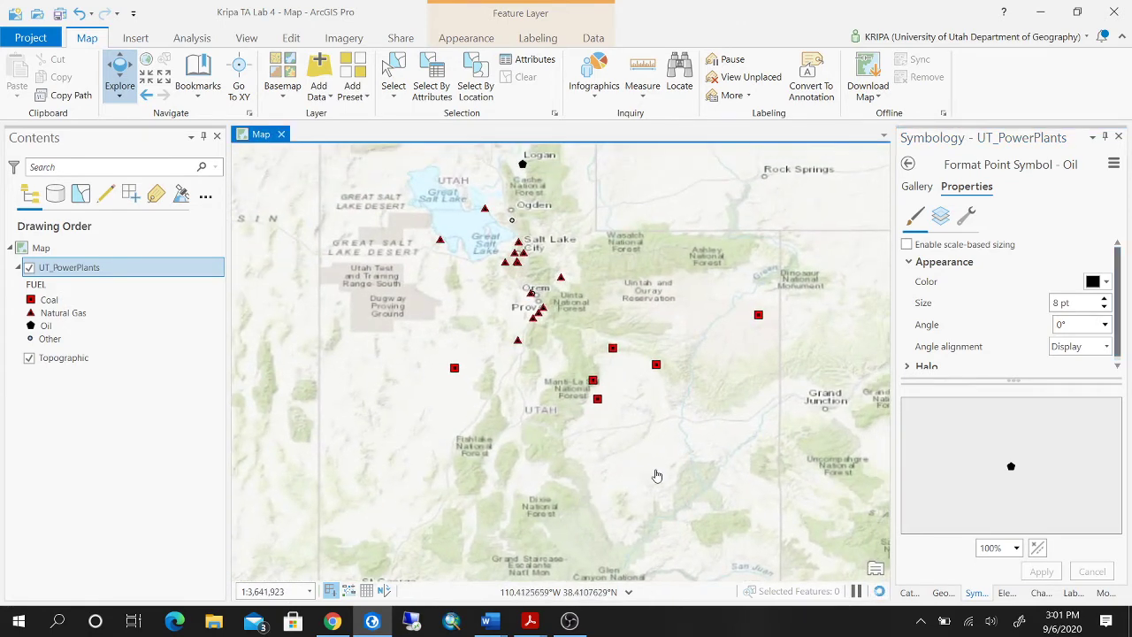
{"action": "left_click_drag", "start_coordinate": [656, 476], "coordinate": [656, 484]}
{"action": "left_click", "coordinate": [917, 187]}
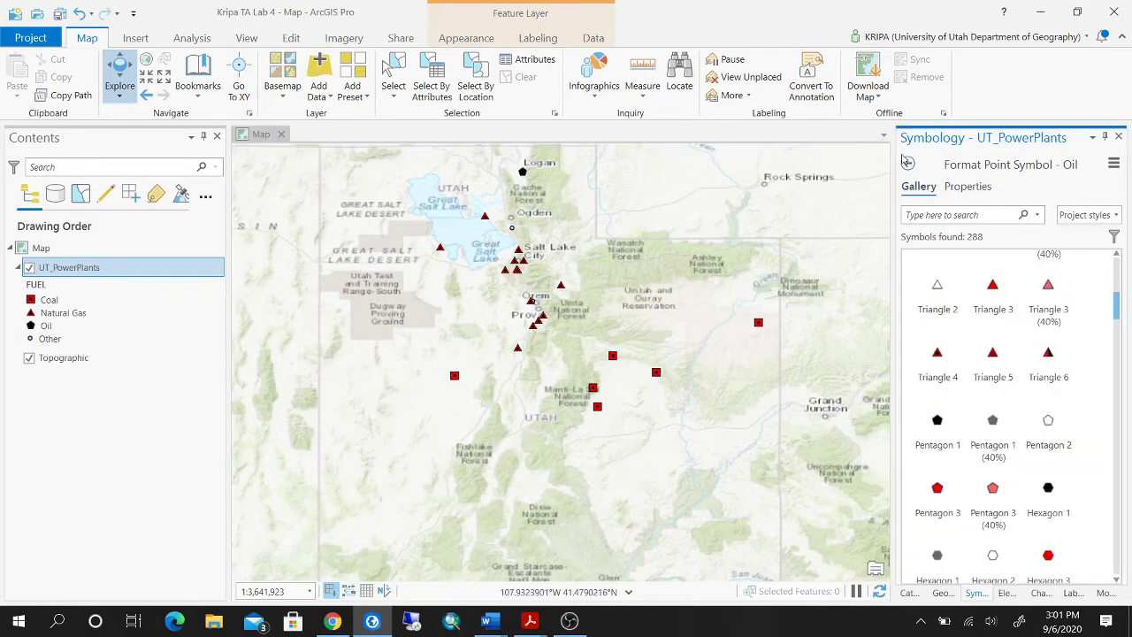
{"action": "left_click", "coordinate": [908, 166]}
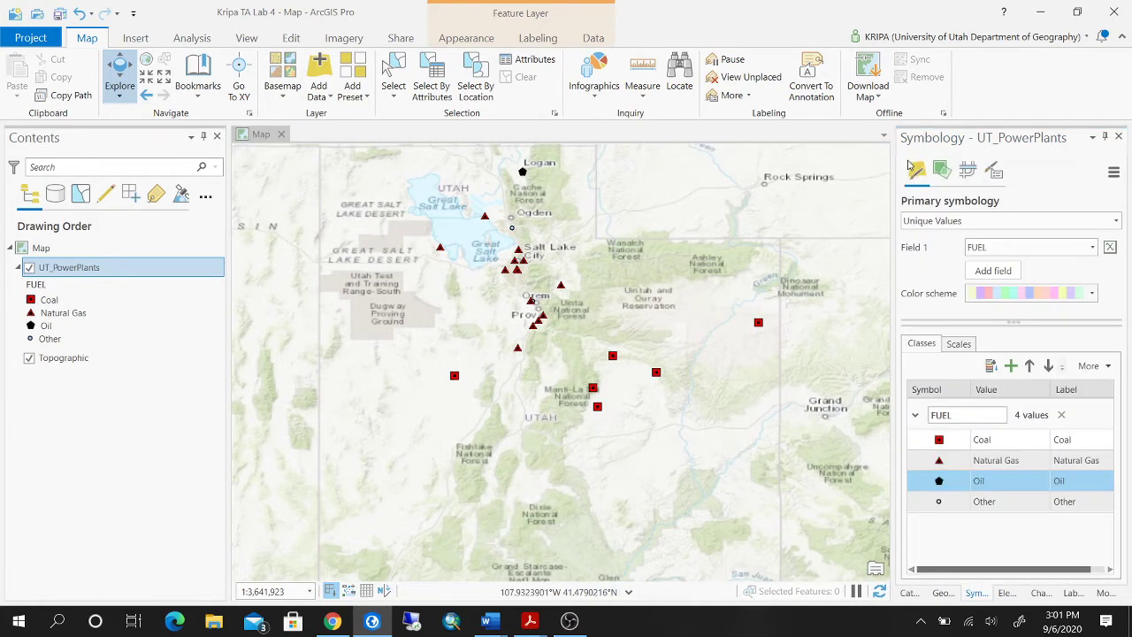
{"action": "left_click", "coordinate": [933, 504]}
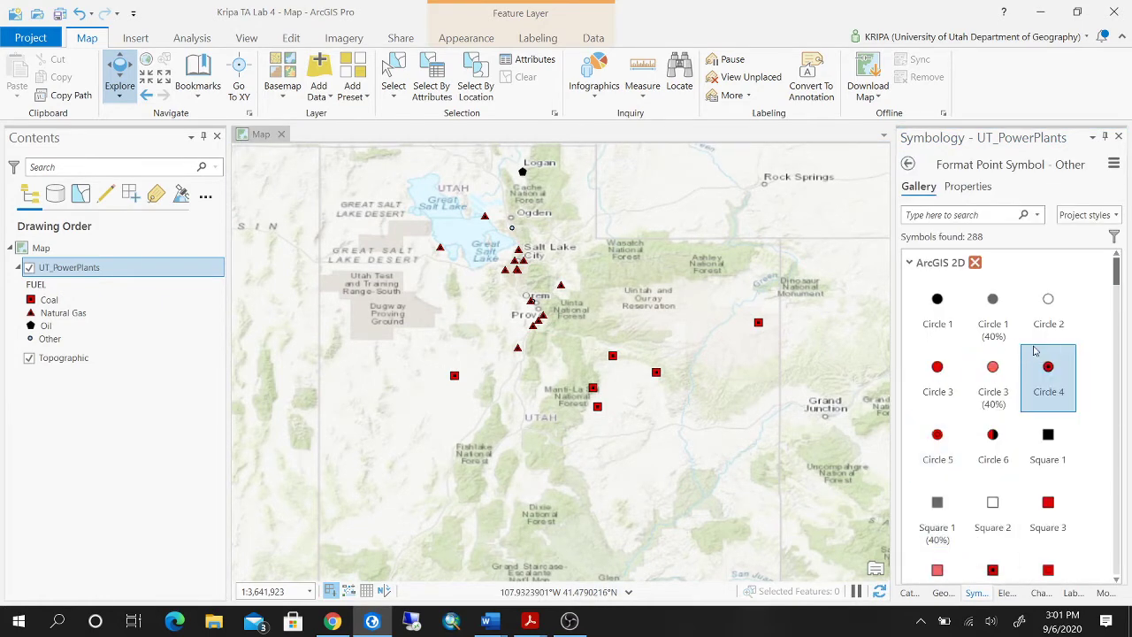
{"action": "left_click", "coordinate": [995, 389]}
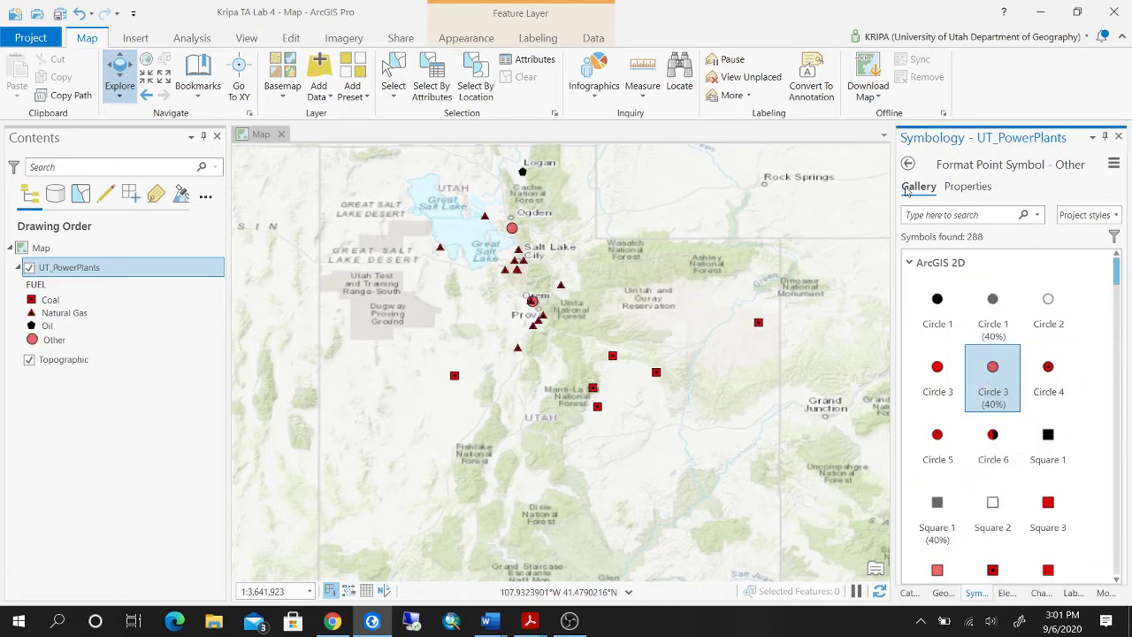
- Set the Other symbol's size to 6 pt and apply the change
{"action": "left_click", "coordinate": [966, 188]}
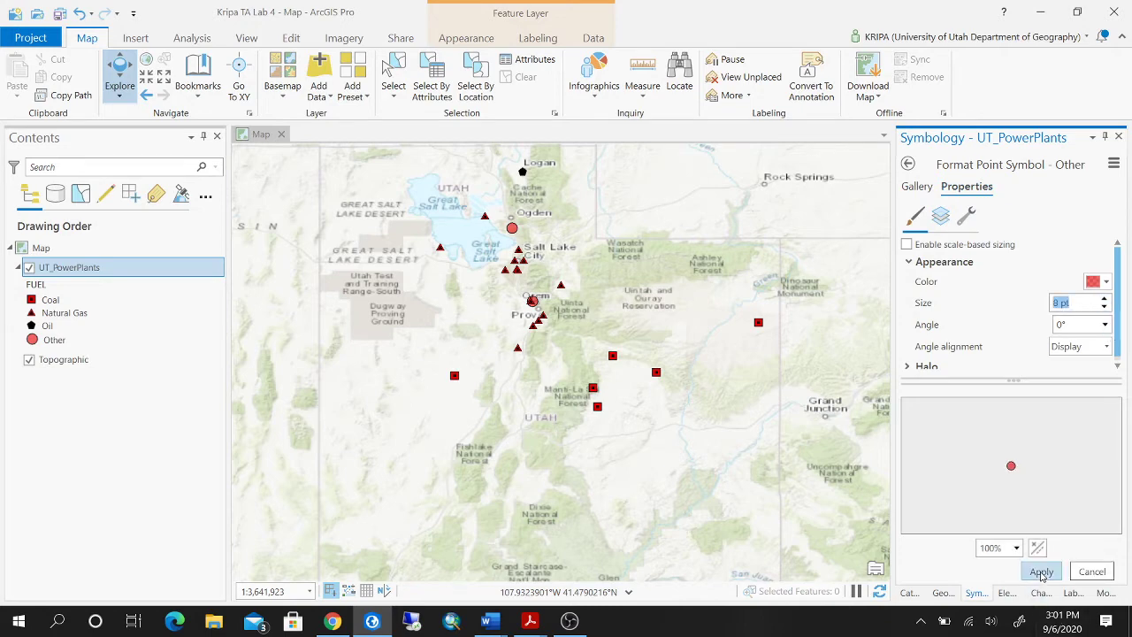
{"action": "left_click", "coordinate": [1042, 571]}
{"action": "left_click", "coordinate": [1103, 308]}
{"action": "left_click", "coordinate": [1103, 308]}
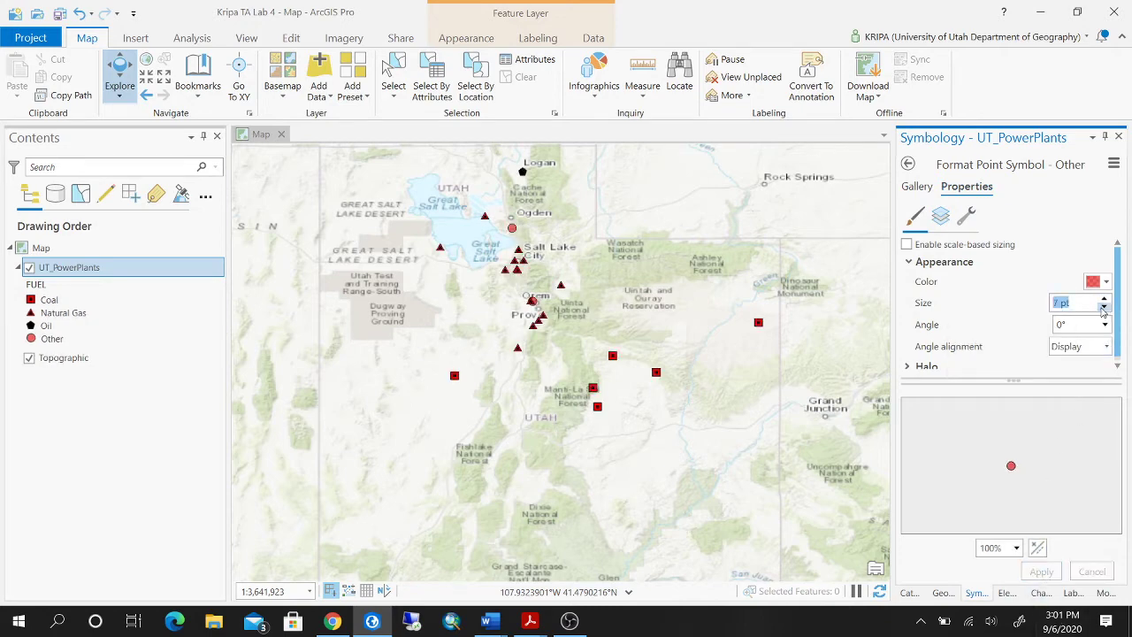
{"action": "left_click", "coordinate": [1042, 571]}
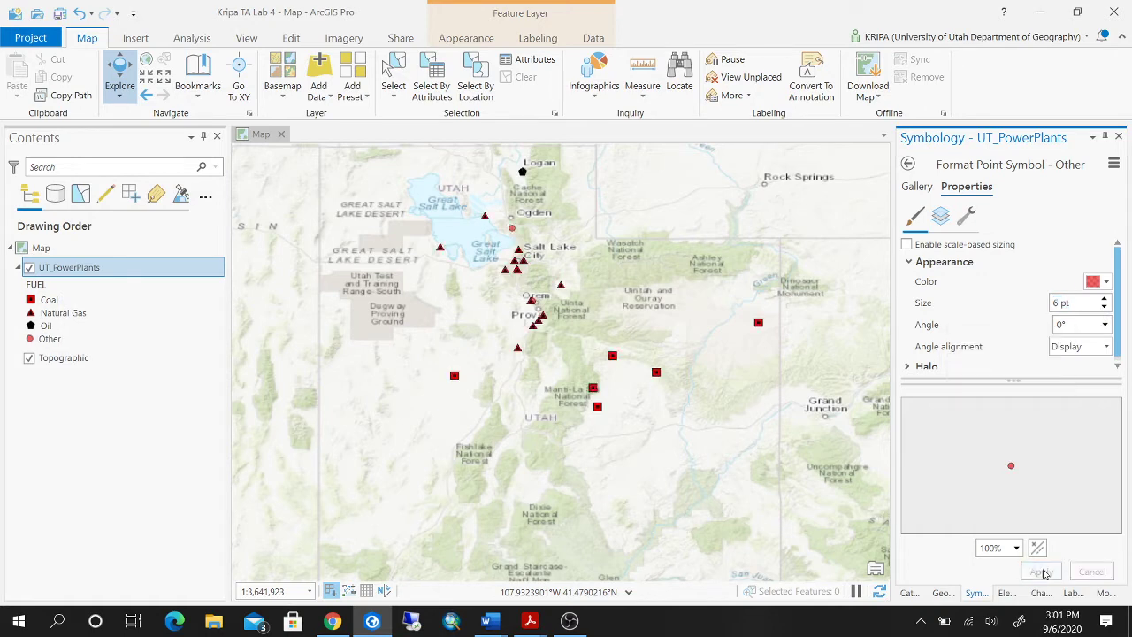
- Frame all of Utah's power plants in the map view and save the project
{"action": "scroll", "coordinate": [737, 341], "scroll_direction": "down", "scroll_amount": 2}
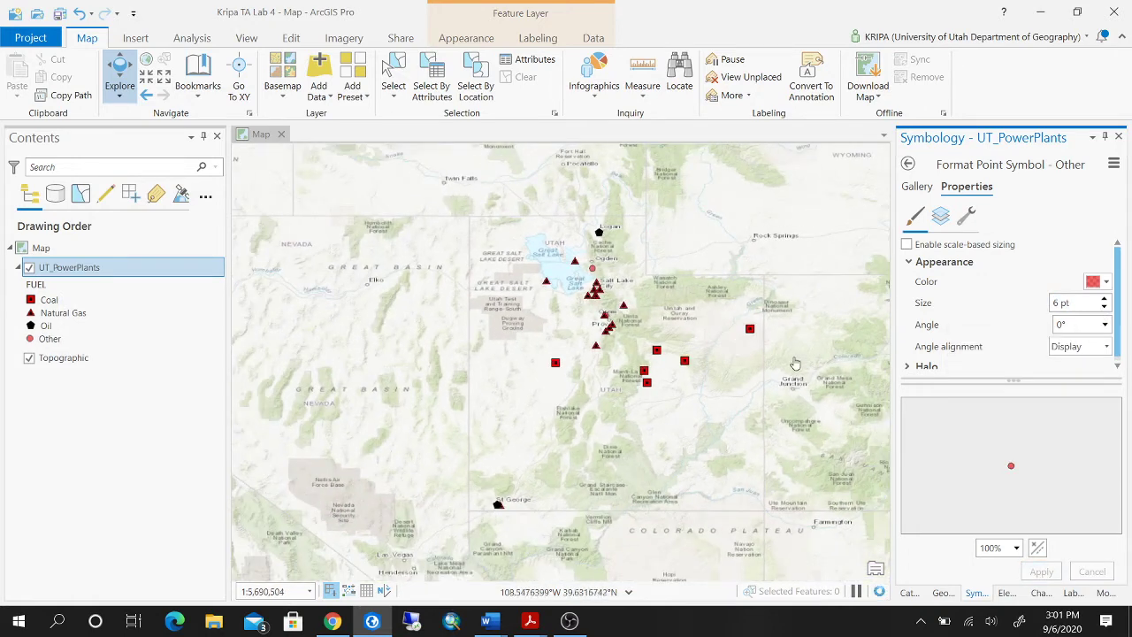
{"action": "left_click_drag", "start_coordinate": [790, 395], "coordinate": [739, 388]}
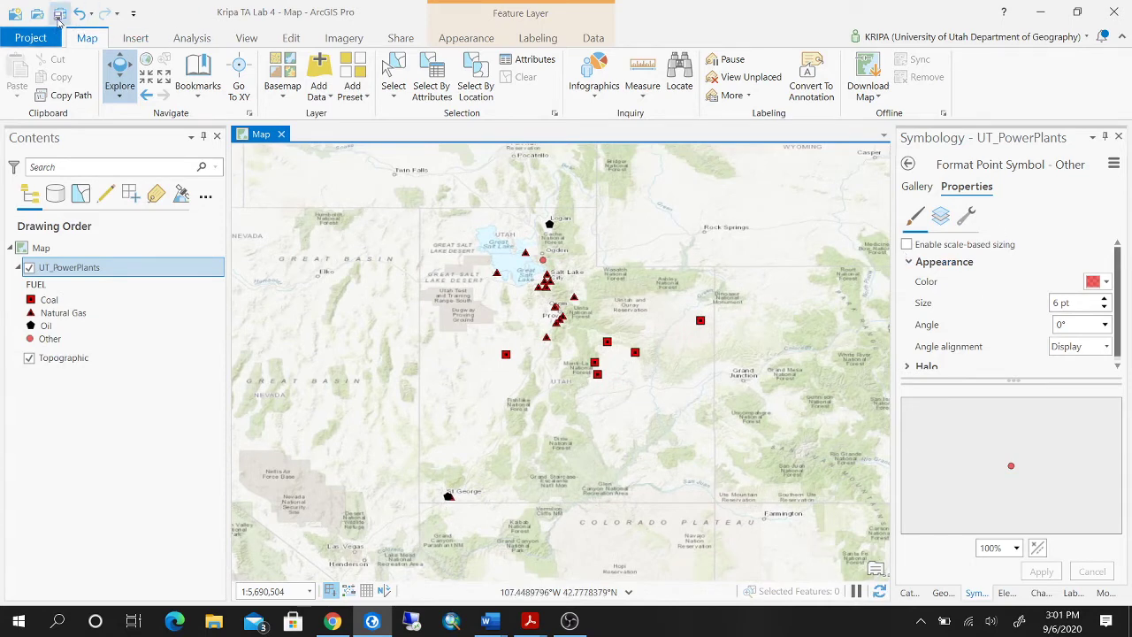
{"action": "left_click", "coordinate": [59, 15]}
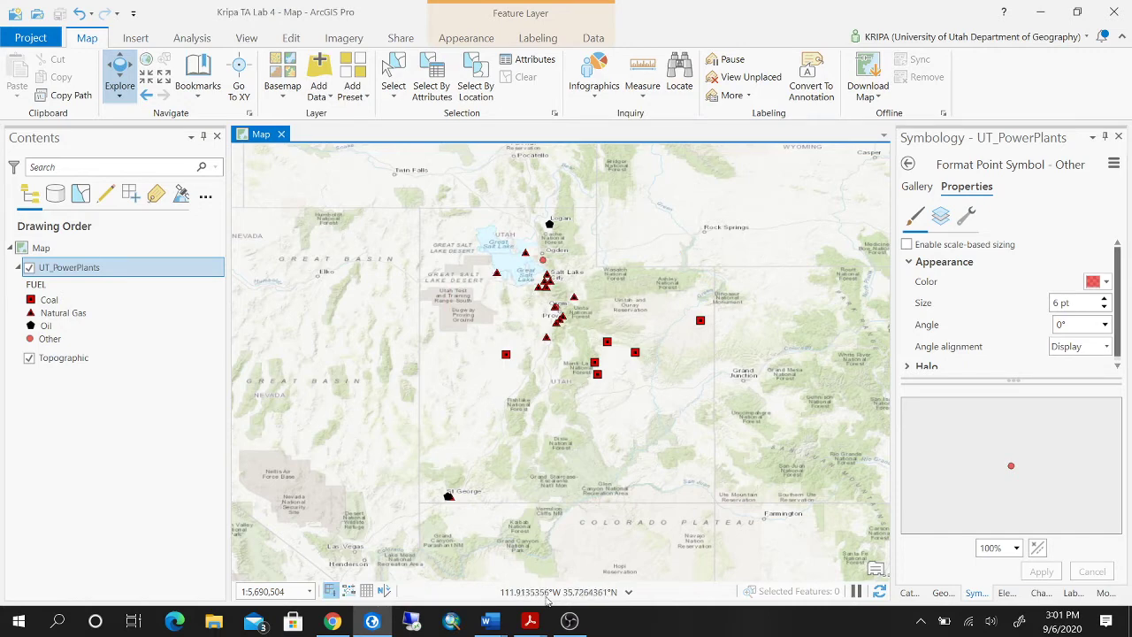
{"action": "mouse_move", "coordinate": [492, 624]}
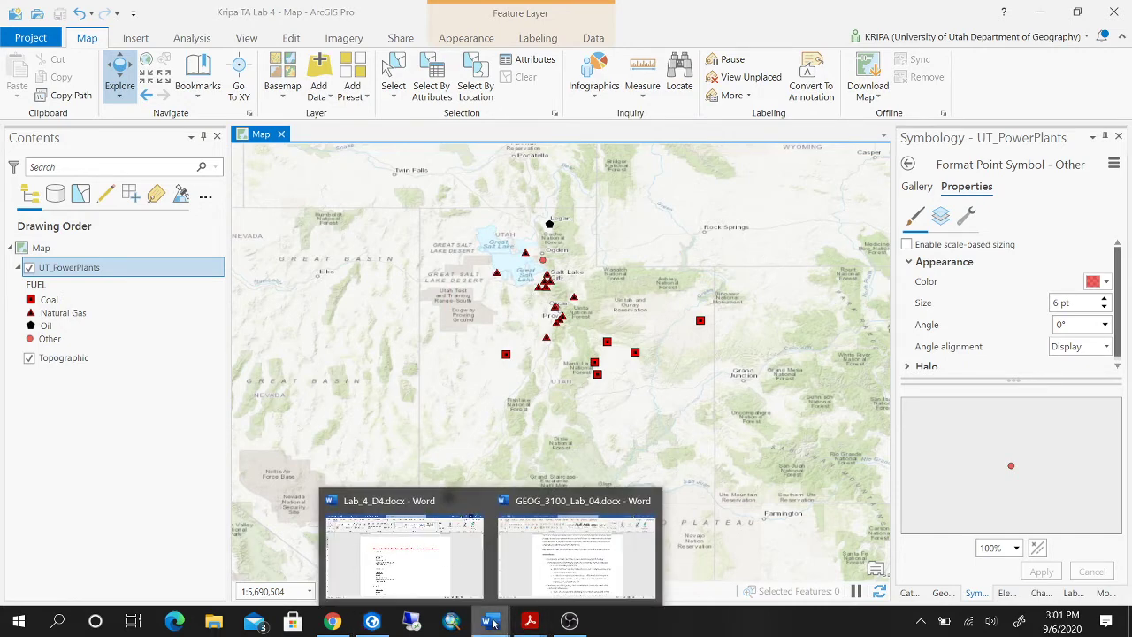
- Create a new ANSI portrait layout at Letter size, 8.5 by 11 inches
{"action": "left_click", "coordinate": [146, 40]}
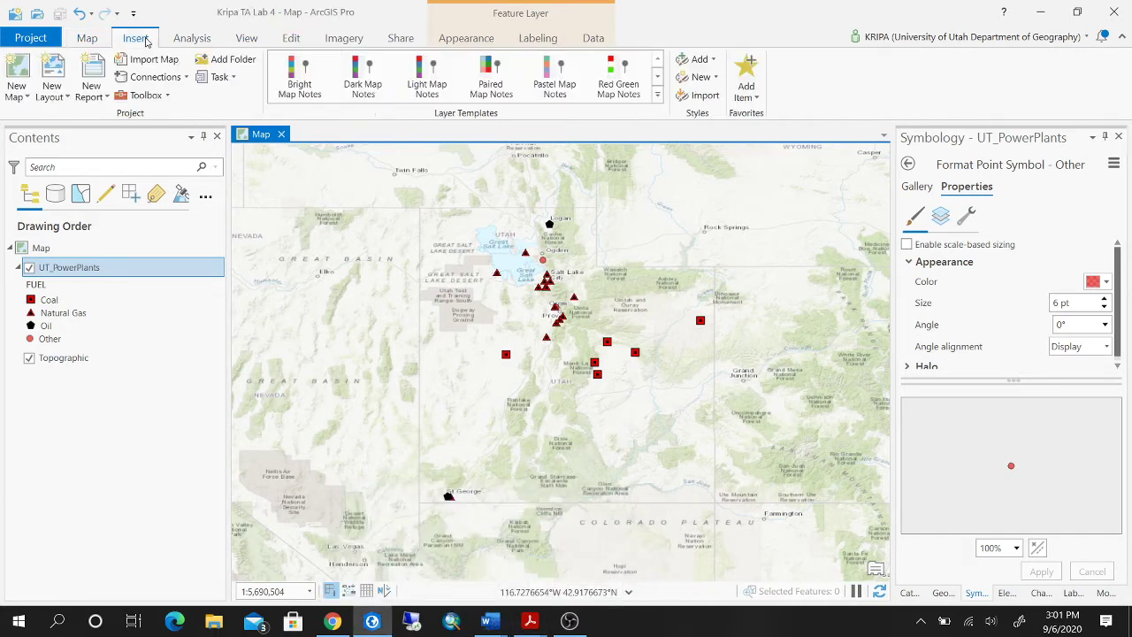
{"action": "left_click", "coordinate": [62, 94]}
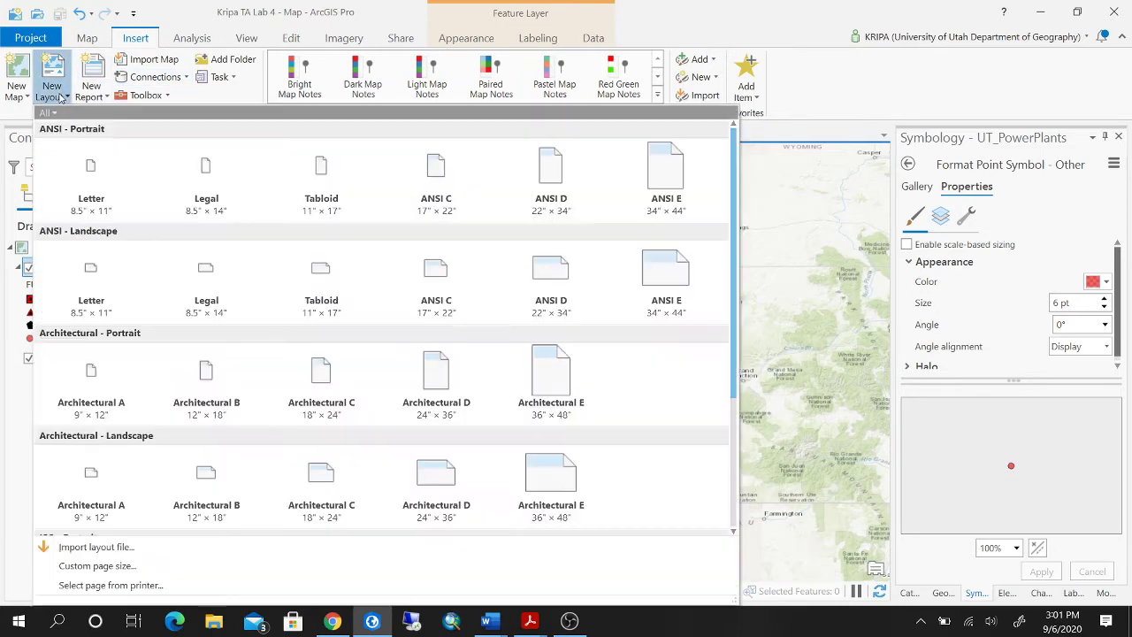
{"action": "left_click", "coordinate": [106, 200]}
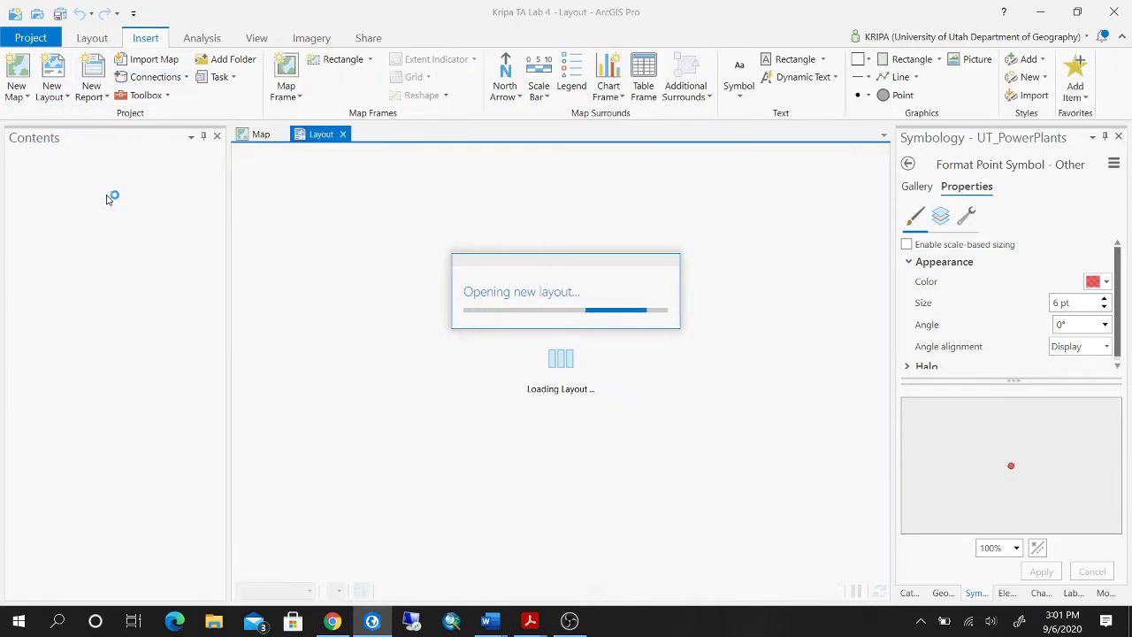
- Insert a map frame with the 1:5,690,504 map extent, about 7.8 by 7.2 inches, across the layout page
{"action": "left_click", "coordinate": [292, 97]}
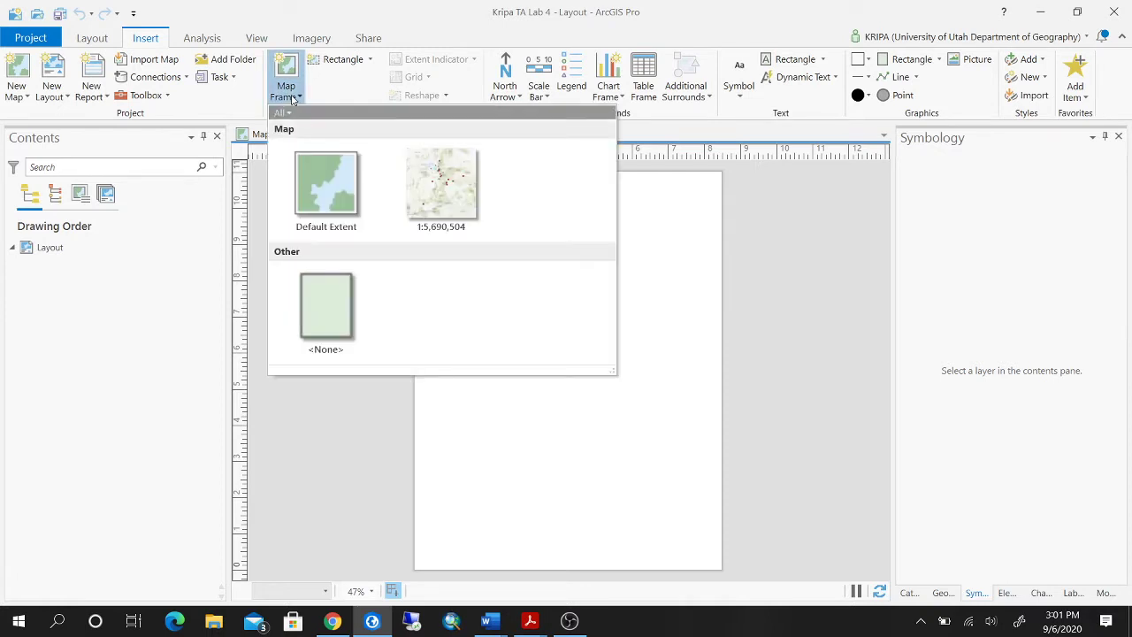
{"action": "left_click", "coordinate": [426, 184]}
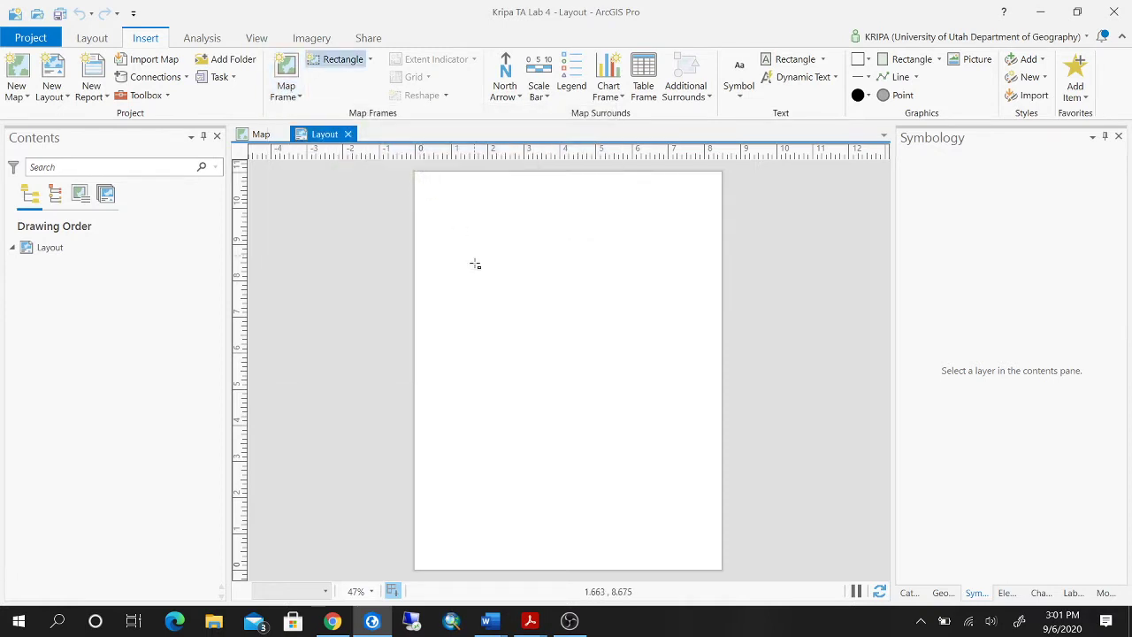
{"action": "mouse_move", "coordinate": [426, 214]}
{"action": "left_mouse_down"}
{"action": "mouse_move", "coordinate": [575, 419]}
{"action": "mouse_move", "coordinate": [709, 476]}
{"action": "left_mouse_up"}
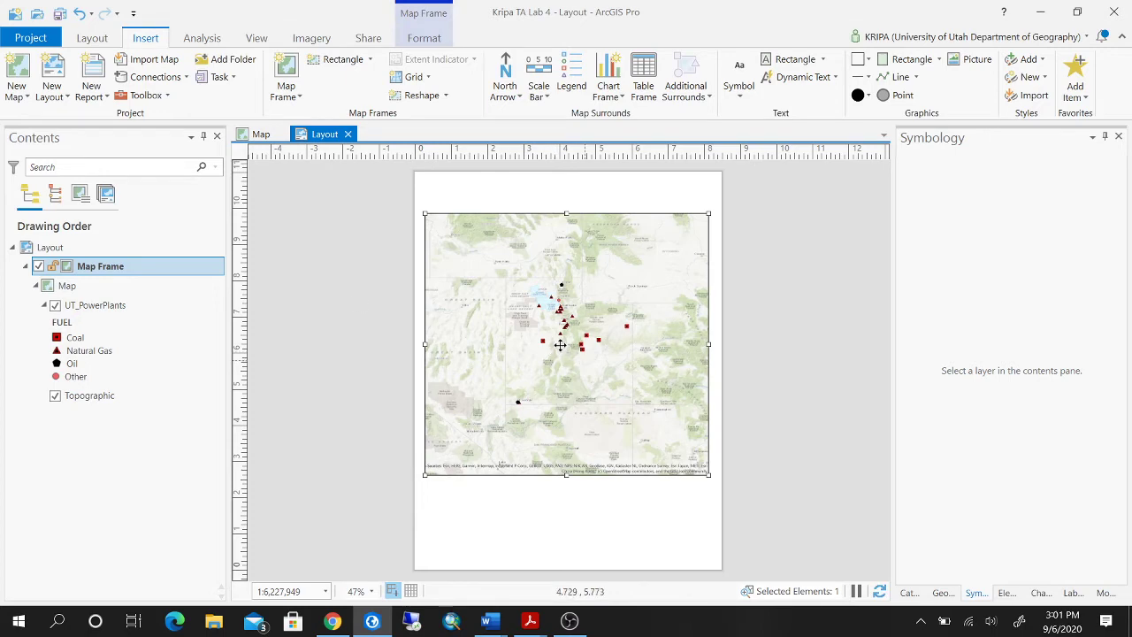
- Activate the map frame to rescale its map to 1:3,985,887 around Utah's power plants, and save the project
{"action": "right_click", "coordinate": [146, 267]}
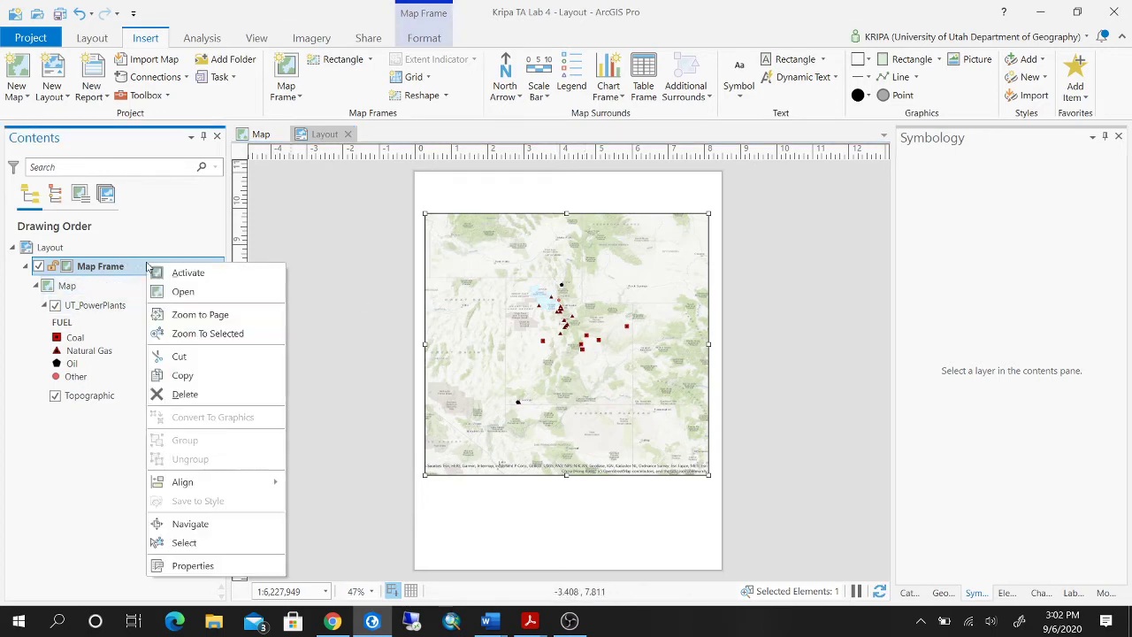
{"action": "left_click", "coordinate": [172, 273]}
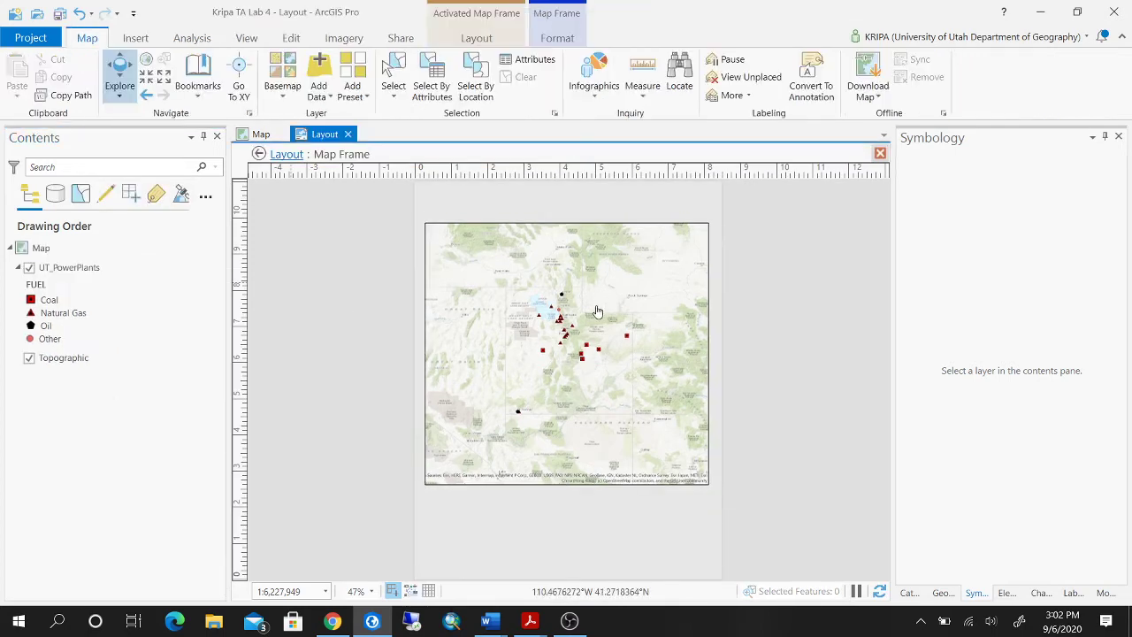
{"action": "scroll", "coordinate": [619, 306], "scroll_direction": "up", "scroll_amount": 2}
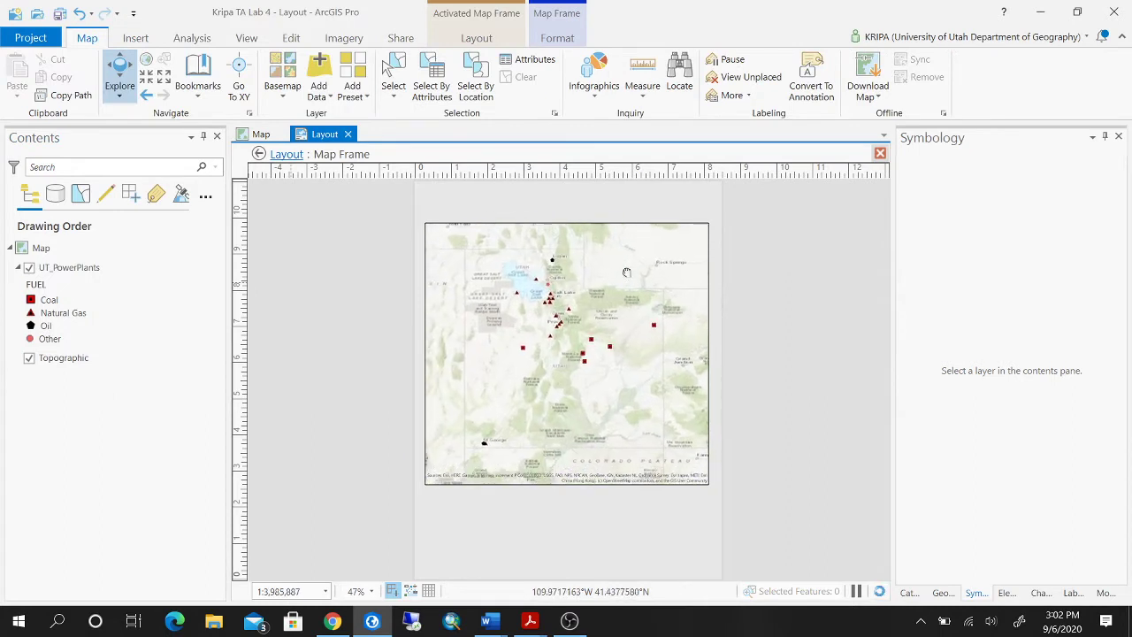
{"action": "left_click_drag", "start_coordinate": [627, 275], "coordinate": [631, 273]}
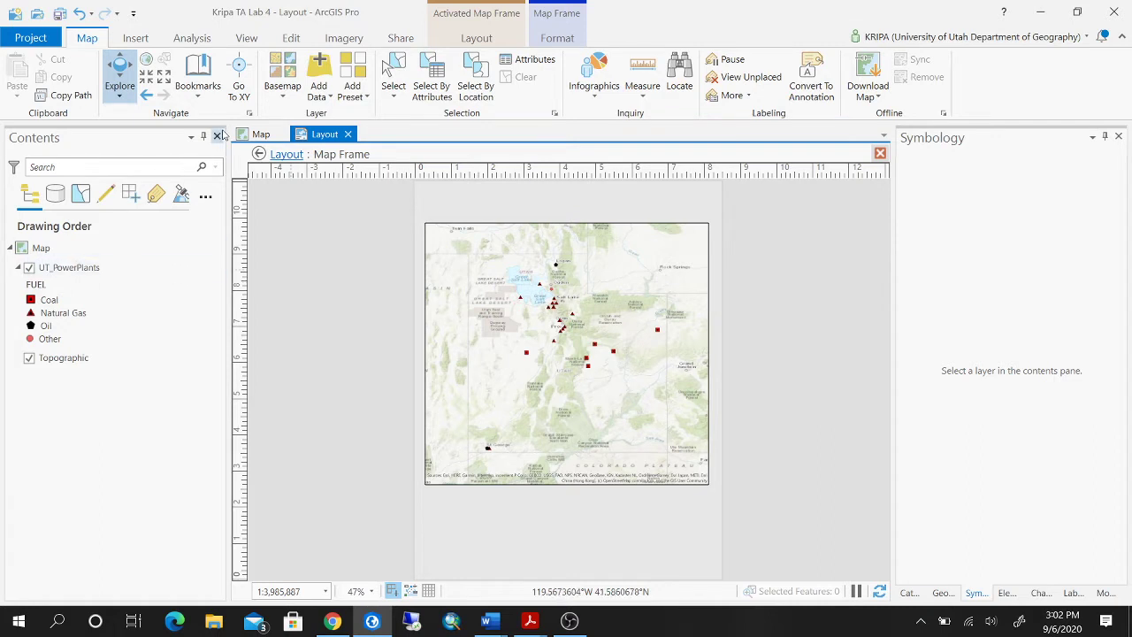
{"action": "left_click", "coordinate": [58, 15]}
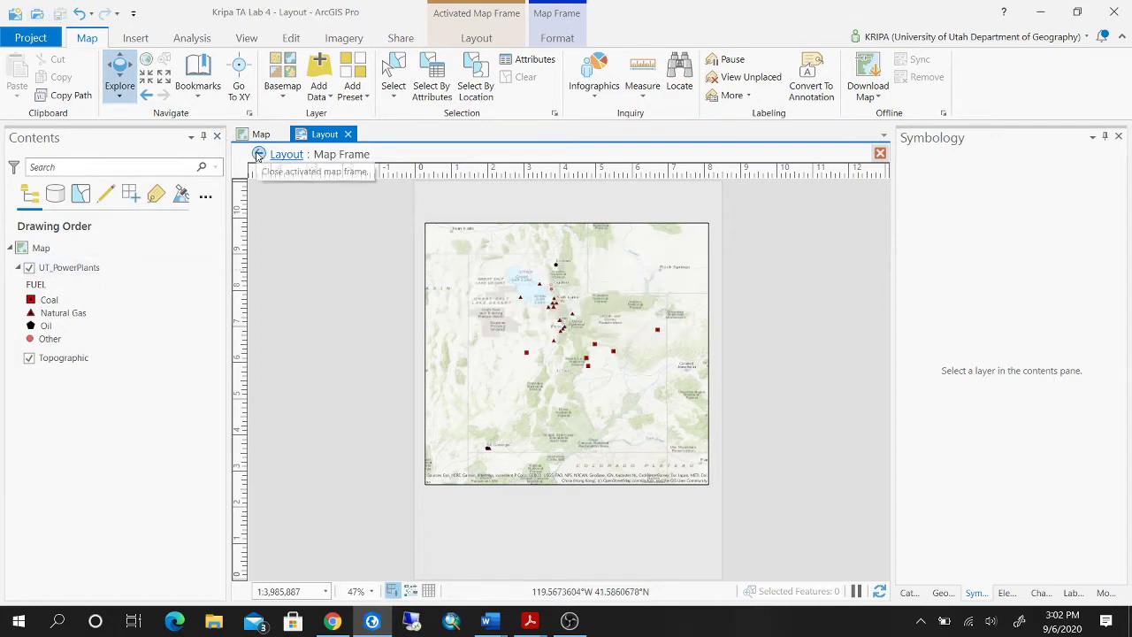
{"action": "left_click", "coordinate": [259, 154]}
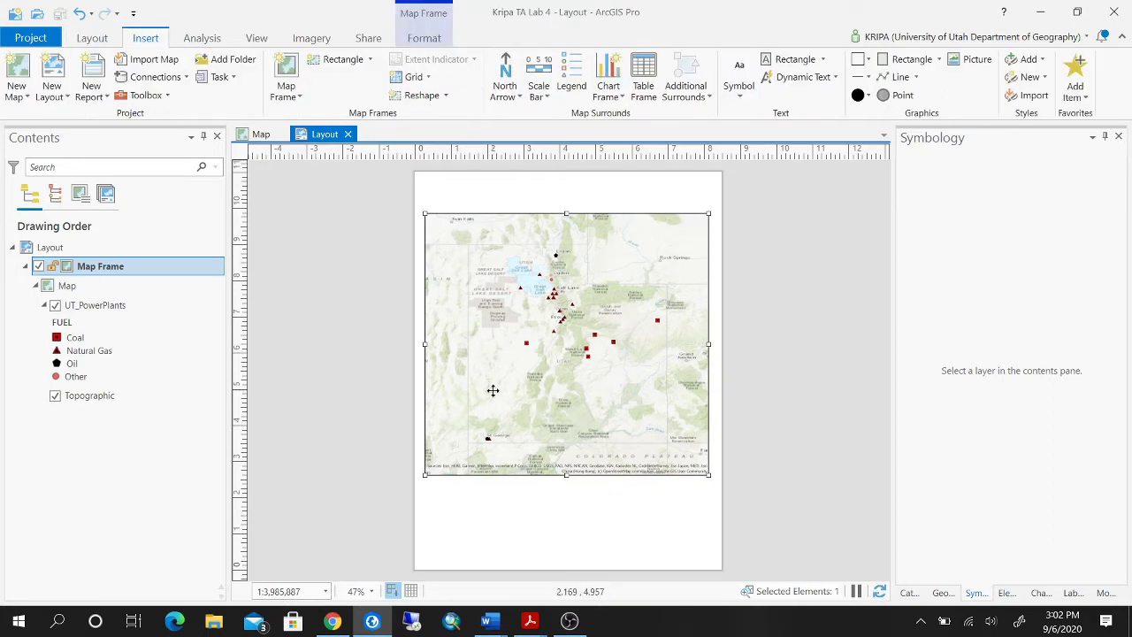
- Refit the map inside the activated frame at 1:3,321,573 with all power plants included, and save the project
{"action": "right_click", "coordinate": [136, 270]}
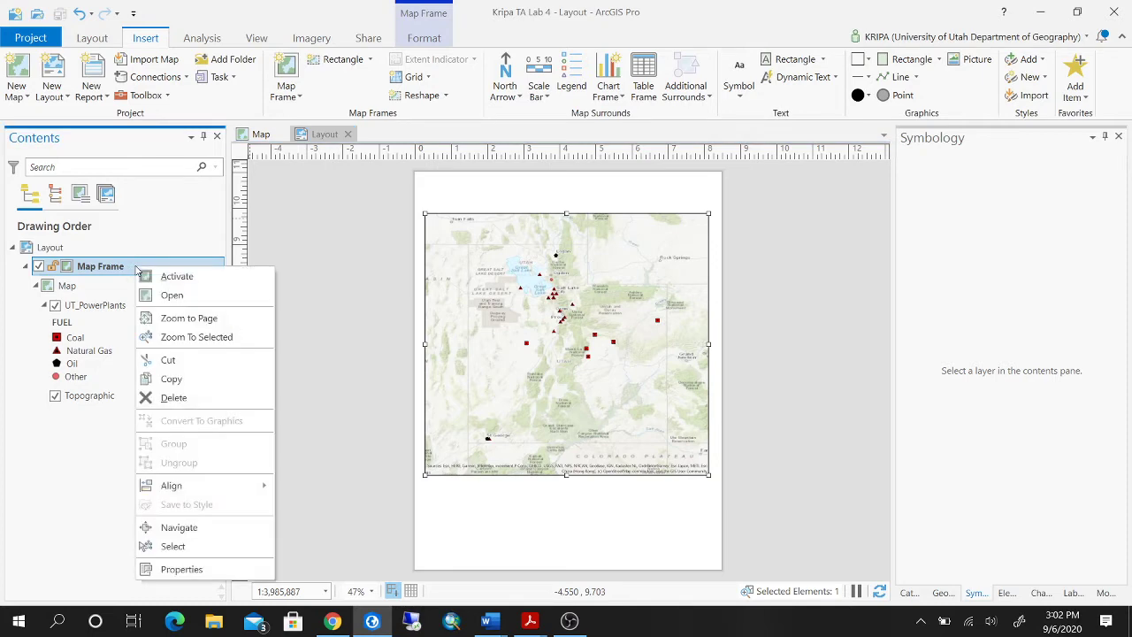
{"action": "left_click", "coordinate": [181, 276]}
{"action": "scroll", "coordinate": [602, 288], "scroll_direction": "up", "scroll_amount": 2}
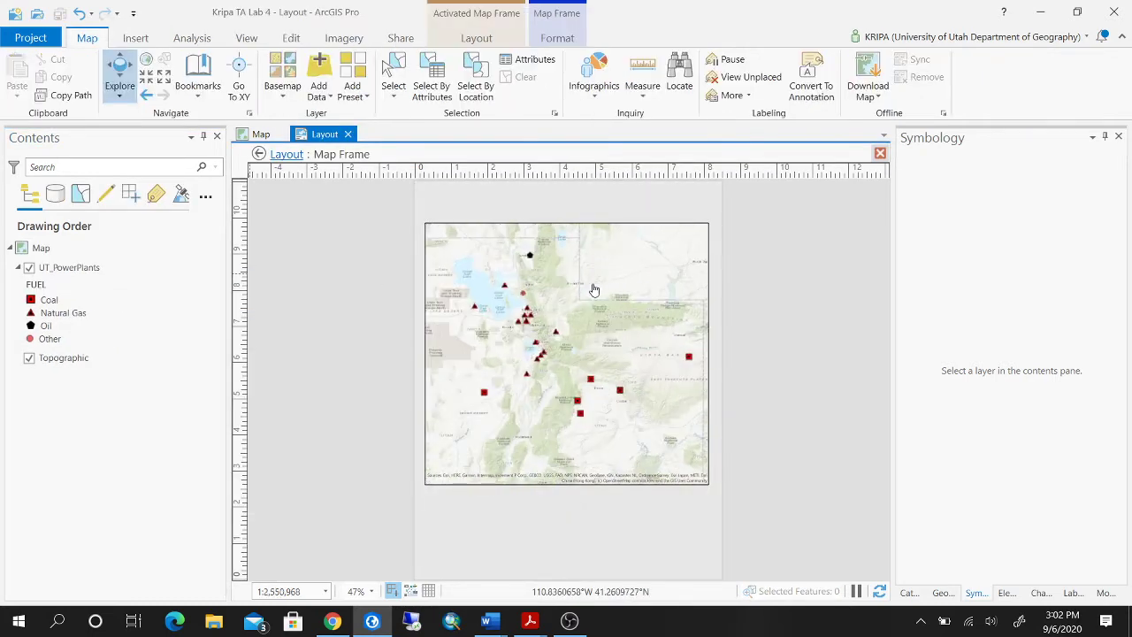
{"action": "scroll", "coordinate": [596, 296], "scroll_direction": "down", "scroll_amount": 2}
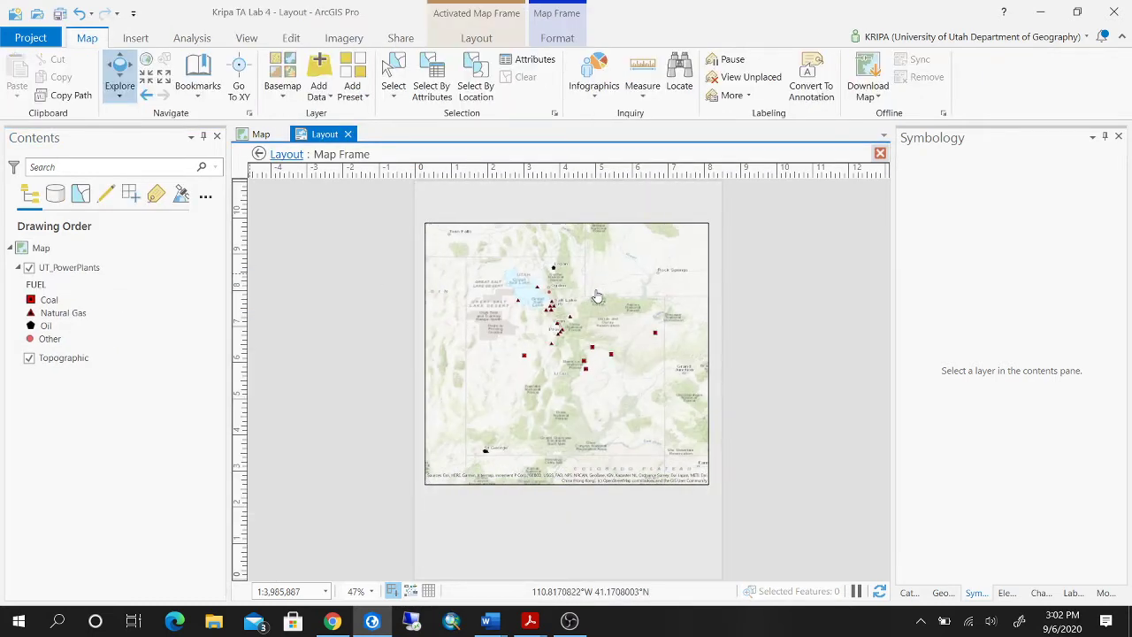
{"action": "left_click", "coordinate": [148, 79]}
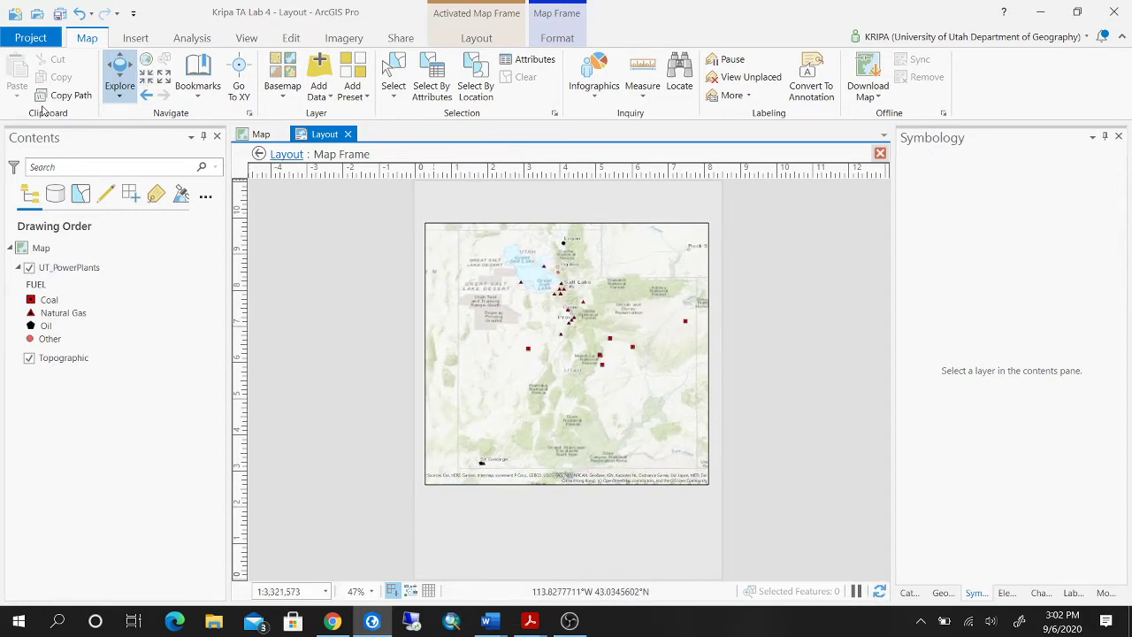
{"action": "left_click", "coordinate": [59, 14]}
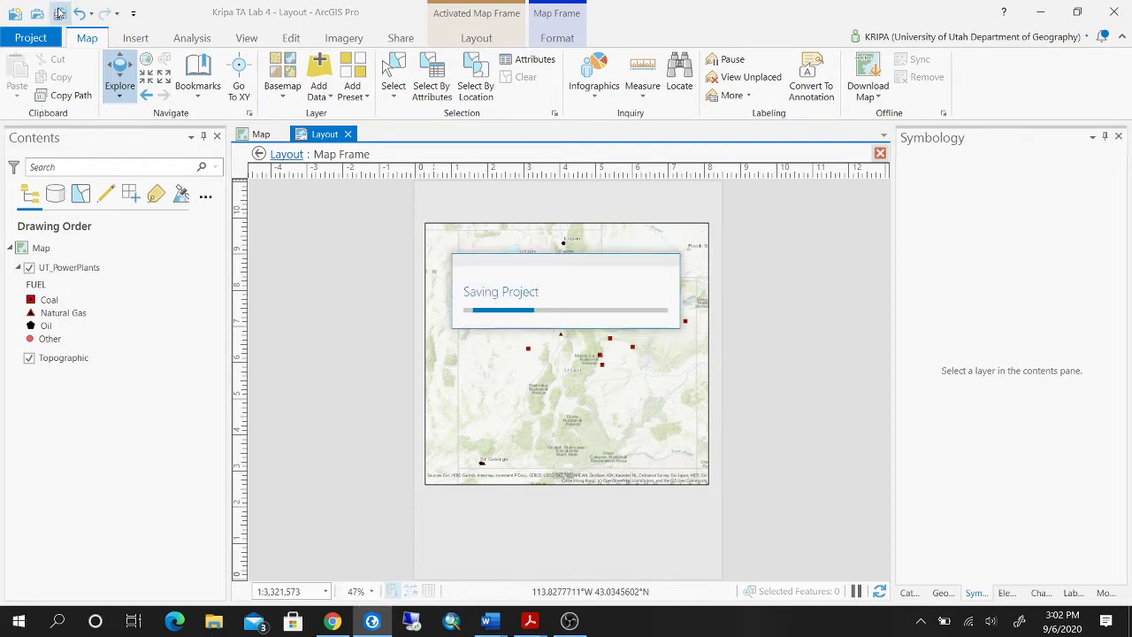
{"action": "left_click", "coordinate": [259, 154]}
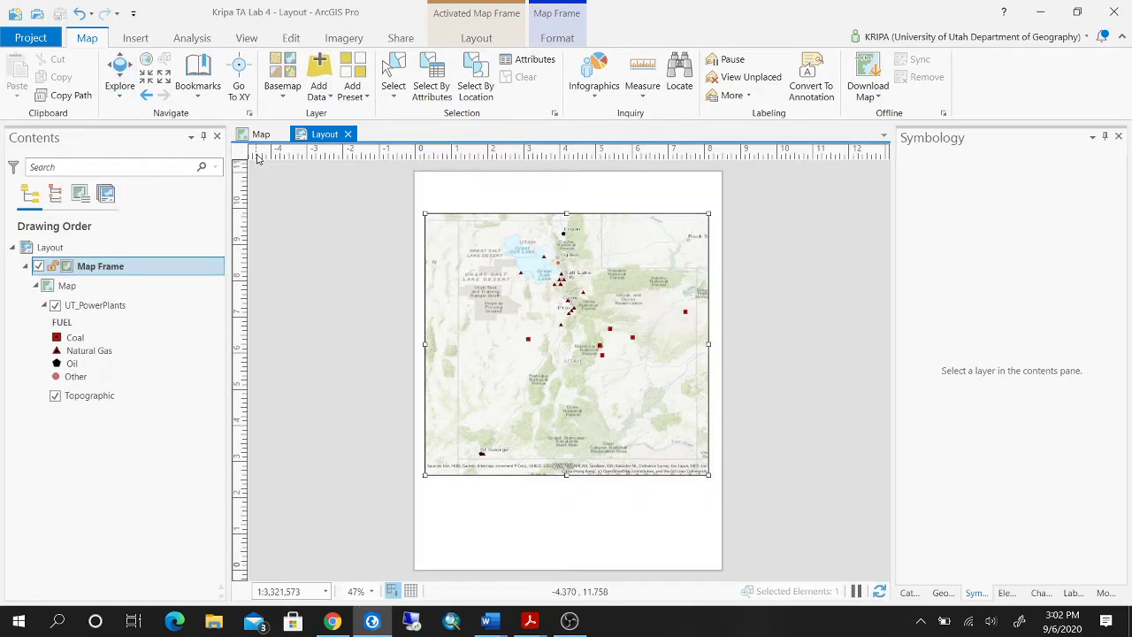
- Check the required map elements in the Word document GEOG_3100_Lab_04.docx and return to the ArcGIS Pro layout
{"action": "left_click", "coordinate": [487, 621]}
{"action": "left_click", "coordinate": [550, 555]}
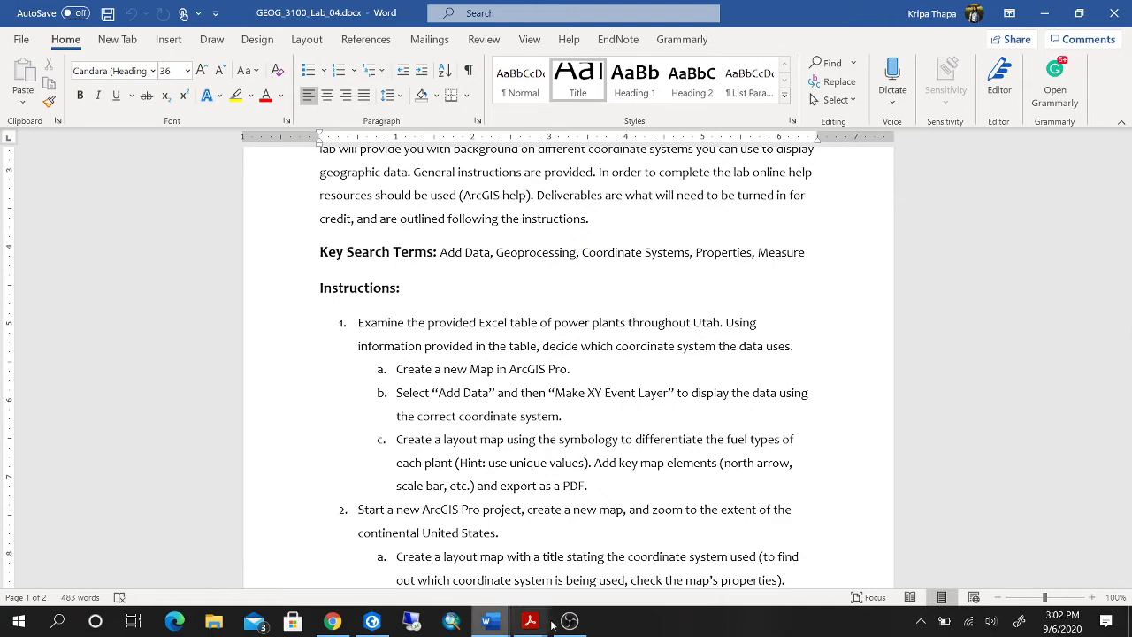
{"action": "left_click", "coordinate": [372, 621]}
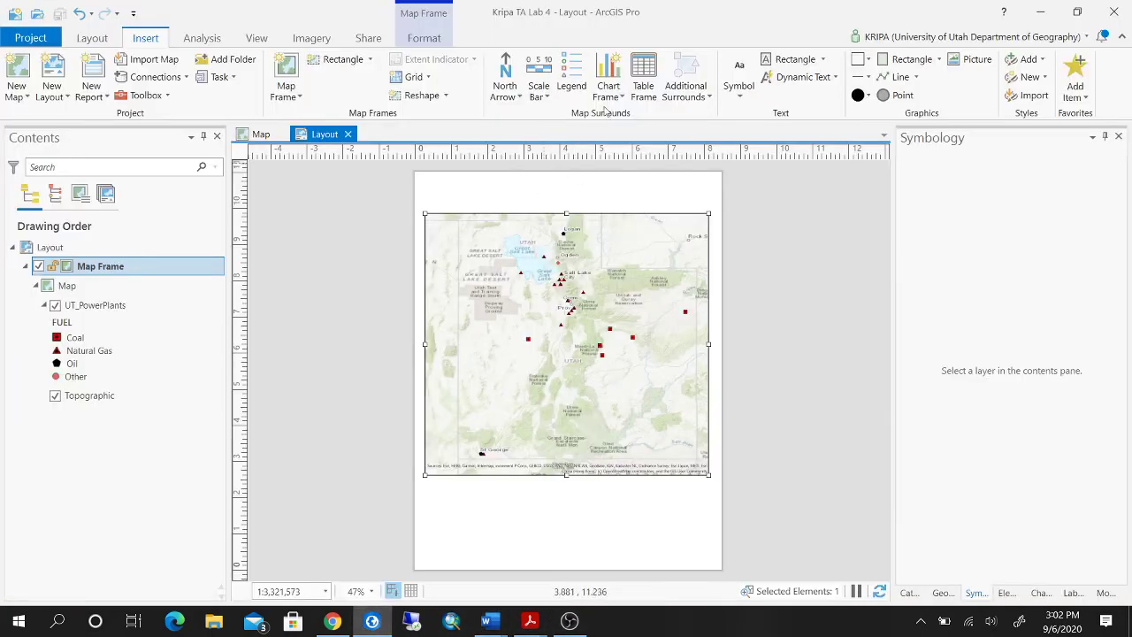
- Add a north arrow to the layout just below the lower-left corner of the map frame
{"action": "left_click", "coordinate": [504, 91]}
{"action": "left_click", "coordinate": [531, 175]}
{"action": "left_click_drag", "start_coordinate": [429, 486], "coordinate": [451, 524]}
- Add an Alternating Scale Bar 2 in miles to the layout beneath the north arrow
{"action": "left_click", "coordinate": [536, 96]}
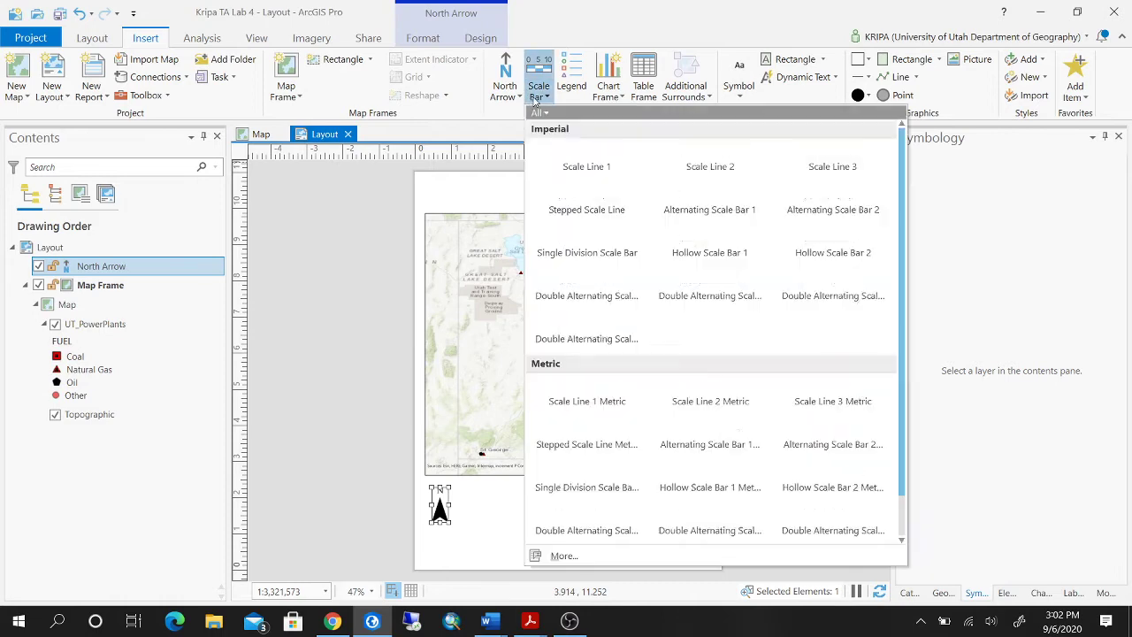
{"action": "left_click", "coordinate": [833, 208]}
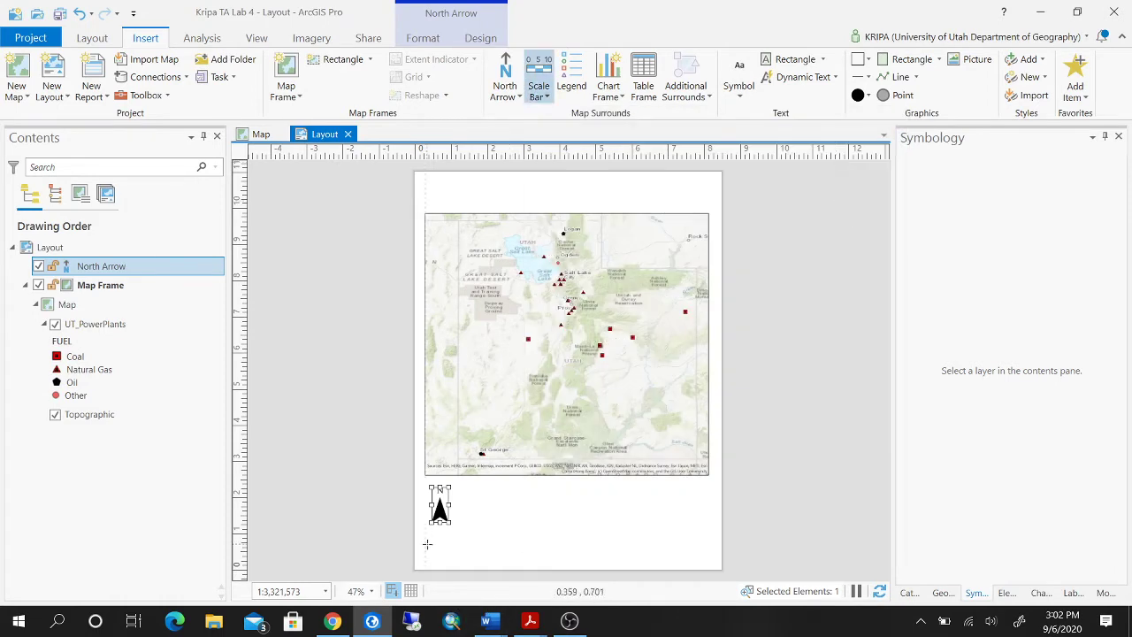
{"action": "left_click_drag", "start_coordinate": [424, 542], "coordinate": [509, 548]}
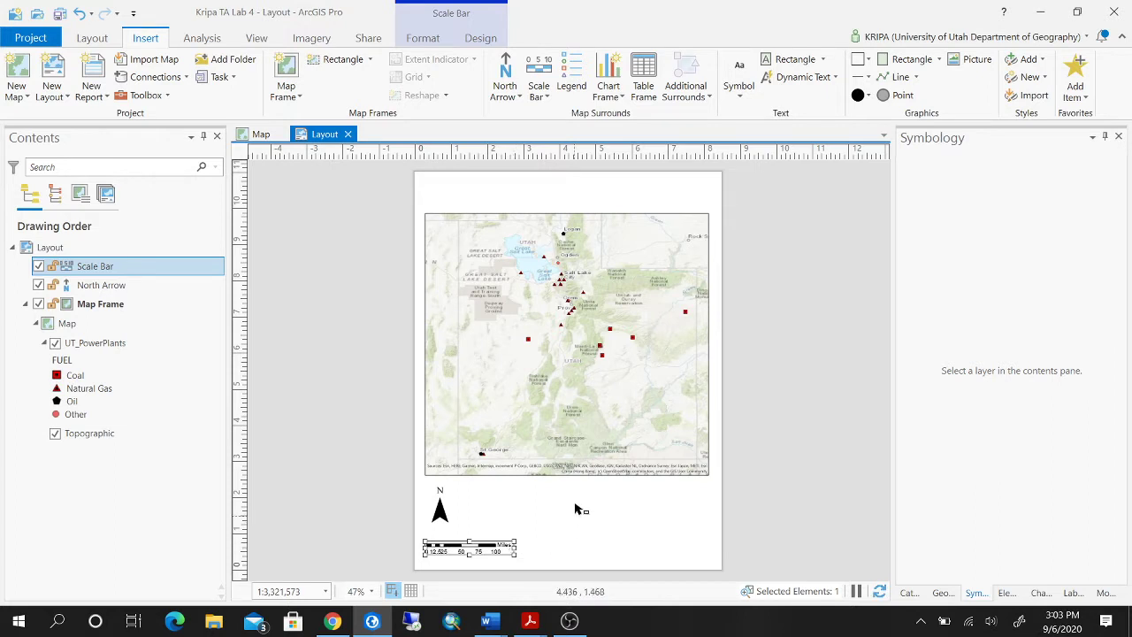
- Insert a legend for the UT_PowerPlants fuel types below the lower-right part of the map frame
{"action": "left_click", "coordinate": [568, 85]}
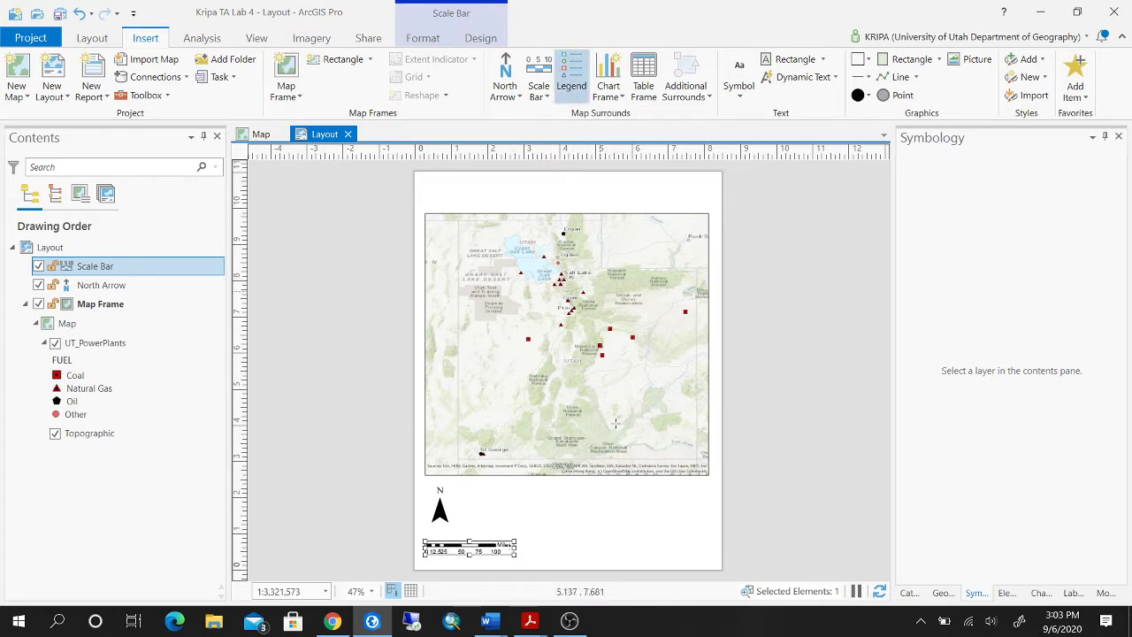
{"action": "left_click_drag", "start_coordinate": [597, 484], "coordinate": [707, 547]}
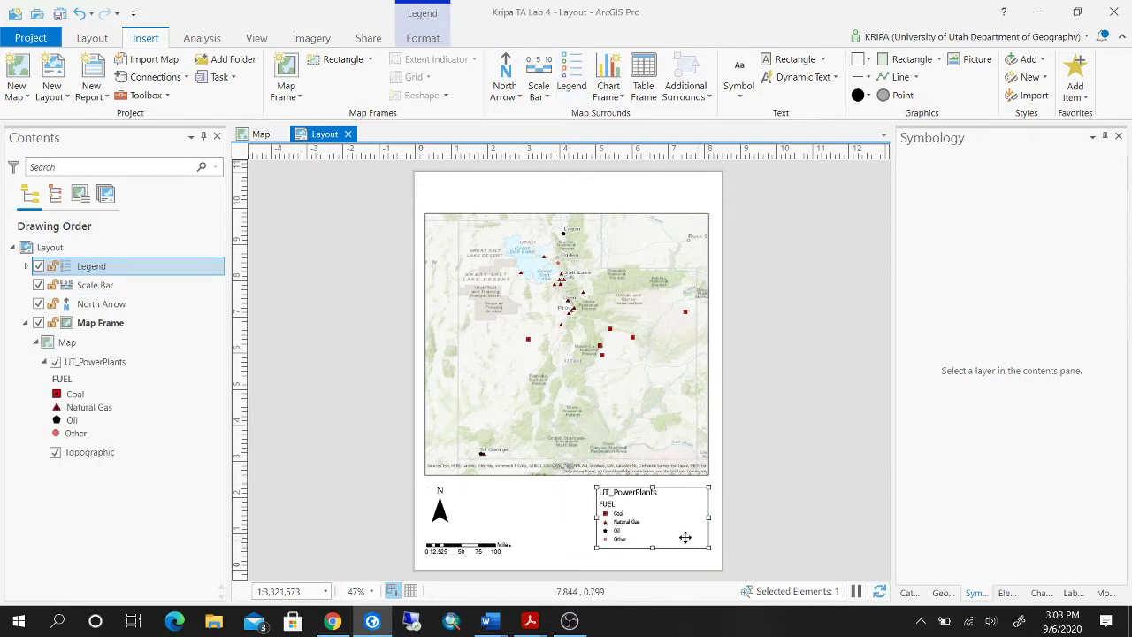
{"action": "left_click", "coordinate": [98, 377]}
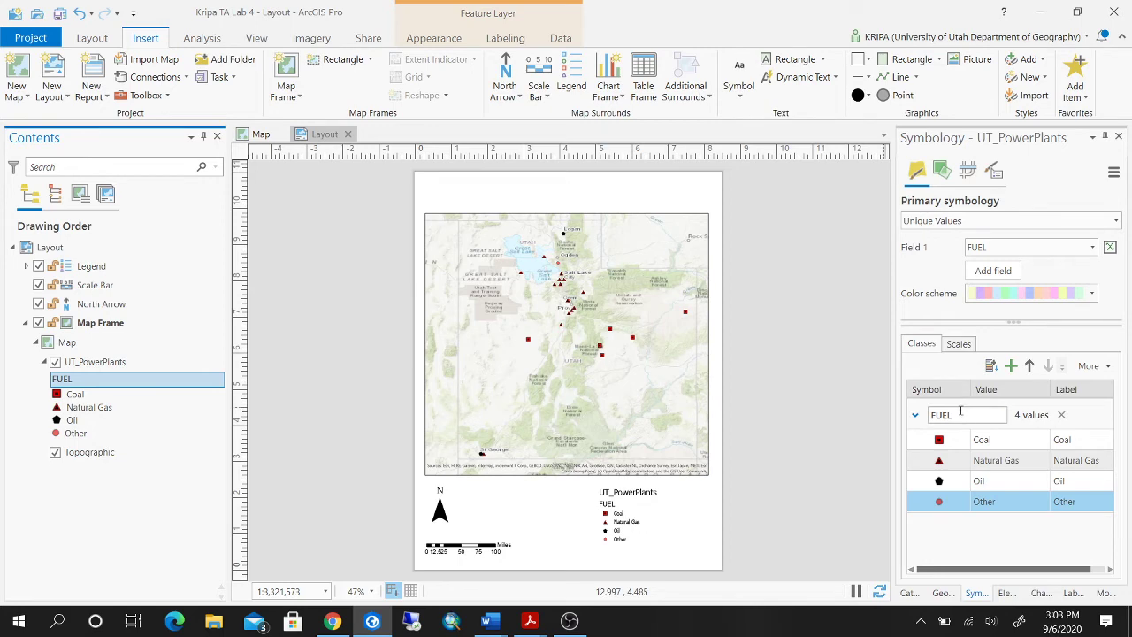
{"action": "left_click", "coordinate": [140, 364]}
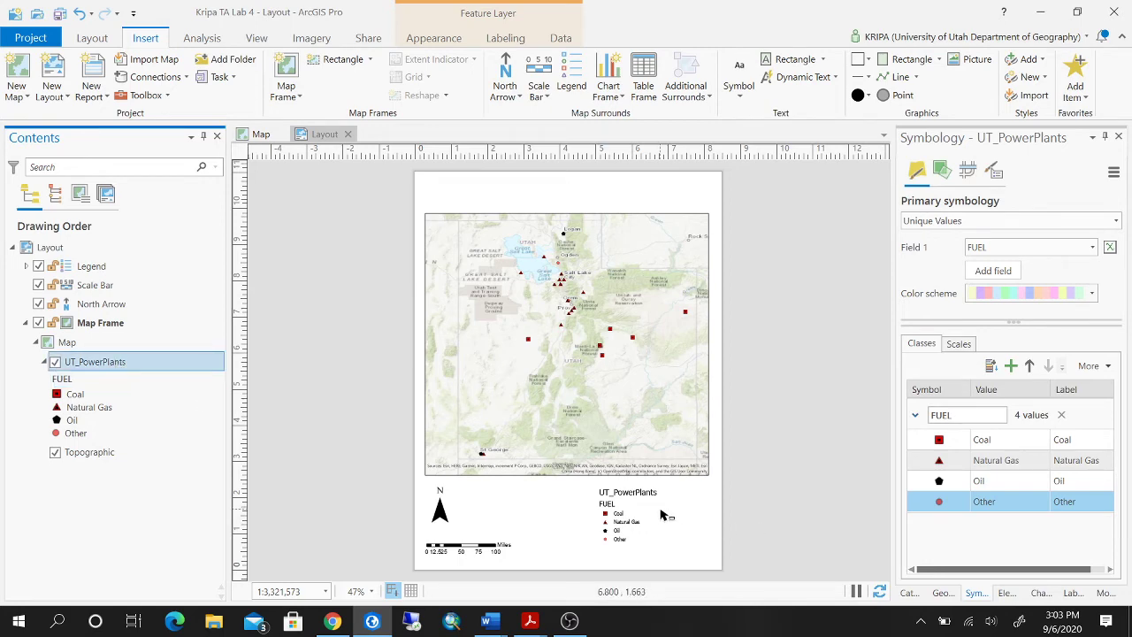
- Place a text box in a layout Title text style across the page above the map frame
{"action": "left_click", "coordinate": [739, 94]}
{"action": "scroll", "coordinate": [793, 461], "scroll_direction": "down", "scroll_amount": 10}
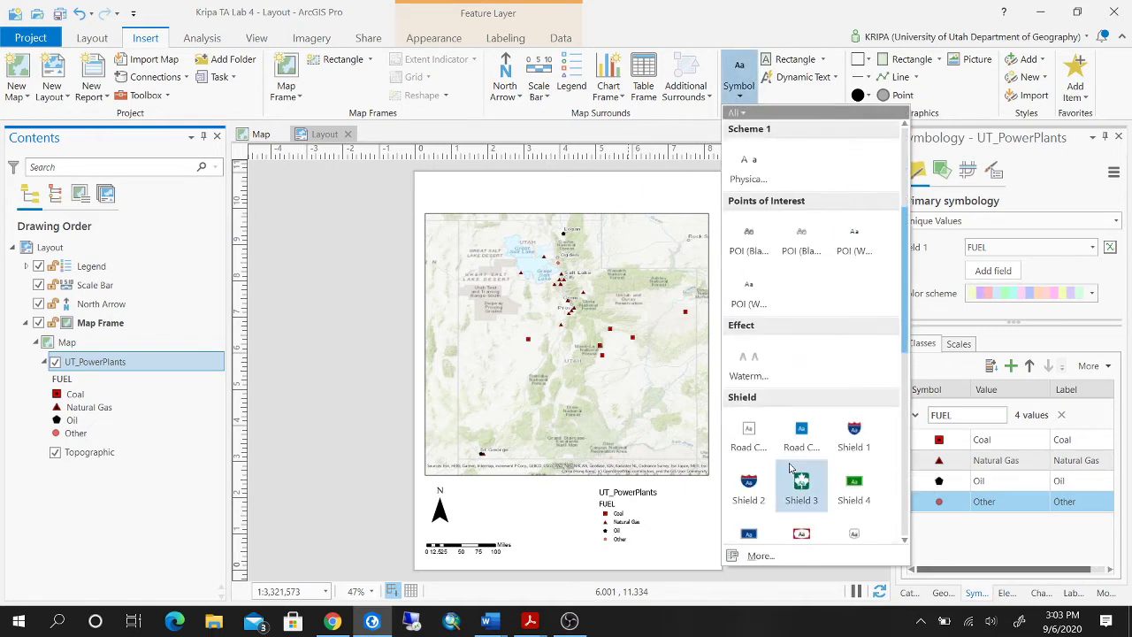
{"action": "scroll", "coordinate": [793, 473], "scroll_direction": "down", "scroll_amount": 4}
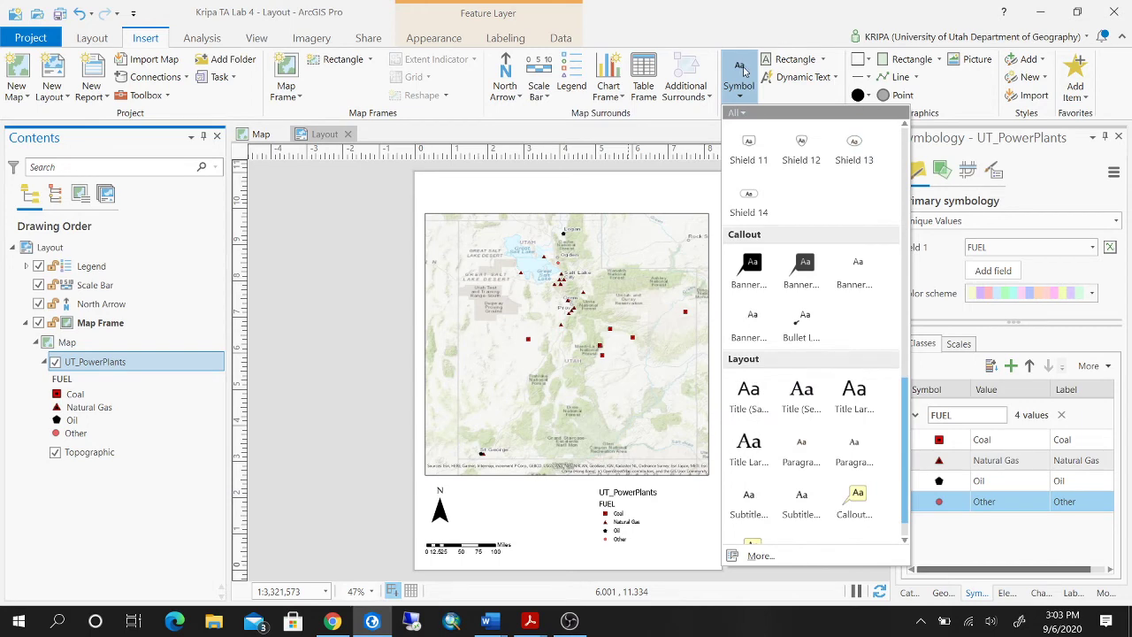
{"action": "left_click", "coordinate": [748, 394]}
{"action": "left_click_drag", "start_coordinate": [425, 176], "coordinate": [712, 212]}
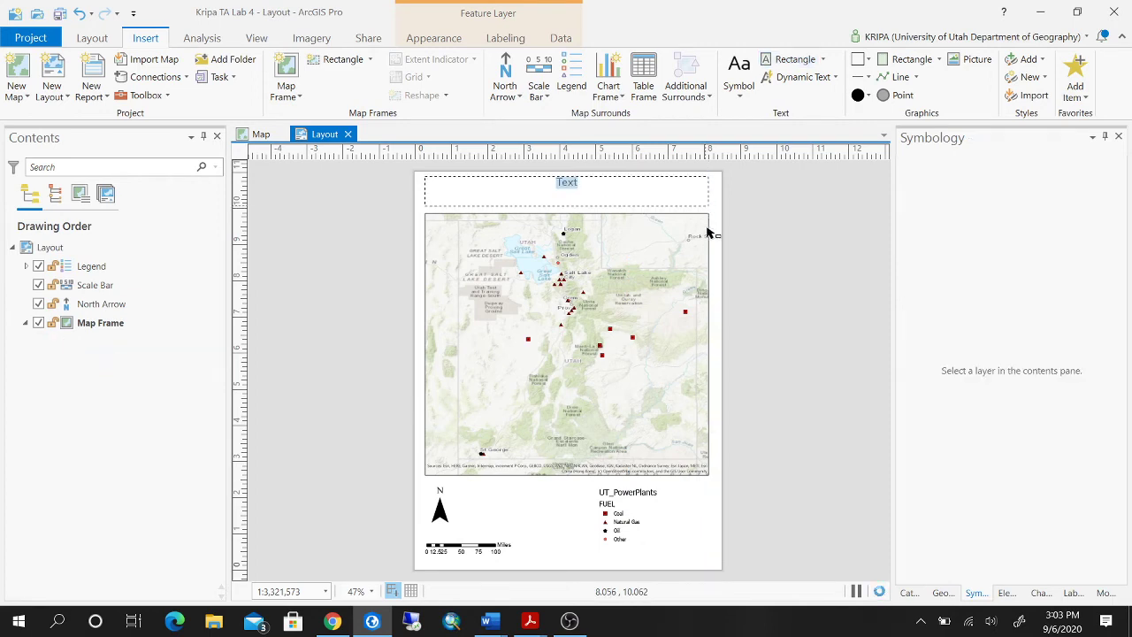
- Check the instructions in GEOG_3100_Lab_04.docx in Word, then return to ArcGIS Pro and title the layout "Utah Power Plants displayed as fuel type"
{"action": "mouse_move", "coordinate": [504, 626]}
{"action": "left_click", "coordinate": [566, 539]}
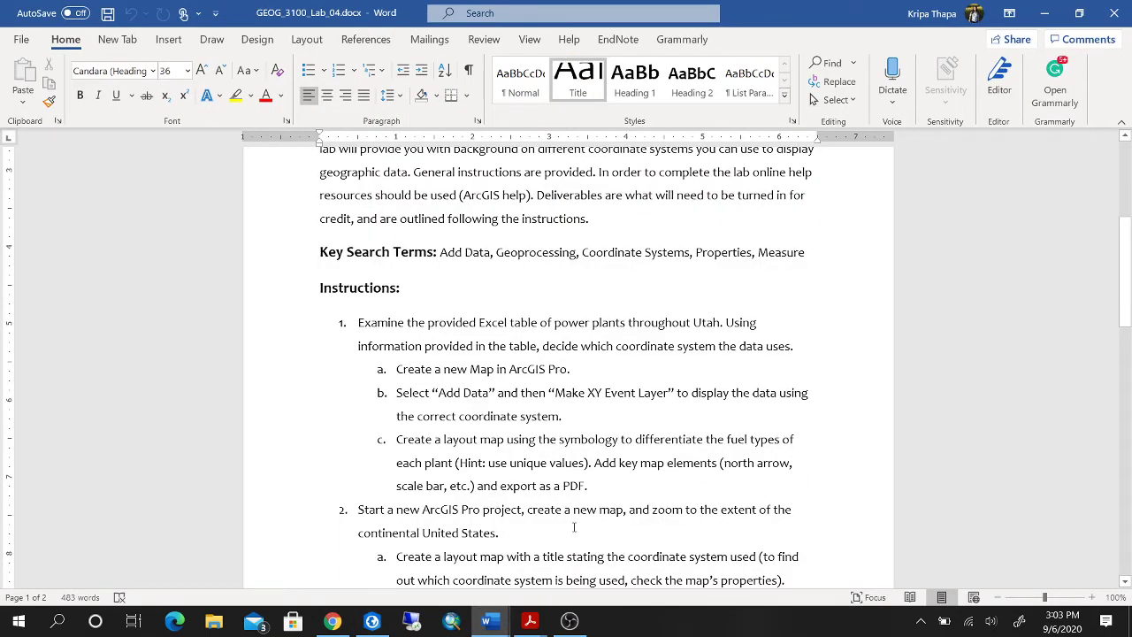
{"action": "left_click", "coordinate": [372, 621]}
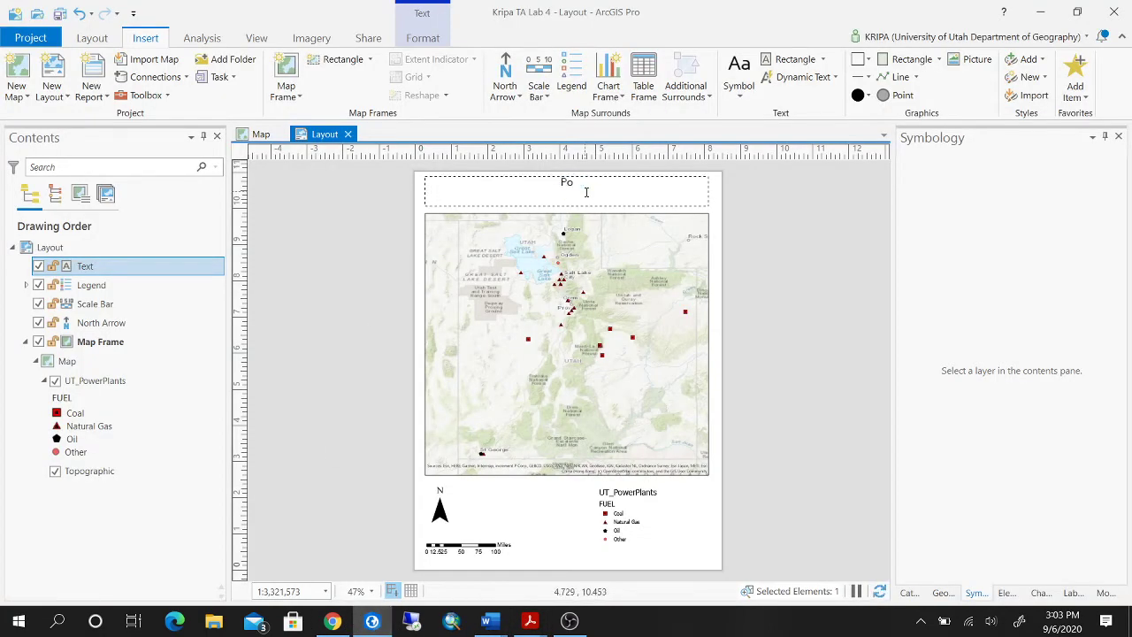
{"action": "type", "text": "er Plants"}
{"action": "type", "text": "di"}
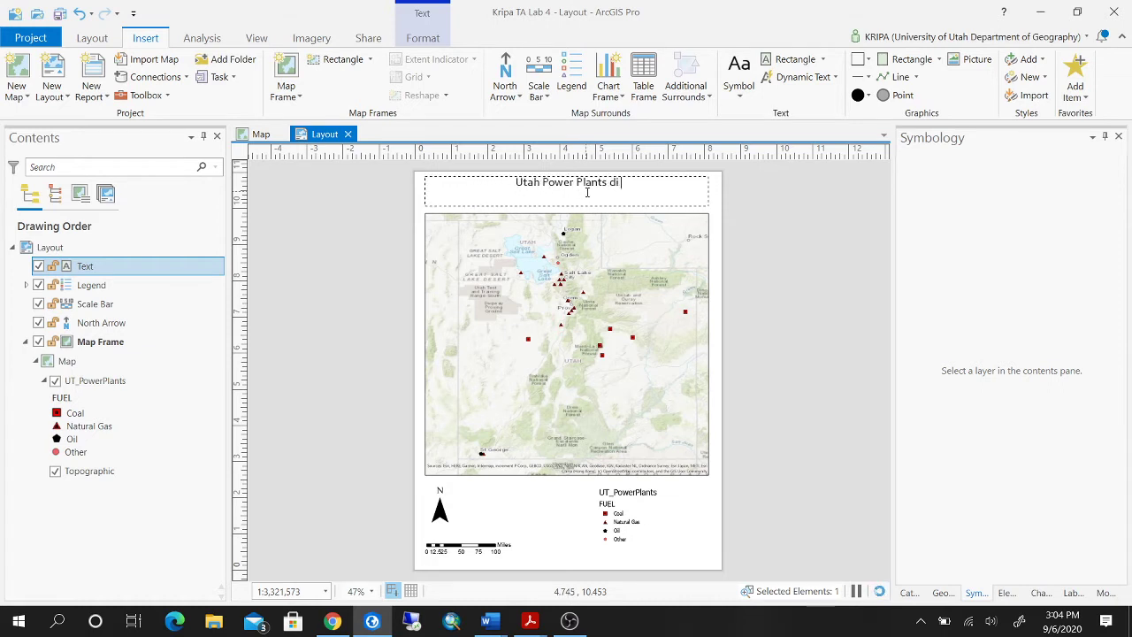
{"action": "type", "text": "splayed as fu"}
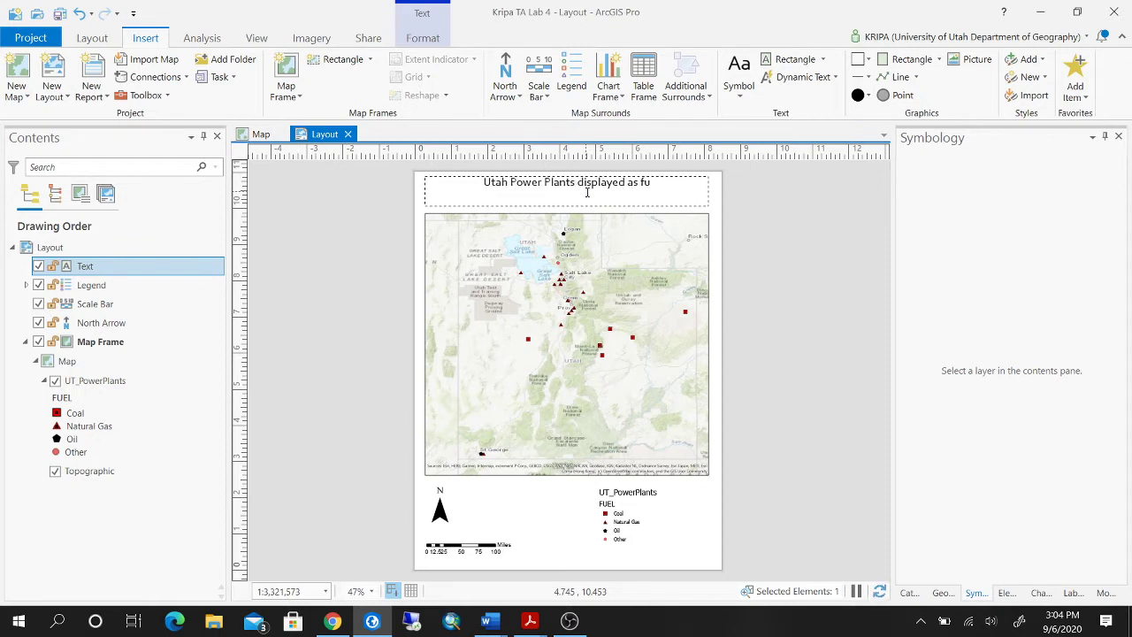
{"action": "type", "text": "el type"}
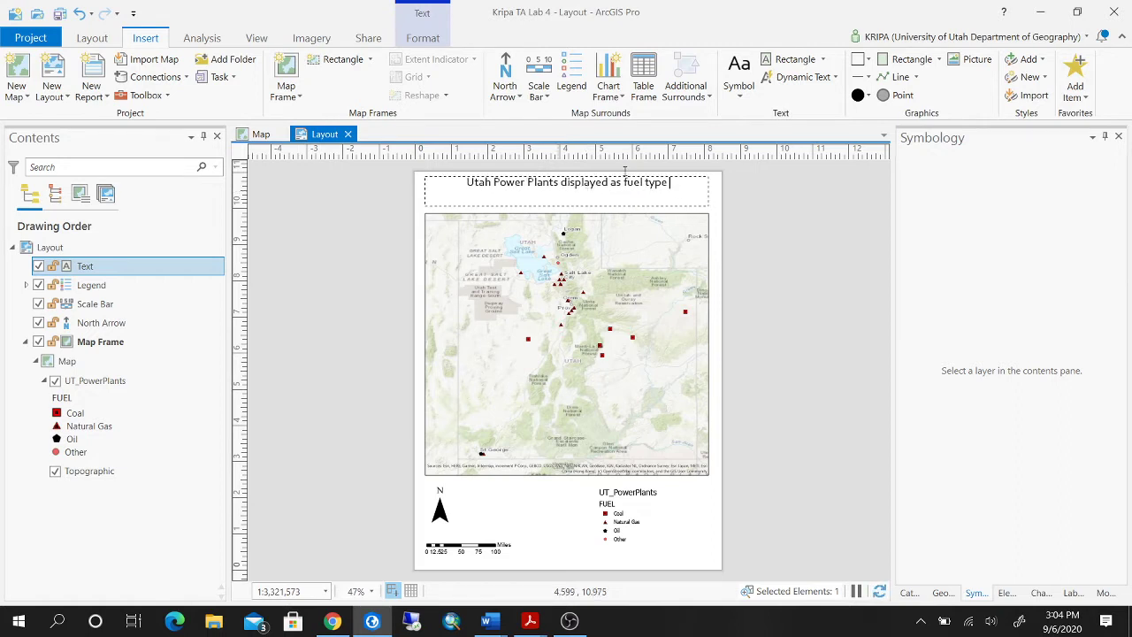
{"action": "key", "text": "Escape"}
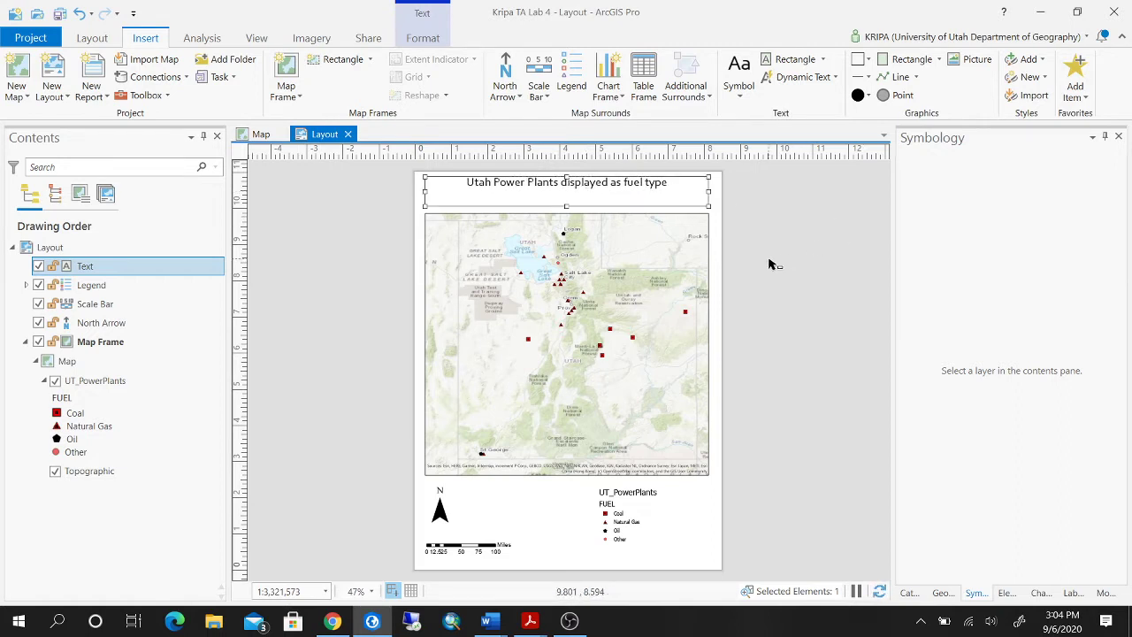
{"action": "left_click", "coordinate": [770, 263]}
- Add a Subtitle-style text box between the north arrow and legend with the author's name after "By:" and "Date: Sep 4, 2020"
{"action": "left_click", "coordinate": [740, 84]}
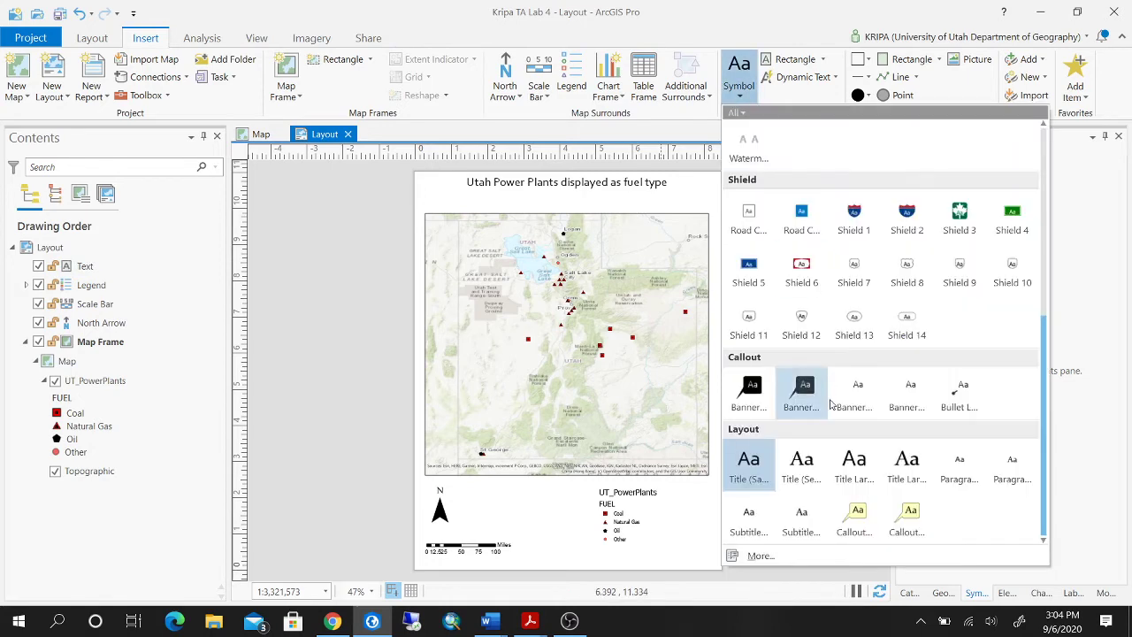
{"action": "left_click", "coordinate": [756, 527]}
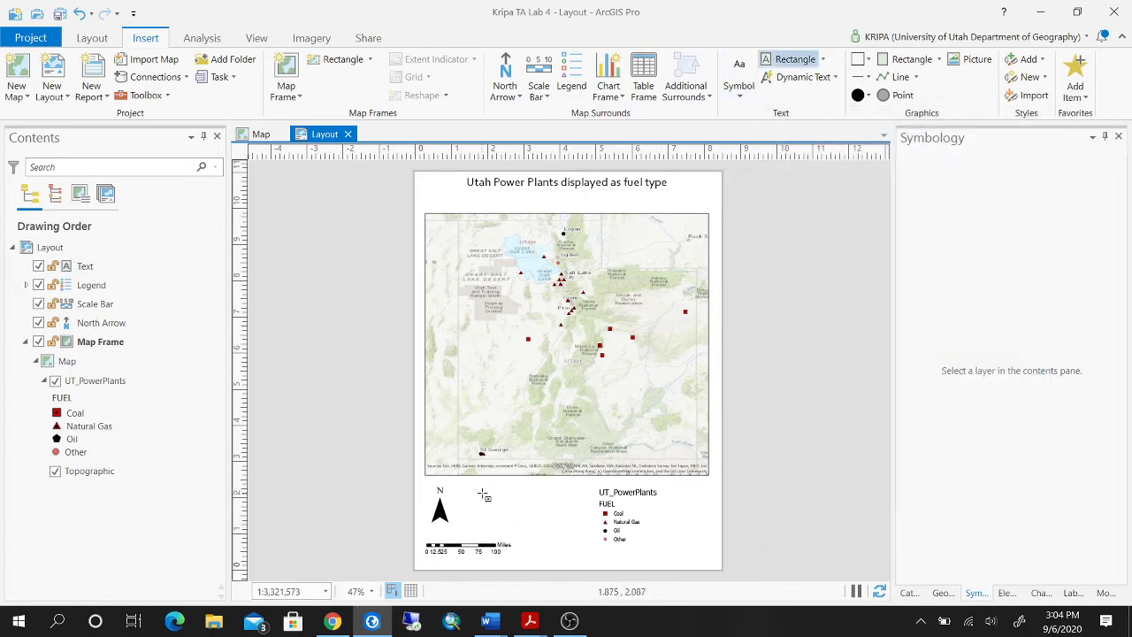
{"action": "left_click_drag", "start_coordinate": [477, 487], "coordinate": [581, 533]}
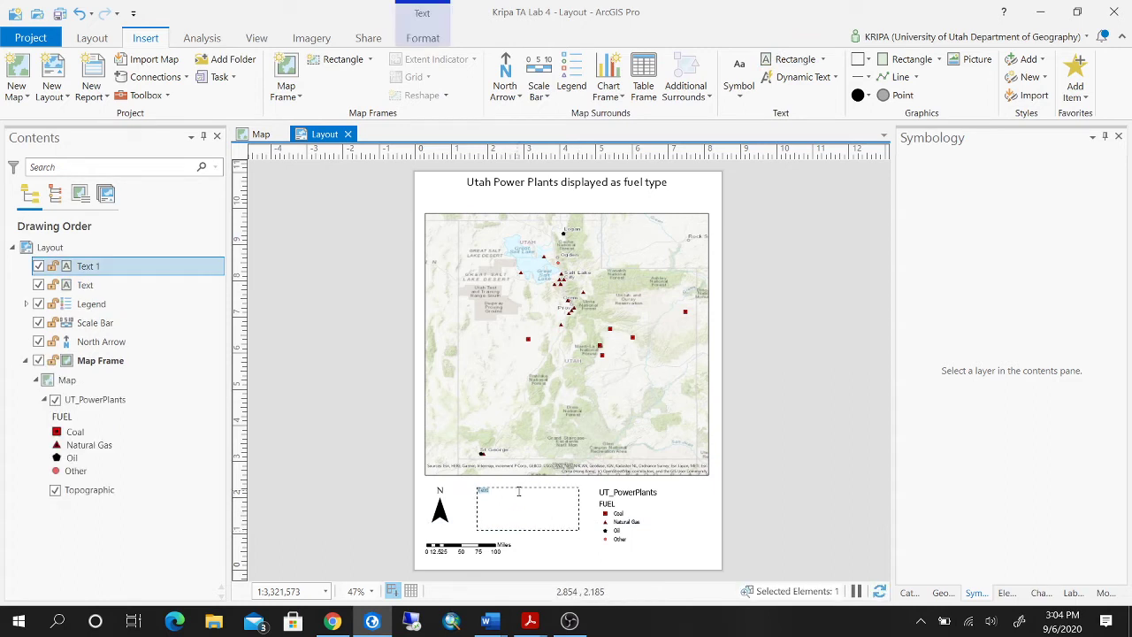
{"action": "type", "text": "e:"}
{"action": "type", "text": " Kripa"}
{"action": "type", "text": " Thapa"}
{"action": "key", "text": "Return"}
{"action": "type", "text": "Date:"}
{"action": "key", "text": "Escape"}
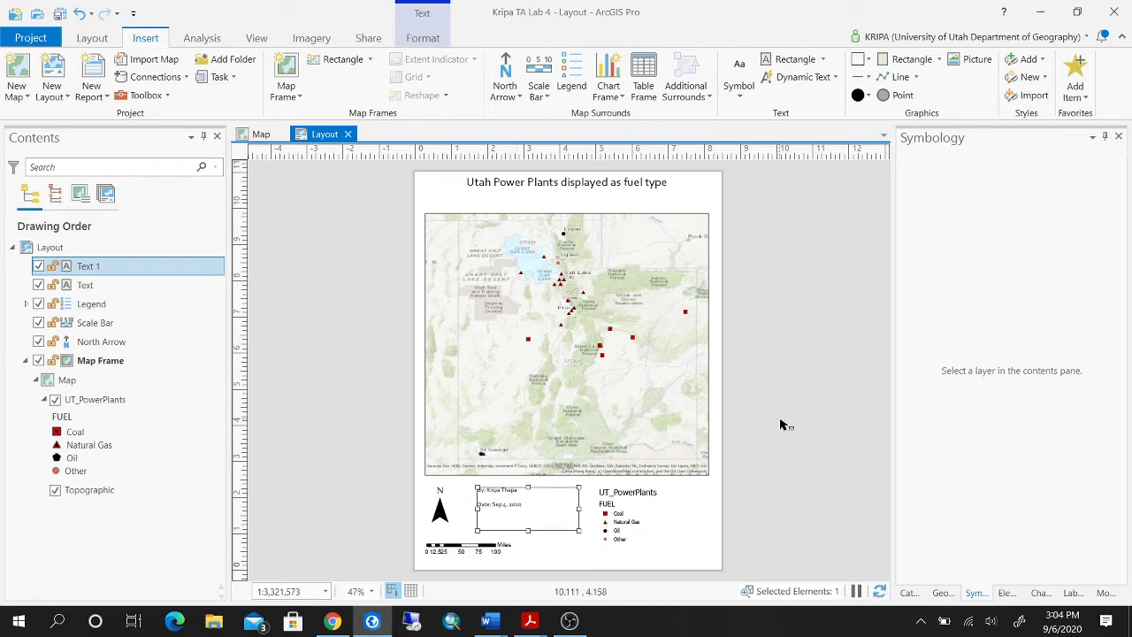
{"action": "left_click", "coordinate": [782, 425]}
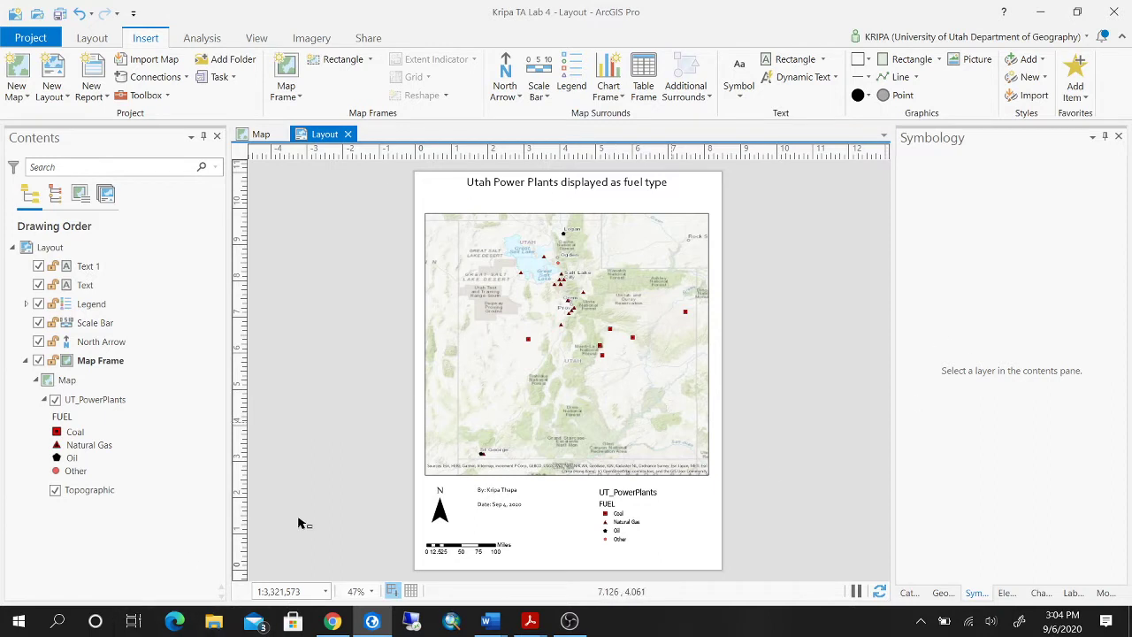
- Export the layout as a PDF named "Lab 4 Deliverable 1" into the GEOG 3100_6100 Lab 4 folder
{"action": "left_click", "coordinate": [366, 38]}
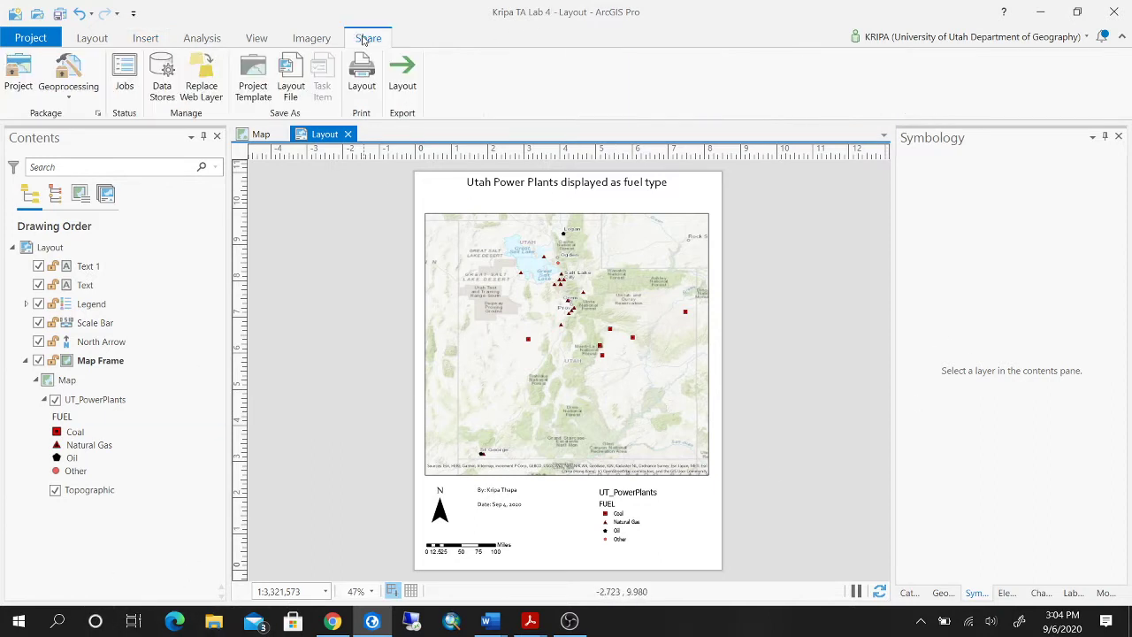
{"action": "left_click", "coordinate": [403, 87]}
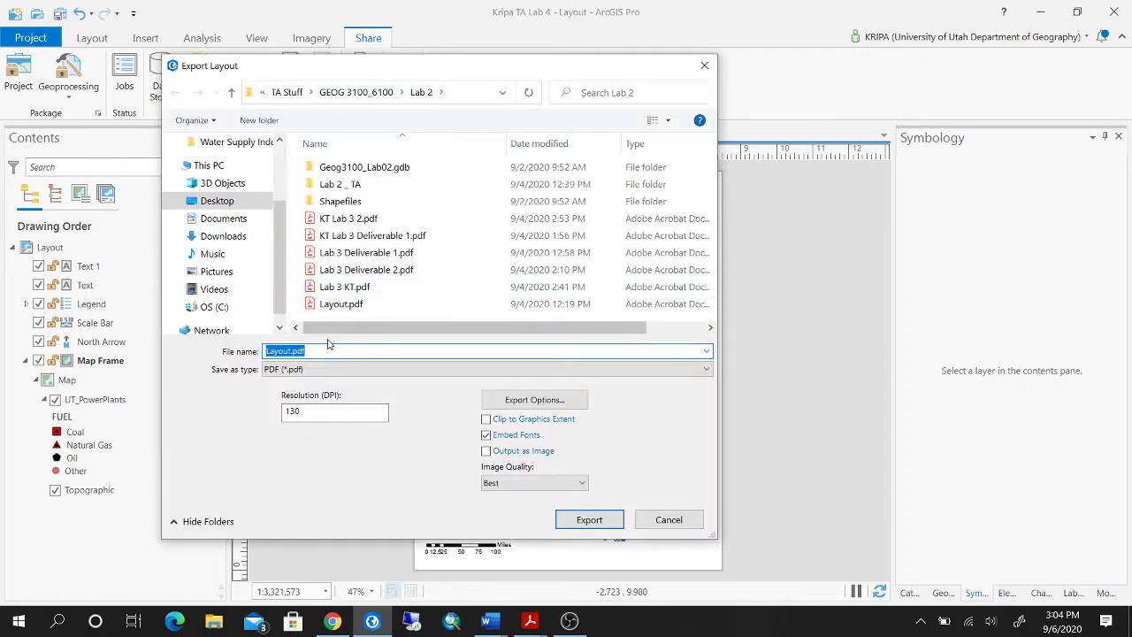
{"action": "left_click", "coordinate": [370, 92]}
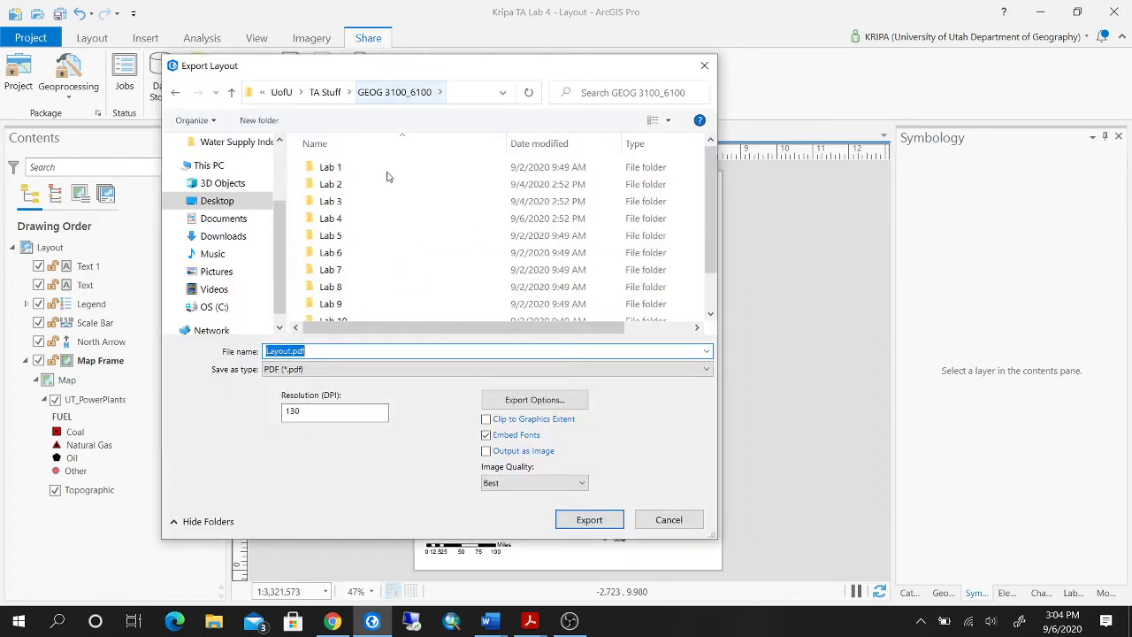
{"action": "left_click", "coordinate": [369, 224]}
{"action": "double_click", "coordinate": [370, 225]}
{"action": "double_click", "coordinate": [321, 350]}
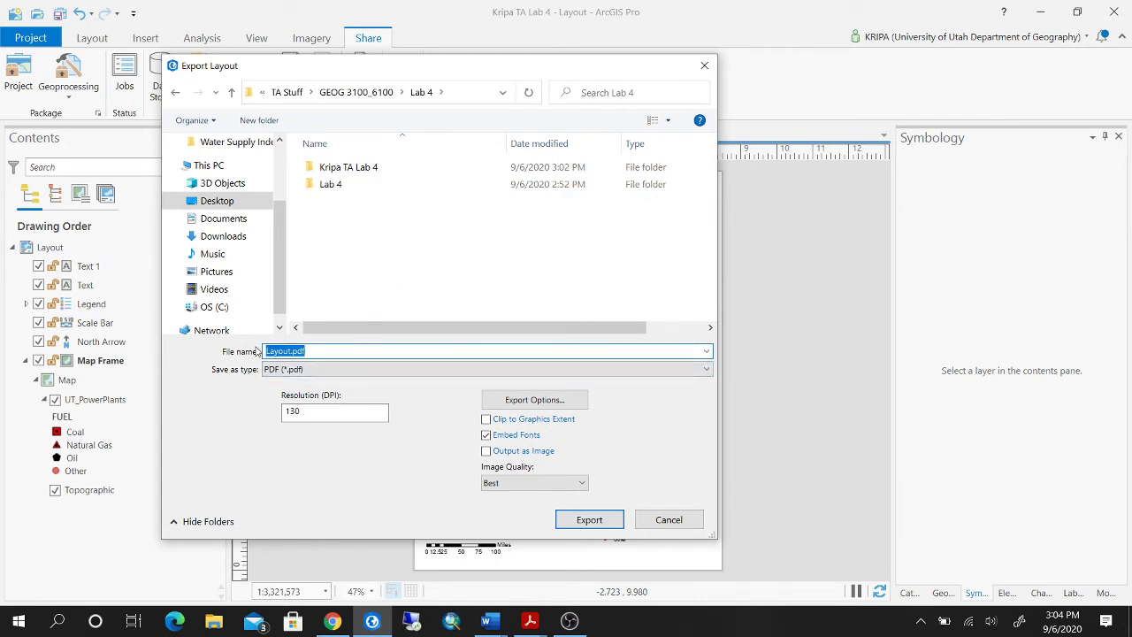
{"action": "type", "text": "la"}
{"action": "key", "text": "BackSpace"}
{"action": "type", "text": "Lab 4"}
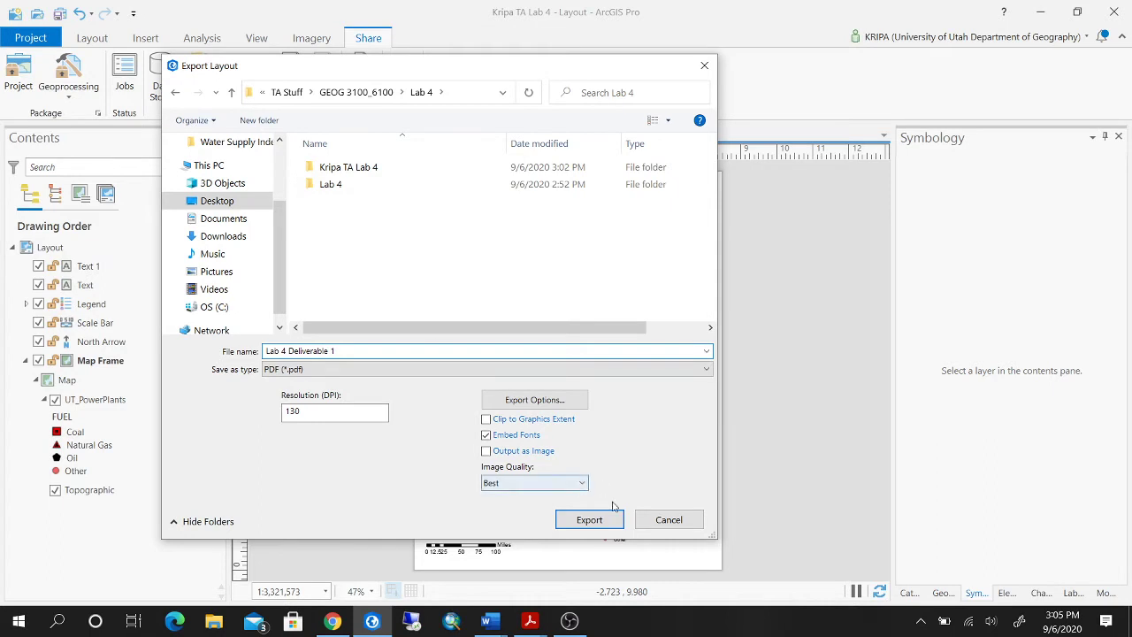
{"action": "left_click", "coordinate": [593, 522]}
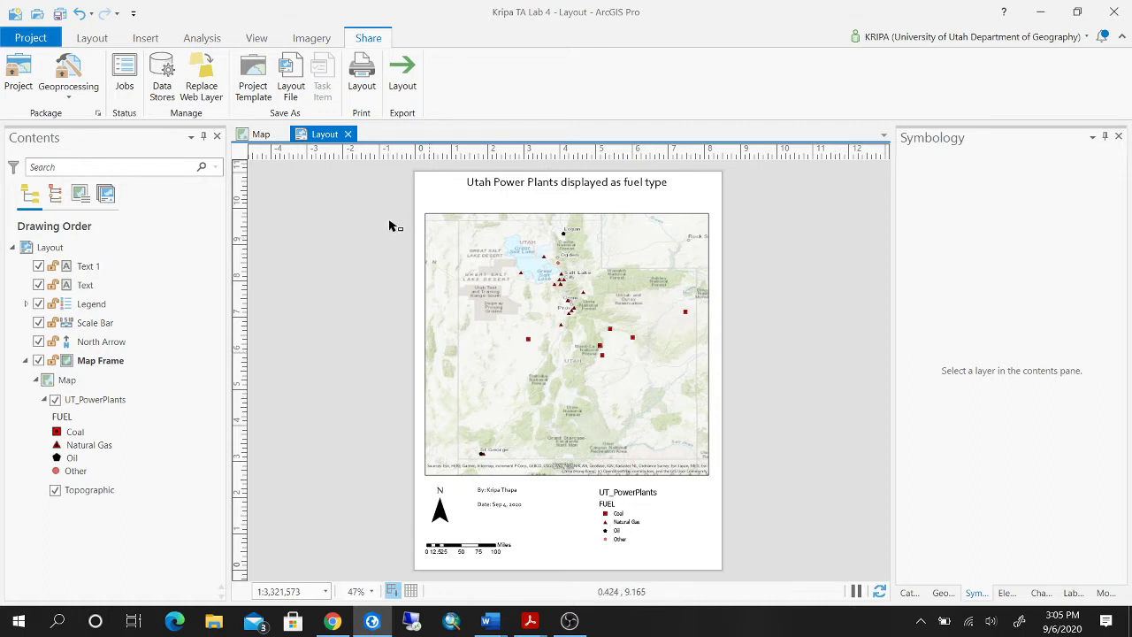
- Close the layout view, check the next task in the Word document GEOG_3100_Lab_04.docx, and save the ArcGIS Pro project
{"action": "left_click", "coordinate": [348, 135]}
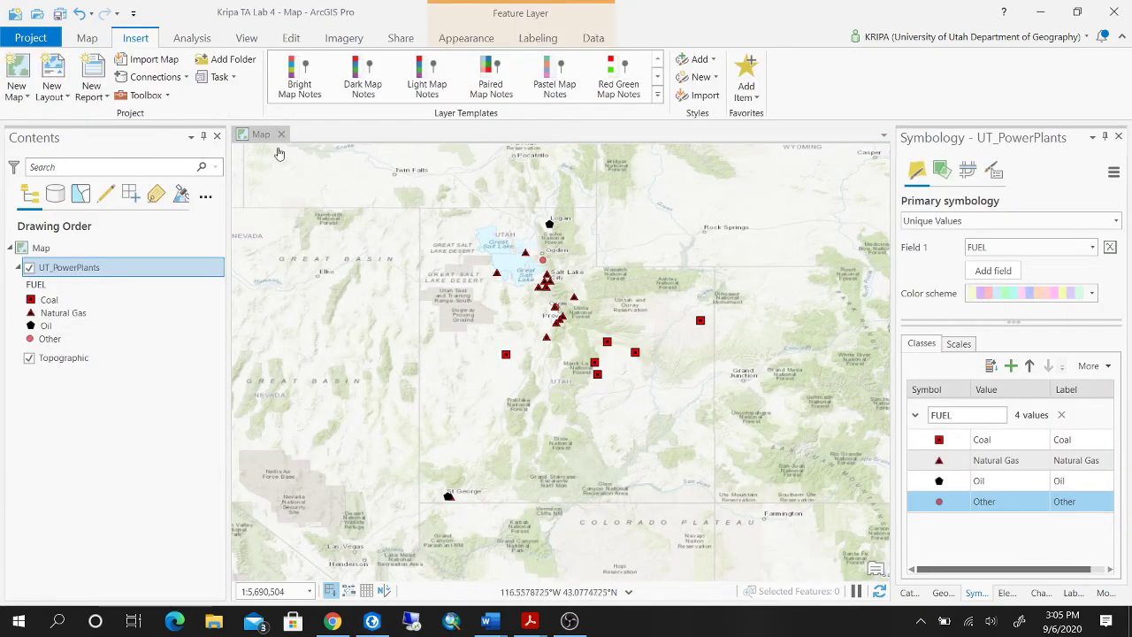
{"action": "mouse_move", "coordinate": [486, 620]}
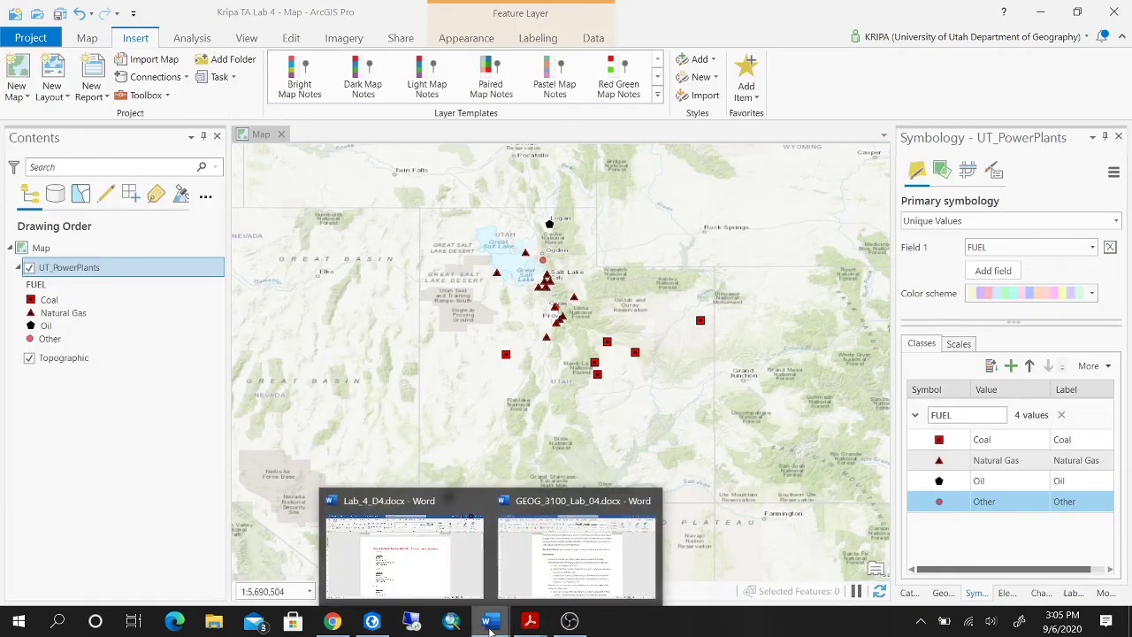
{"action": "left_click", "coordinate": [566, 546]}
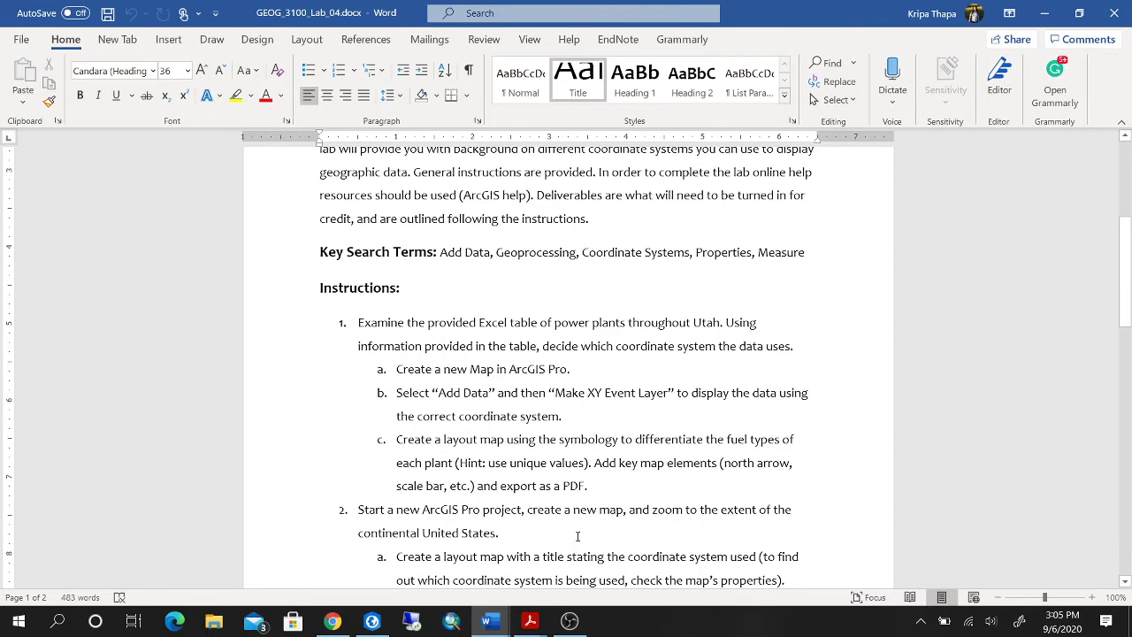
{"action": "left_click", "coordinate": [372, 622]}
{"action": "left_click", "coordinate": [56, 16]}
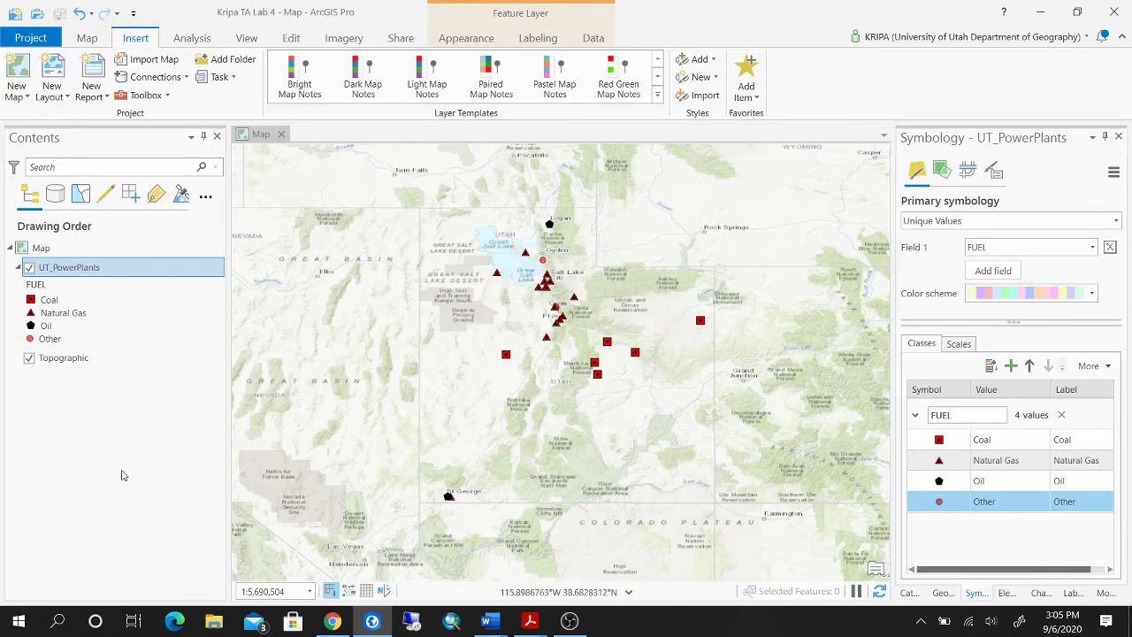
- Close the Utah power plants project, relaunch ArcGIS Pro, and start a new project from the blank Map template
{"action": "left_click", "coordinate": [1113, 11]}
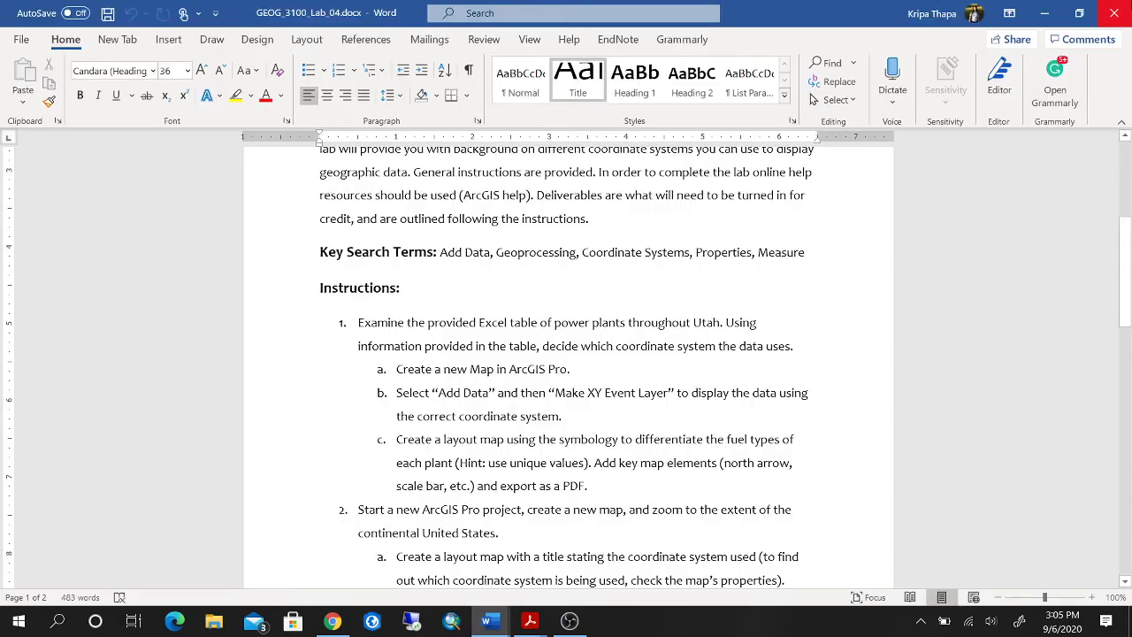
{"action": "left_click", "coordinate": [379, 625]}
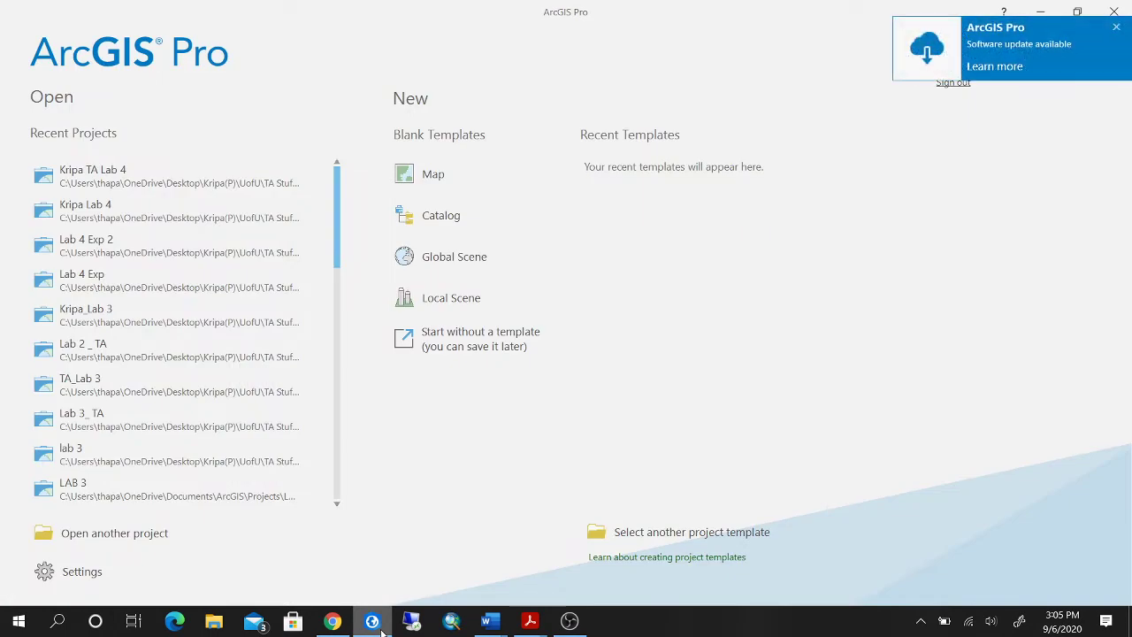
{"action": "left_click", "coordinate": [508, 189]}
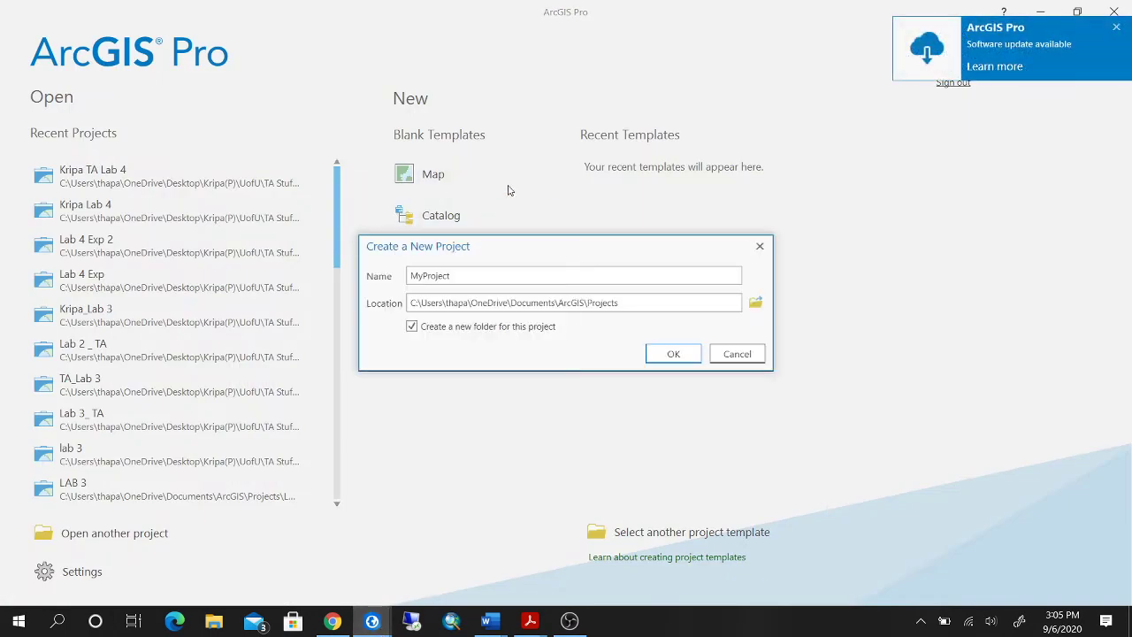
- Name the new project with the author's first name followed by "TA Lab 4 again"
{"action": "left_click_drag", "start_coordinate": [496, 280], "coordinate": [413, 279]}
{"action": "type", "text": "Kripa"}
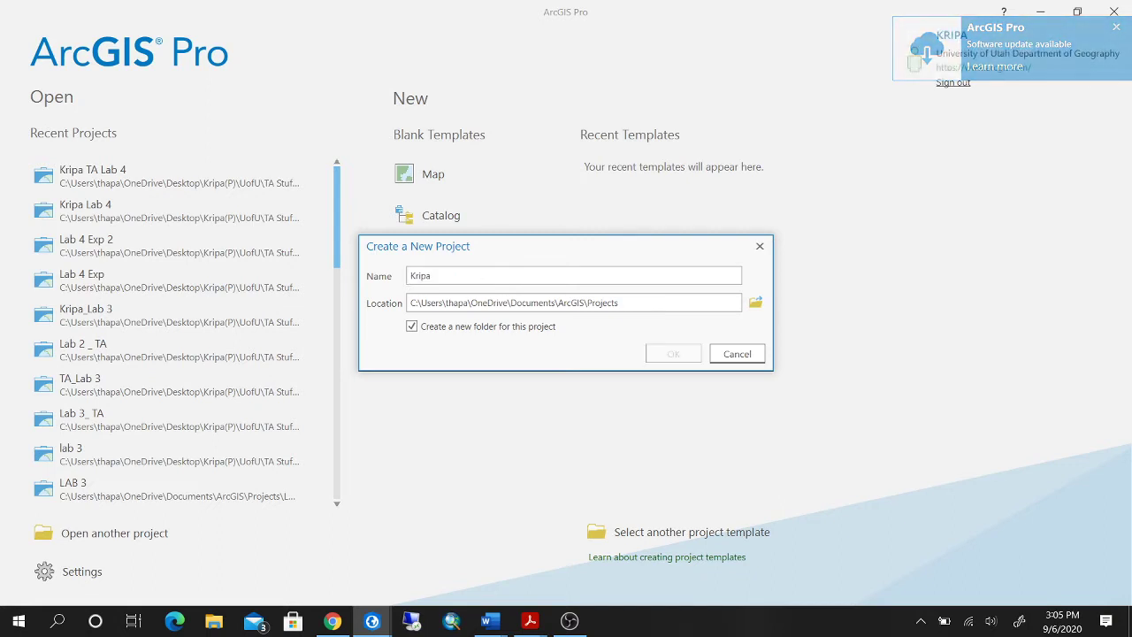
{"action": "type", "text": " TA Lab "}
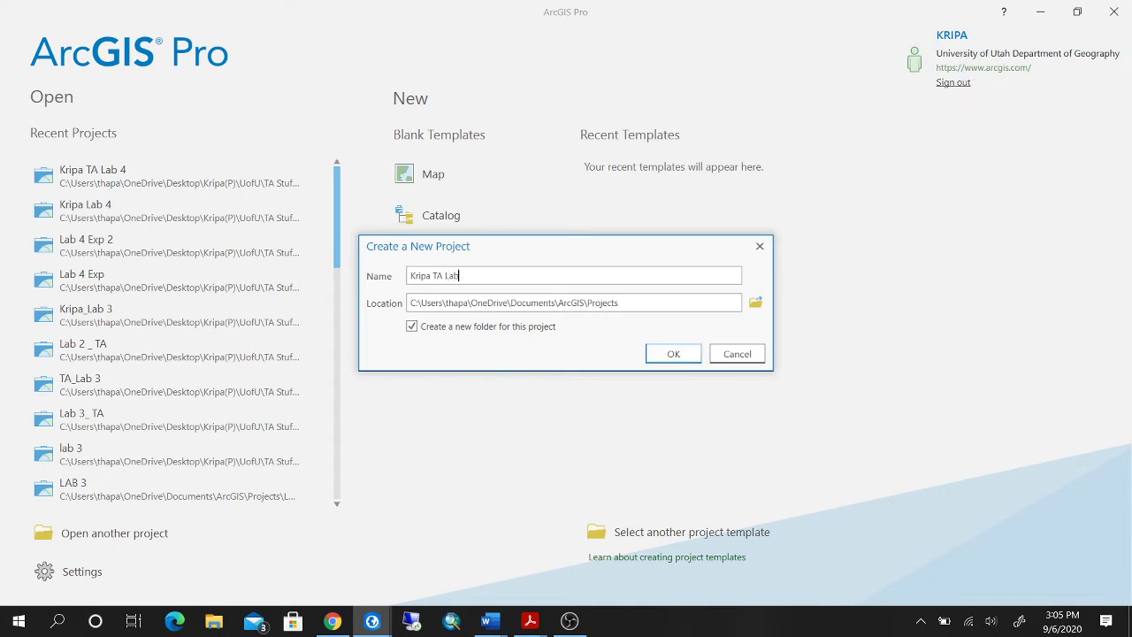
{"action": "type", "text": "4"}
{"action": "key", "text": "Return"}
{"action": "type", "text": "again"}
- Set the project location to the Lab 4 folder in UofU > TA Stuff > GEOG 3100_6100 and create the project
{"action": "left_click", "coordinate": [755, 303]}
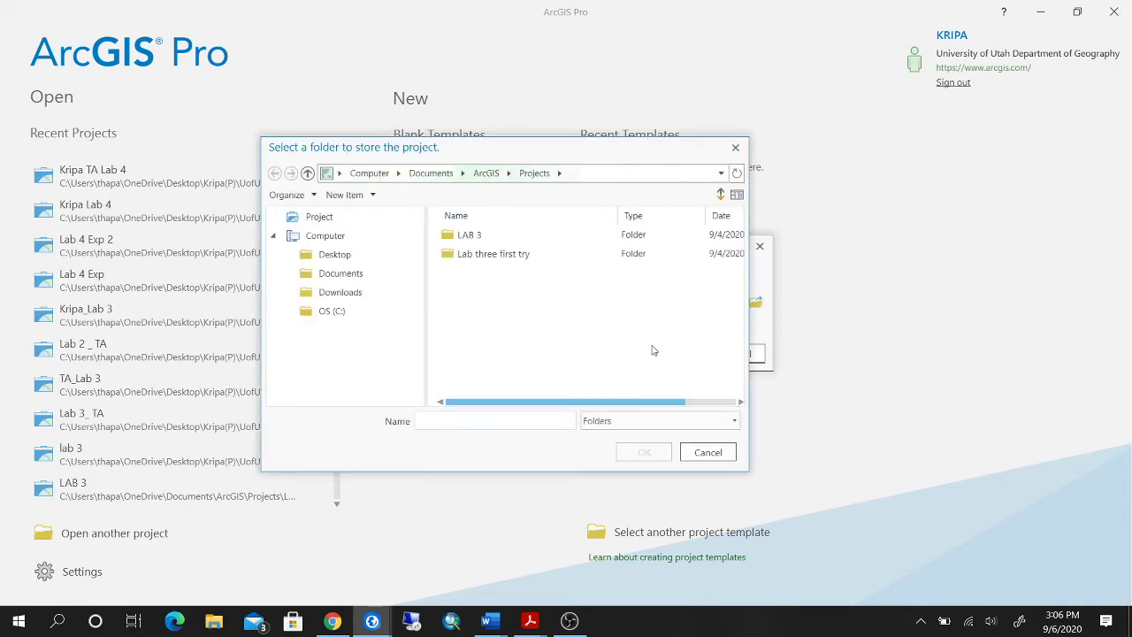
{"action": "left_click", "coordinate": [364, 256]}
{"action": "double_click", "coordinate": [469, 254]}
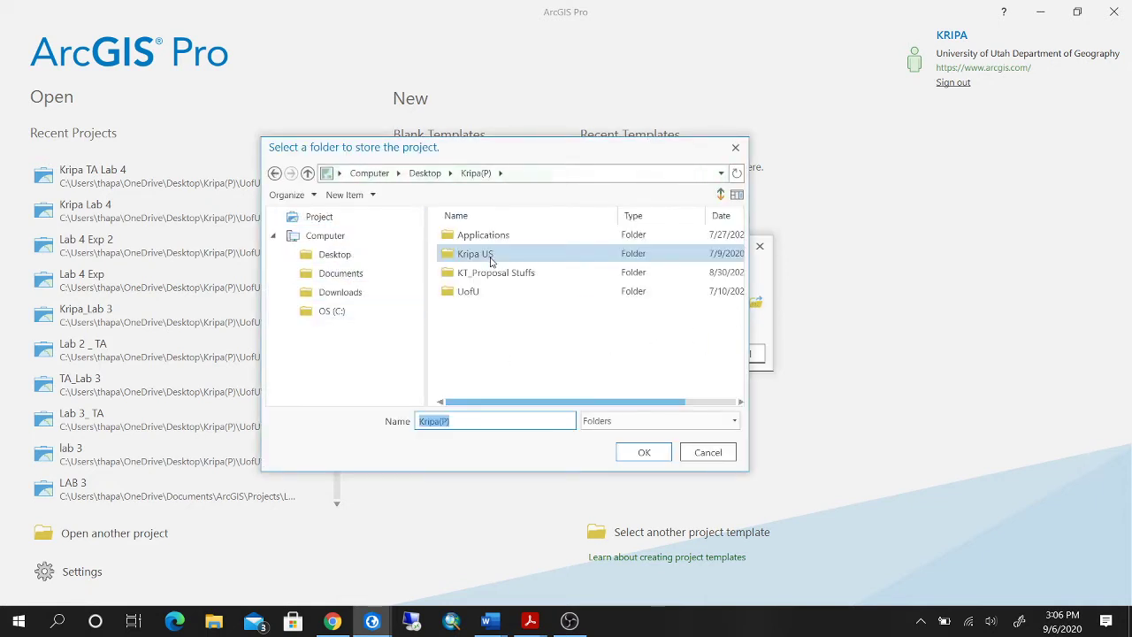
{"action": "double_click", "coordinate": [497, 291]}
{"action": "double_click", "coordinate": [525, 347]}
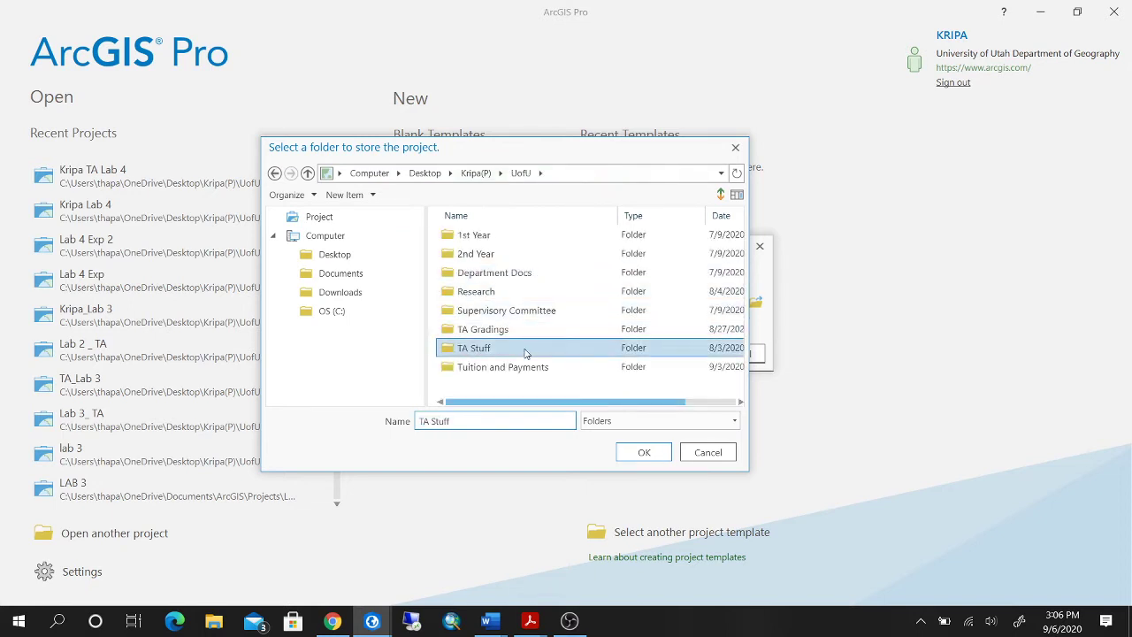
{"action": "double_click", "coordinate": [572, 237]}
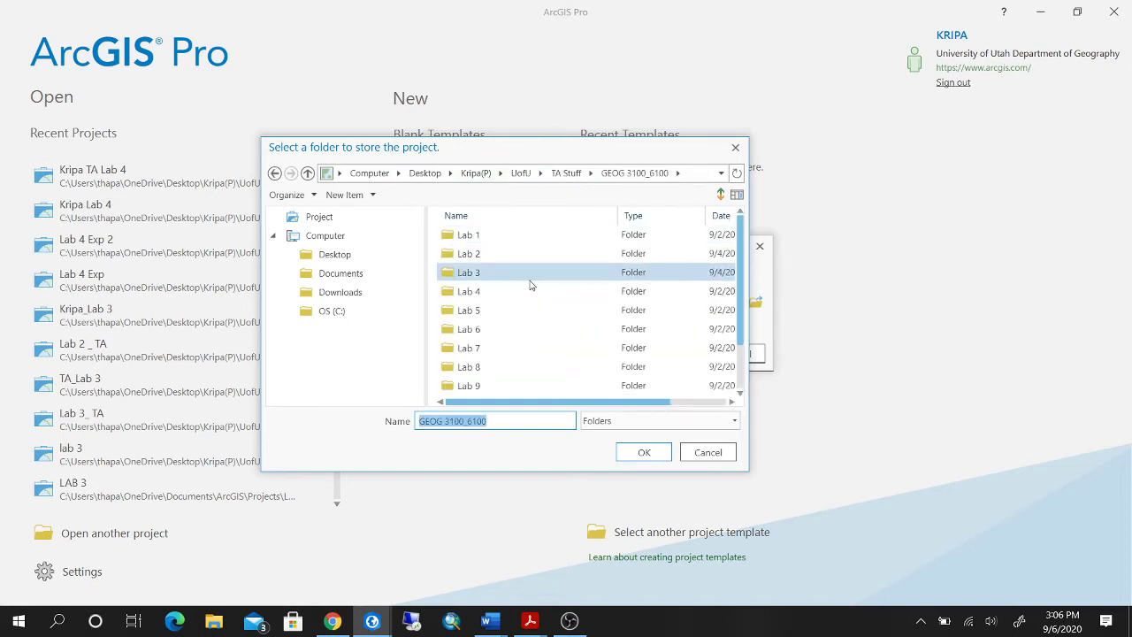
{"action": "double_click", "coordinate": [527, 292]}
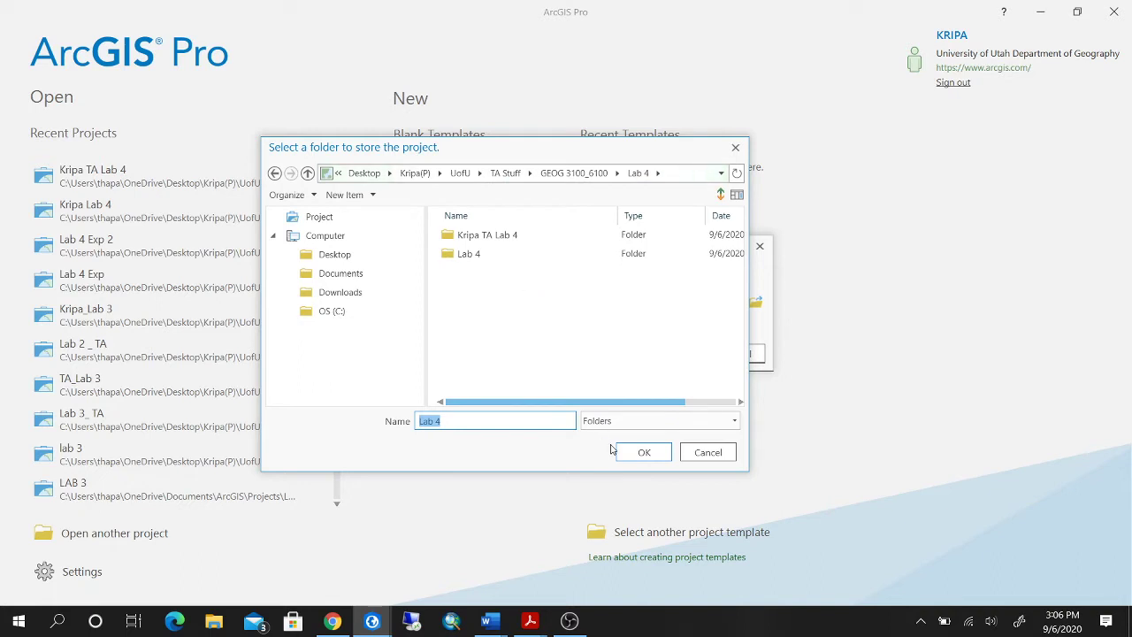
{"action": "left_click", "coordinate": [637, 455]}
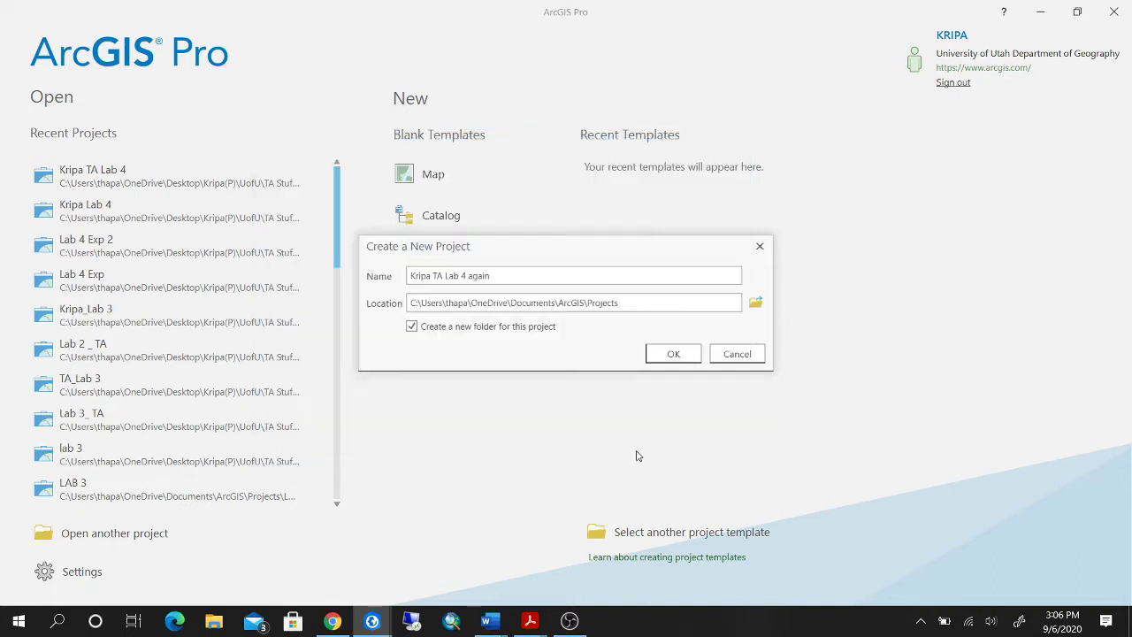
{"action": "left_click", "coordinate": [695, 353]}
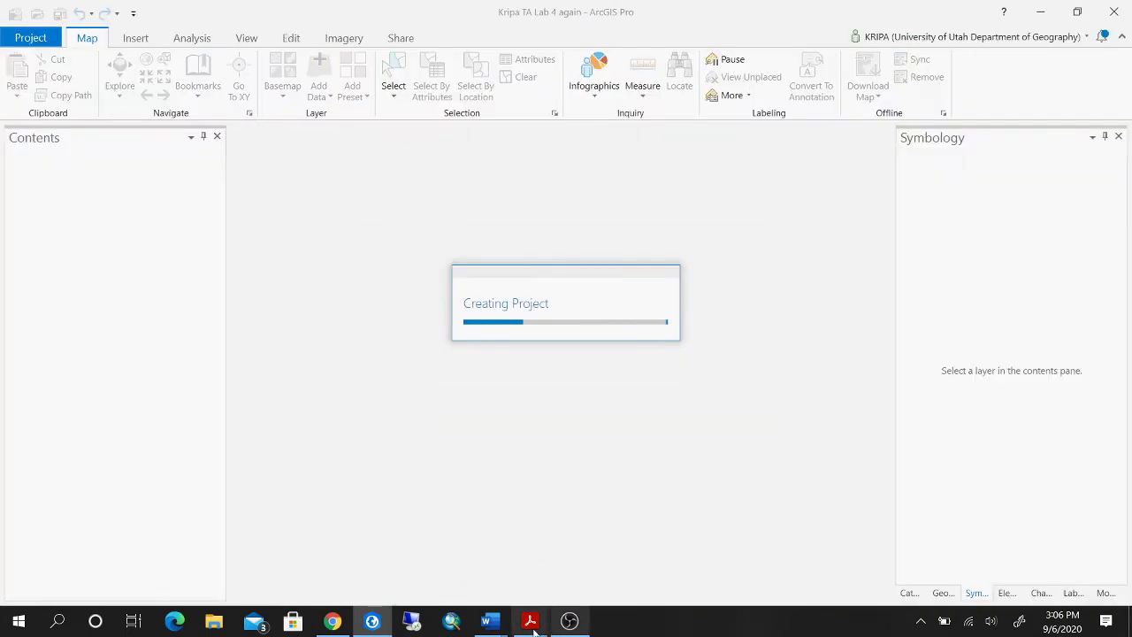
- Switch to GEOG_3100_Lab_04.docx in Word and read the instructions for task 2 on the continental United States map
{"action": "mouse_move", "coordinate": [487, 620]}
{"action": "left_click", "coordinate": [611, 546]}
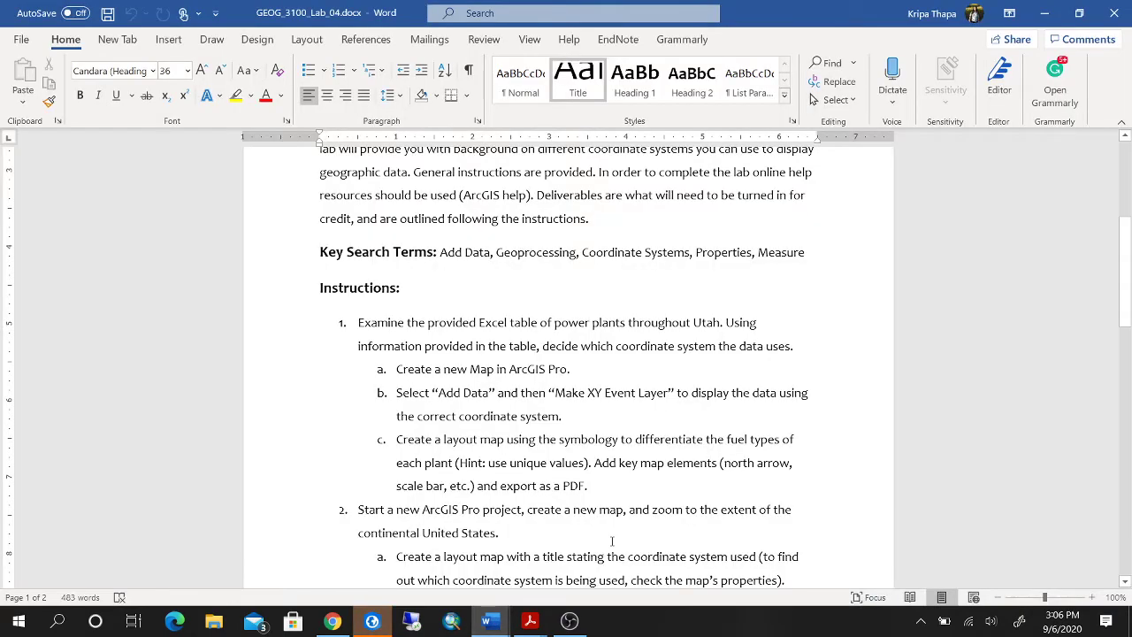
{"action": "scroll", "coordinate": [681, 489], "scroll_direction": "down", "scroll_amount": 5}
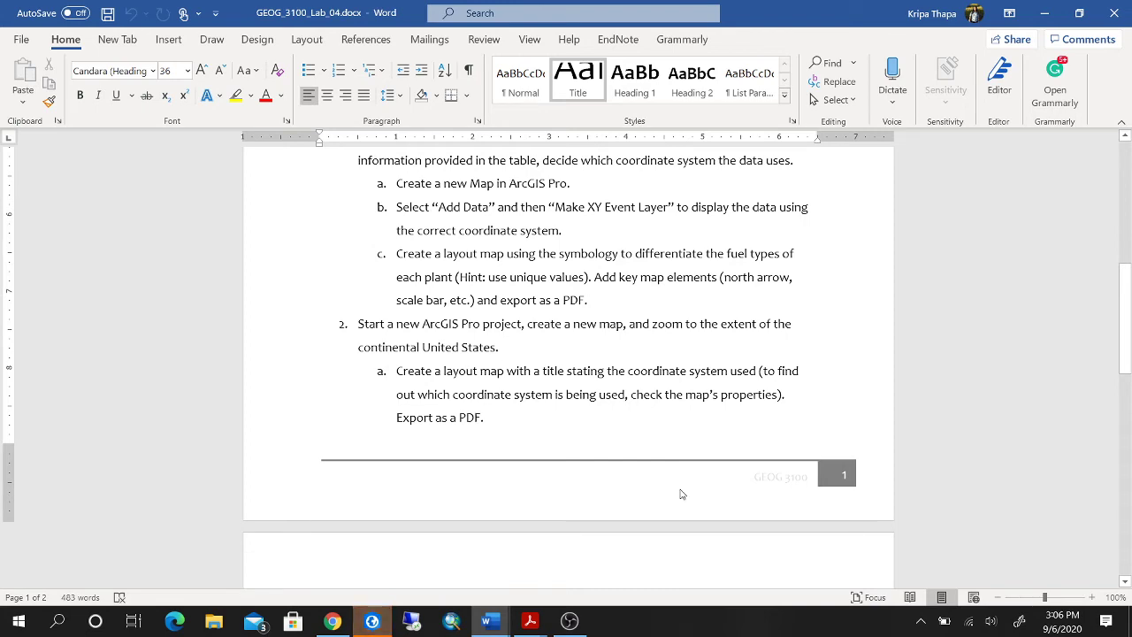
- Return to ArcGIS Pro, zoom the map so the whole continental United States is in view, and save the project
{"action": "left_click", "coordinate": [371, 621]}
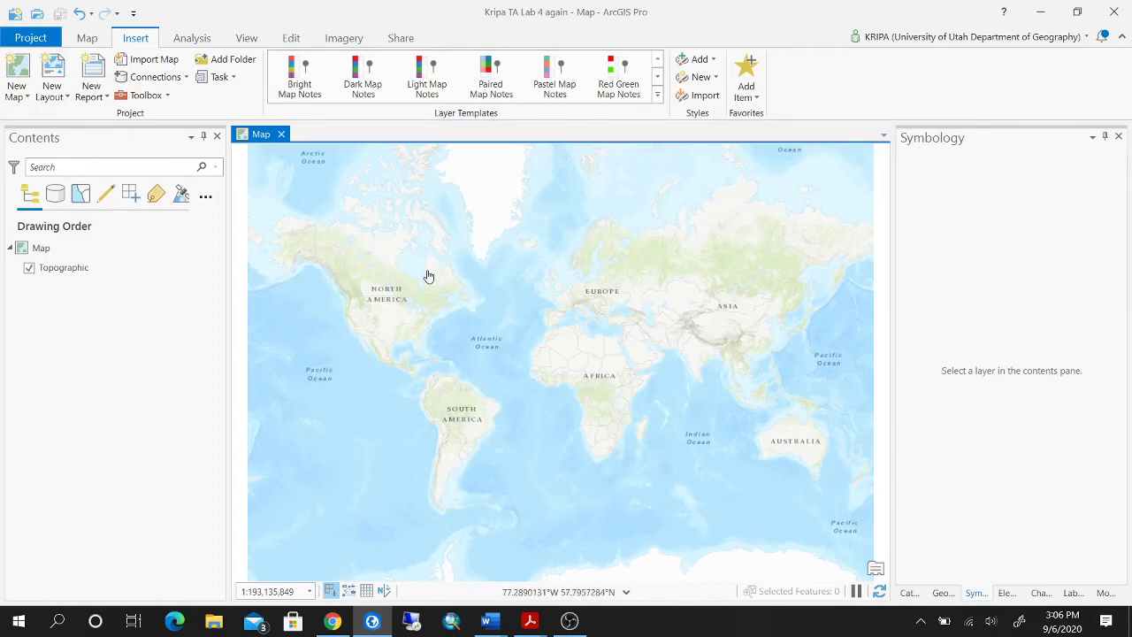
{"action": "scroll", "coordinate": [434, 263], "scroll_direction": "up", "scroll_amount": 2}
{"action": "left_click_drag", "start_coordinate": [434, 262], "coordinate": [663, 278]}
{"action": "scroll", "coordinate": [672, 284], "scroll_direction": "up", "scroll_amount": 2}
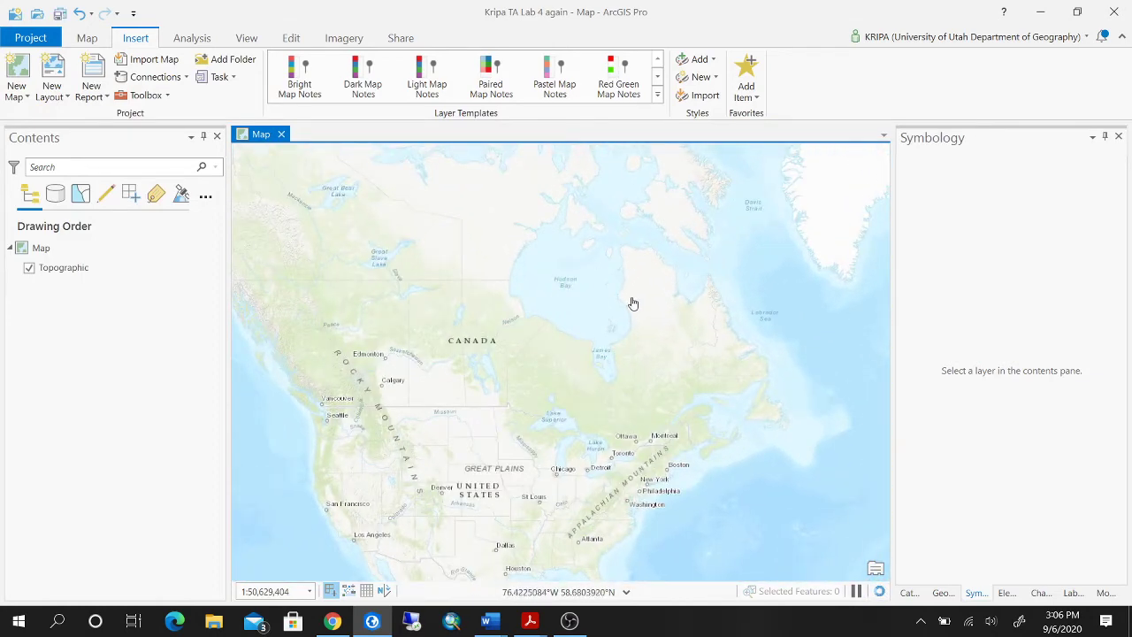
{"action": "scroll", "coordinate": [723, 265], "scroll_direction": "up", "scroll_amount": 2}
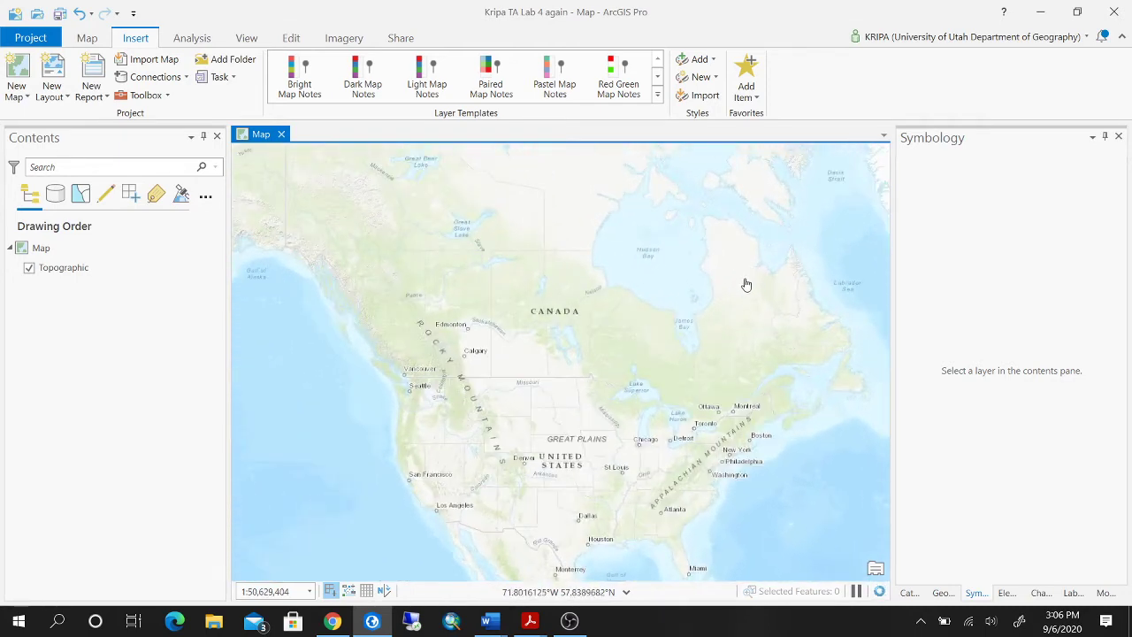
{"action": "mouse_move", "coordinate": [745, 284]}
{"action": "left_mouse_down"}
{"action": "mouse_move", "coordinate": [725, 242]}
{"action": "mouse_move", "coordinate": [753, 259]}
{"action": "mouse_move", "coordinate": [730, 245]}
{"action": "mouse_move", "coordinate": [738, 263]}
{"action": "left_mouse_up"}
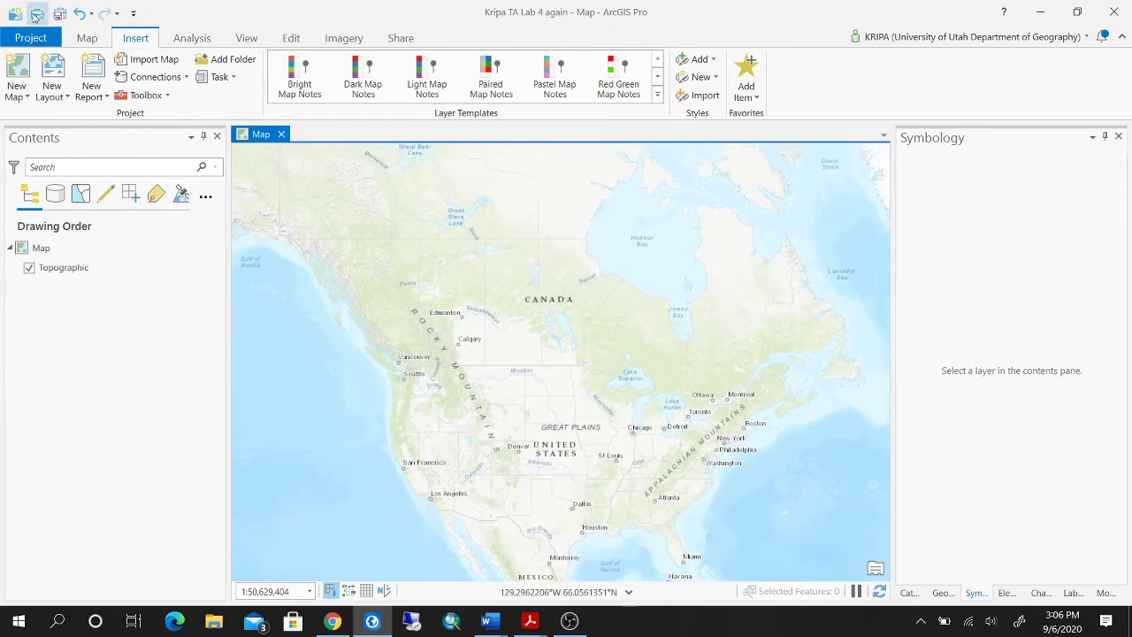
{"action": "left_click", "coordinate": [36, 14]}
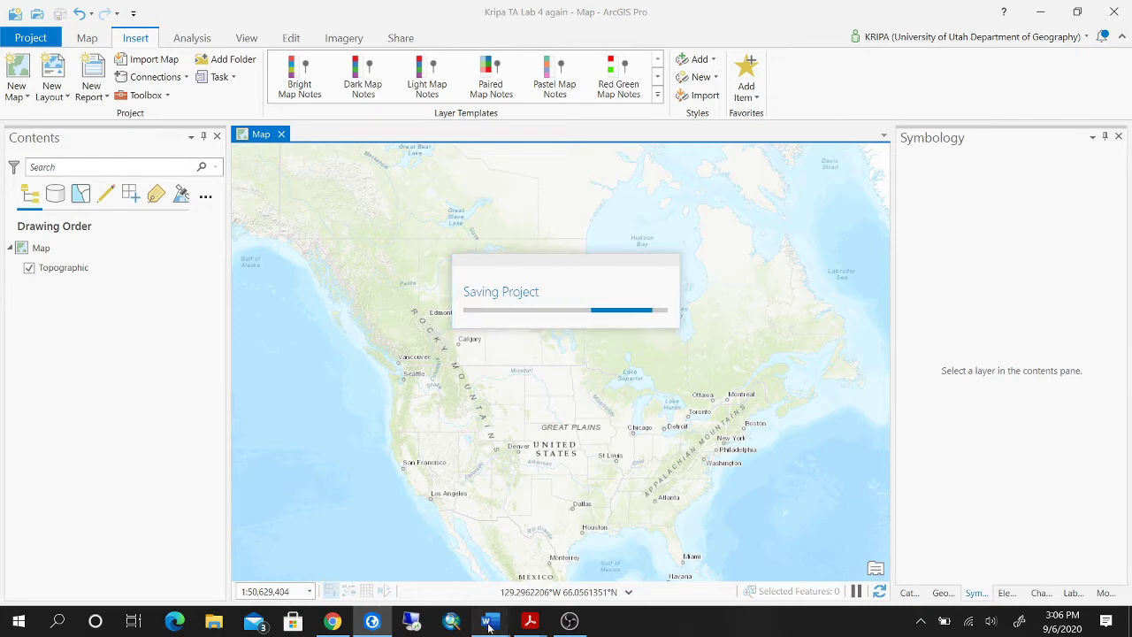
- Reread the layout title and PDF export requirements of task 2a in the Word document, and return to ArcGIS Pro
{"action": "mouse_move", "coordinate": [489, 625]}
{"action": "left_click", "coordinate": [575, 530]}
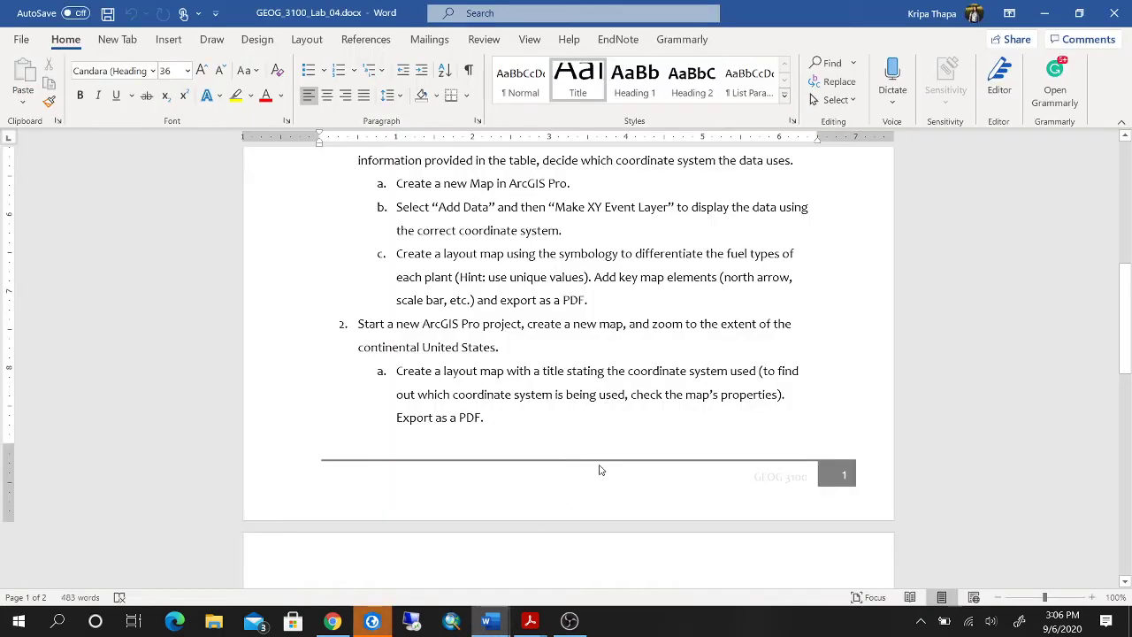
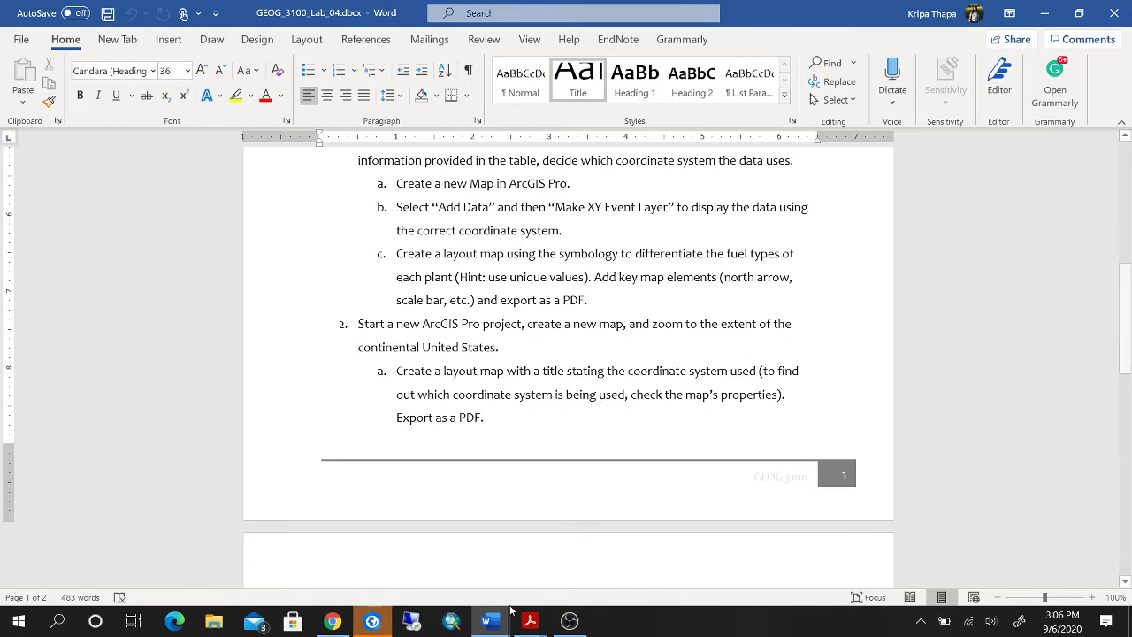
{"action": "left_click", "coordinate": [369, 624]}
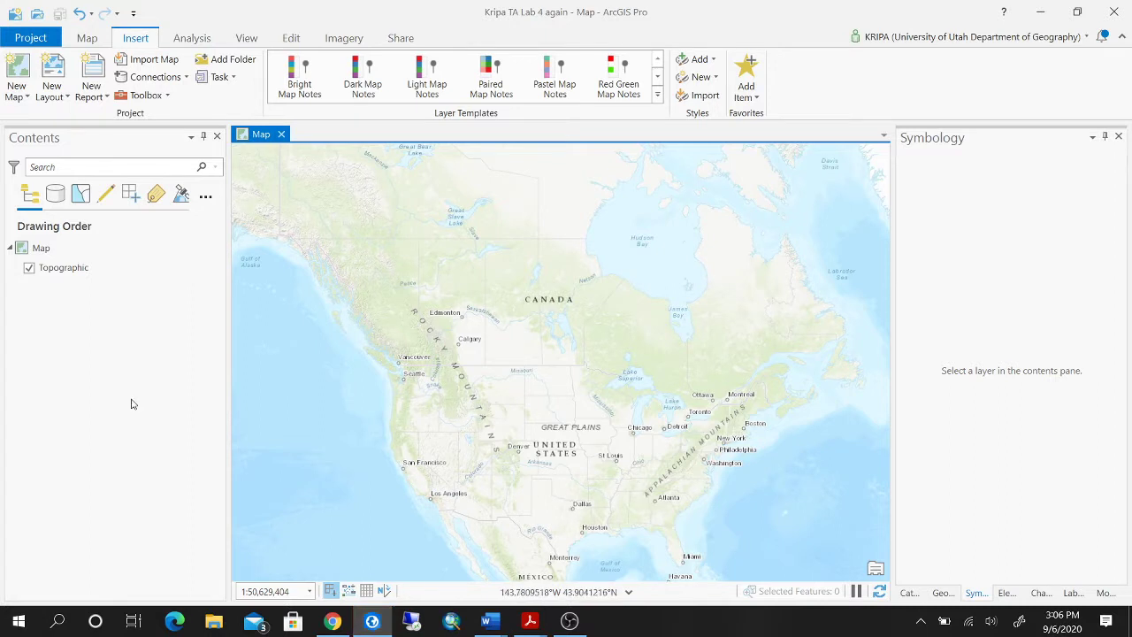
- Copy the projected coordinate system name, WGS 1984 Web Mercator Auxiliary Sphere, from the Topographic layer's source properties
{"action": "left_click", "coordinate": [95, 272]}
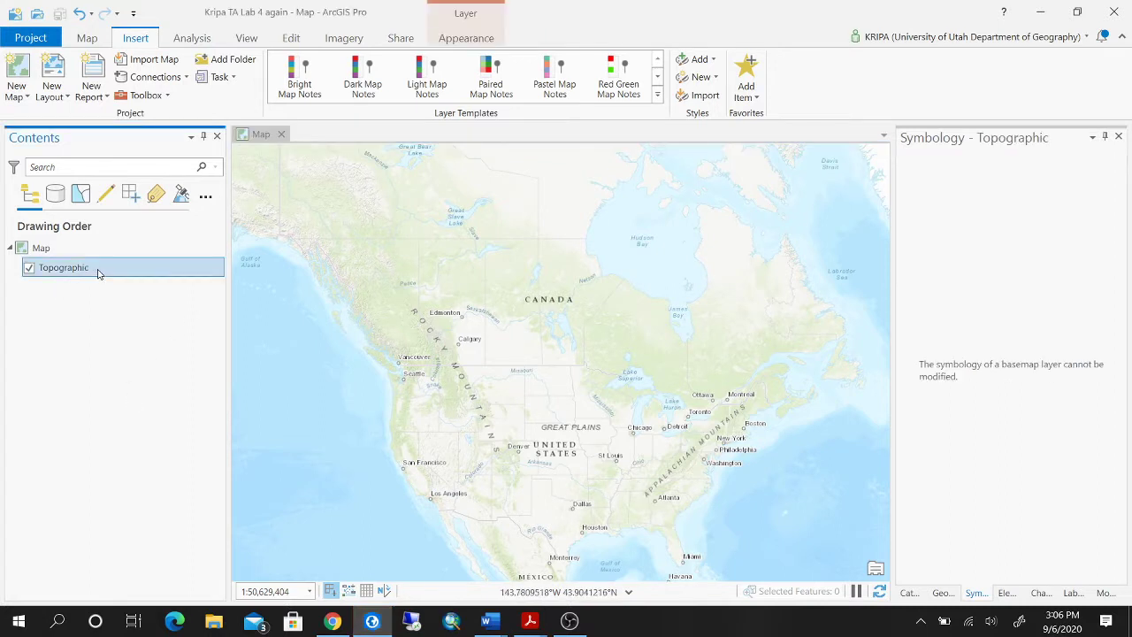
{"action": "right_click", "coordinate": [98, 274]}
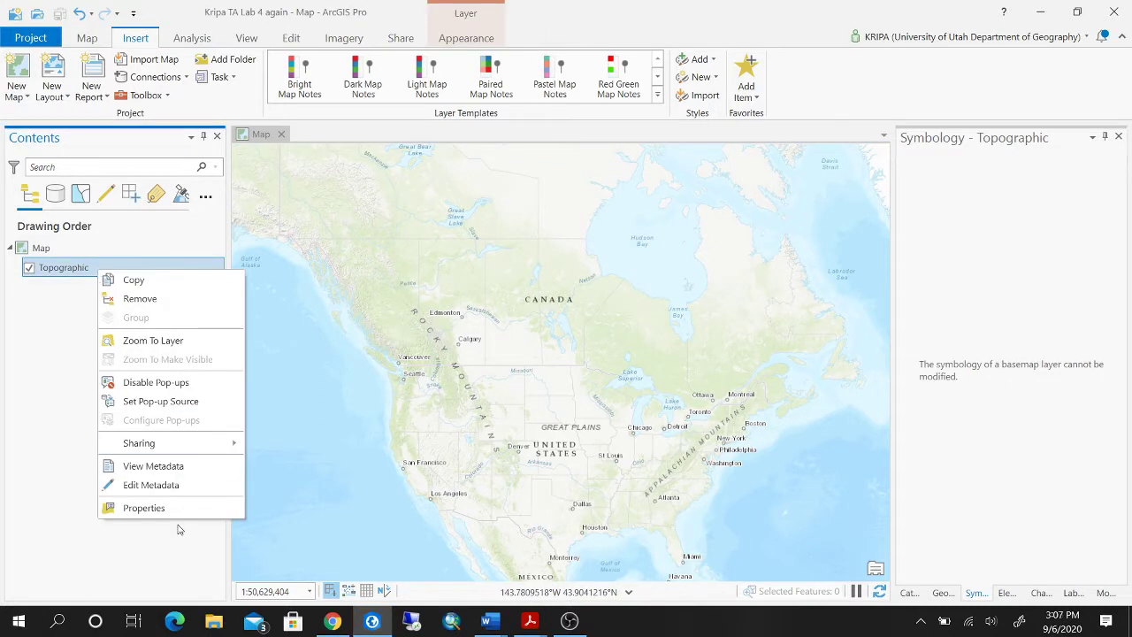
{"action": "left_click", "coordinate": [176, 513]}
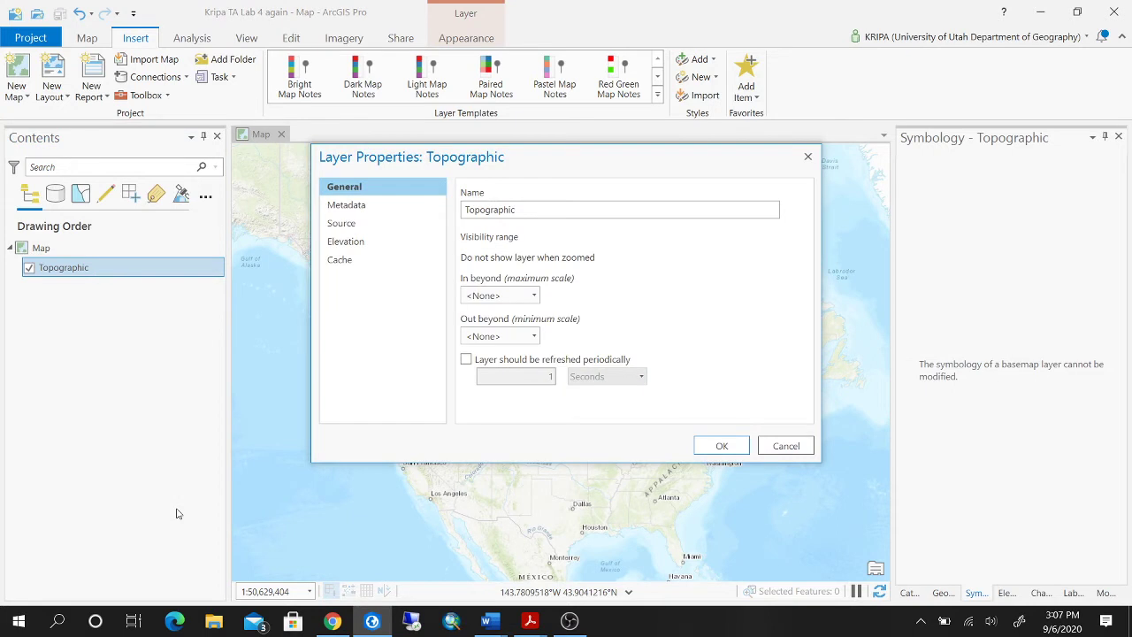
{"action": "left_click", "coordinate": [384, 227]}
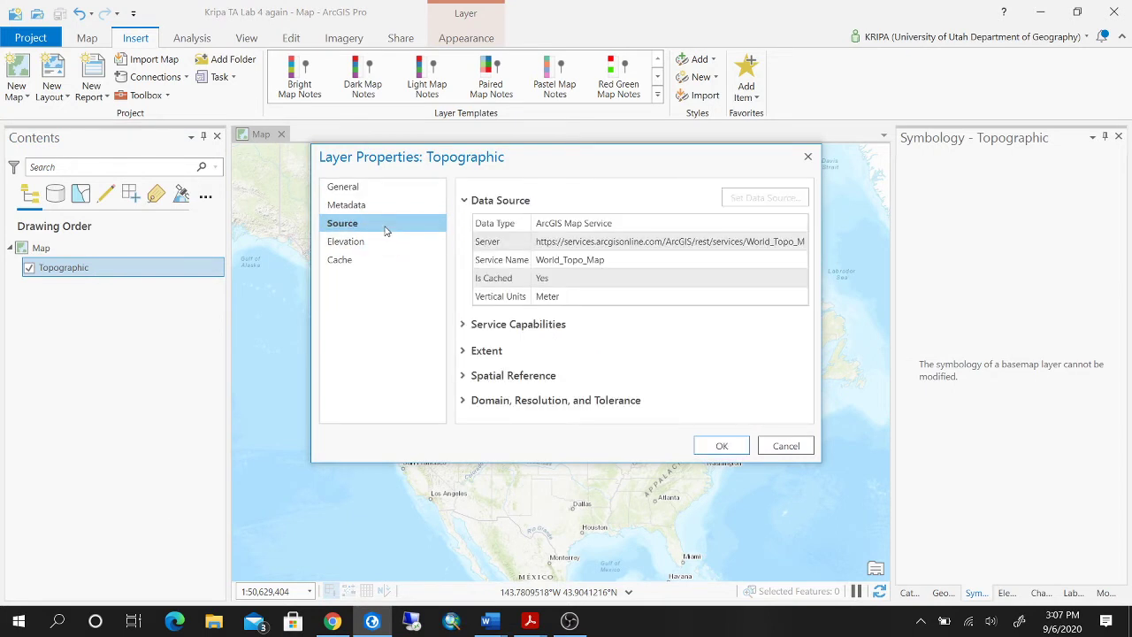
{"action": "left_click", "coordinate": [463, 376]}
{"action": "scroll", "coordinate": [757, 357], "scroll_direction": "down", "scroll_amount": 1}
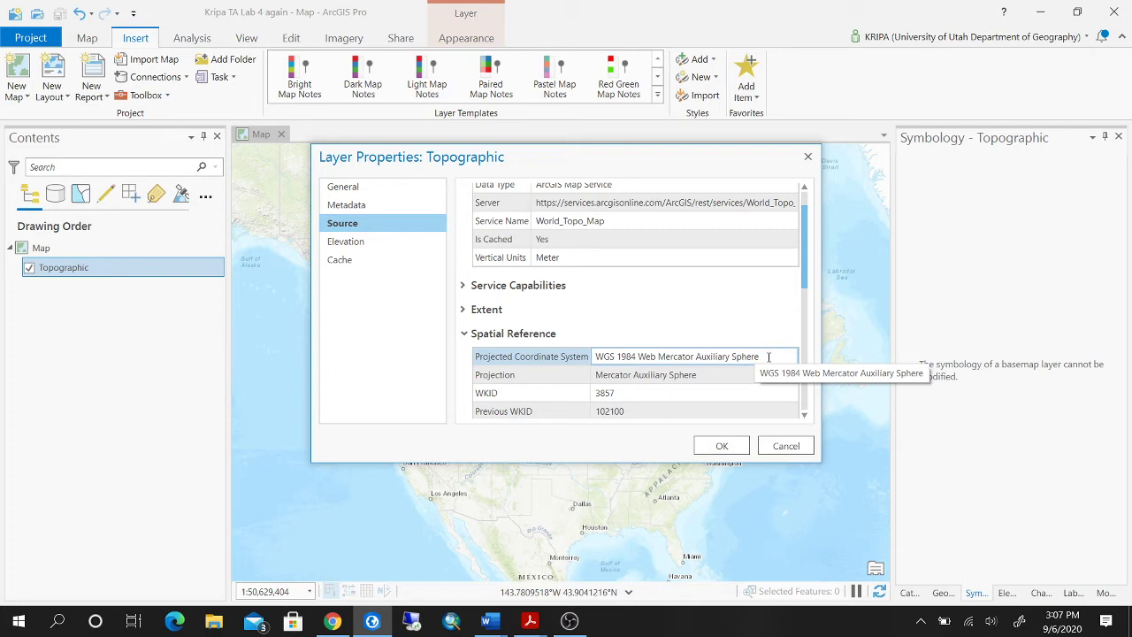
{"action": "left_click_drag", "start_coordinate": [768, 357], "coordinate": [594, 358]}
{"action": "right_click", "coordinate": [623, 360]}
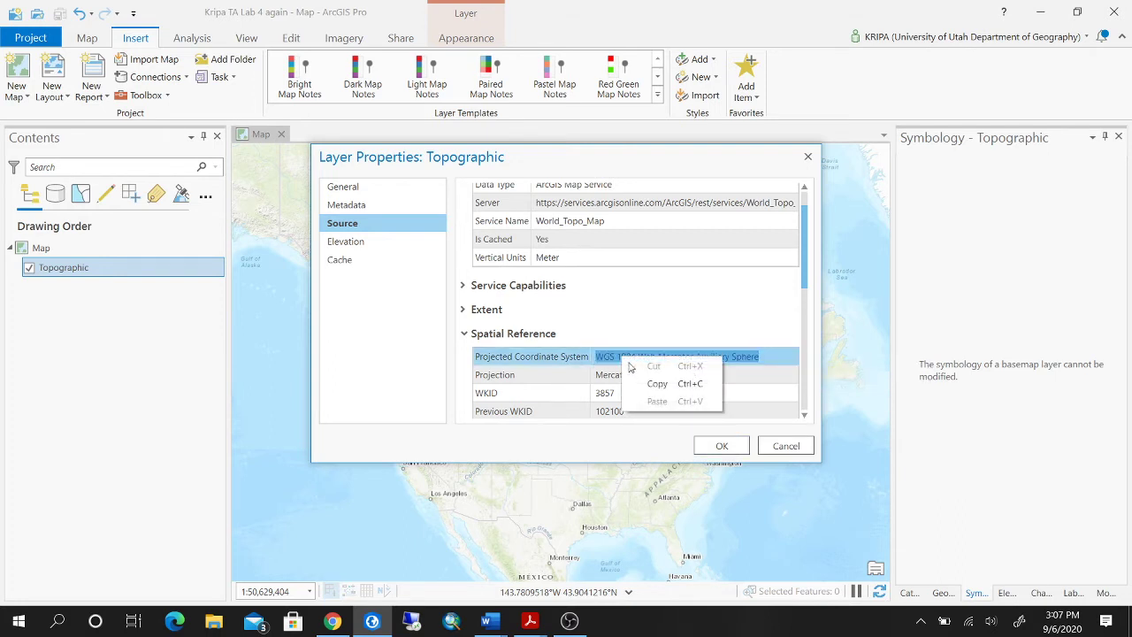
{"action": "left_click", "coordinate": [655, 379]}
{"action": "left_click", "coordinate": [722, 446]}
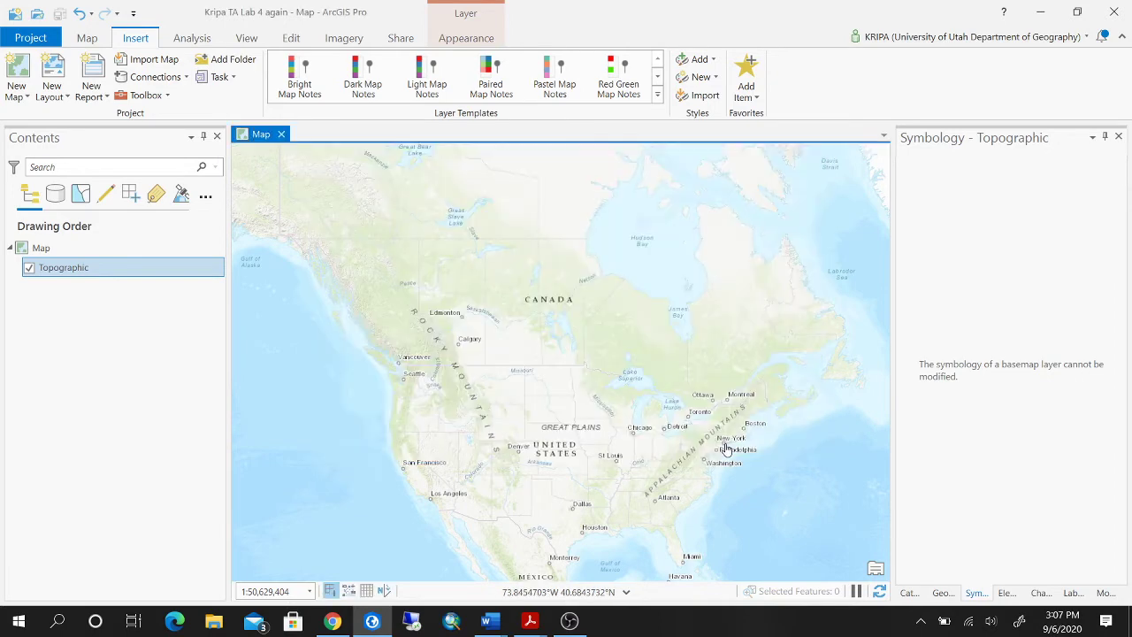
- Create a portrait letter-size layout and draw a map frame with the 1:50,629,404 view across nearly the full page width
{"action": "left_click", "coordinate": [58, 99]}
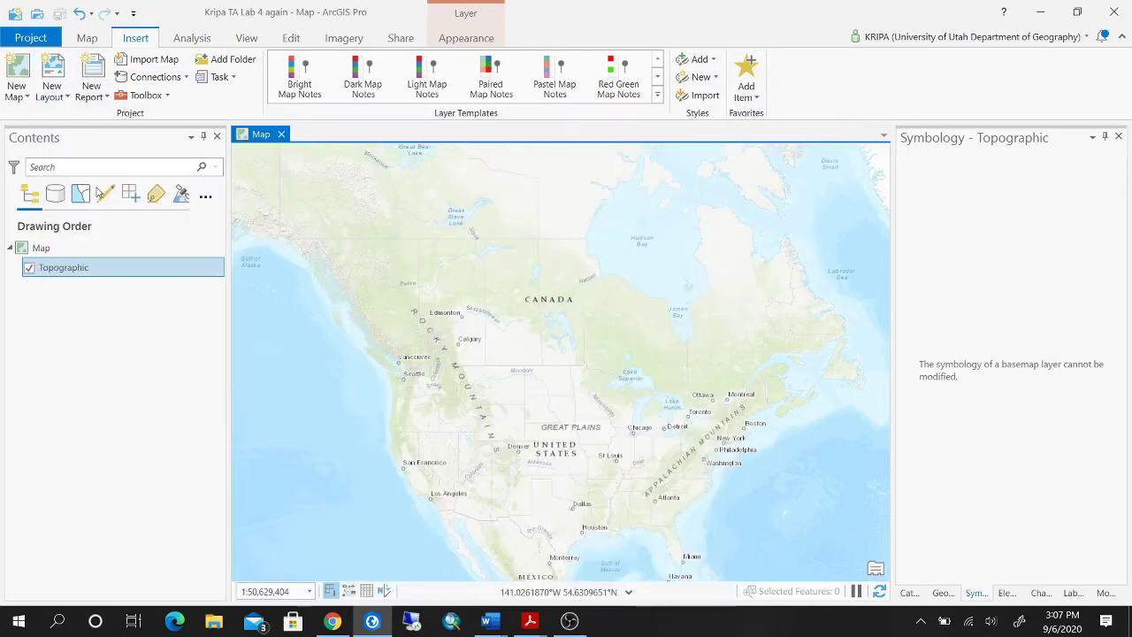
{"action": "left_click", "coordinate": [98, 187]}
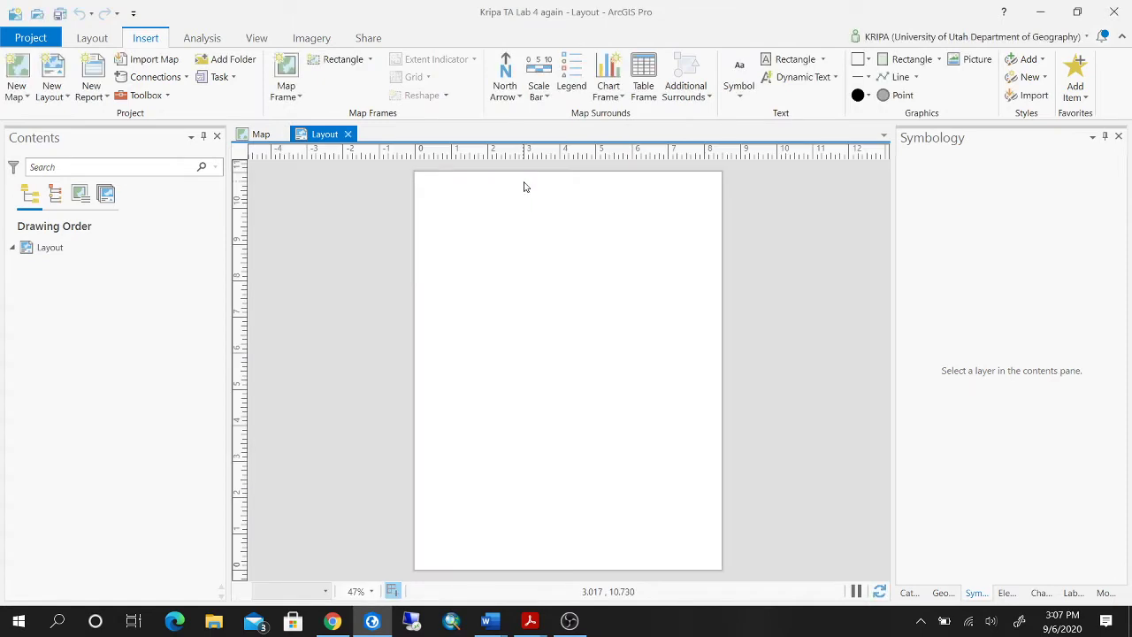
{"action": "left_click", "coordinate": [286, 88]}
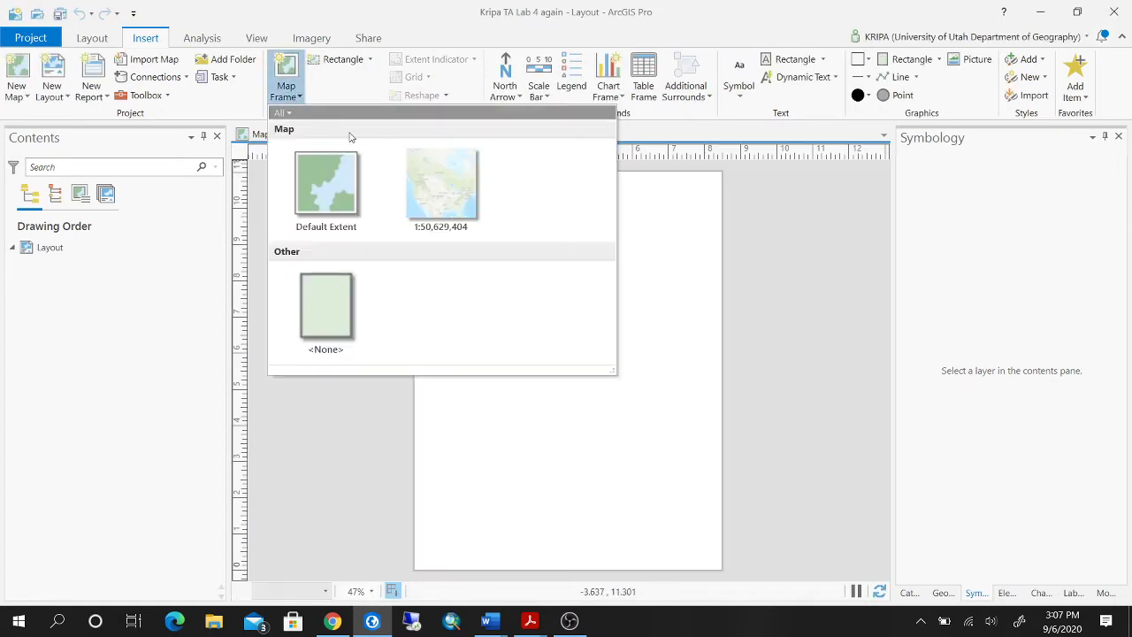
{"action": "left_click", "coordinate": [442, 186]}
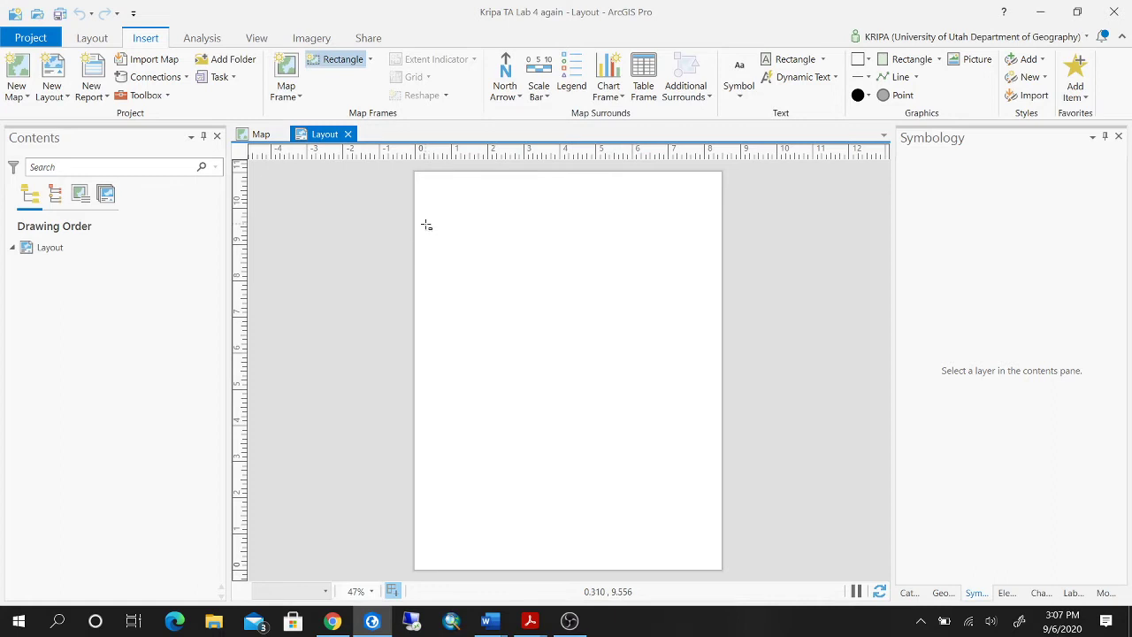
{"action": "left_click_drag", "start_coordinate": [426, 225], "coordinate": [712, 492]}
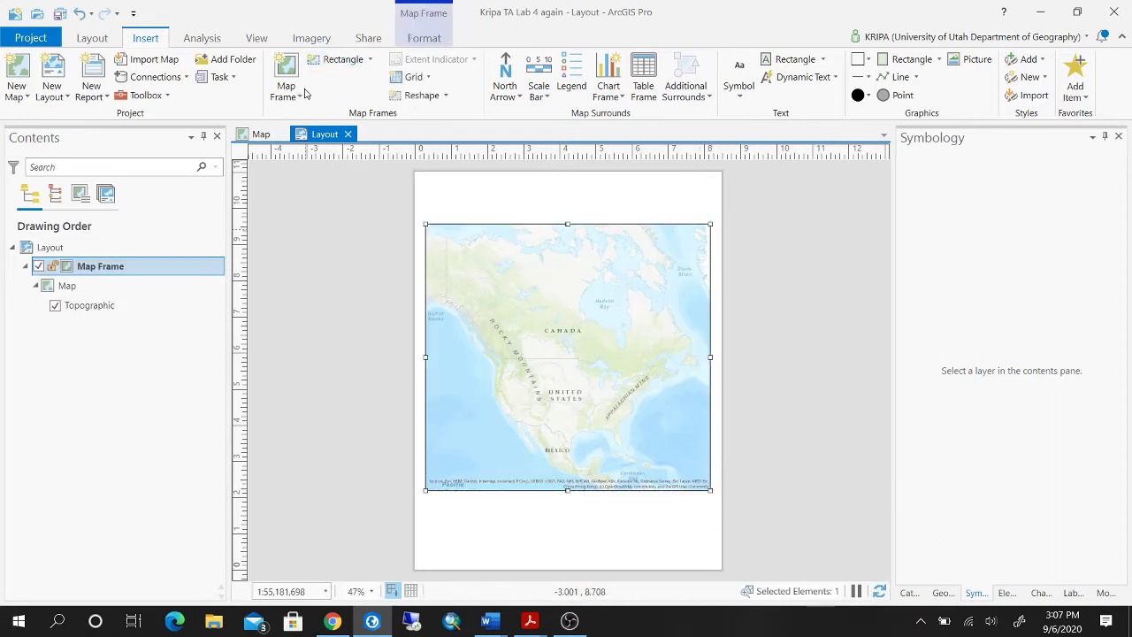
- Add a Title (Sans Serif) text box spanning the page width above the map frame, reading "WGS 1984 Web Mercator Auxiliary Sphere"
{"action": "left_click", "coordinate": [742, 94]}
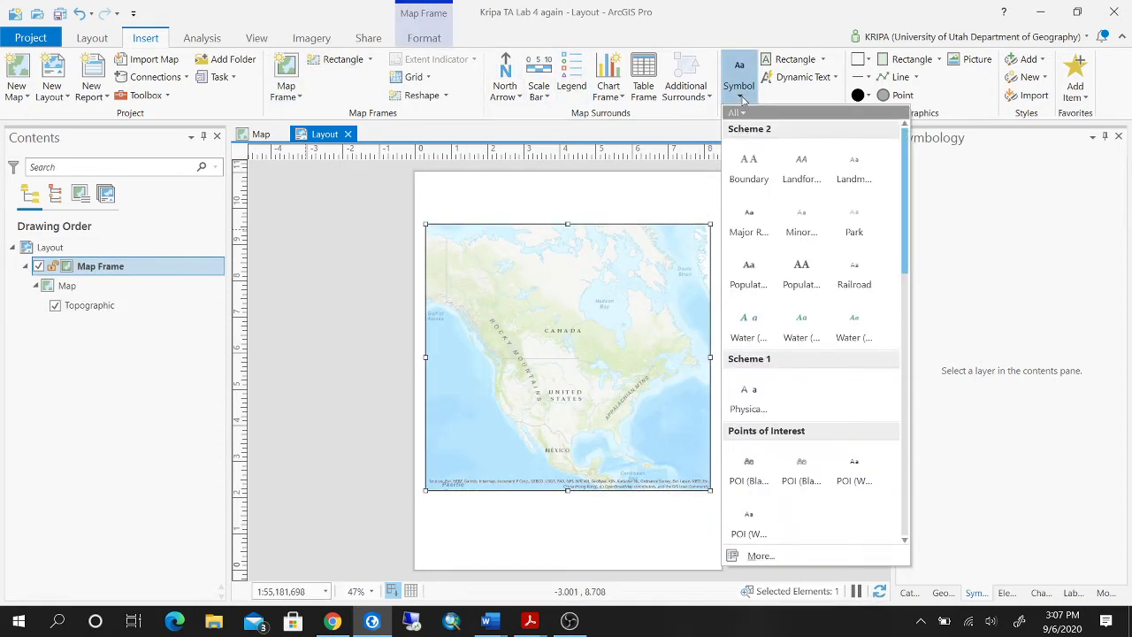
{"action": "scroll", "coordinate": [758, 500], "scroll_direction": "down", "scroll_amount": 6}
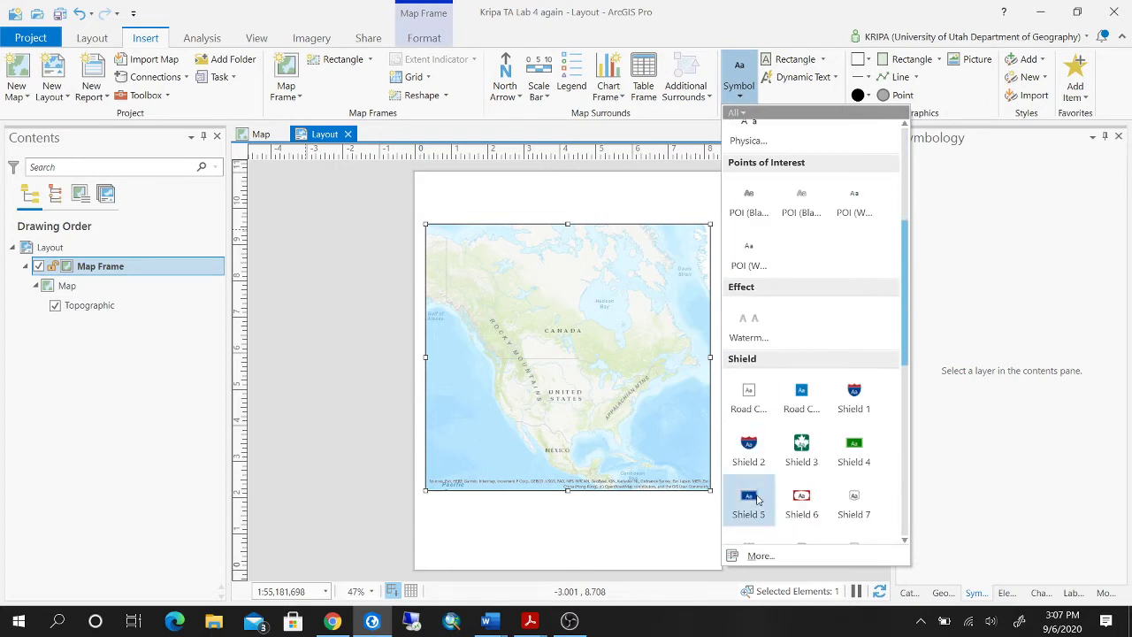
{"action": "scroll", "coordinate": [755, 497], "scroll_direction": "down", "scroll_amount": 5}
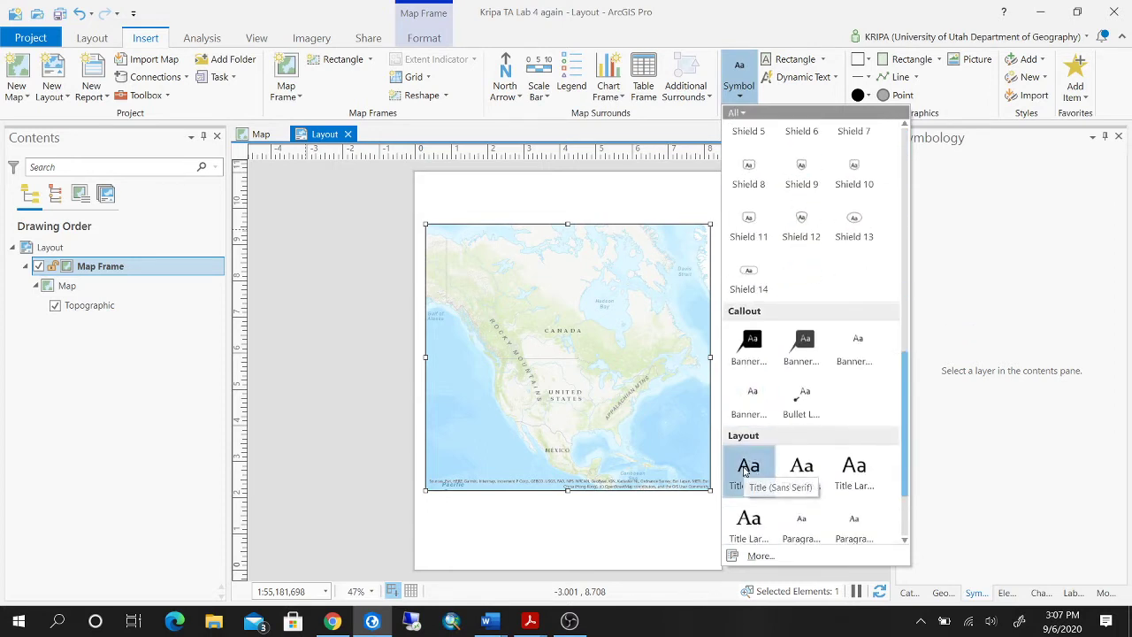
{"action": "left_click", "coordinate": [748, 469]}
{"action": "left_click_drag", "start_coordinate": [425, 177], "coordinate": [710, 216]}
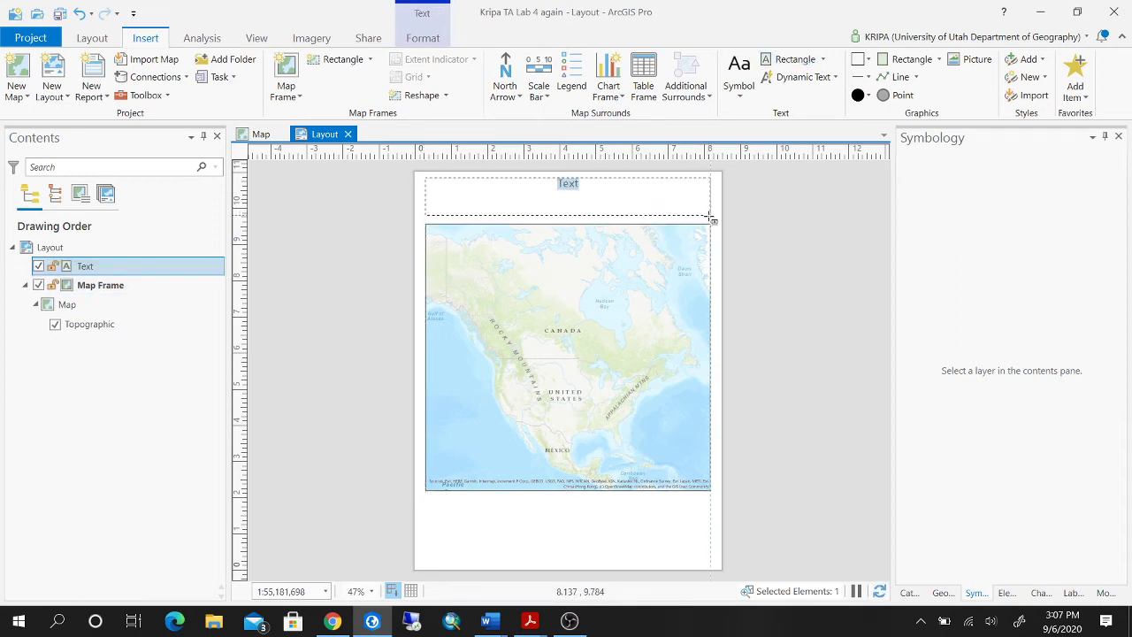
{"action": "key", "text": "ctrl+v"}
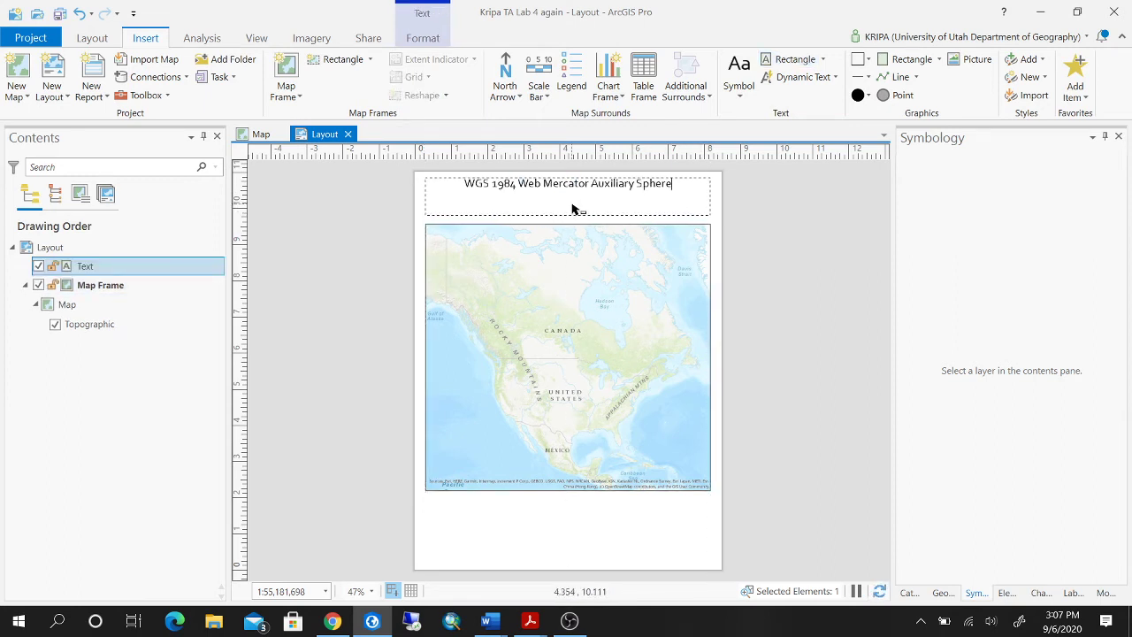
{"action": "key", "text": "Escape"}
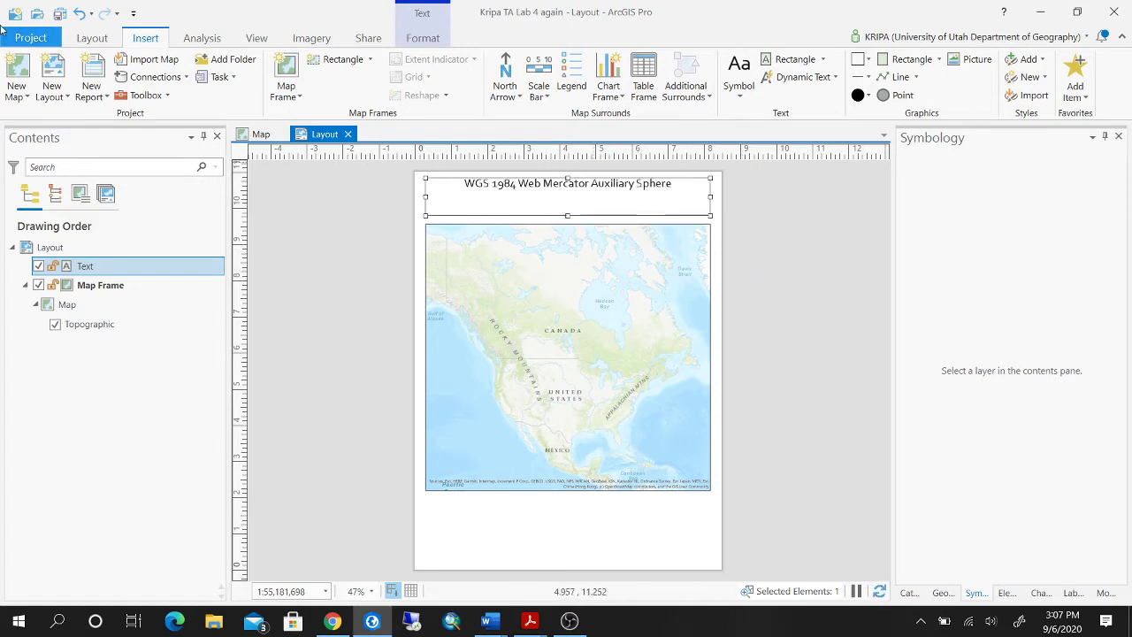
- Save the project and export the layout as a PDF named "Lab 4 Deliverable 2" in the Lab 4 folder
{"action": "left_click", "coordinate": [59, 13]}
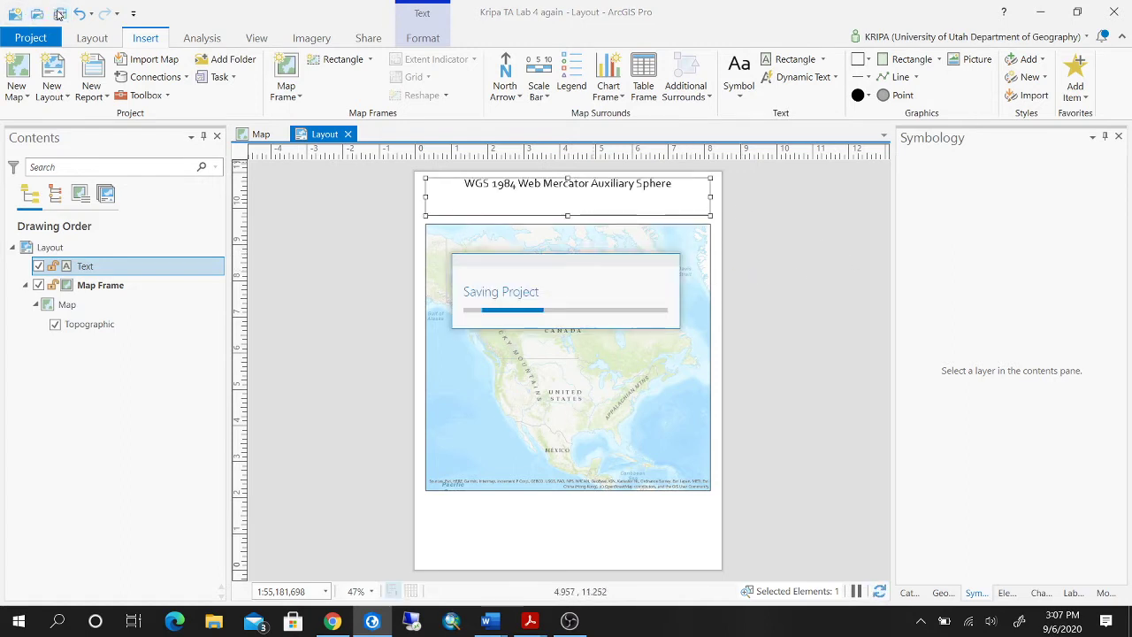
{"action": "left_click", "coordinate": [829, 254]}
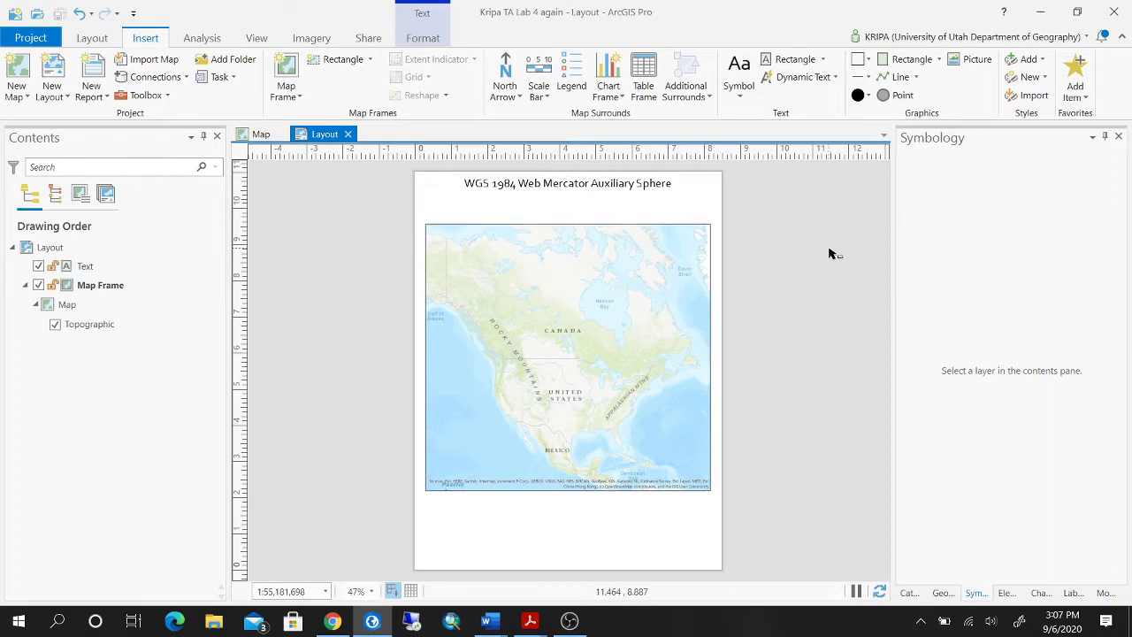
{"action": "left_click", "coordinate": [370, 40]}
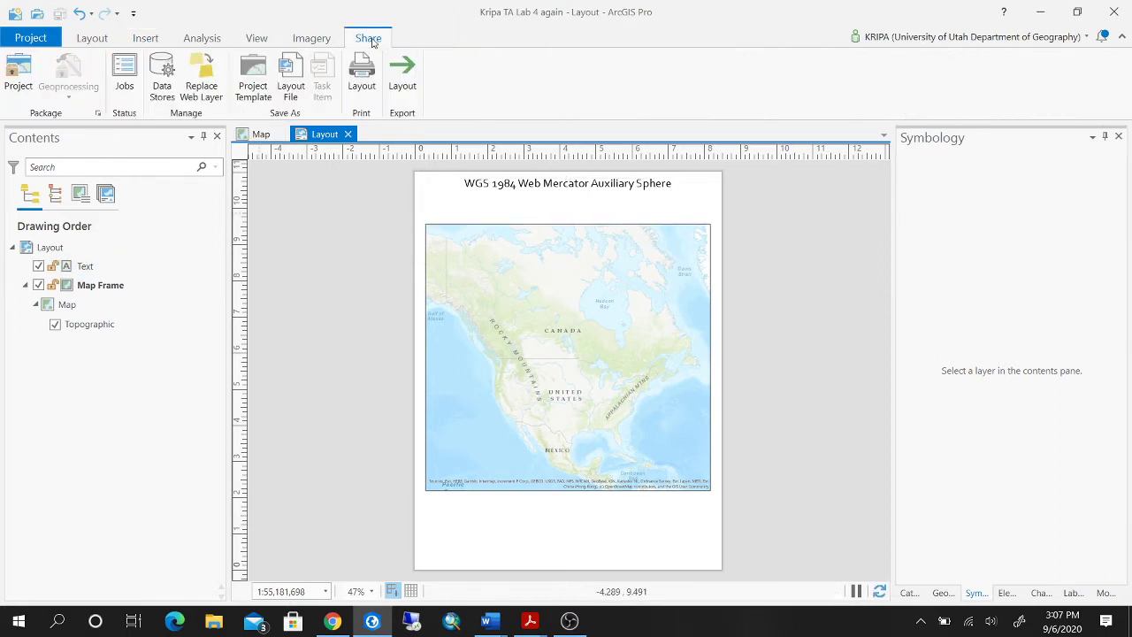
{"action": "left_click", "coordinate": [403, 97]}
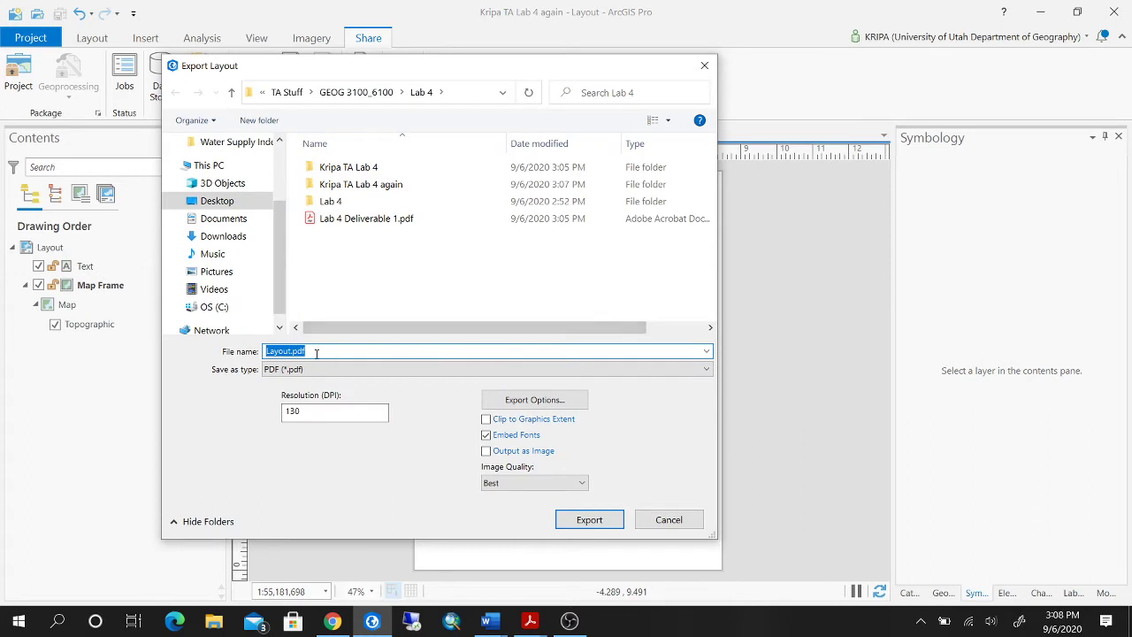
{"action": "type", "text": "Lab"}
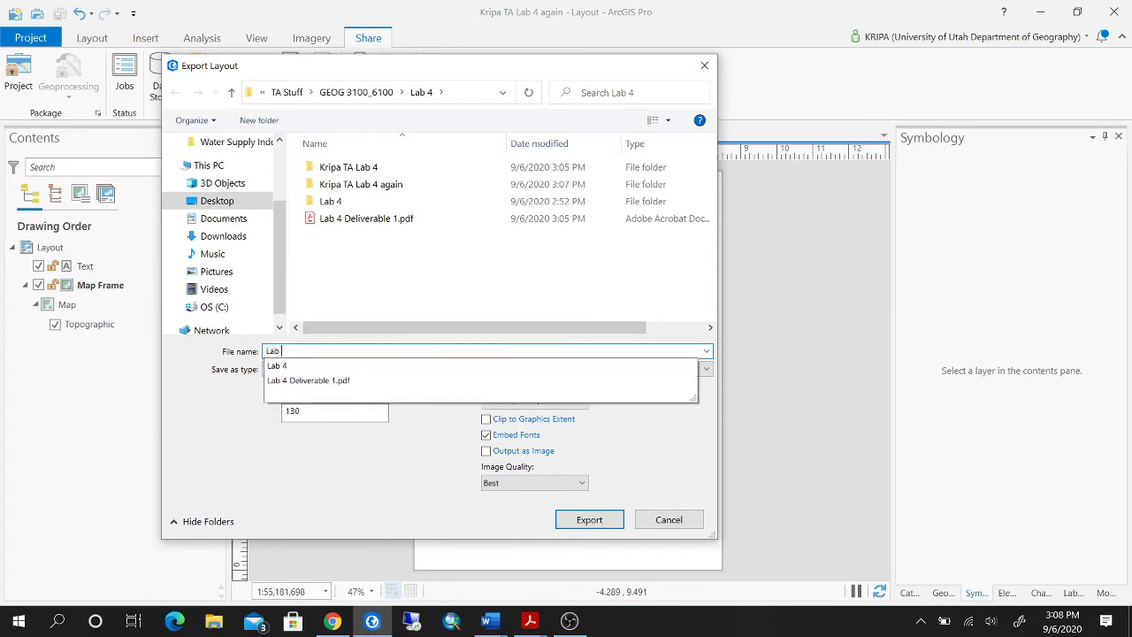
{"action": "type", "text": " 4 "}
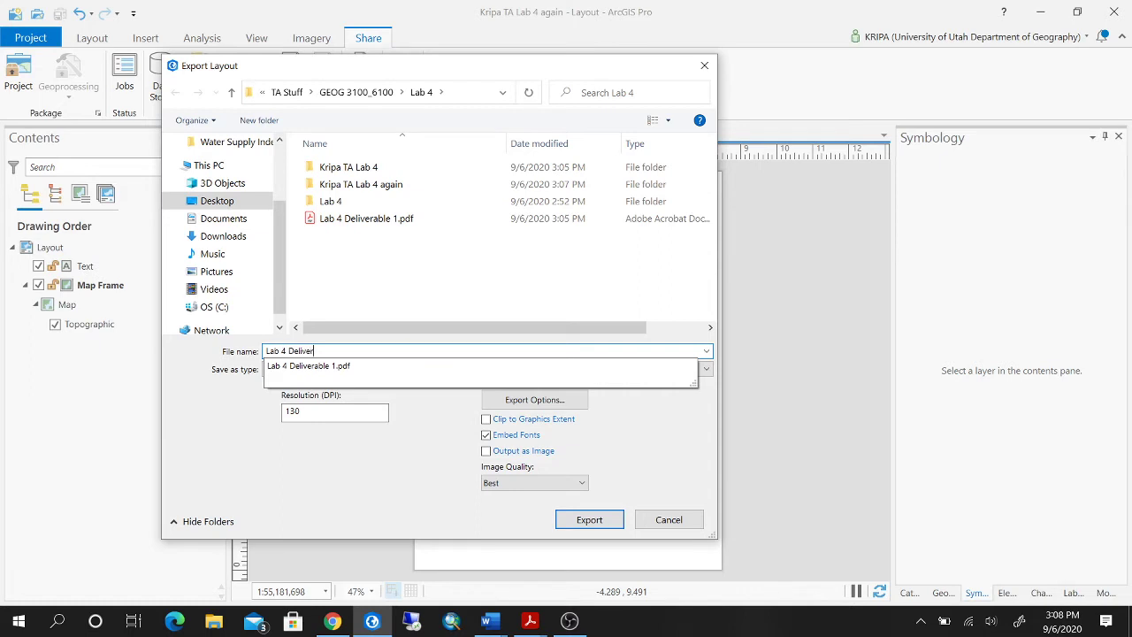
{"action": "type", "text": "Deliverable 2"}
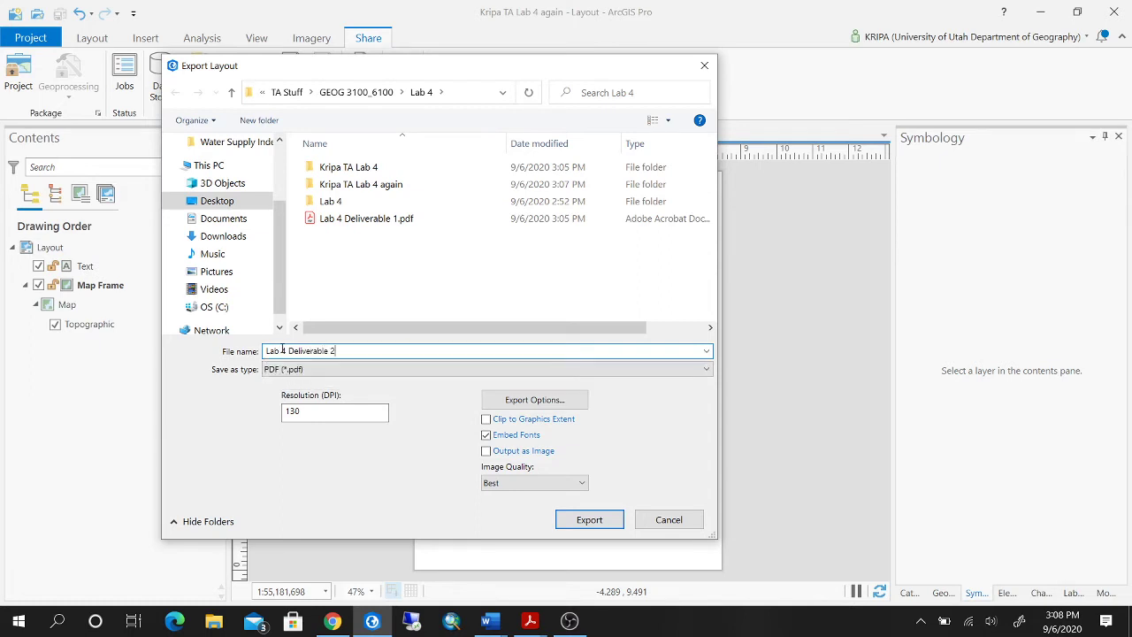
{"action": "left_click", "coordinate": [586, 524]}
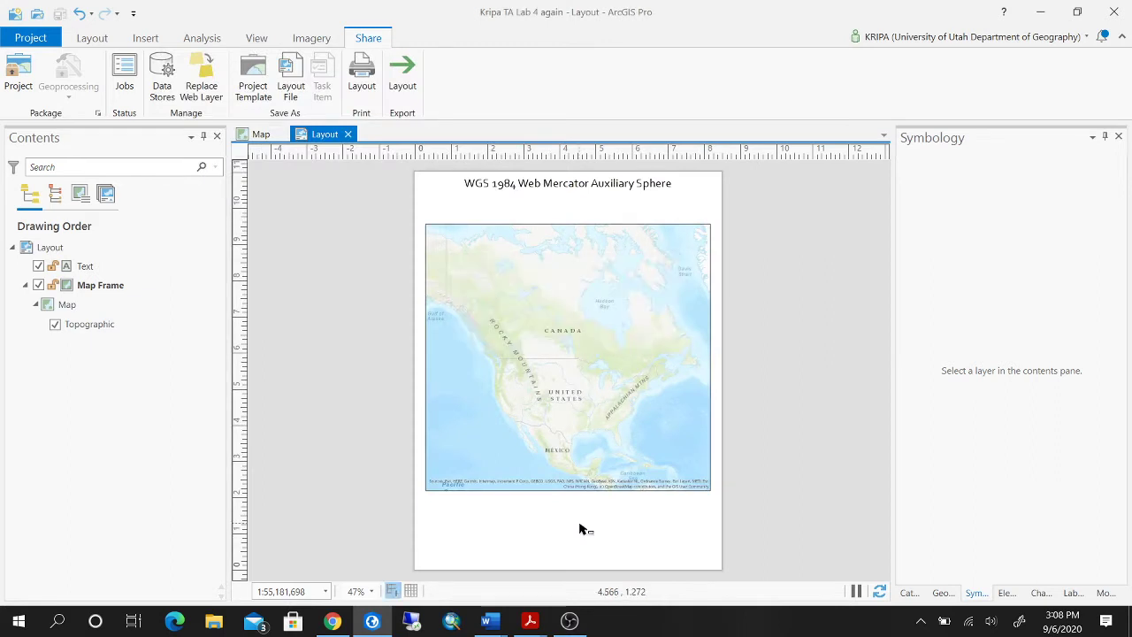
- Bring up the Map view, then switch to the Word lab document and read the task 2 instructions on changing the coordinate system
{"action": "left_click", "coordinate": [261, 133]}
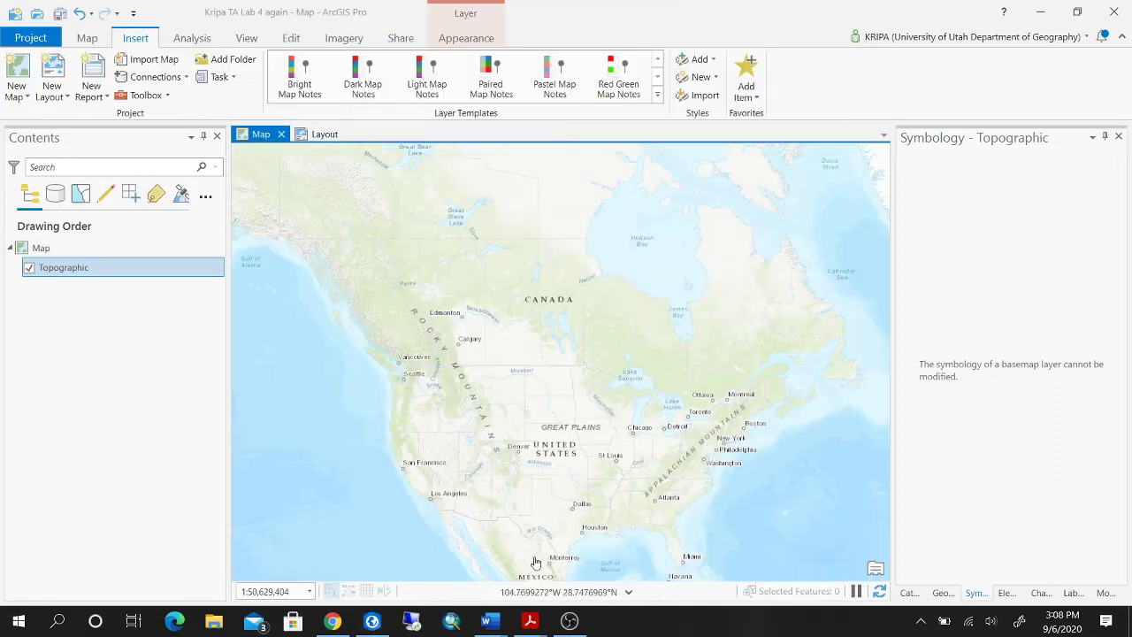
{"action": "mouse_move", "coordinate": [500, 615]}
{"action": "left_click", "coordinate": [623, 553]}
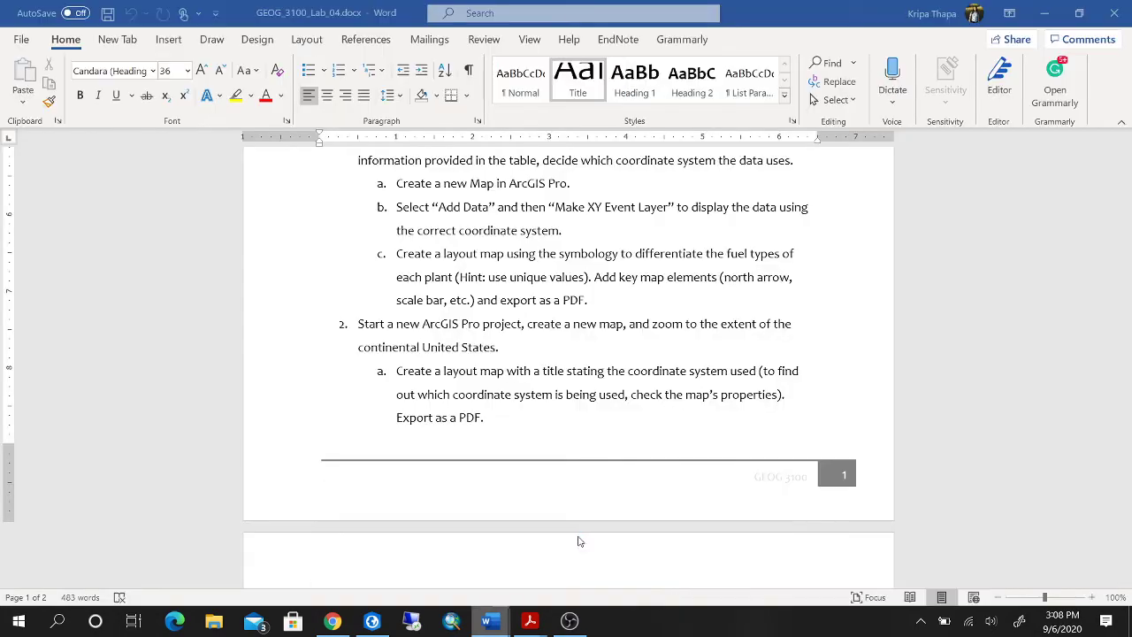
{"action": "scroll", "coordinate": [633, 477], "scroll_direction": "down", "scroll_amount": 5}
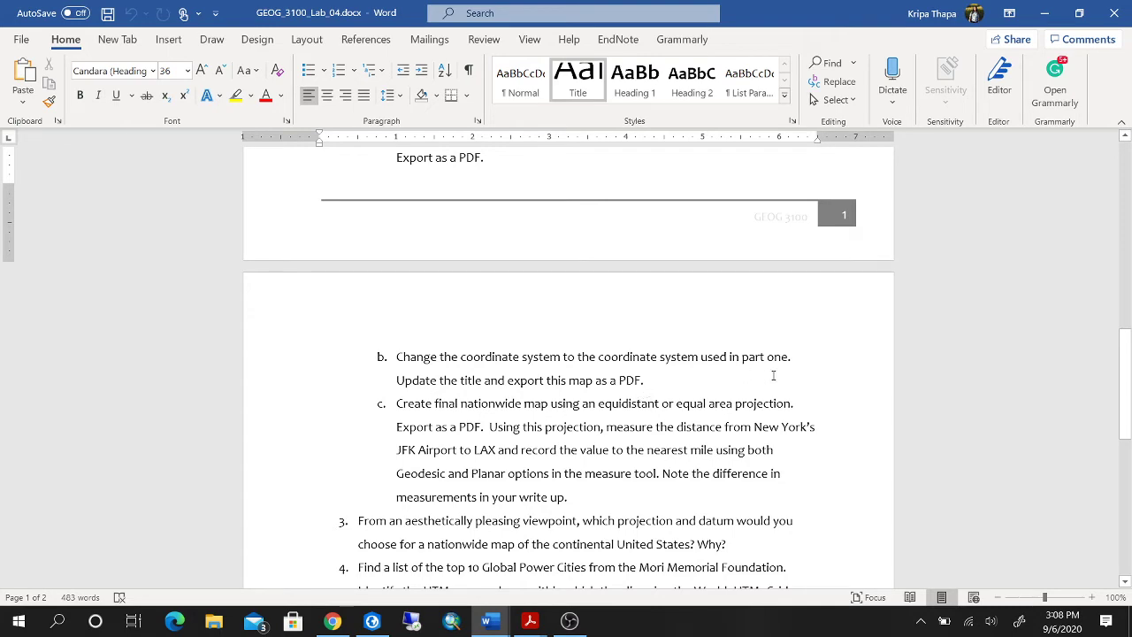
{"action": "scroll", "coordinate": [630, 480], "scroll_direction": "up", "scroll_amount": 4}
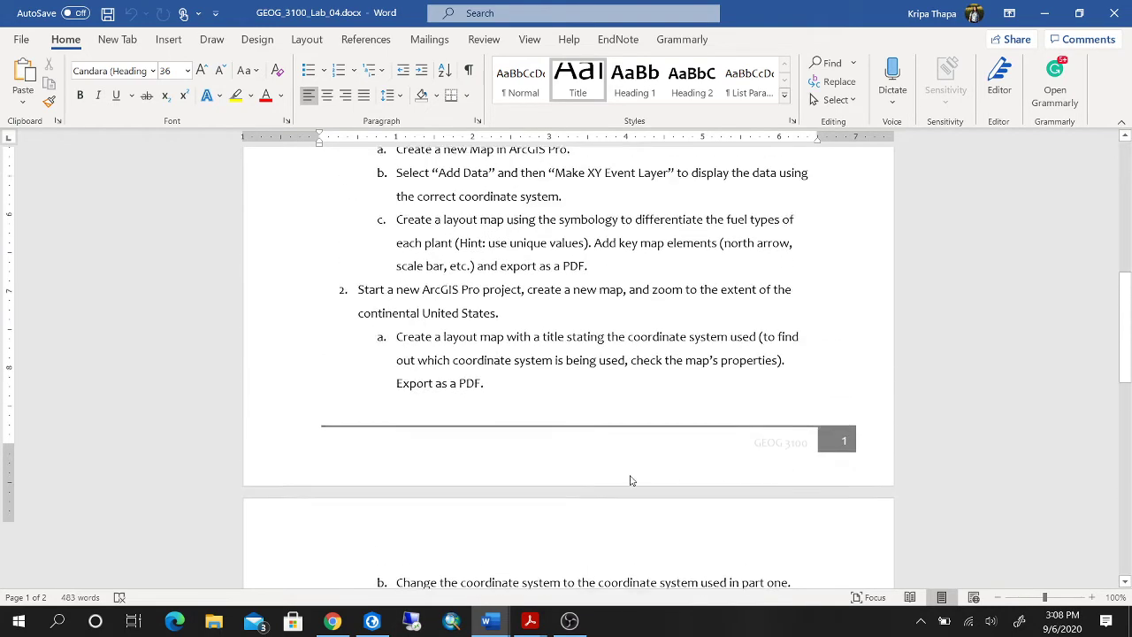
{"action": "scroll", "coordinate": [631, 480], "scroll_direction": "up", "scroll_amount": 2}
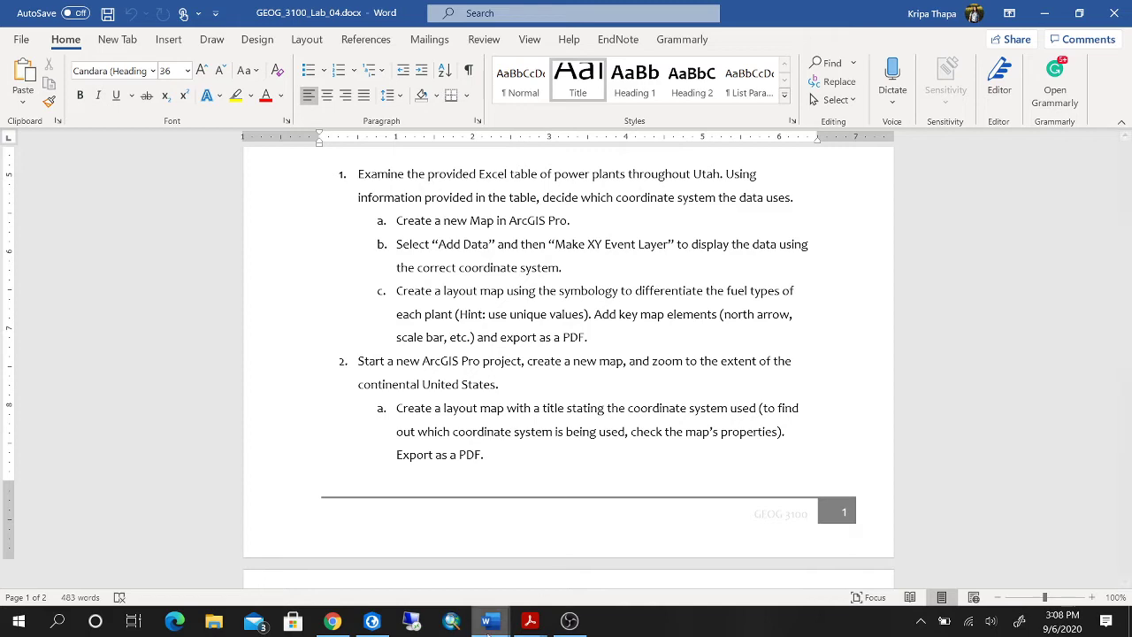
- Switch back to ArcGIS Pro and open the coordinate system settings in the map's properties
{"action": "left_click", "coordinate": [371, 621]}
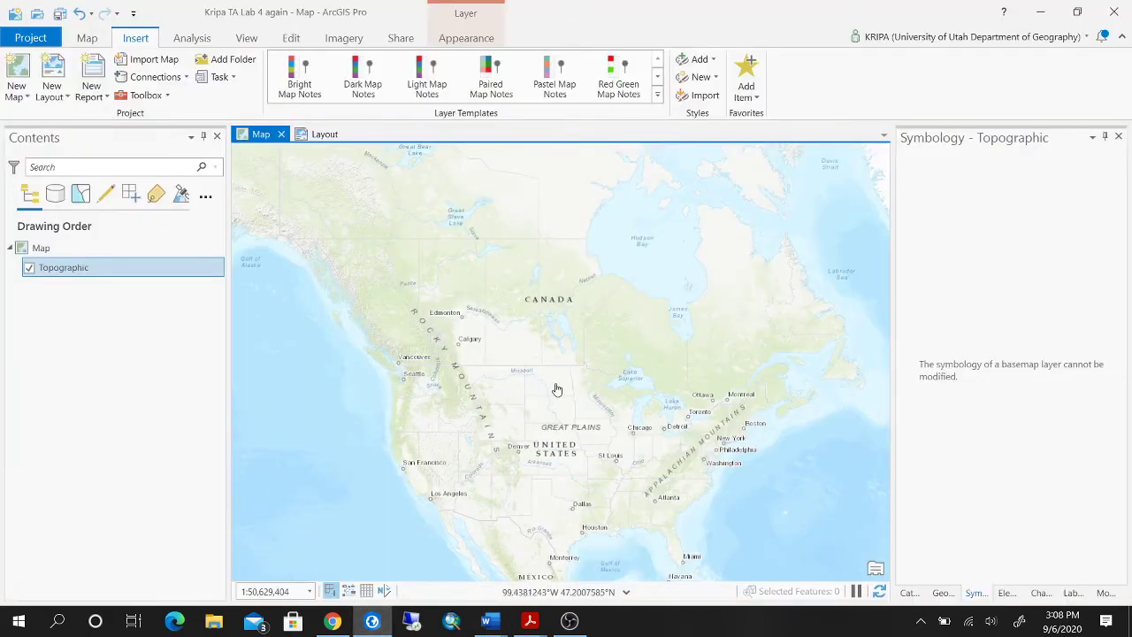
{"action": "right_click", "coordinate": [131, 269]}
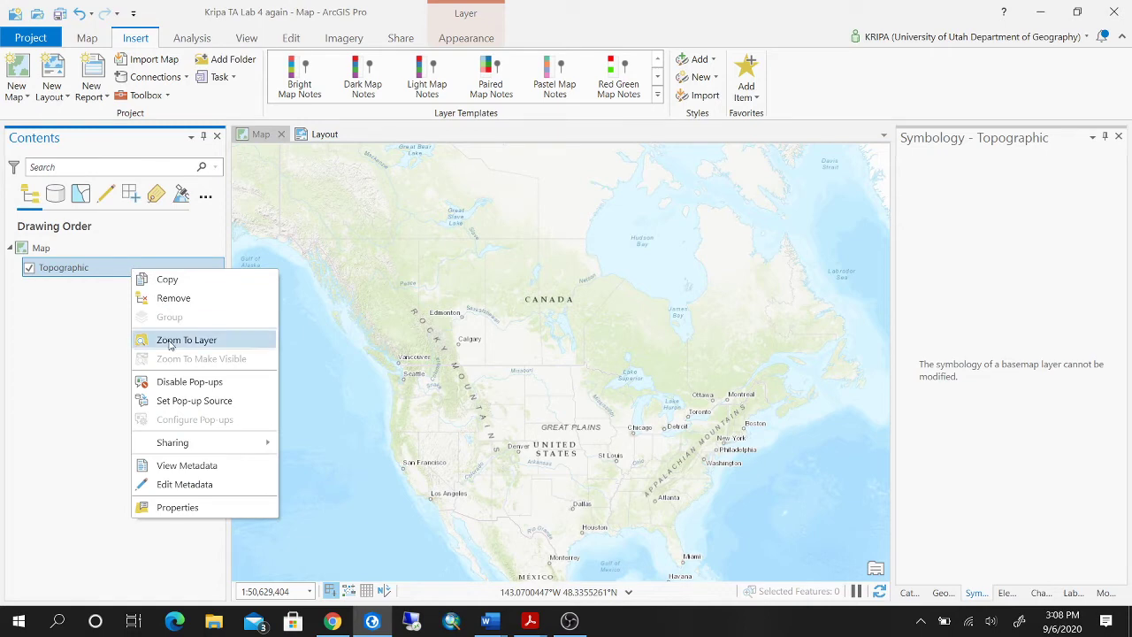
{"action": "left_click", "coordinate": [82, 249]}
{"action": "right_click", "coordinate": [129, 248]}
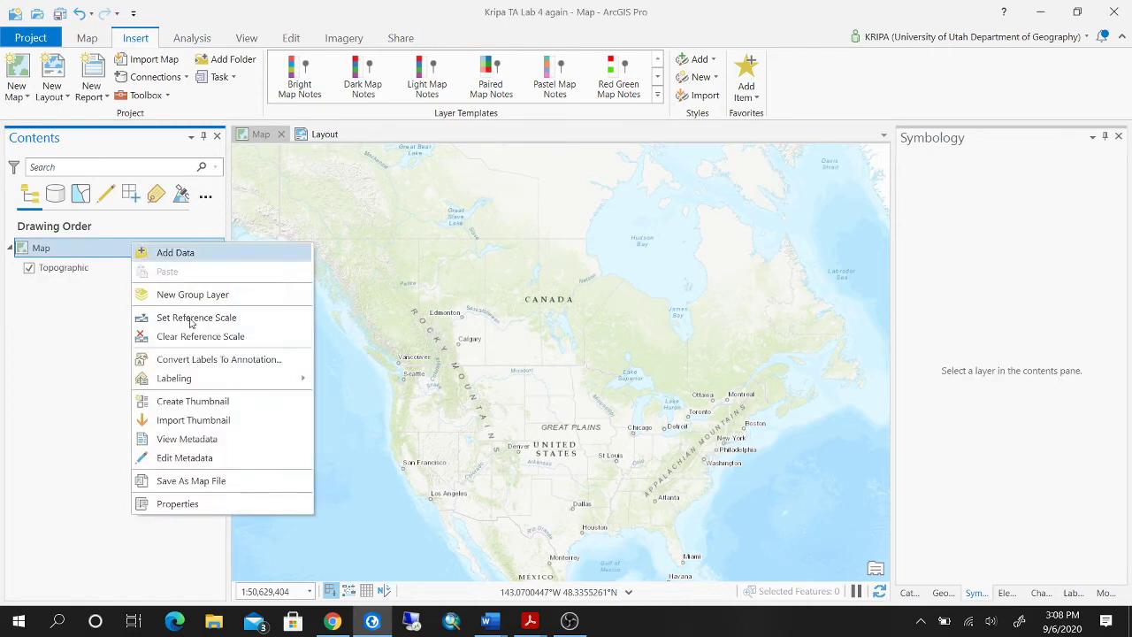
{"action": "left_click", "coordinate": [180, 505]}
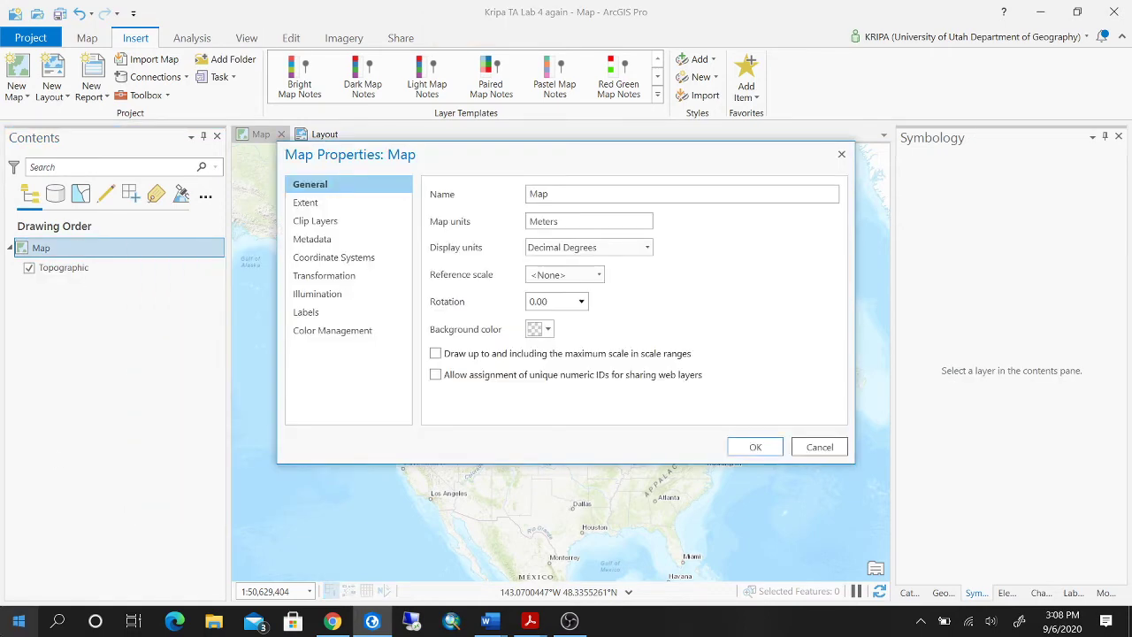
{"action": "left_click", "coordinate": [342, 261]}
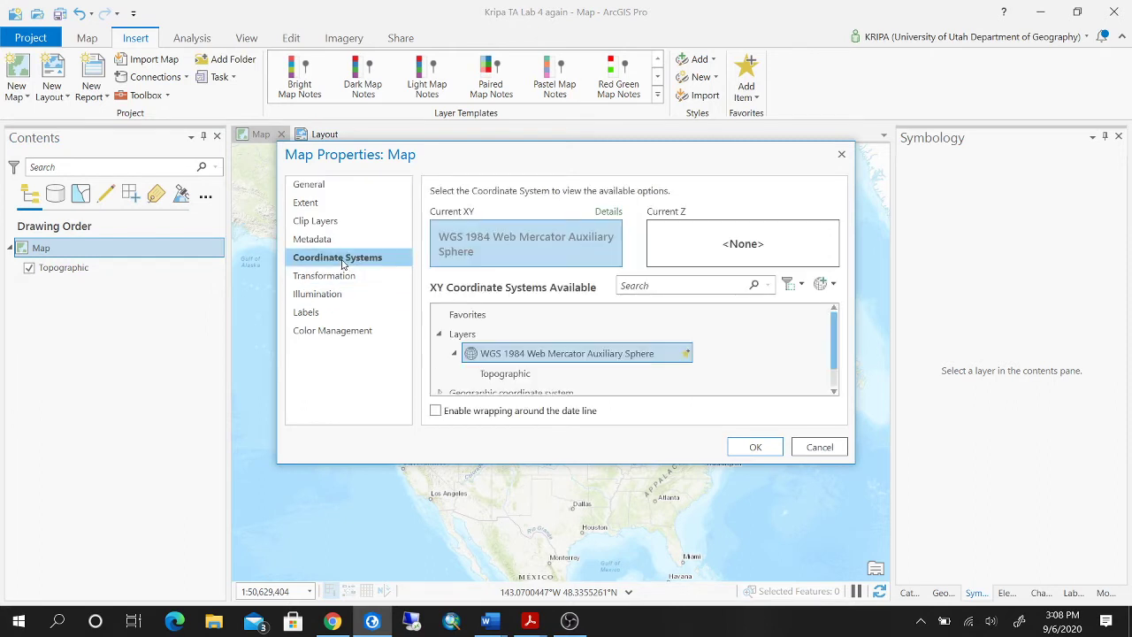
- Collapse the Layers group and expand the projected coordinate systems down to the Continental North America group
{"action": "left_click", "coordinate": [455, 353]}
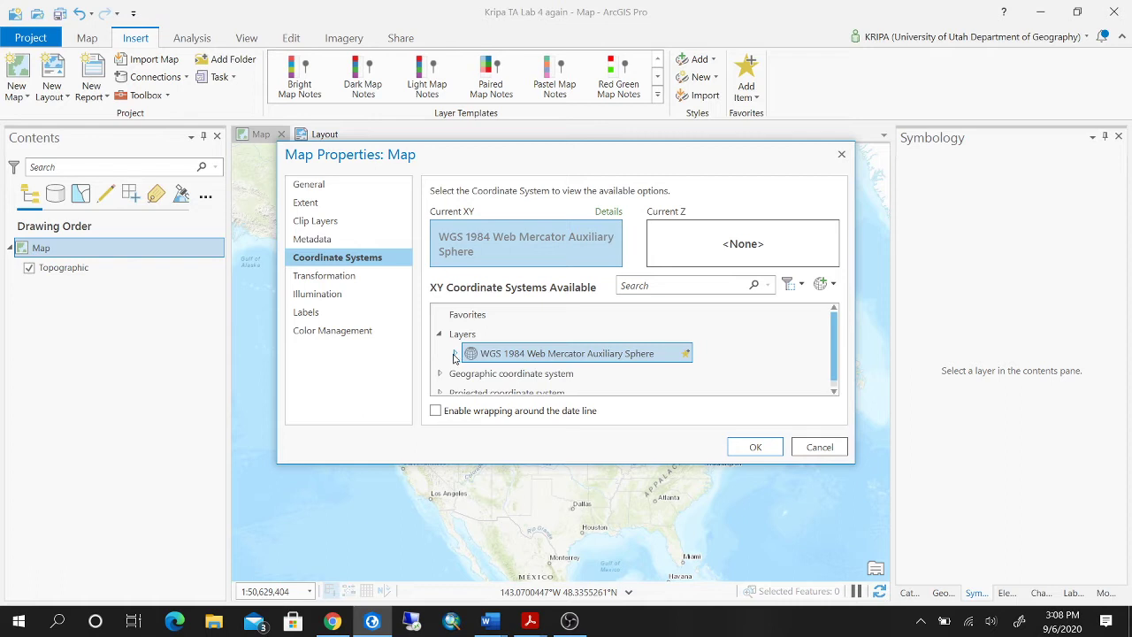
{"action": "left_click", "coordinate": [439, 336]}
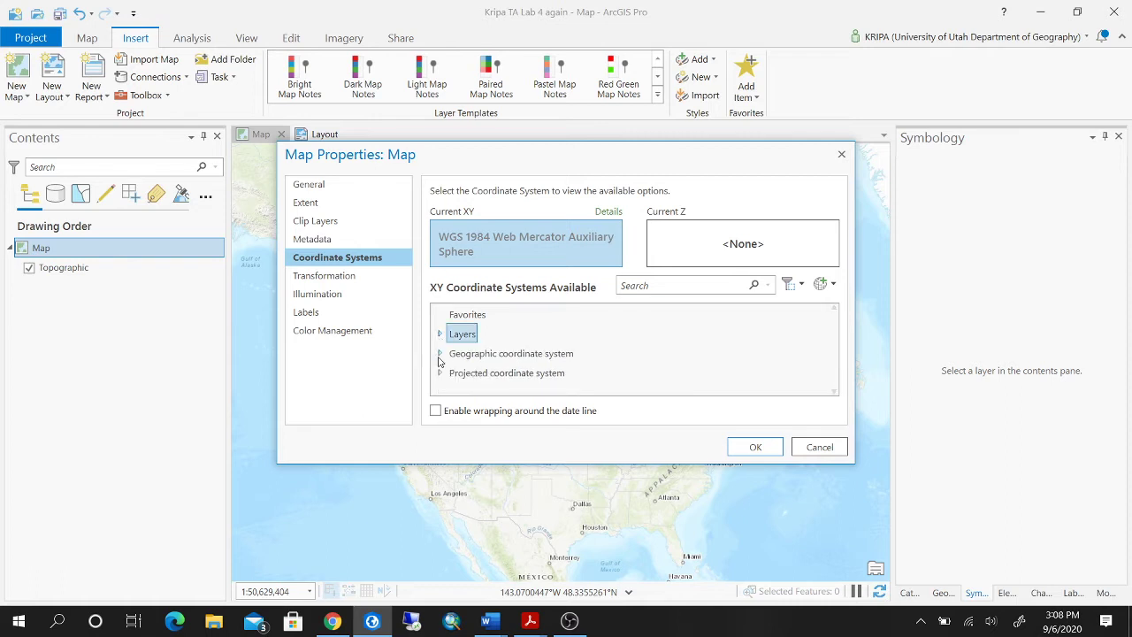
{"action": "left_click", "coordinate": [442, 374]}
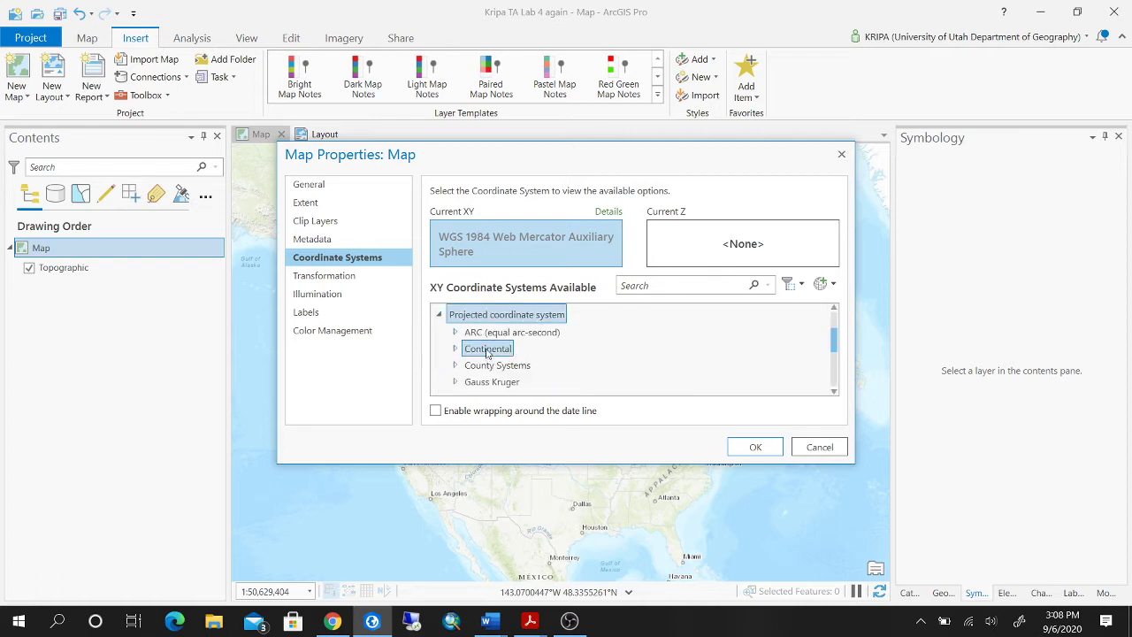
{"action": "scroll", "coordinate": [592, 340], "scroll_direction": "down", "scroll_amount": 3}
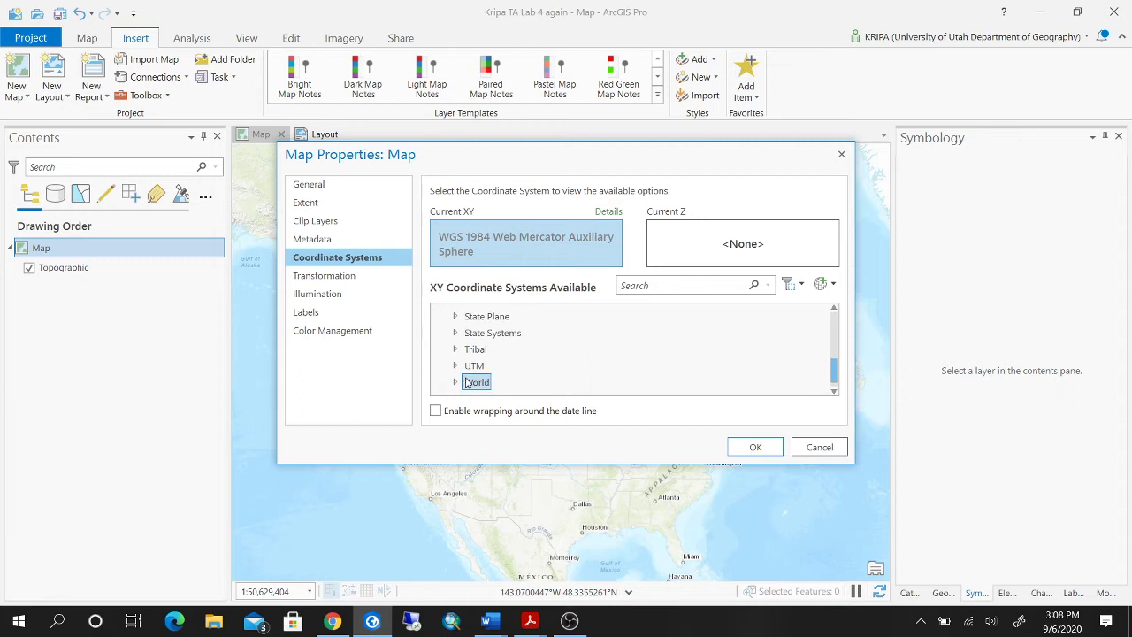
{"action": "scroll", "coordinate": [615, 364], "scroll_direction": "down", "scroll_amount": 1}
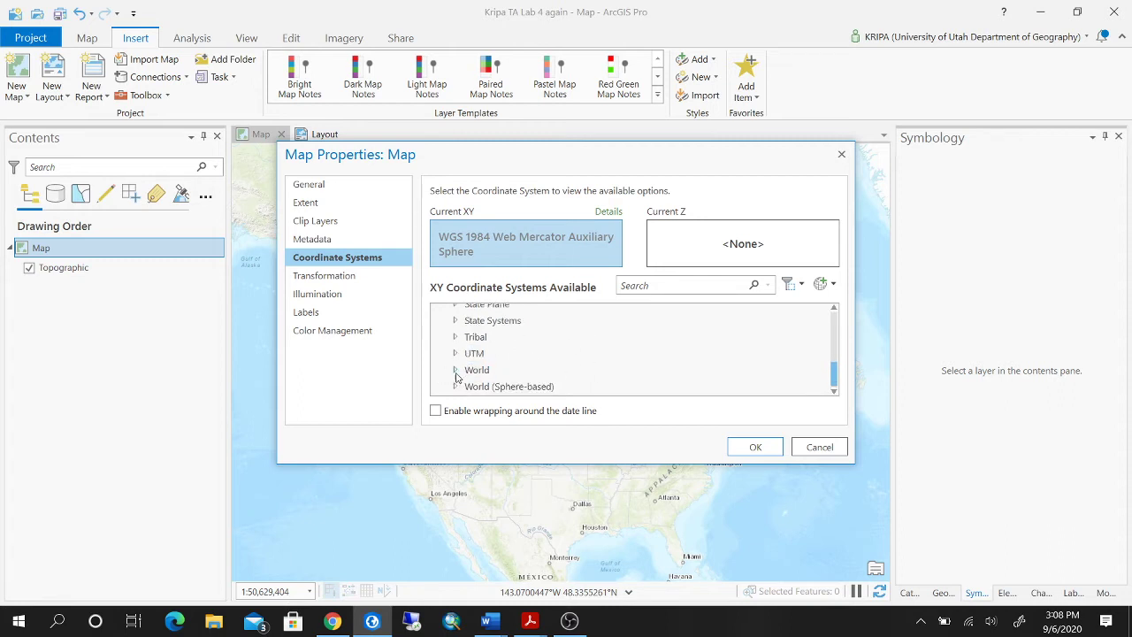
{"action": "scroll", "coordinate": [459, 374], "scroll_direction": "up", "scroll_amount": 2}
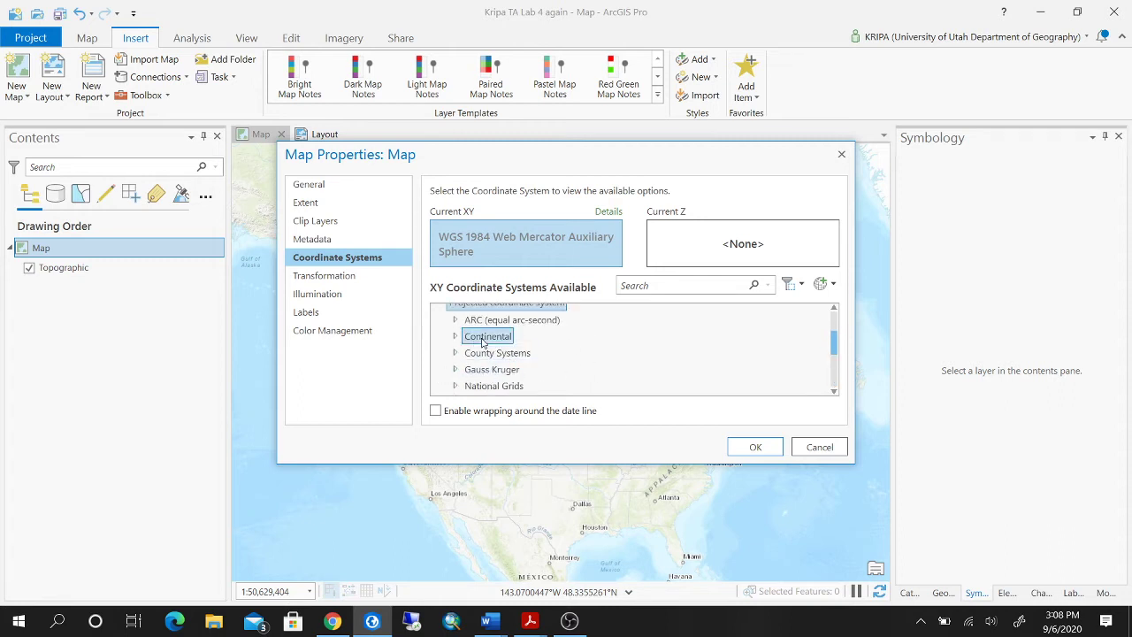
{"action": "left_click", "coordinate": [454, 337]}
{"action": "scroll", "coordinate": [546, 344], "scroll_direction": "down", "scroll_amount": 1}
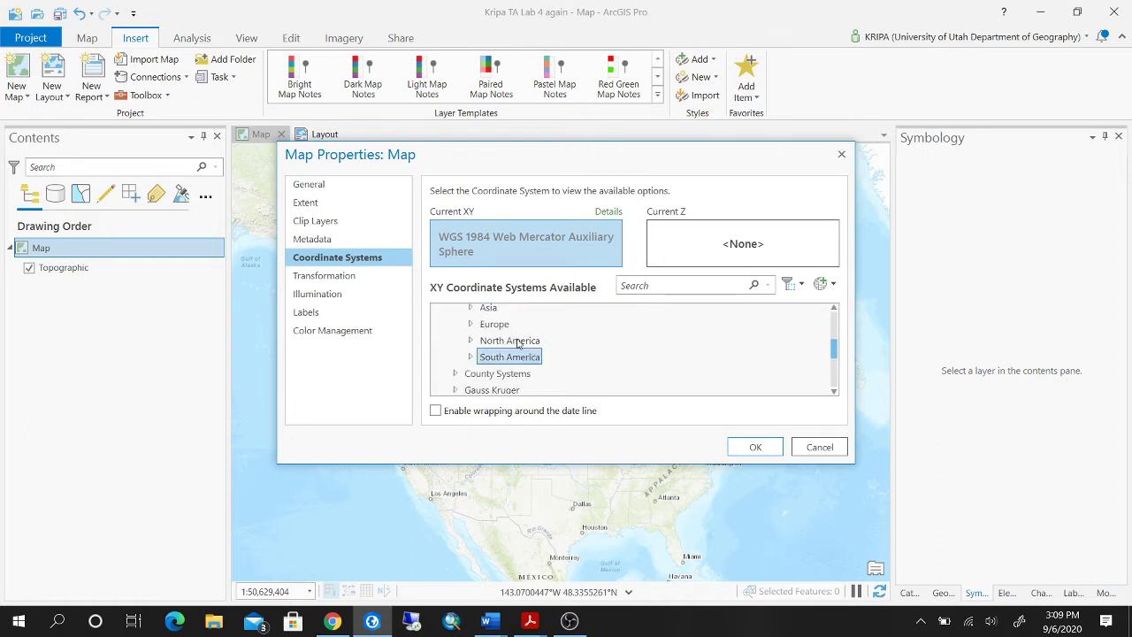
{"action": "left_click", "coordinate": [469, 343]}
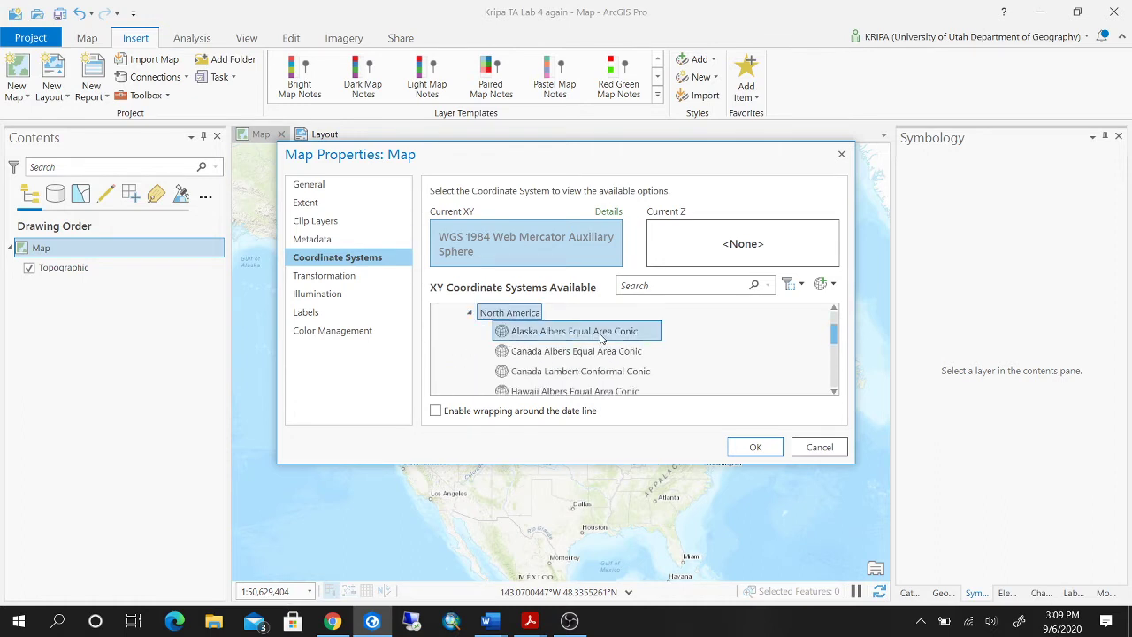
- Look through the North American projected coordinate systems for ones that suit the contiguous USA
{"action": "scroll", "coordinate": [601, 338], "scroll_direction": "down", "scroll_amount": 2}
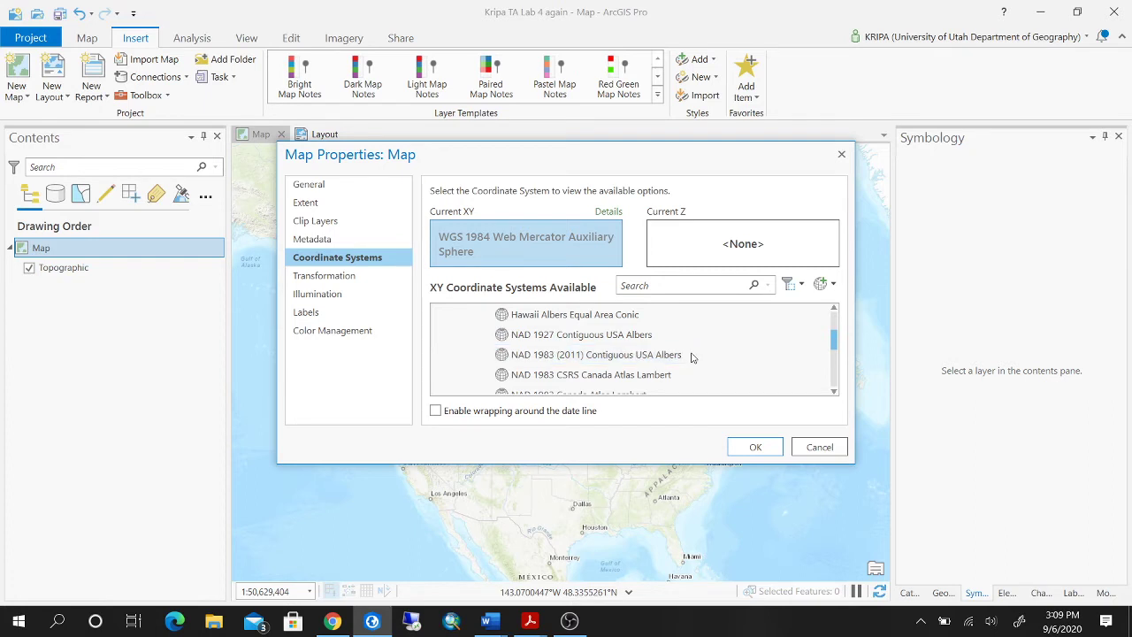
{"action": "scroll", "coordinate": [692, 356], "scroll_direction": "down", "scroll_amount": 1}
{"action": "scroll", "coordinate": [612, 354], "scroll_direction": "down", "scroll_amount": 1}
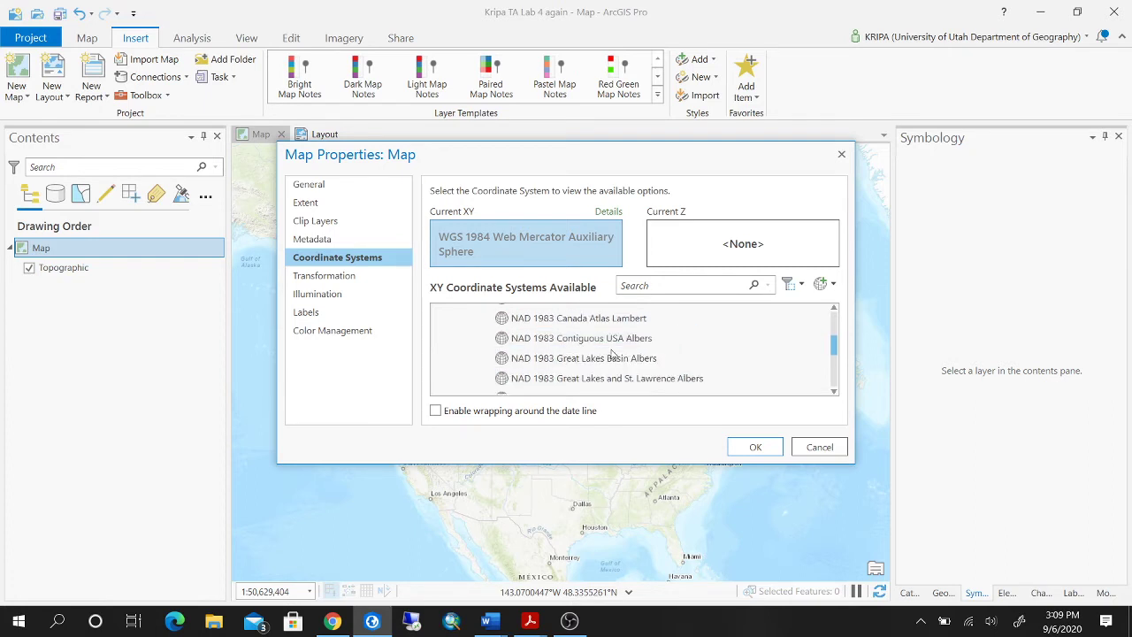
{"action": "scroll", "coordinate": [669, 352], "scroll_direction": "down", "scroll_amount": 1}
{"action": "scroll", "coordinate": [692, 351], "scroll_direction": "down", "scroll_amount": 1}
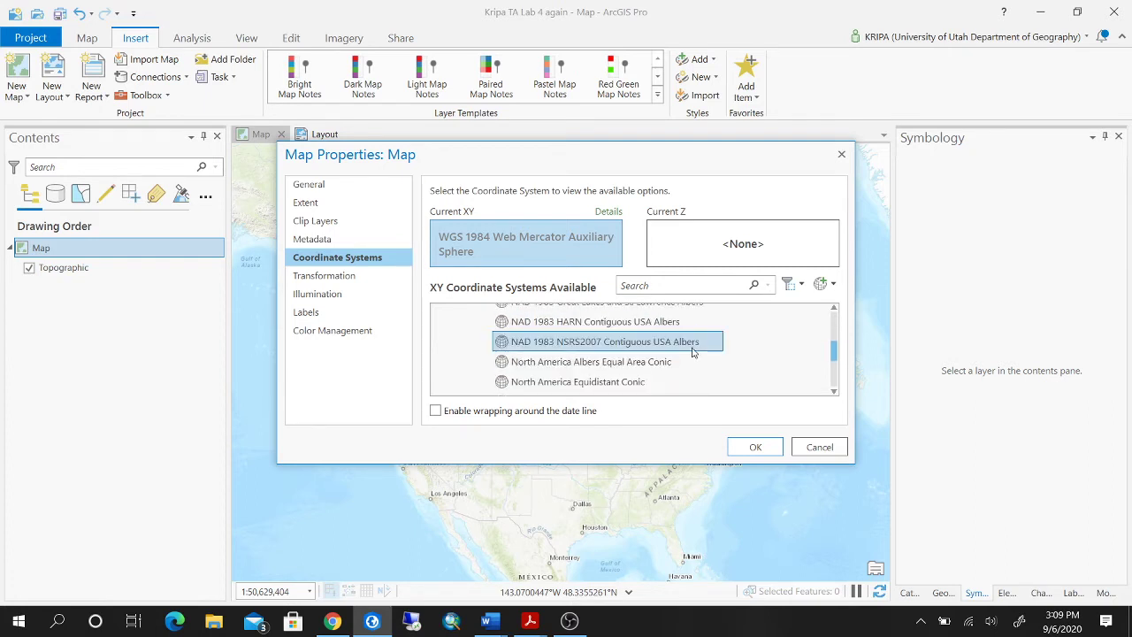
{"action": "scroll", "coordinate": [692, 352], "scroll_direction": "down", "scroll_amount": 1}
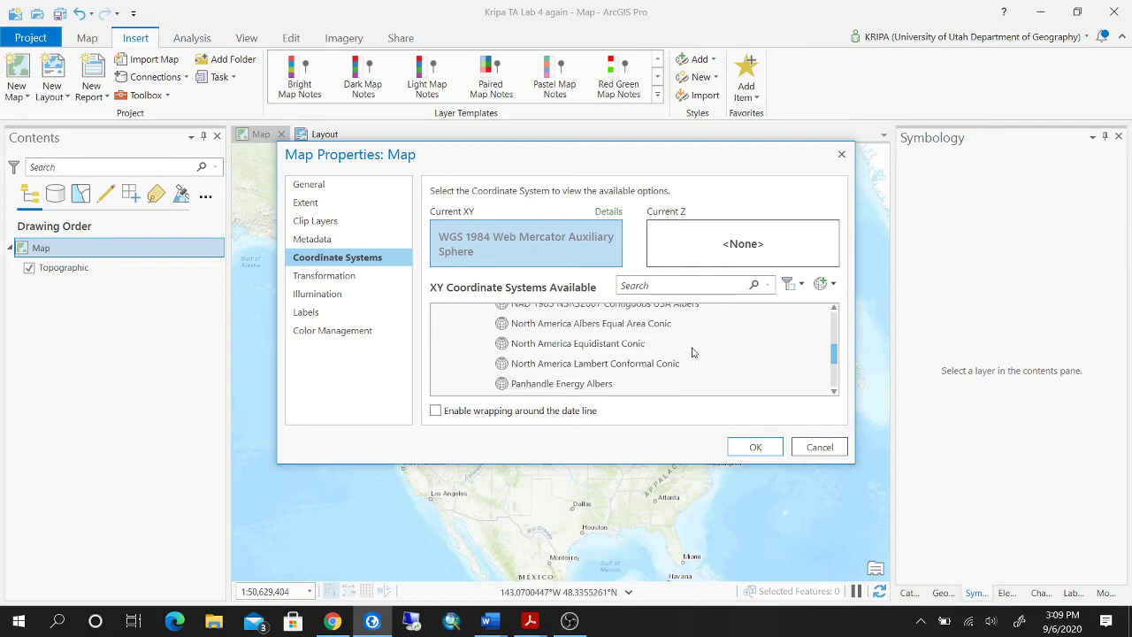
{"action": "scroll", "coordinate": [693, 352], "scroll_direction": "up", "scroll_amount": 2}
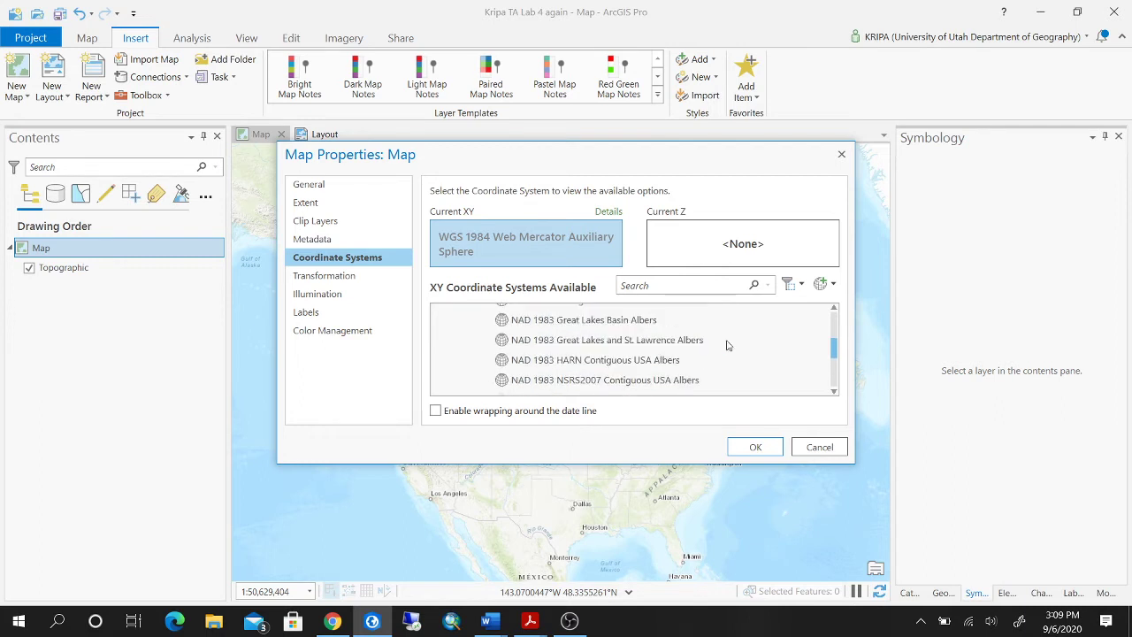
{"action": "scroll", "coordinate": [726, 344], "scroll_direction": "up", "scroll_amount": 2}
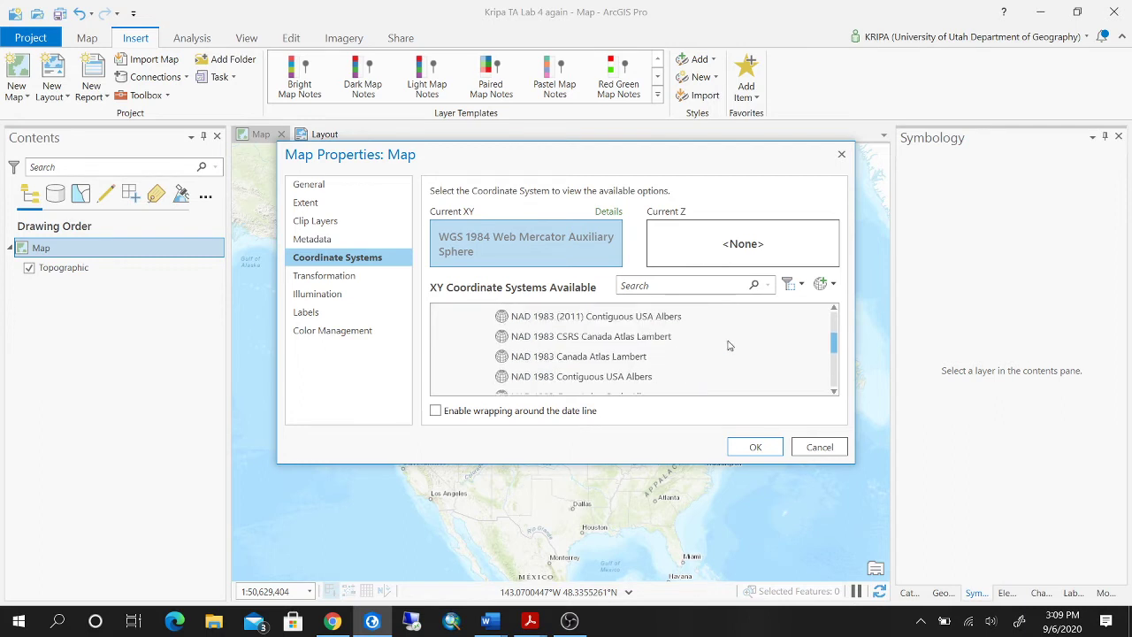
{"action": "scroll", "coordinate": [728, 345], "scroll_direction": "up", "scroll_amount": 1}
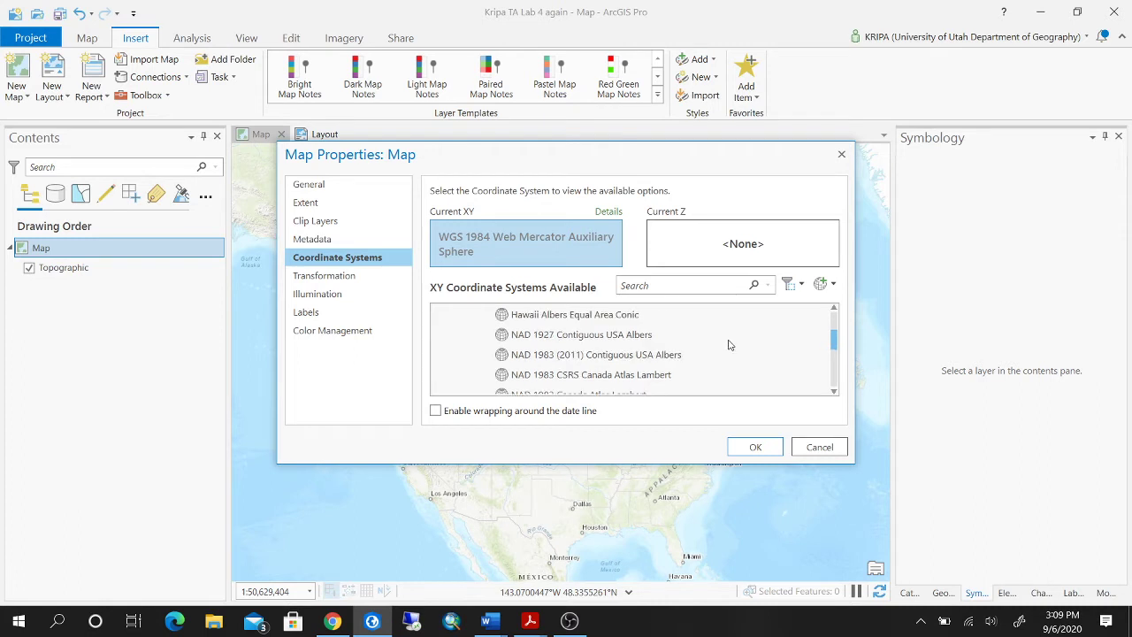
{"action": "scroll", "coordinate": [728, 344], "scroll_direction": "up", "scroll_amount": 2}
{"action": "scroll", "coordinate": [729, 345], "scroll_direction": "down", "scroll_amount": 2}
- Make the Map Properties dialog taller and review more of the North American projected coordinate systems at once
{"action": "left_click_drag", "start_coordinate": [611, 460], "coordinate": [630, 599]}
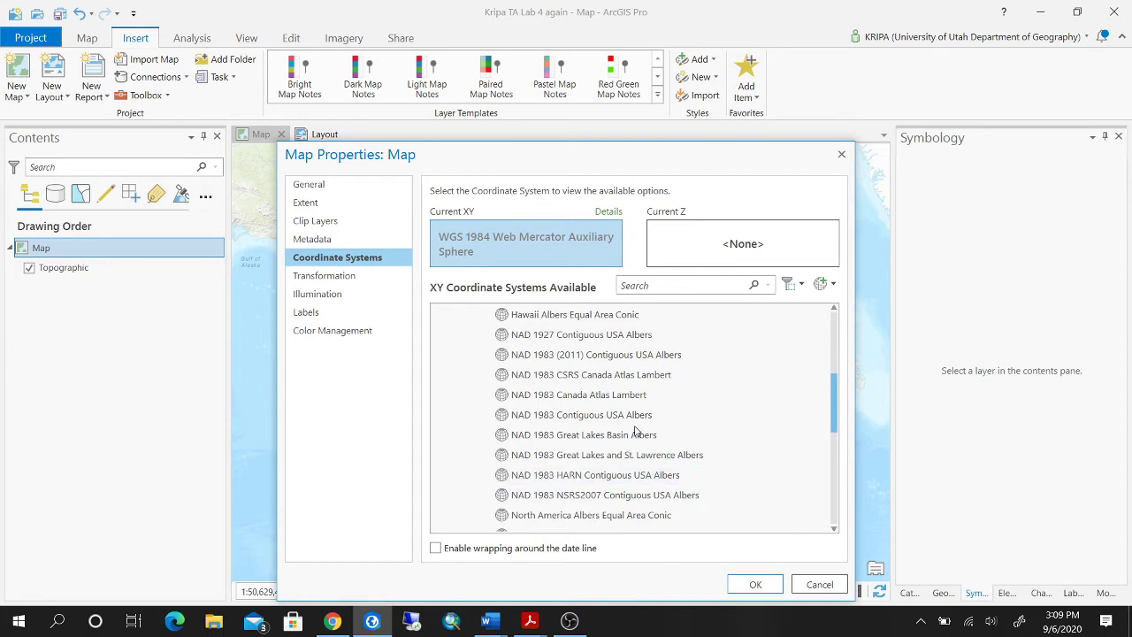
{"action": "scroll", "coordinate": [730, 417], "scroll_direction": "down", "scroll_amount": 1}
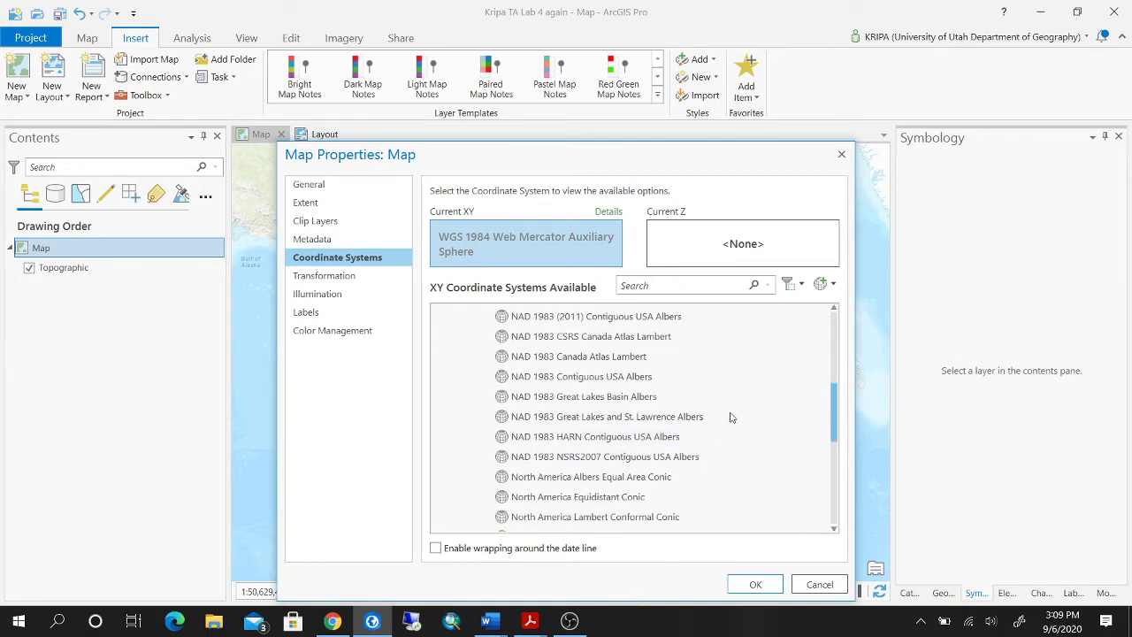
{"action": "scroll", "coordinate": [730, 418], "scroll_direction": "down", "scroll_amount": 1}
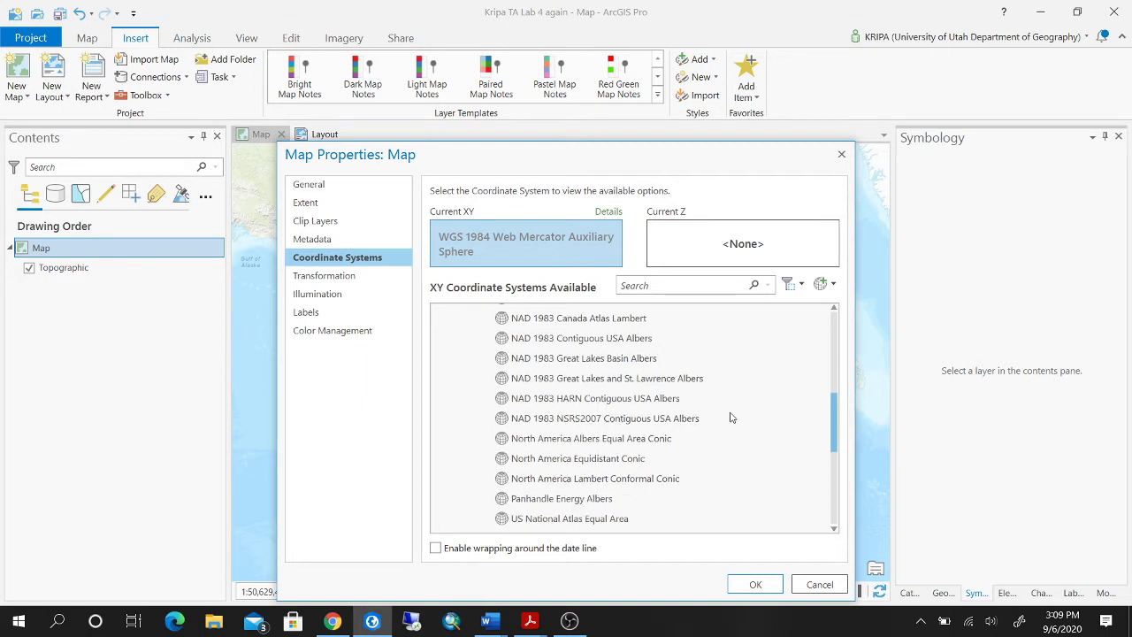
{"action": "scroll", "coordinate": [730, 418], "scroll_direction": "up", "scroll_amount": 5}
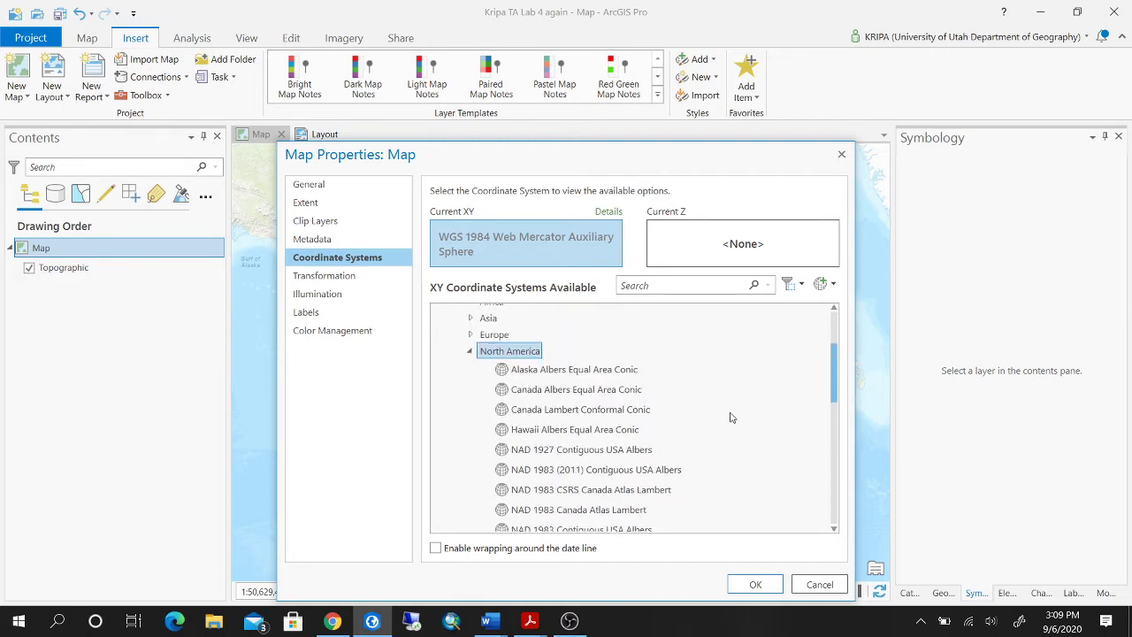
- Collapse the Continental group and browse the World projected coordinate systems, closing that group again when done
{"action": "left_click", "coordinate": [470, 351]}
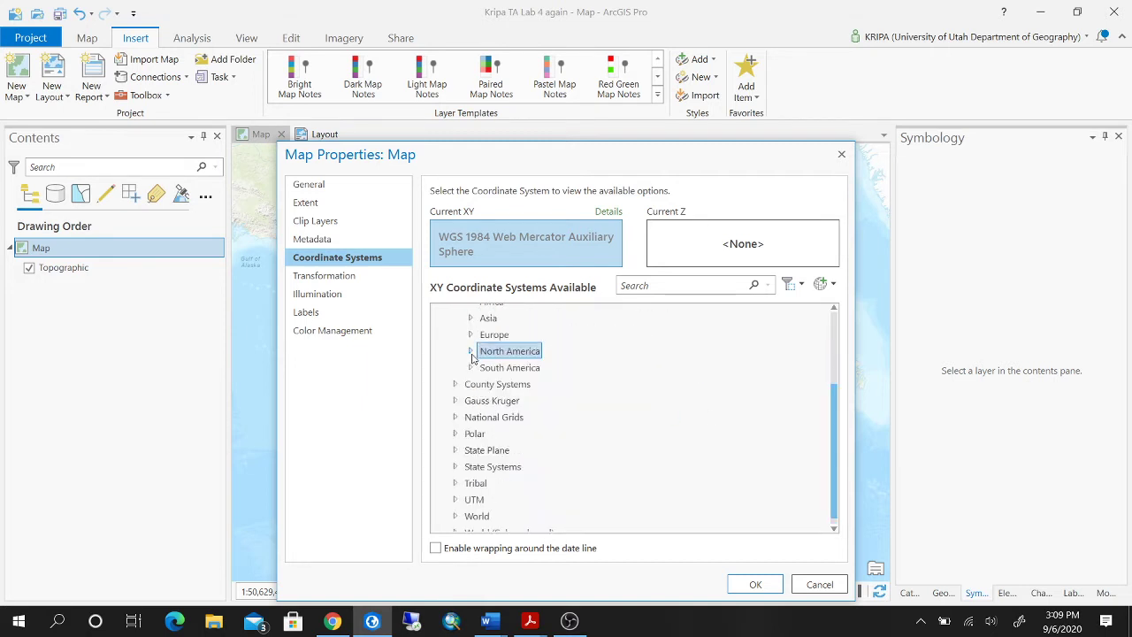
{"action": "scroll", "coordinate": [641, 357], "scroll_direction": "up", "scroll_amount": 2}
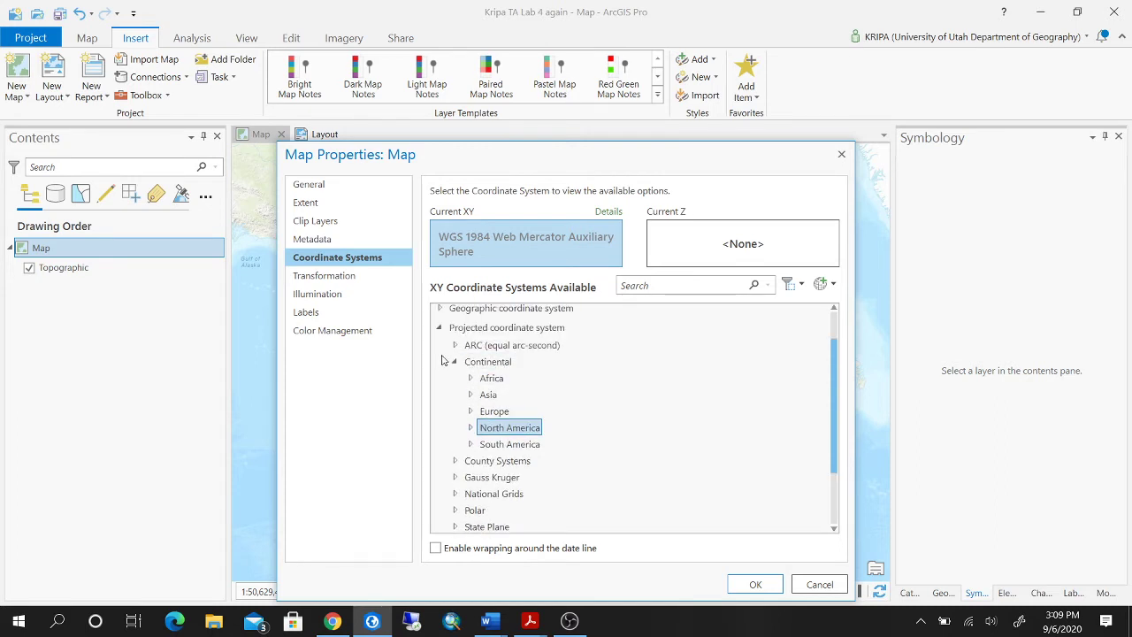
{"action": "left_click", "coordinate": [456, 363]}
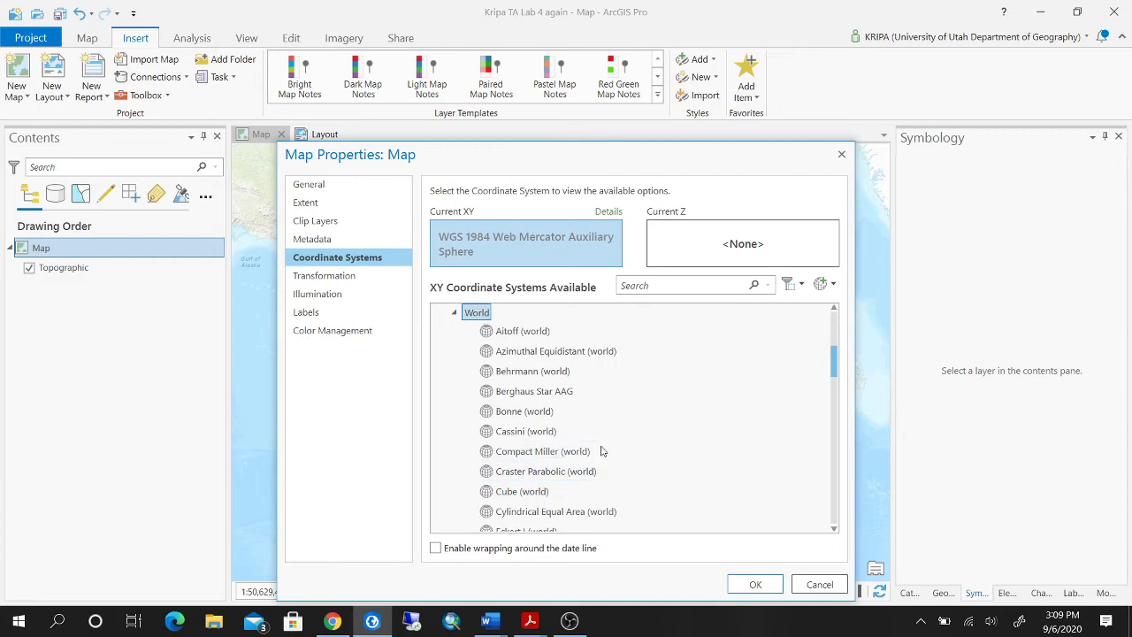
{"action": "scroll", "coordinate": [601, 453], "scroll_direction": "down", "scroll_amount": 8}
{"action": "scroll", "coordinate": [601, 454], "scroll_direction": "up", "scroll_amount": 8}
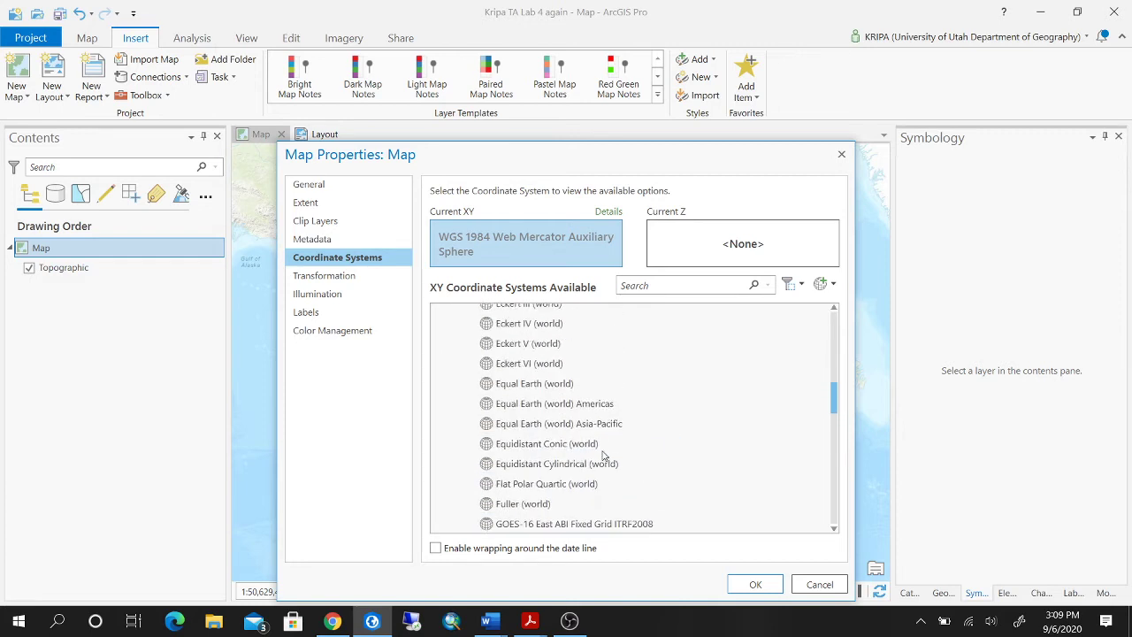
{"action": "left_click", "coordinate": [456, 352]}
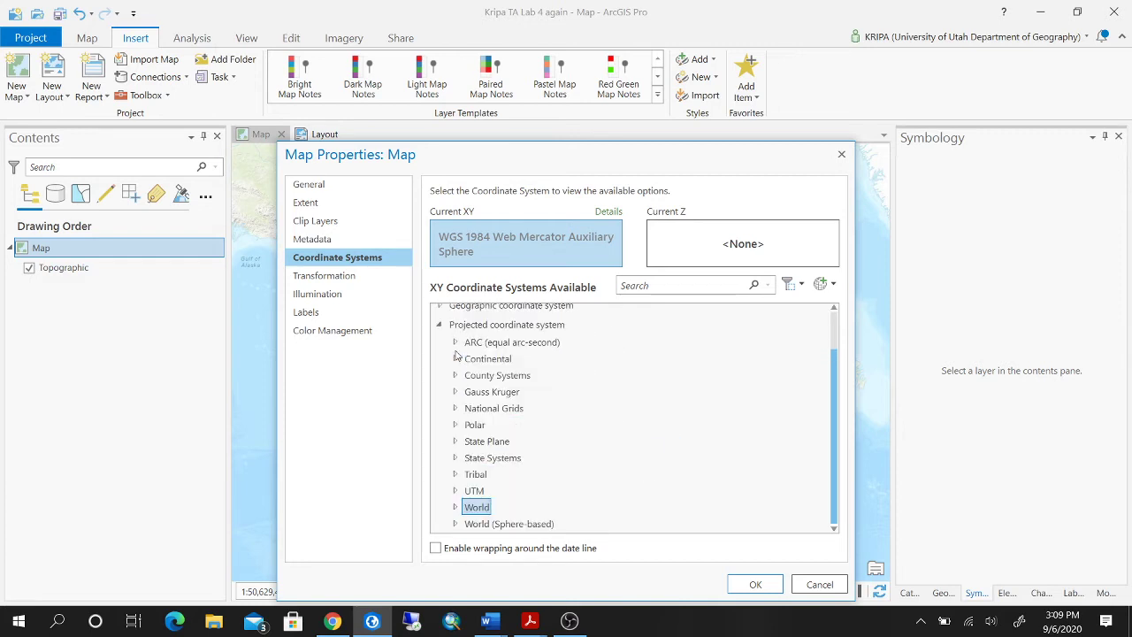
- Browse the North America group of the geographic coordinate systems, collapsing the group again after reviewing its entries
{"action": "scroll", "coordinate": [600, 395], "scroll_direction": "up", "scroll_amount": 1}
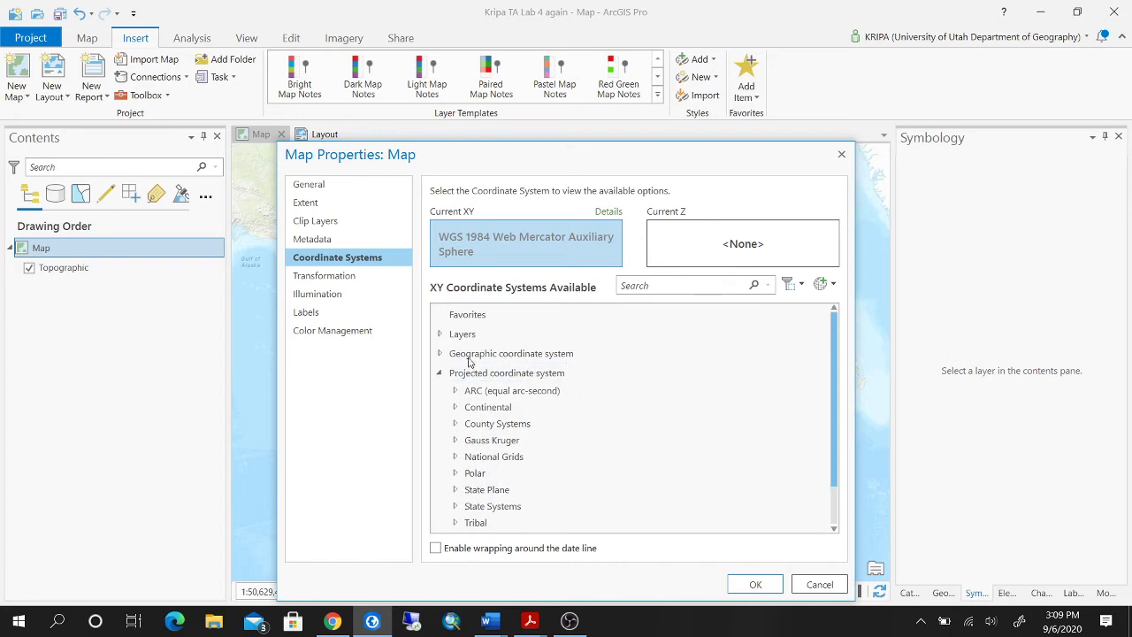
{"action": "left_click", "coordinate": [440, 354]}
{"action": "scroll", "coordinate": [527, 394], "scroll_direction": "down", "scroll_amount": 2}
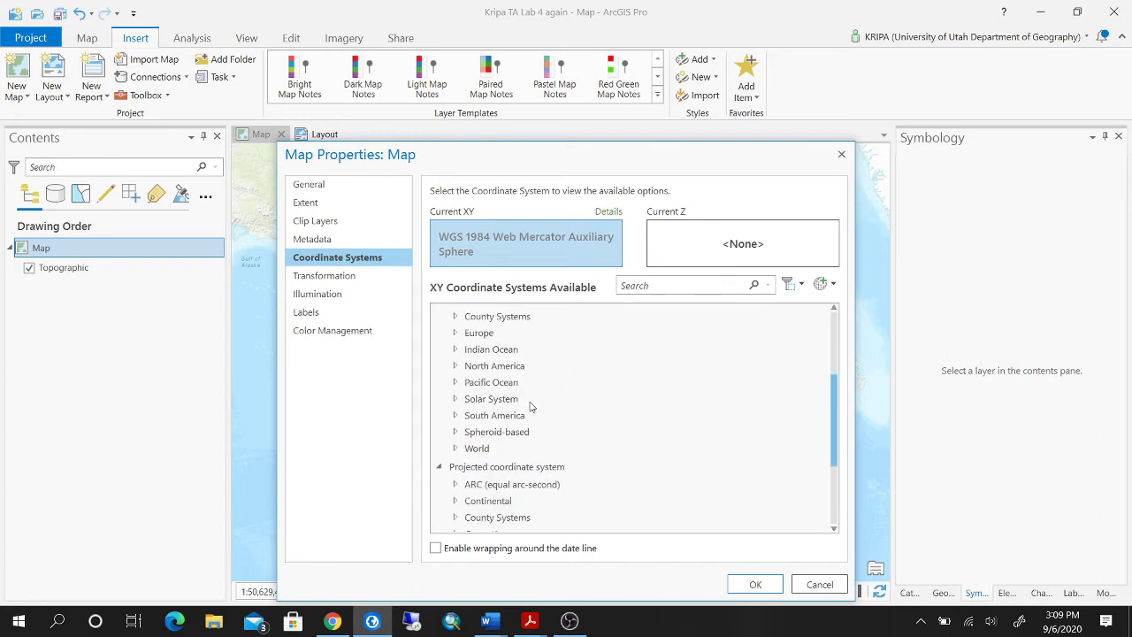
{"action": "left_click", "coordinate": [455, 370]}
{"action": "scroll", "coordinate": [624, 383], "scroll_direction": "down", "scroll_amount": 5}
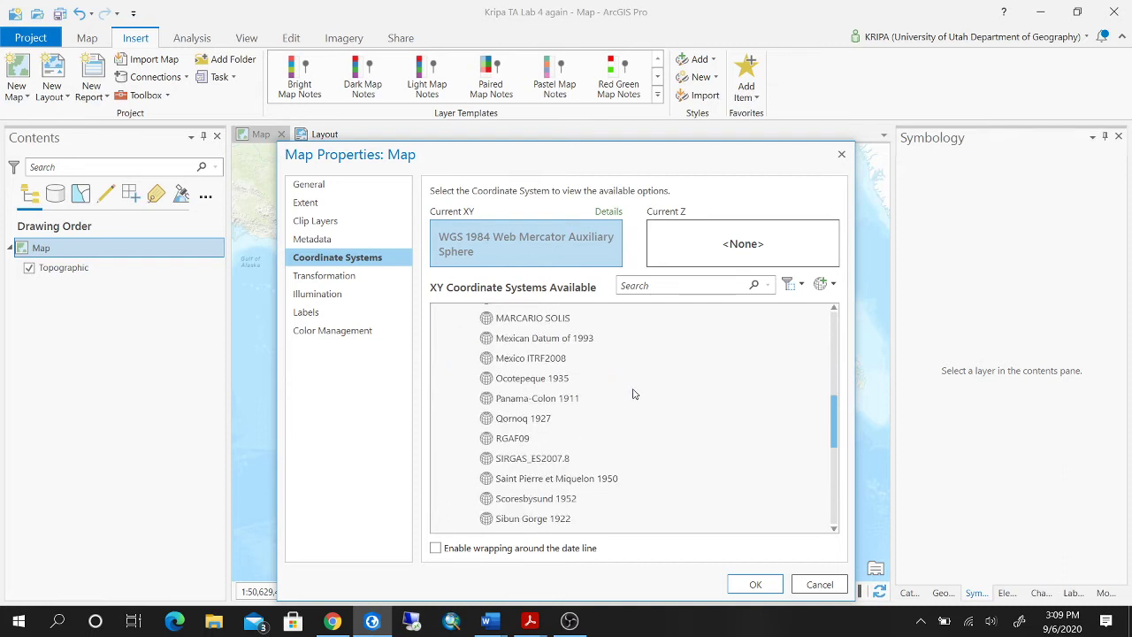
{"action": "scroll", "coordinate": [633, 393], "scroll_direction": "up", "scroll_amount": 2}
{"action": "scroll", "coordinate": [633, 394], "scroll_direction": "up", "scroll_amount": 3}
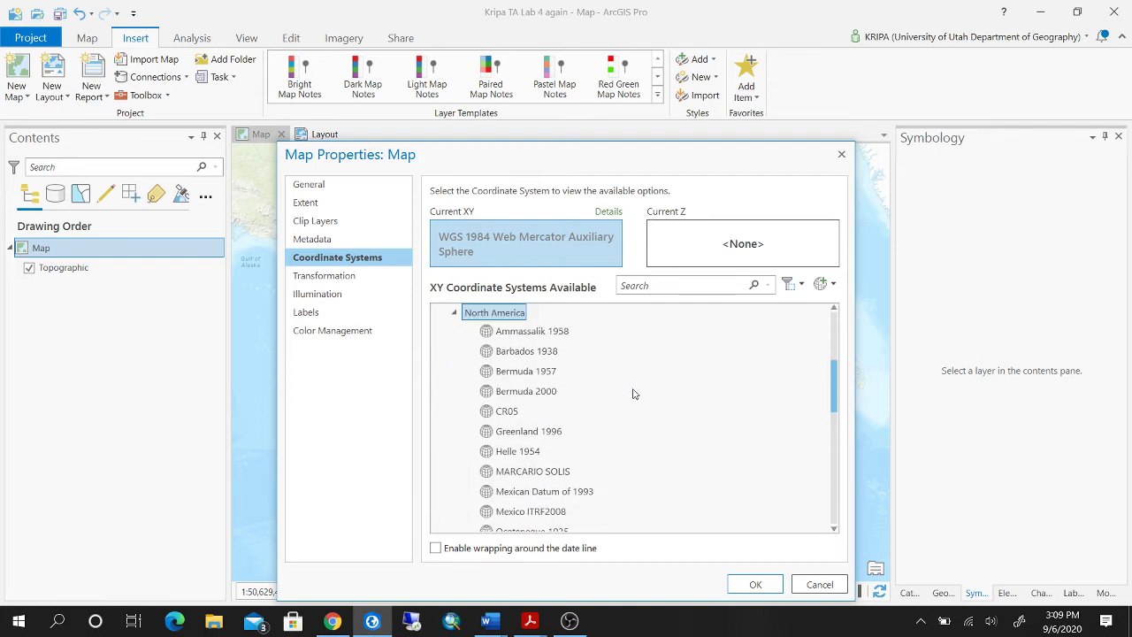
{"action": "scroll", "coordinate": [633, 394], "scroll_direction": "up", "scroll_amount": 2}
{"action": "left_click", "coordinate": [454, 390]}
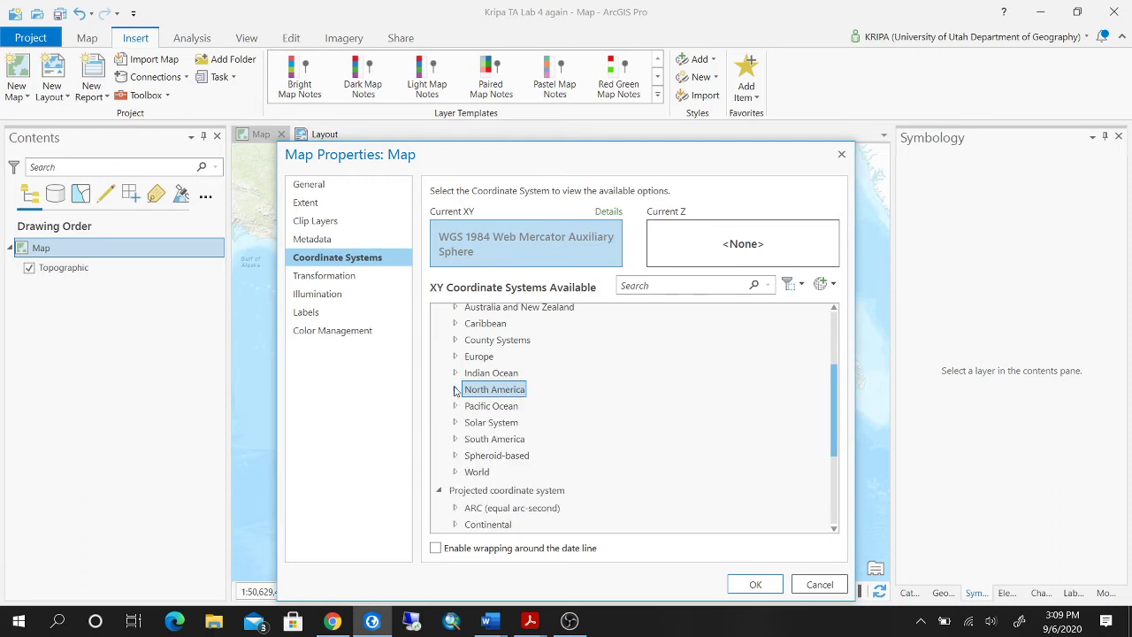
- Set the map's coordinate system to NAD 1983 (2011) Contiguous USA Albers from the projected Continental North America group and apply it
{"action": "scroll", "coordinate": [624, 381], "scroll_direction": "up", "scroll_amount": 3}
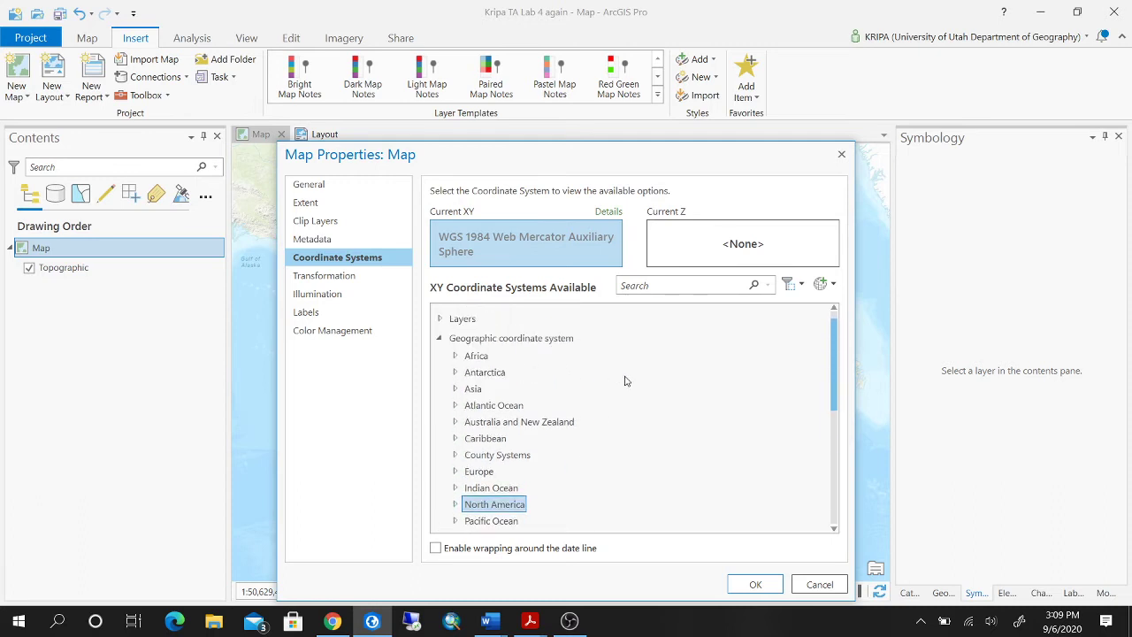
{"action": "scroll", "coordinate": [624, 380], "scroll_direction": "up", "scroll_amount": 1}
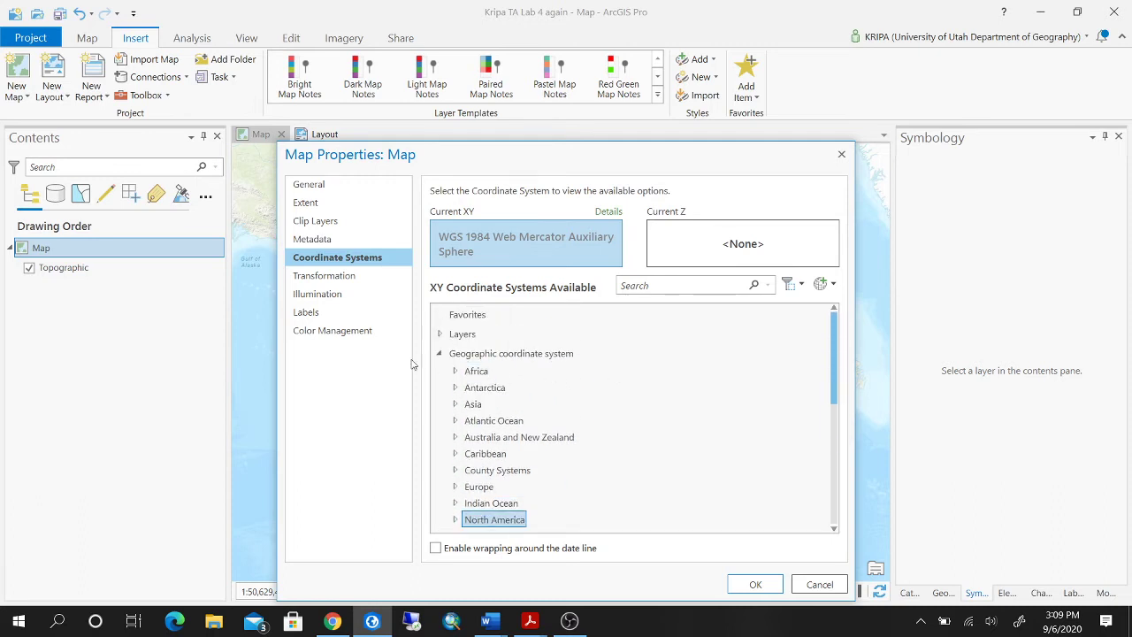
{"action": "scroll", "coordinate": [619, 398], "scroll_direction": "down", "scroll_amount": 7}
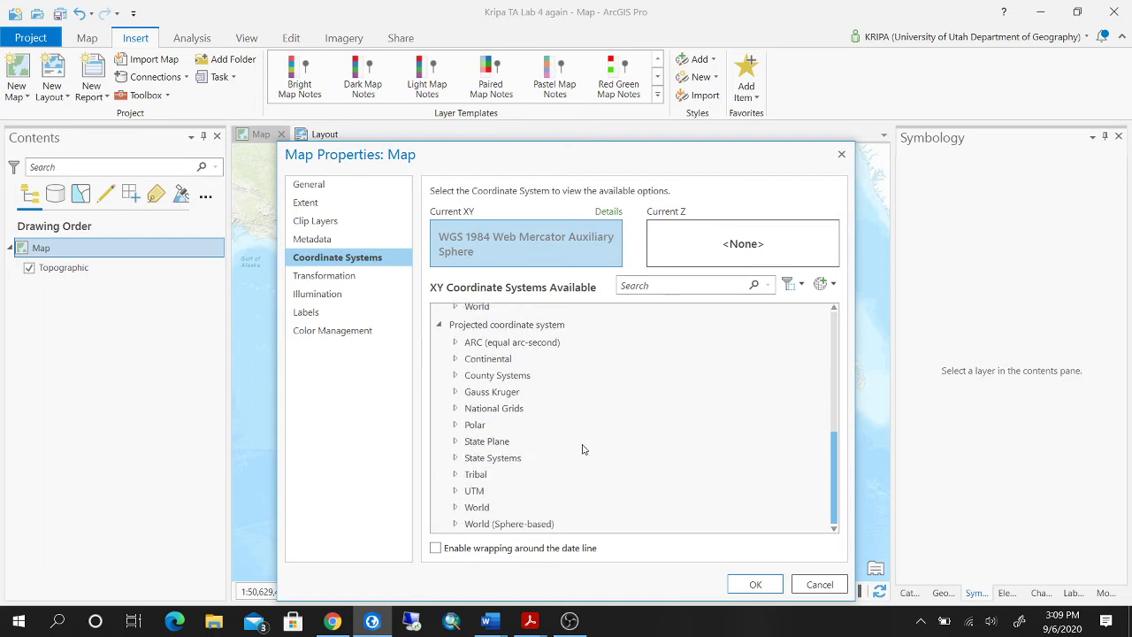
{"action": "left_click", "coordinate": [456, 359]}
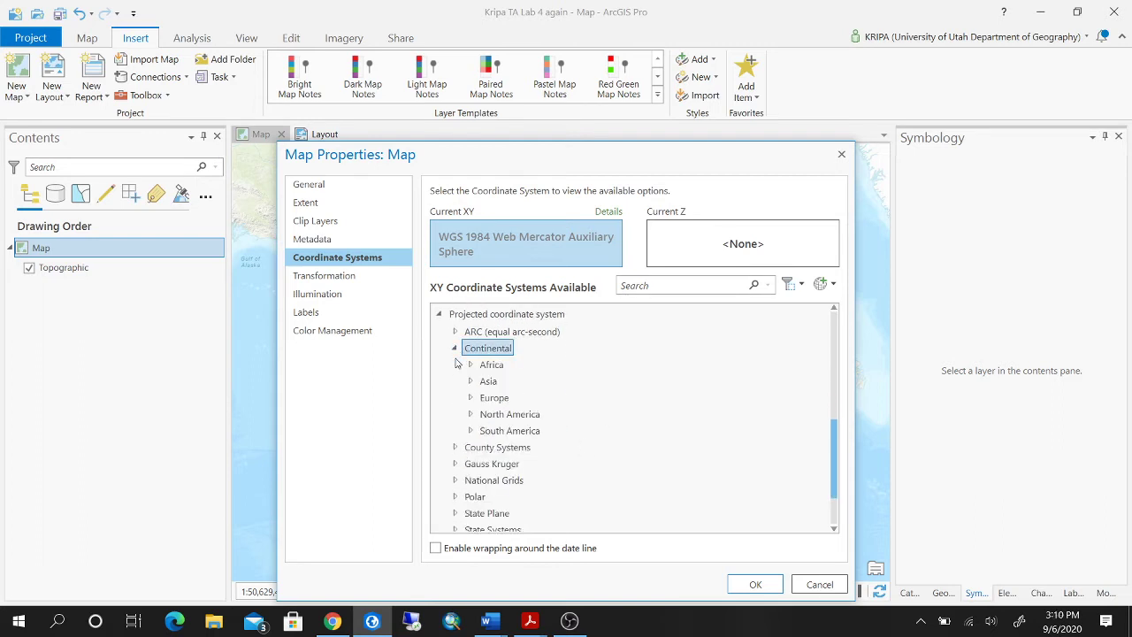
{"action": "left_click", "coordinate": [470, 413]}
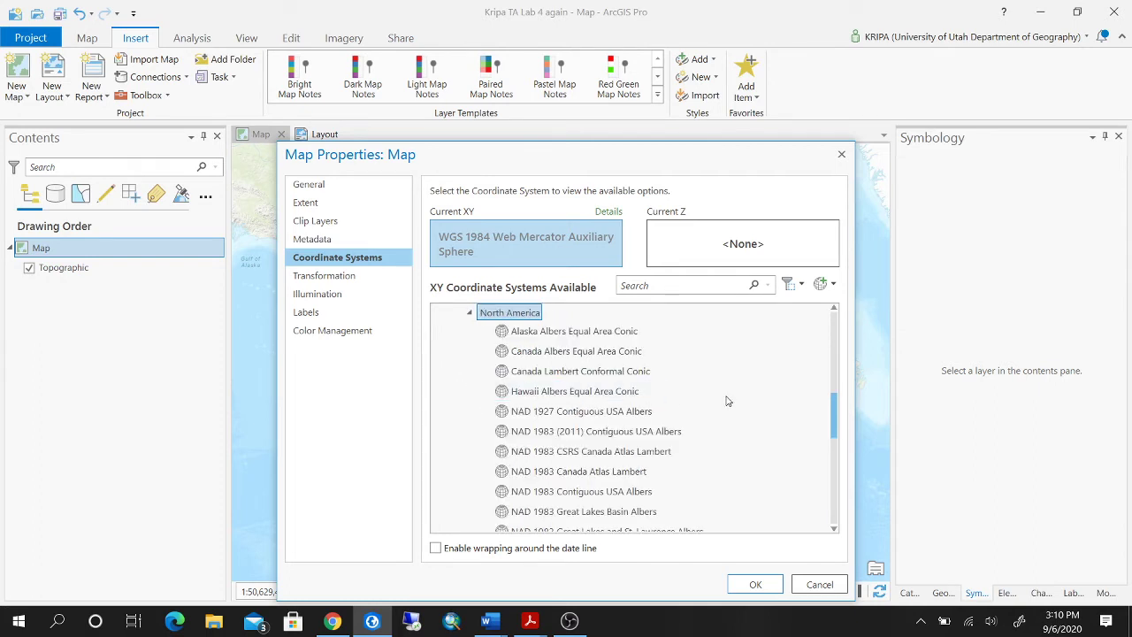
{"action": "scroll", "coordinate": [727, 401], "scroll_direction": "down", "scroll_amount": 2}
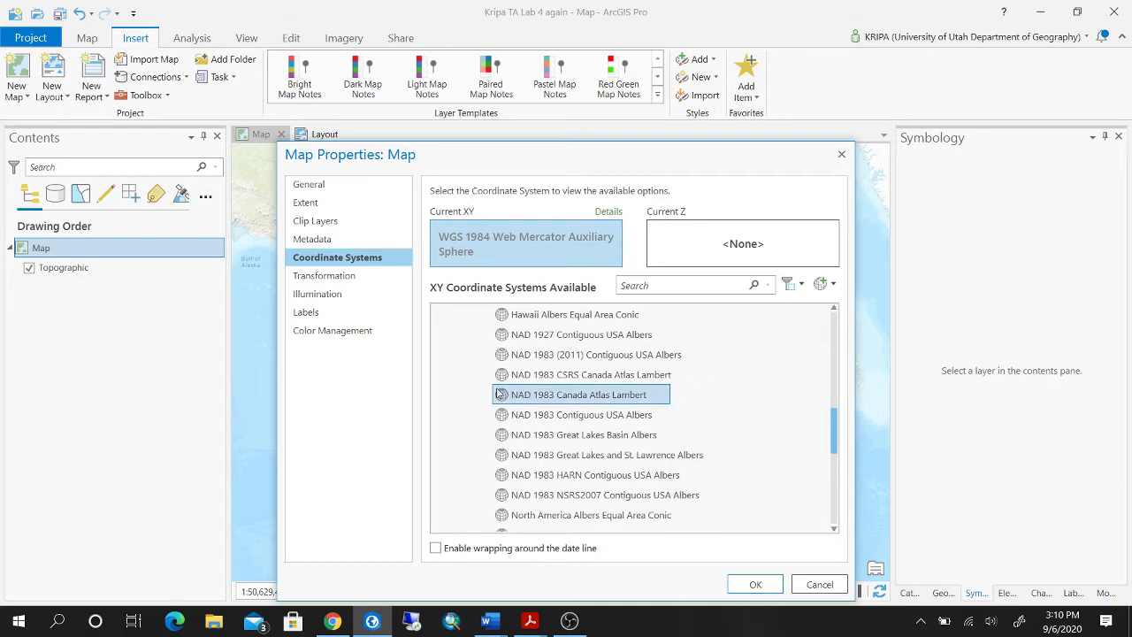
{"action": "left_click", "coordinate": [563, 357]}
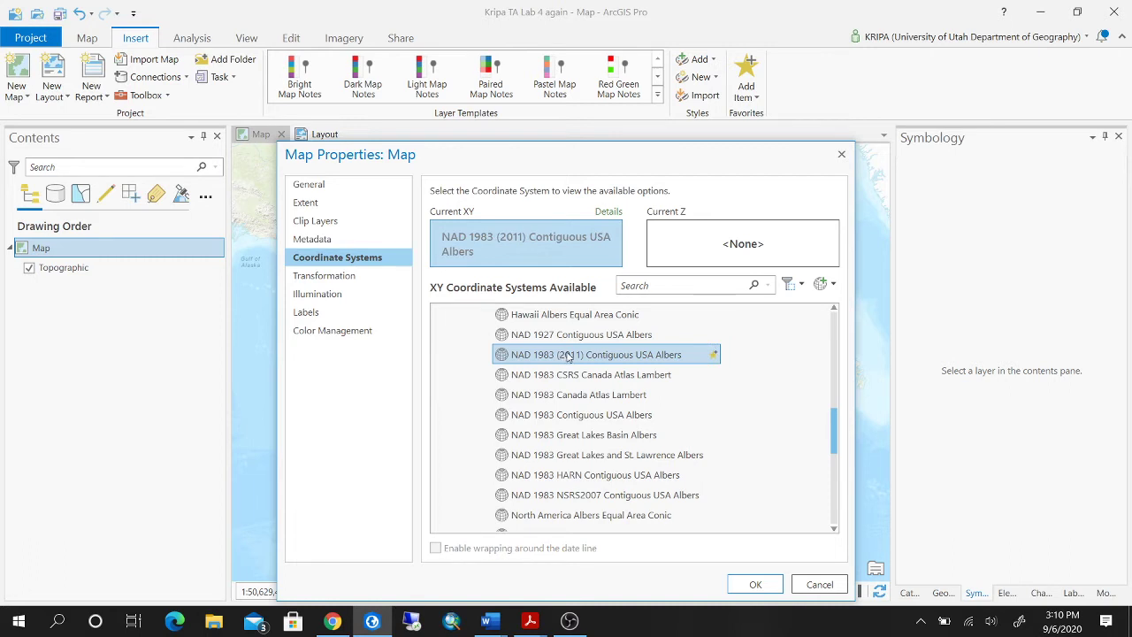
{"action": "left_click", "coordinate": [756, 585]}
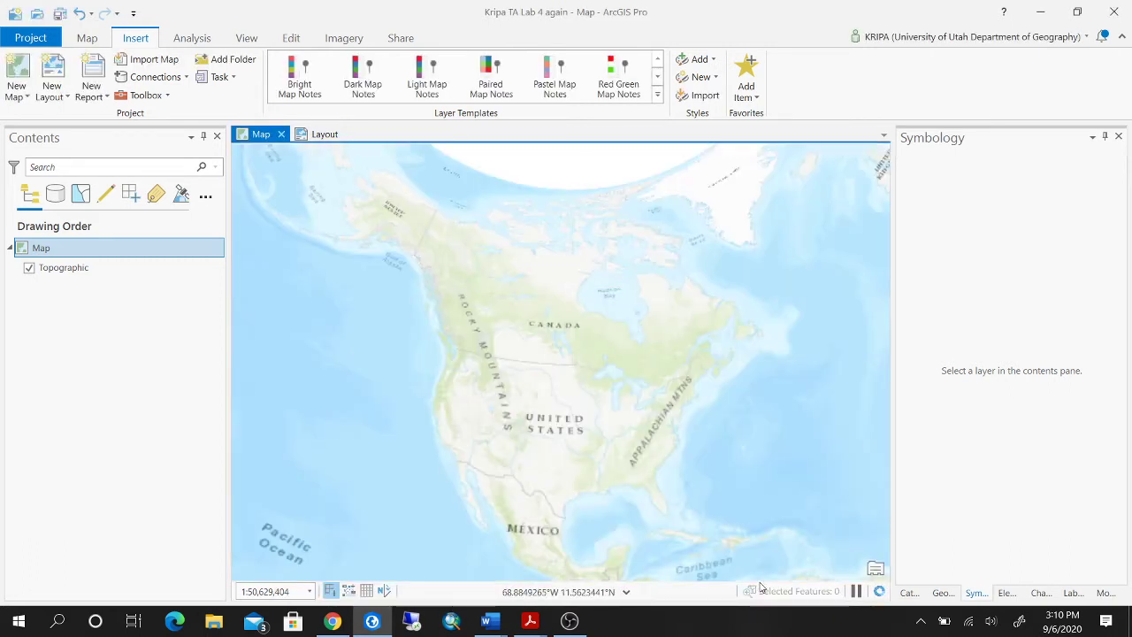
{"action": "left_click_drag", "start_coordinate": [738, 397], "coordinate": [731, 374]}
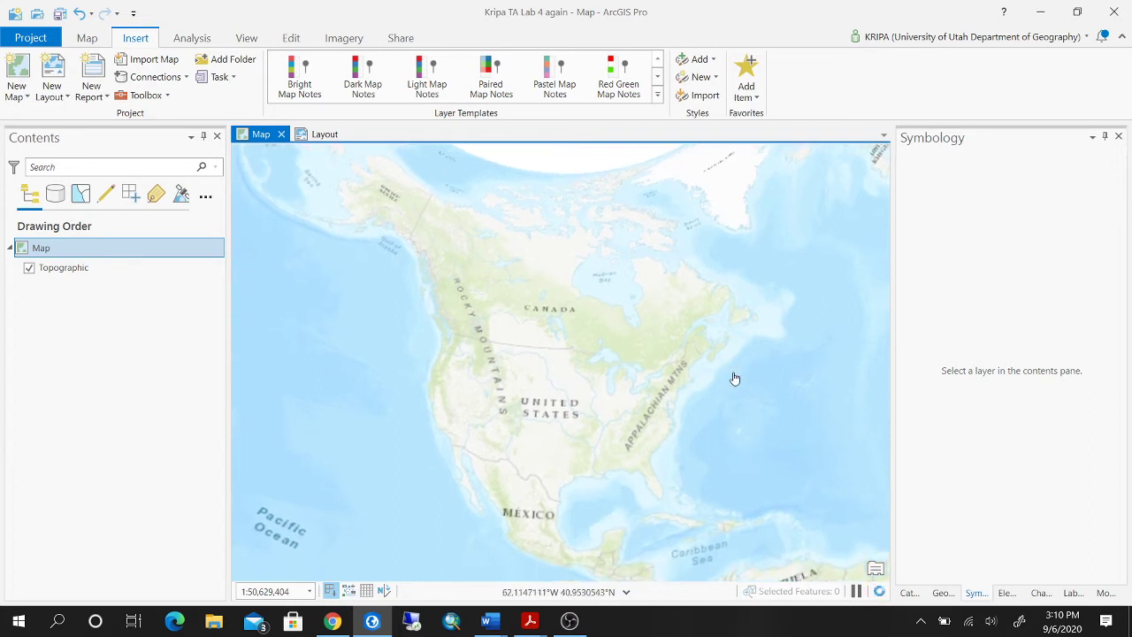
- In the layout, move the map frame straight up by about 0.2 in, closer to the title text
{"action": "left_click", "coordinate": [319, 133]}
{"action": "left_click", "coordinate": [515, 294]}
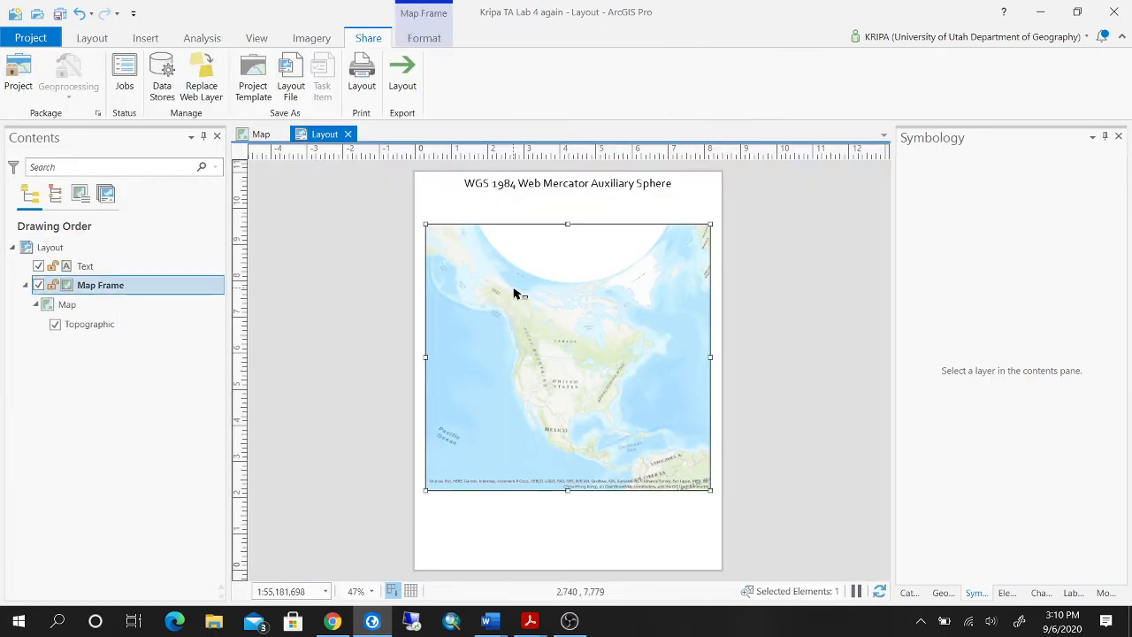
{"action": "left_click", "coordinate": [262, 133]}
{"action": "left_click", "coordinate": [313, 137]}
{"action": "left_click_drag", "start_coordinate": [591, 372], "coordinate": [593, 364]}
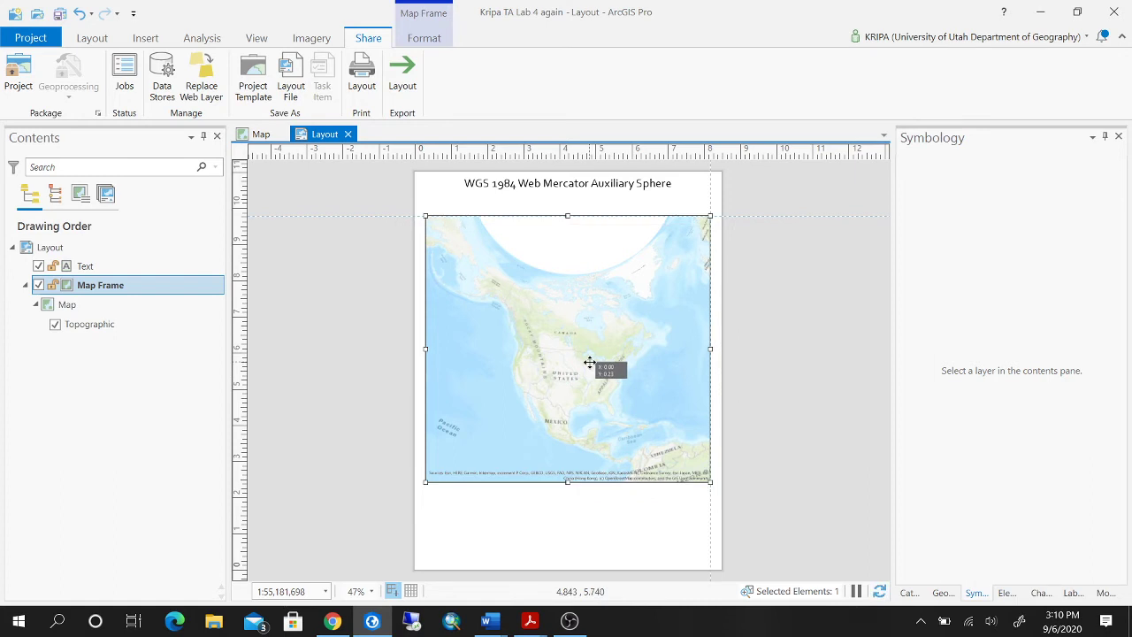
- Return from the layout title to the map and check its current coordinate system in the map properties
{"action": "left_click", "coordinate": [625, 188]}
{"action": "left_click", "coordinate": [259, 135]}
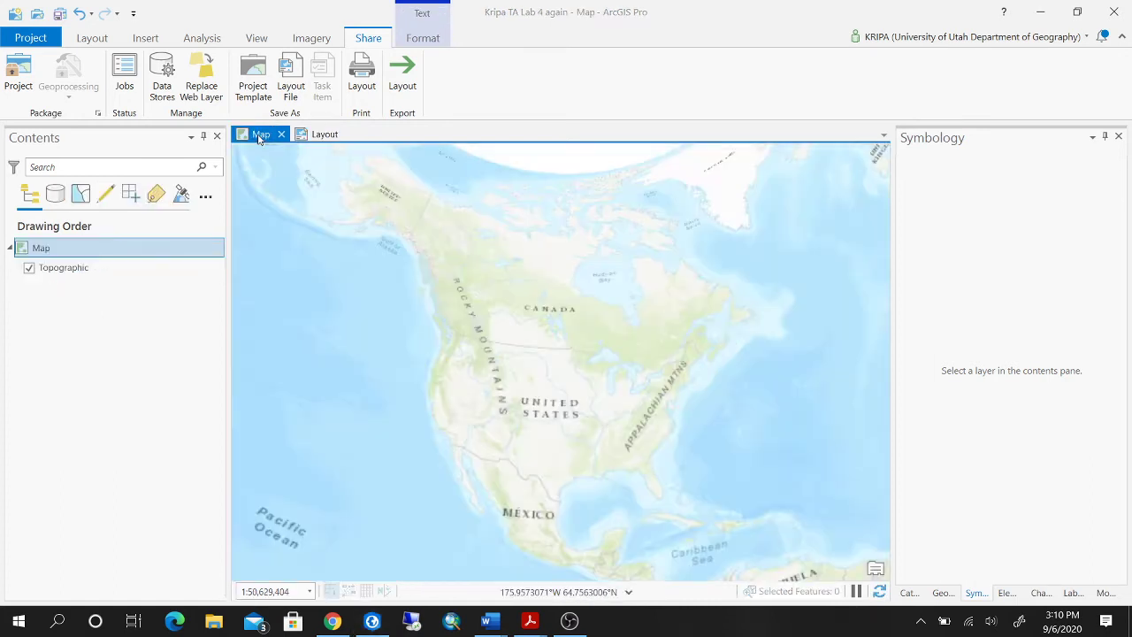
{"action": "left_click", "coordinate": [153, 248]}
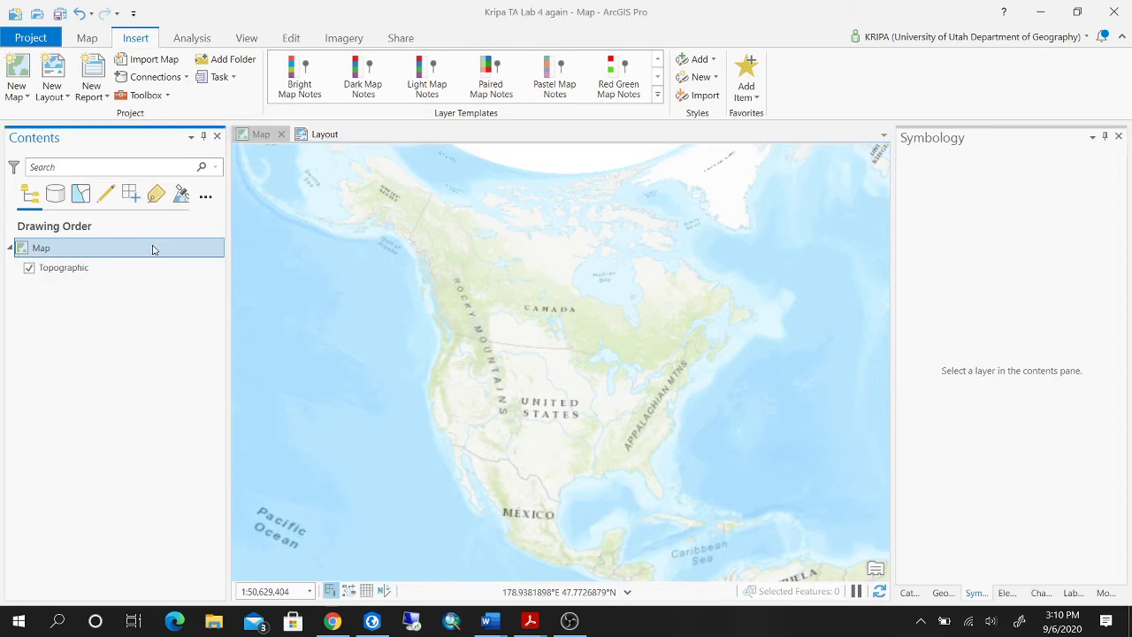
{"action": "right_click", "coordinate": [152, 250]}
{"action": "left_click", "coordinate": [197, 507]}
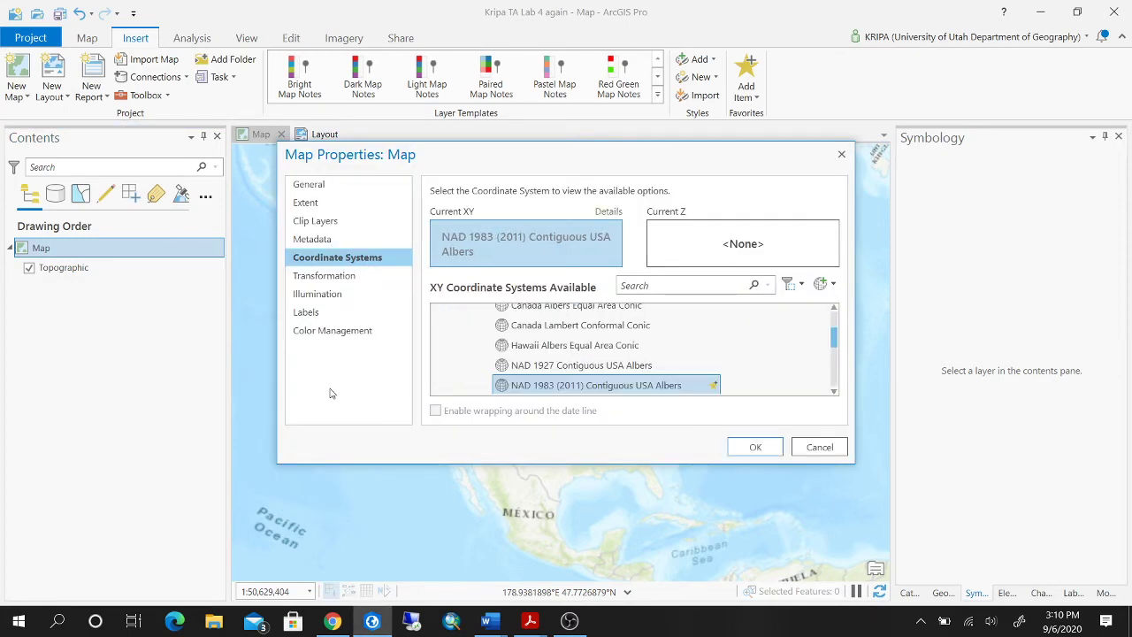
{"action": "left_click", "coordinate": [840, 154]}
- Examine the Topographic layer's spatial reference in its source properties, closing the properties when done
{"action": "left_click", "coordinate": [124, 267]}
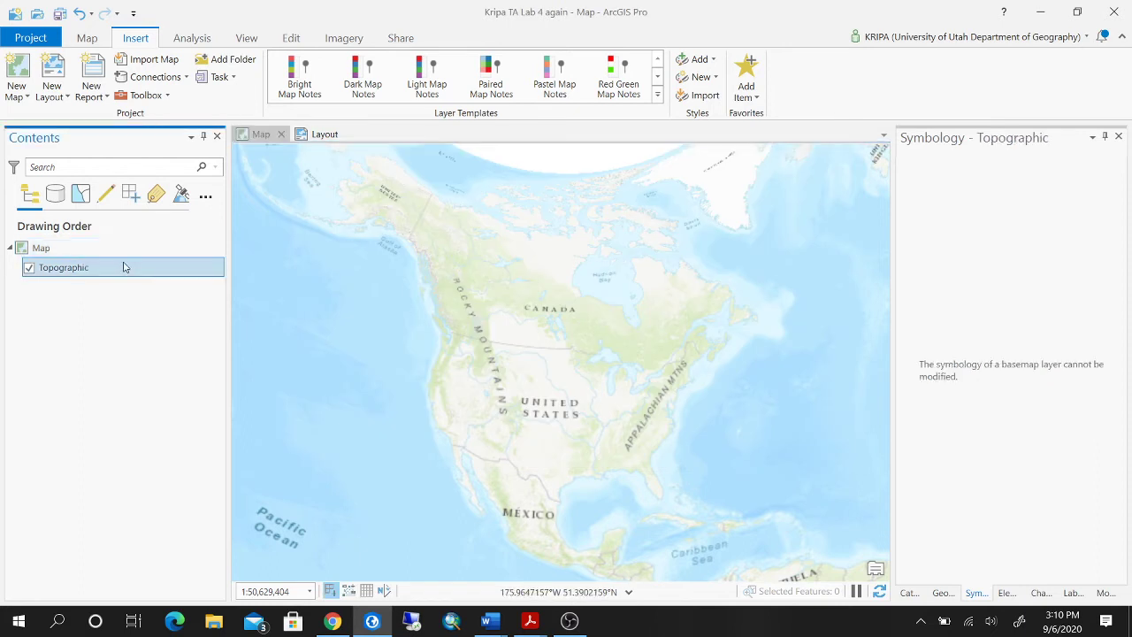
{"action": "right_click", "coordinate": [124, 267]}
{"action": "left_click", "coordinate": [180, 502]}
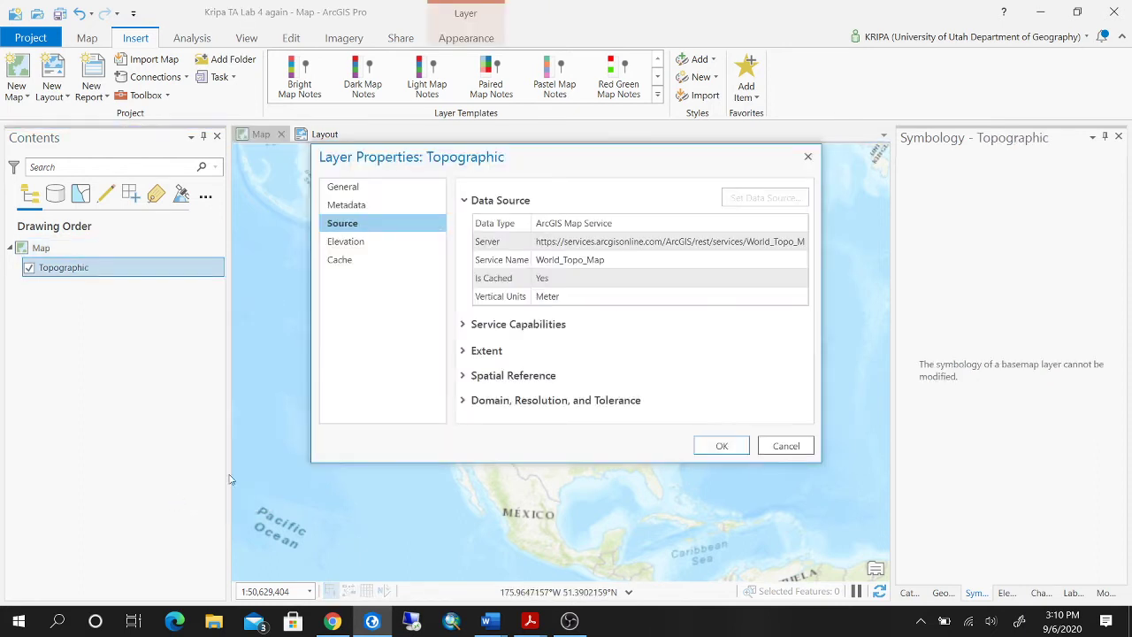
{"action": "left_click", "coordinate": [470, 376]}
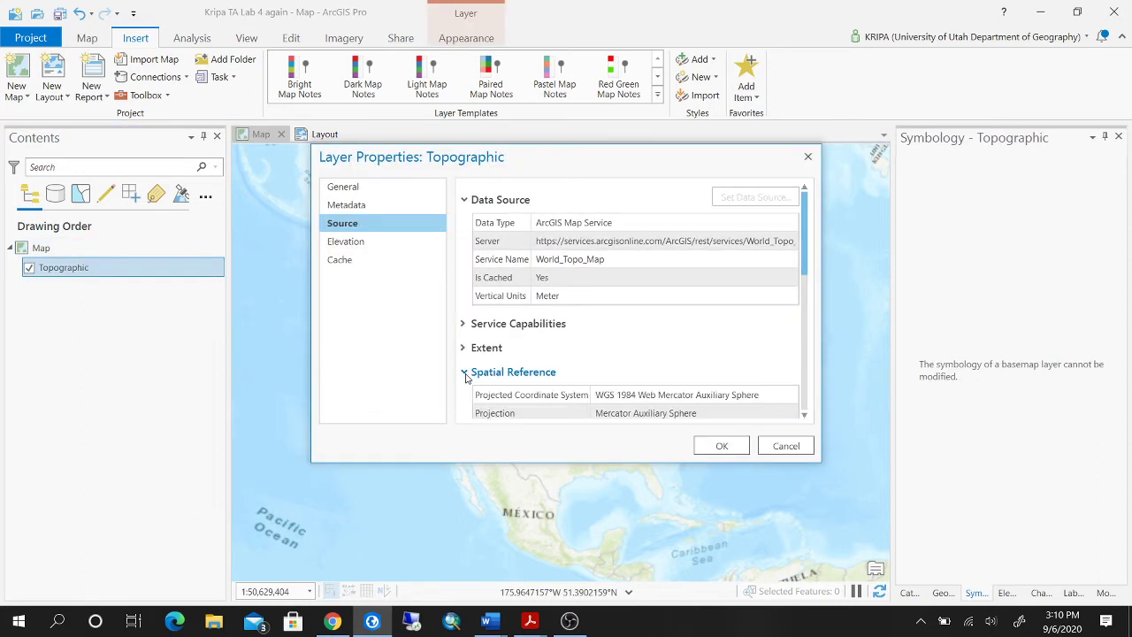
{"action": "left_click", "coordinate": [807, 157]}
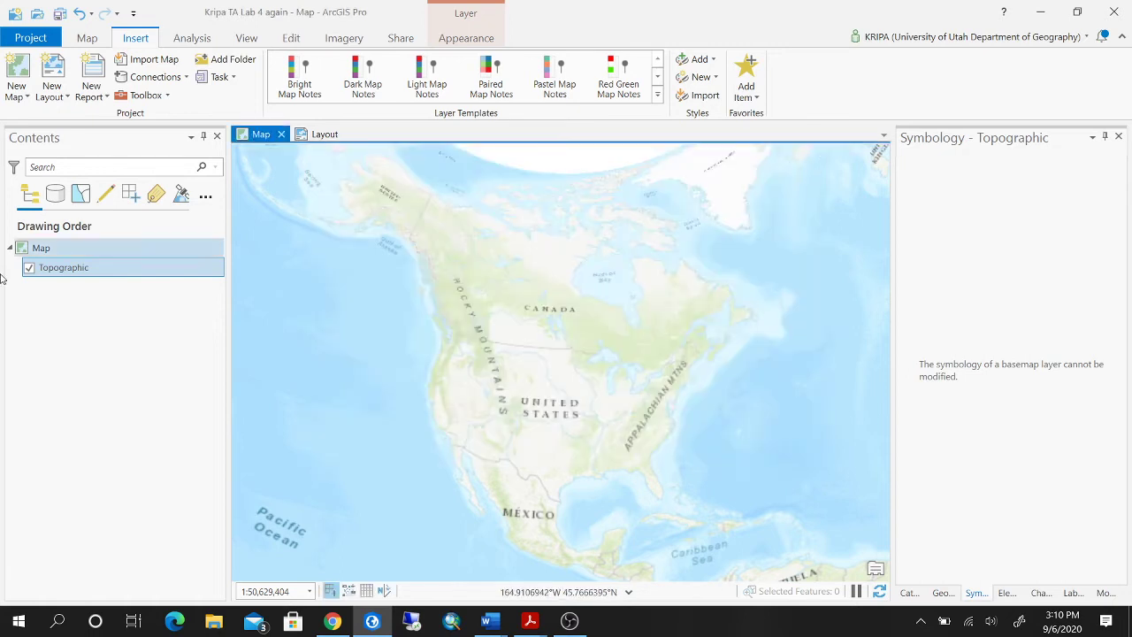
- Reopen the map's properties to read the exact name of its coordinate system, and close them without changes
{"action": "left_click", "coordinate": [92, 248]}
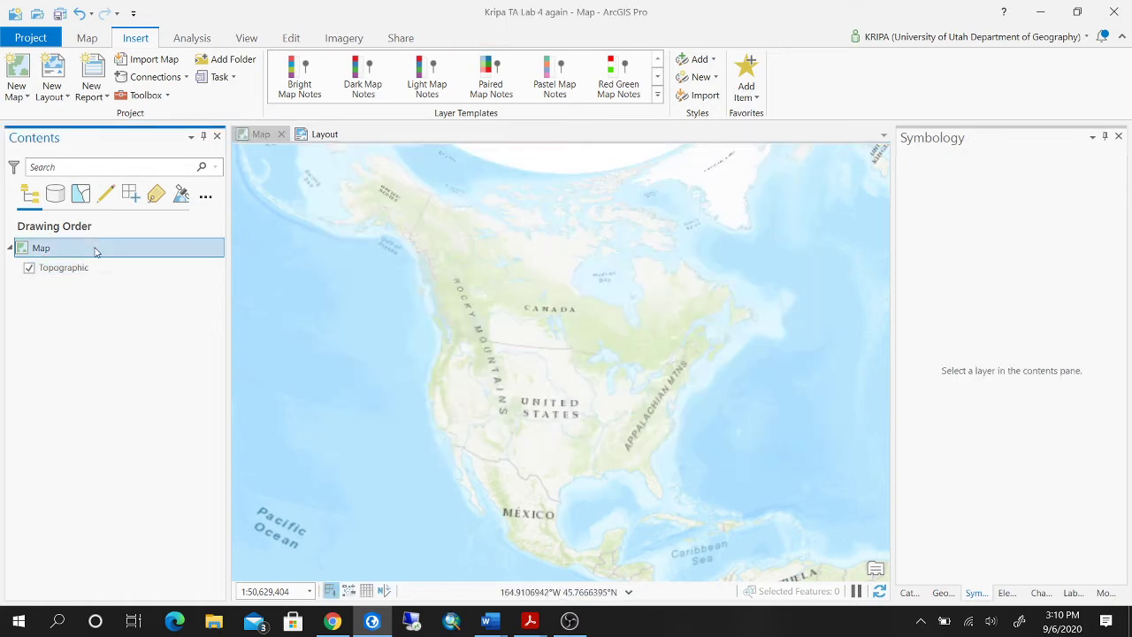
{"action": "right_click", "coordinate": [119, 247]}
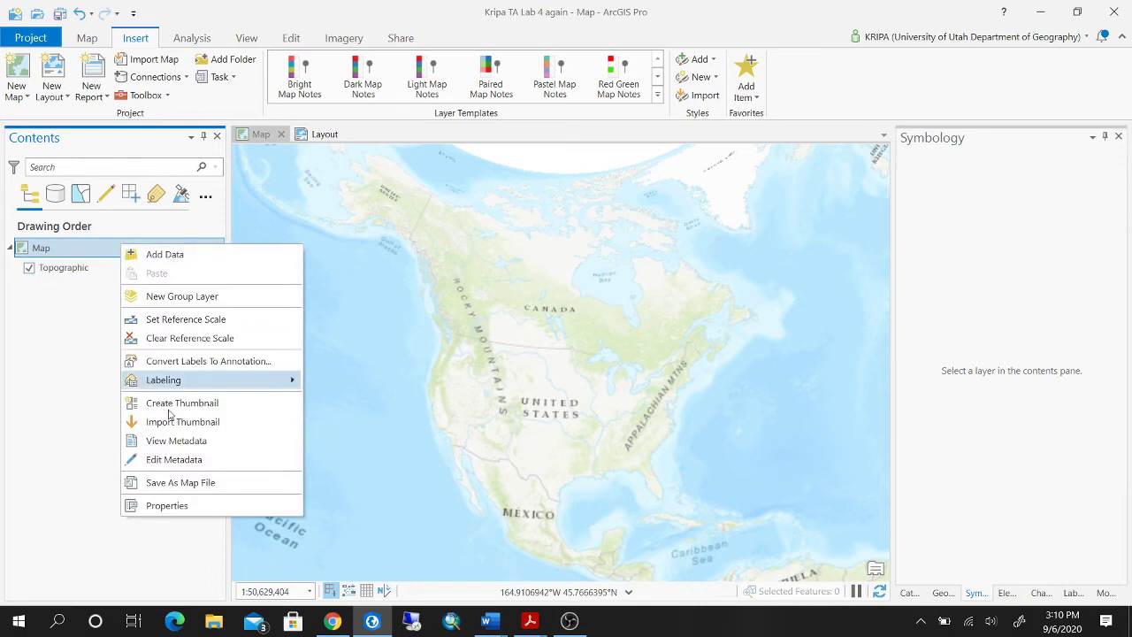
{"action": "left_click", "coordinate": [162, 505]}
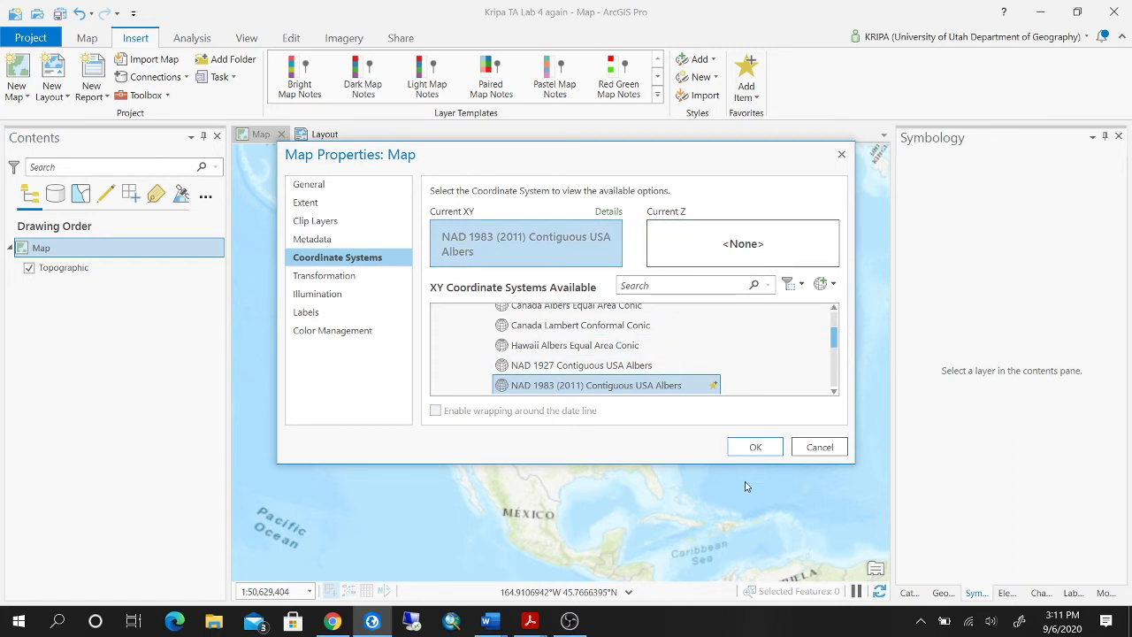
{"action": "left_click_drag", "start_coordinate": [653, 159], "coordinate": [875, 106]}
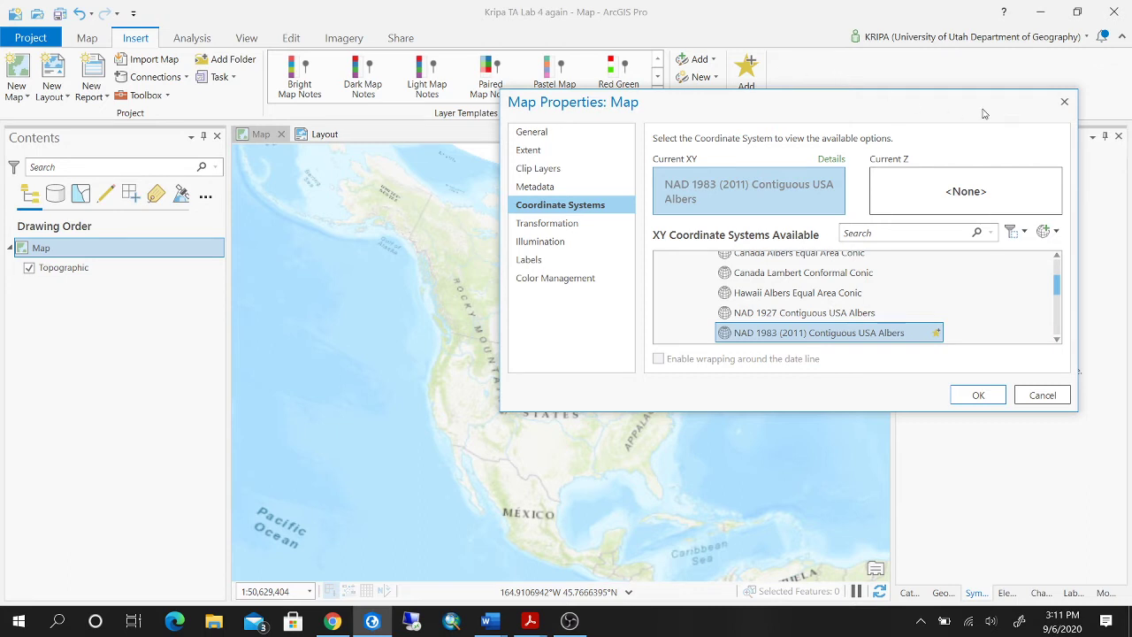
{"action": "left_click", "coordinate": [1065, 103]}
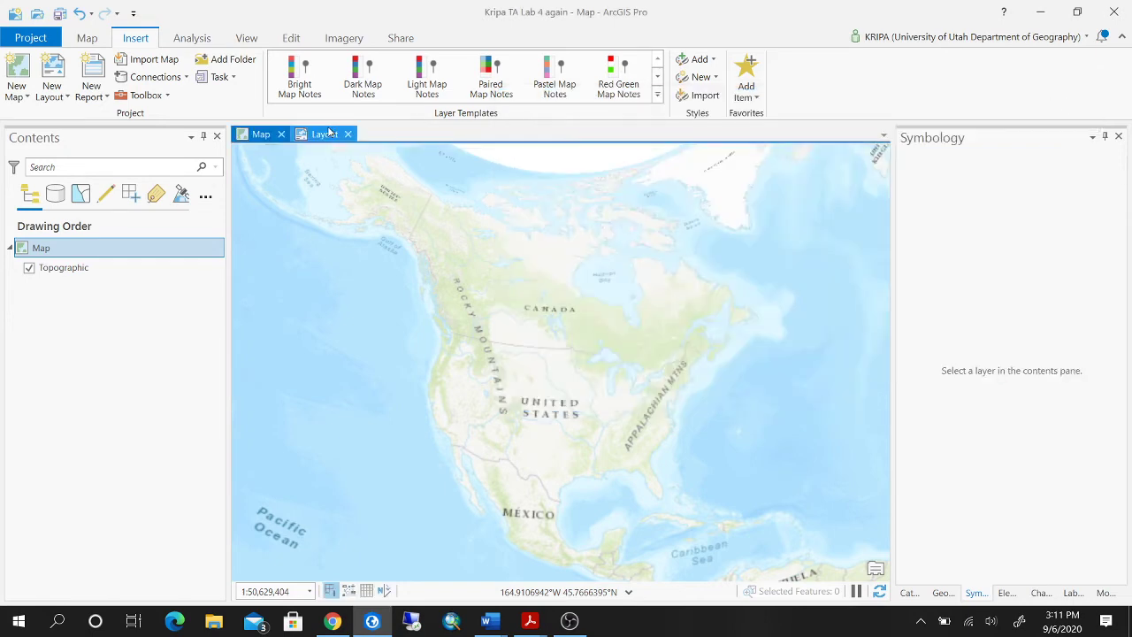
- Replace the layout's title text with "NAD 1983 (2011)", removing any miscapitalized wording after it
{"action": "left_click", "coordinate": [328, 132]}
{"action": "left_click", "coordinate": [674, 184]}
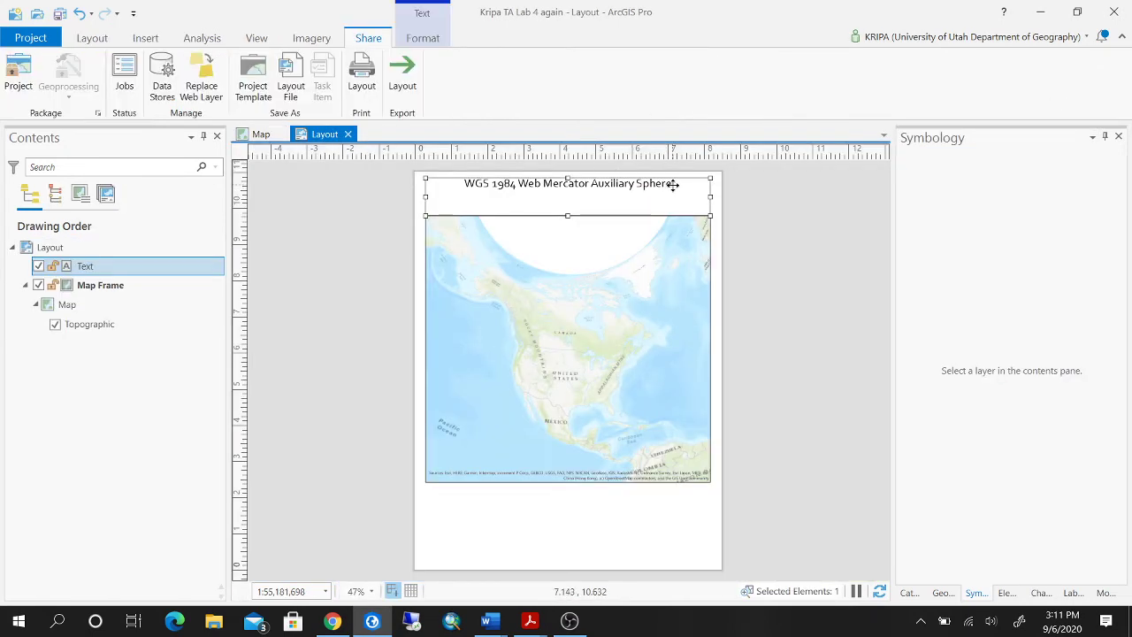
{"action": "double_click", "coordinate": [504, 184]}
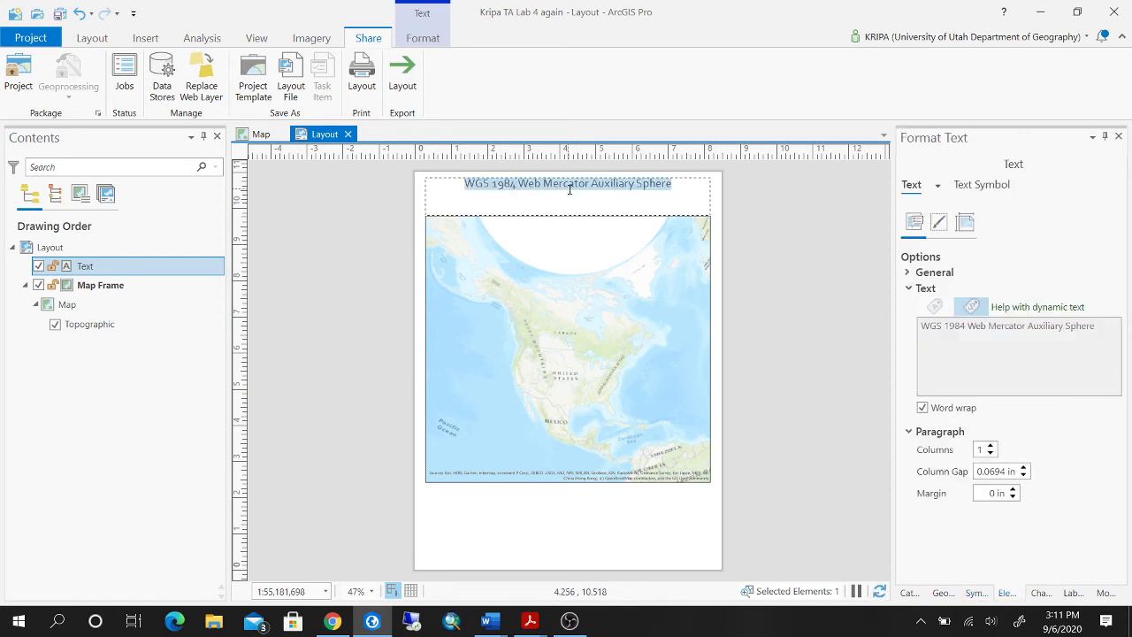
{"action": "type", "text": "NA"}
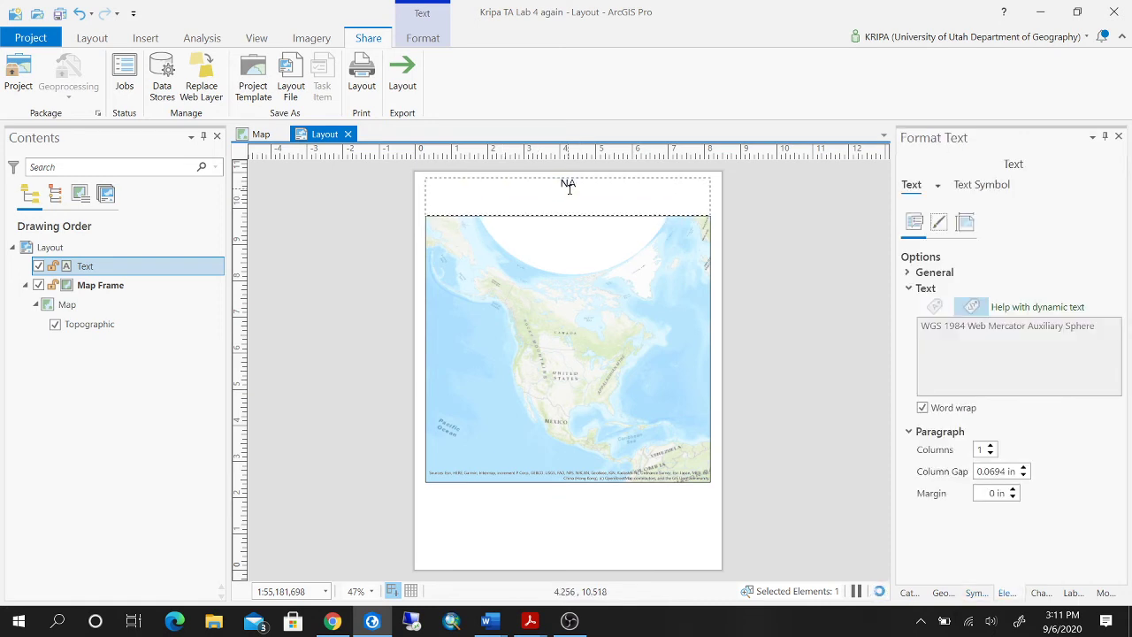
{"action": "type", "text": "D 198"}
{"action": "type", "text": "3 (2011) cONTIGUOS"}
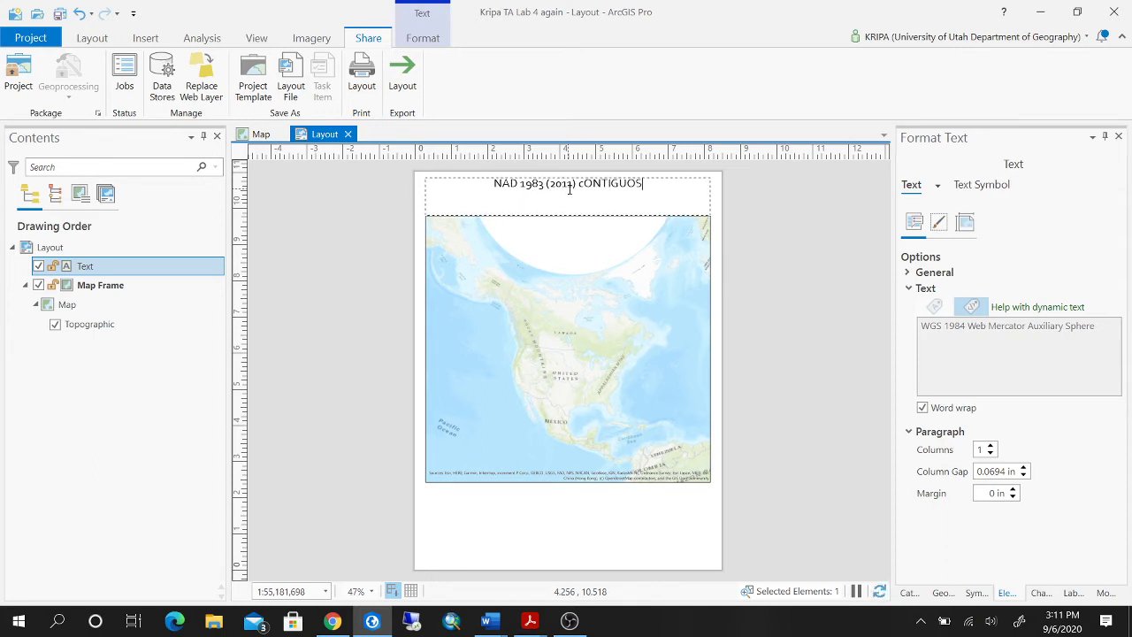
{"action": "key", "text": "BackSpace"}
{"action": "key", "text": "BackSpace"}
{"action": "key", "text": "BackSpace"}
{"action": "key", "text": "BackSpace"}
{"action": "key", "text": "BackSpace"}
{"action": "key", "text": "BackSpace"}
{"action": "key", "text": "BackSpace"}
{"action": "key", "text": "BackSpace"}
{"action": "key", "text": "BackSpace"}
{"action": "key", "text": "BackSpace"}
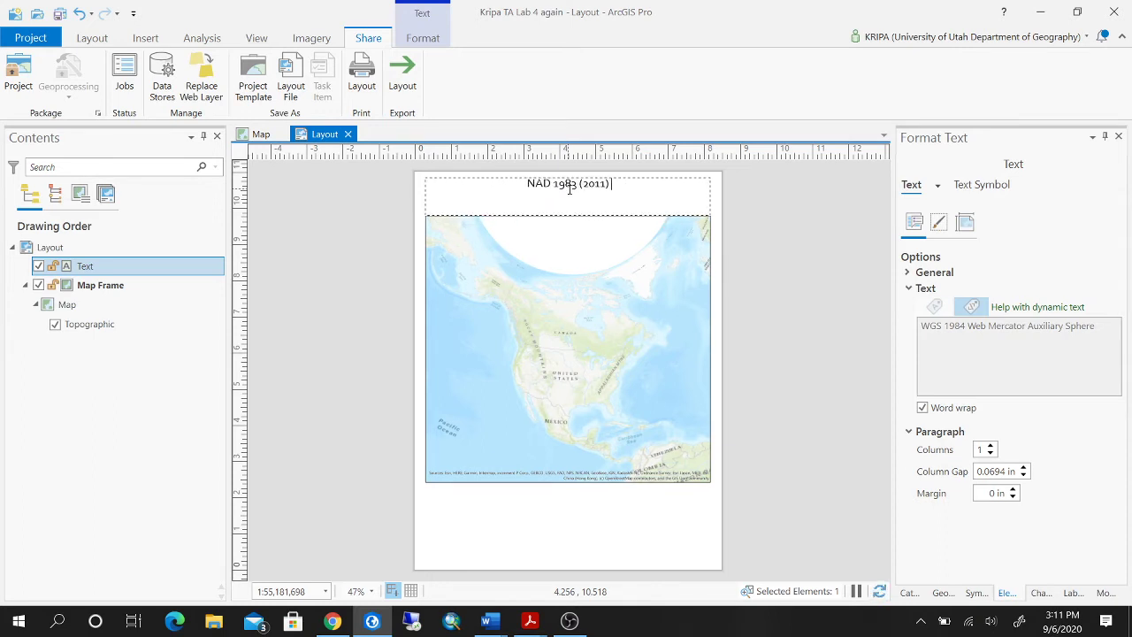
- Try extending the layout title with "Contiguous Alber" and delete the added words again
{"action": "type", "text": "Contigu"}
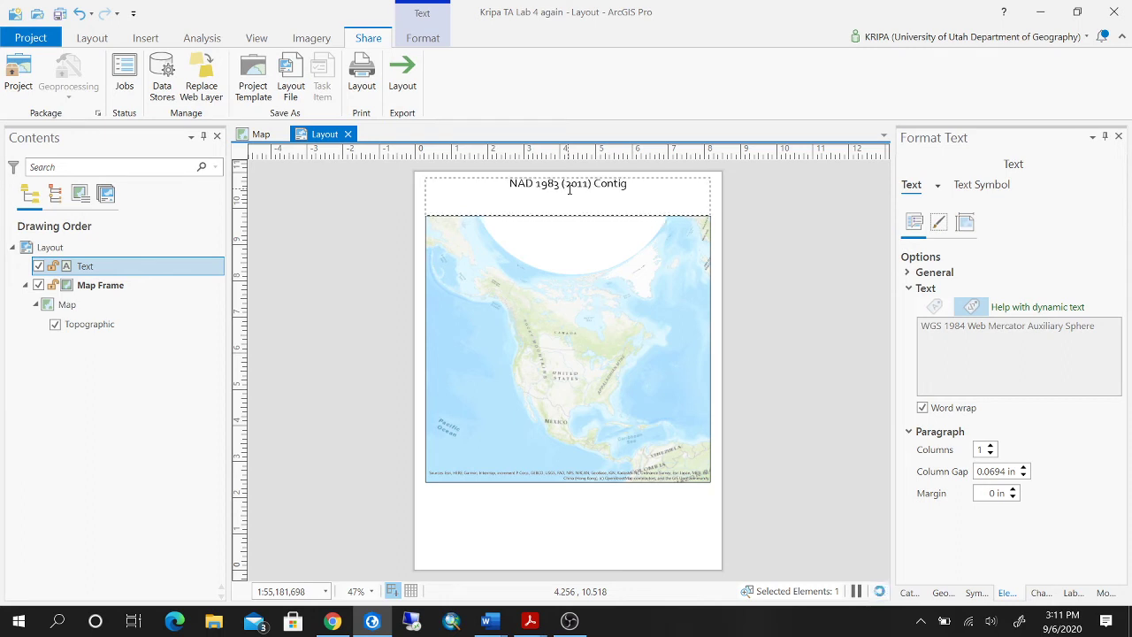
{"action": "key", "text": "BackSpace"}
{"action": "key", "text": "BackSpace"}
{"action": "type", "text": "uous A"}
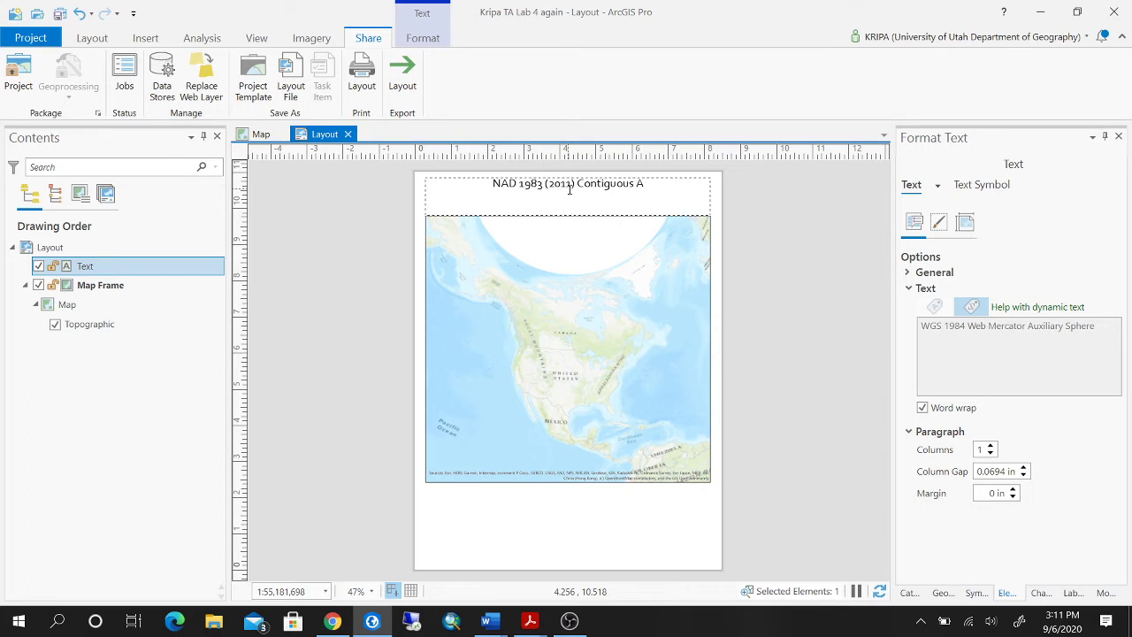
{"action": "key", "text": "BackSpace"}
{"action": "key", "text": "BackSpace"}
{"action": "key", "text": "BackSpace"}
{"action": "key", "text": "BackSpace"}
{"action": "key", "text": "BackSpace"}
{"action": "key", "text": "BackSpace"}
{"action": "key", "text": "BackSpace"}
{"action": "key", "text": "BackSpace"}
{"action": "key", "text": "BackSpace"}
{"action": "key", "text": "BackSpace"}
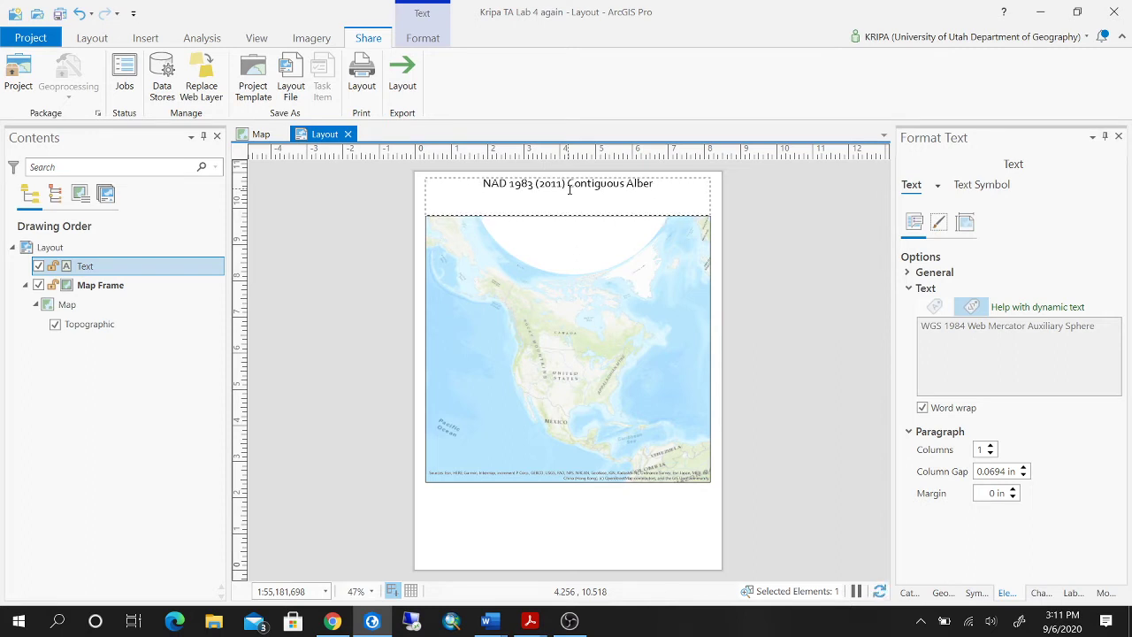
{"action": "key", "text": "BackSpace"}
{"action": "key", "text": "BackSpace"}
{"action": "key", "text": "BackSpace"}
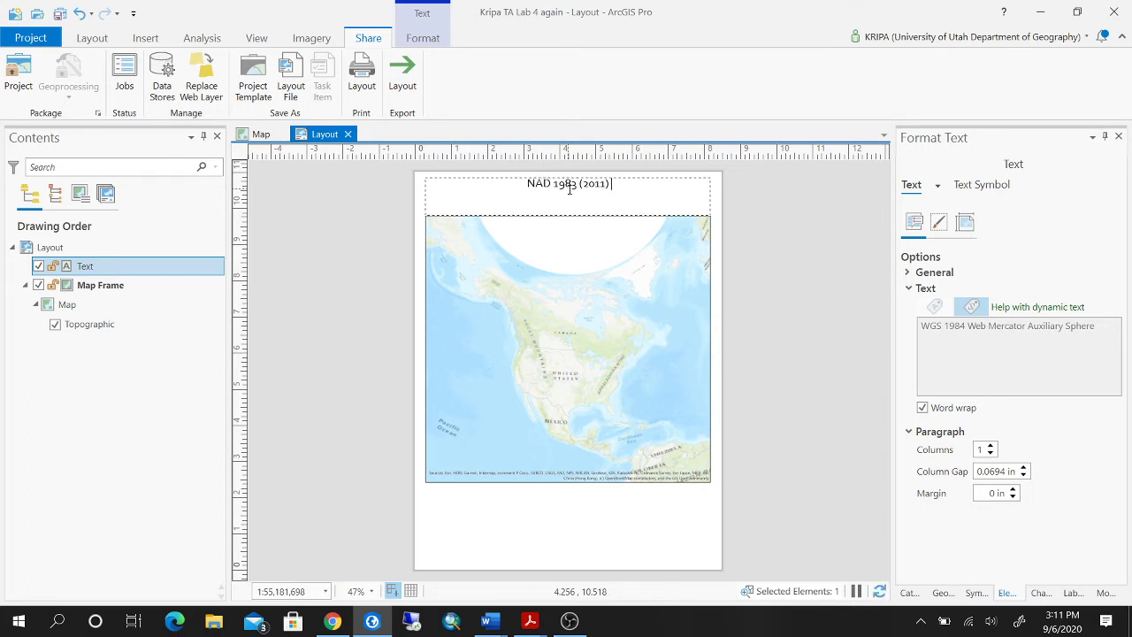
- Finish editing the layout title, clear the element selection and save the project
{"action": "left_click", "coordinate": [809, 235]}
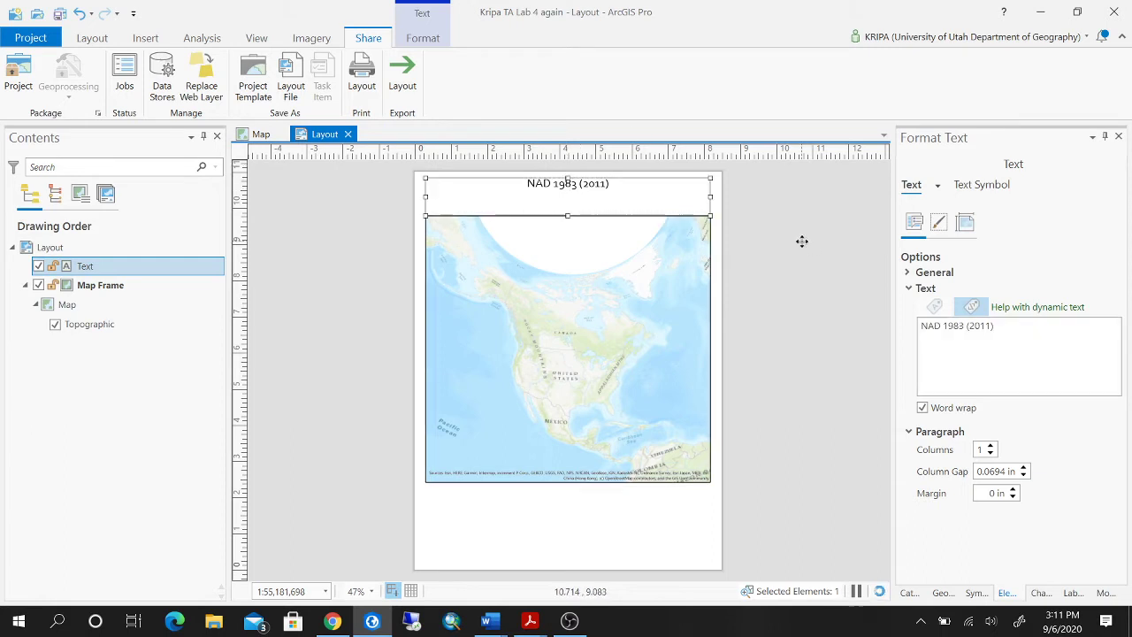
{"action": "left_click", "coordinate": [789, 298]}
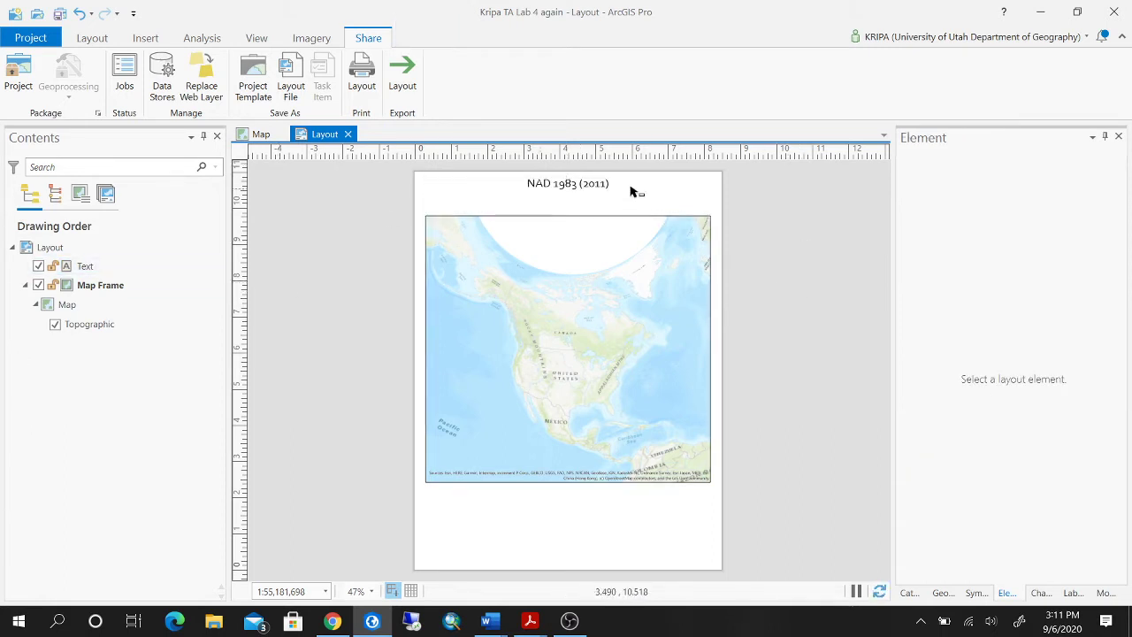
{"action": "left_click", "coordinate": [58, 13]}
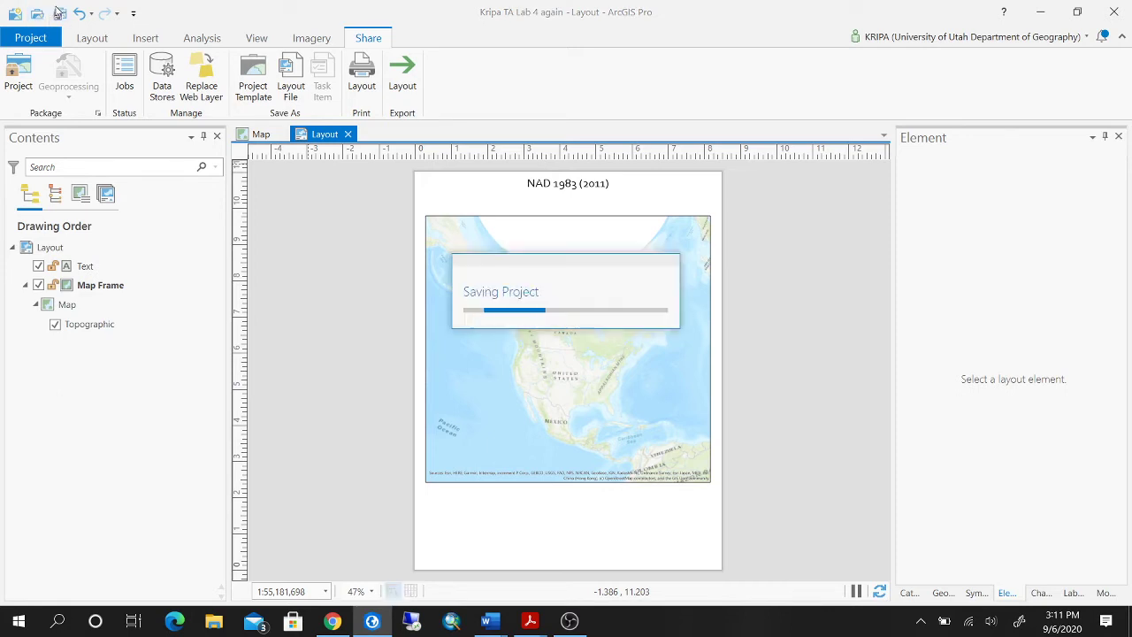
- Export the layout as a PDF named "Lab 4 Deliverable 3.pdf" in the Lab 4 folder
{"action": "left_click", "coordinate": [406, 100]}
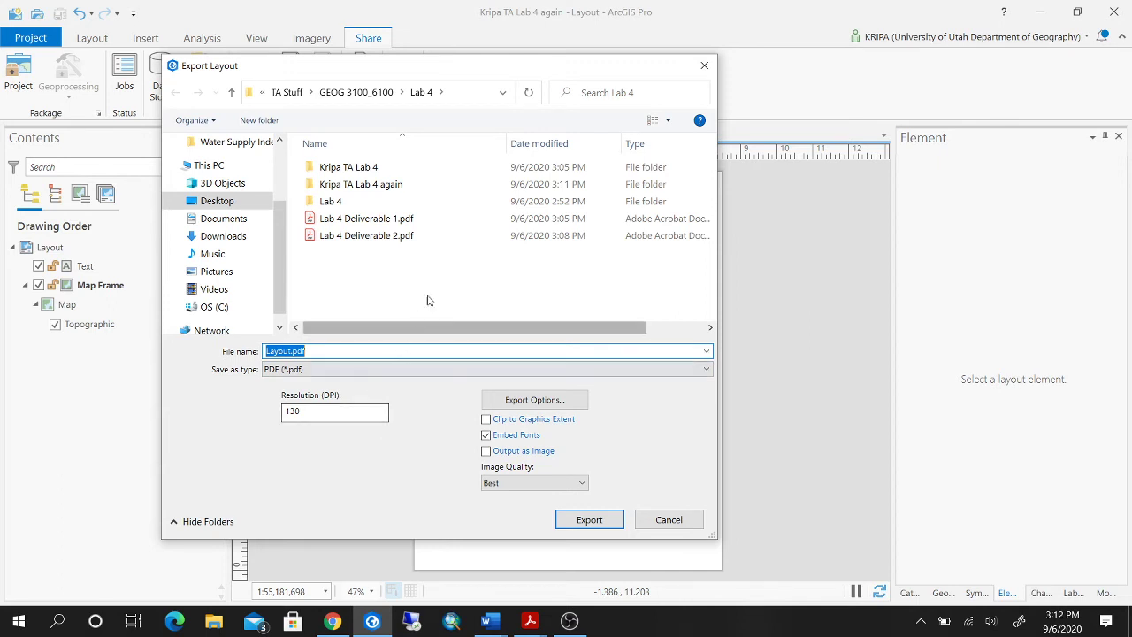
{"action": "left_click", "coordinate": [448, 237]}
{"action": "left_click", "coordinate": [354, 350]}
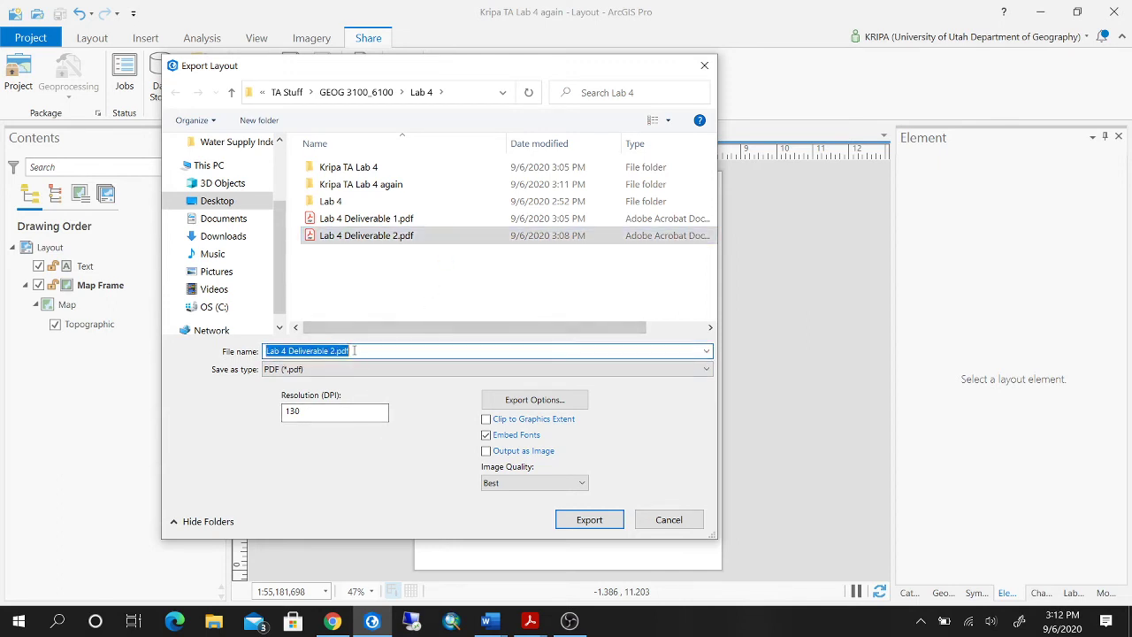
{"action": "left_click", "coordinate": [331, 351]}
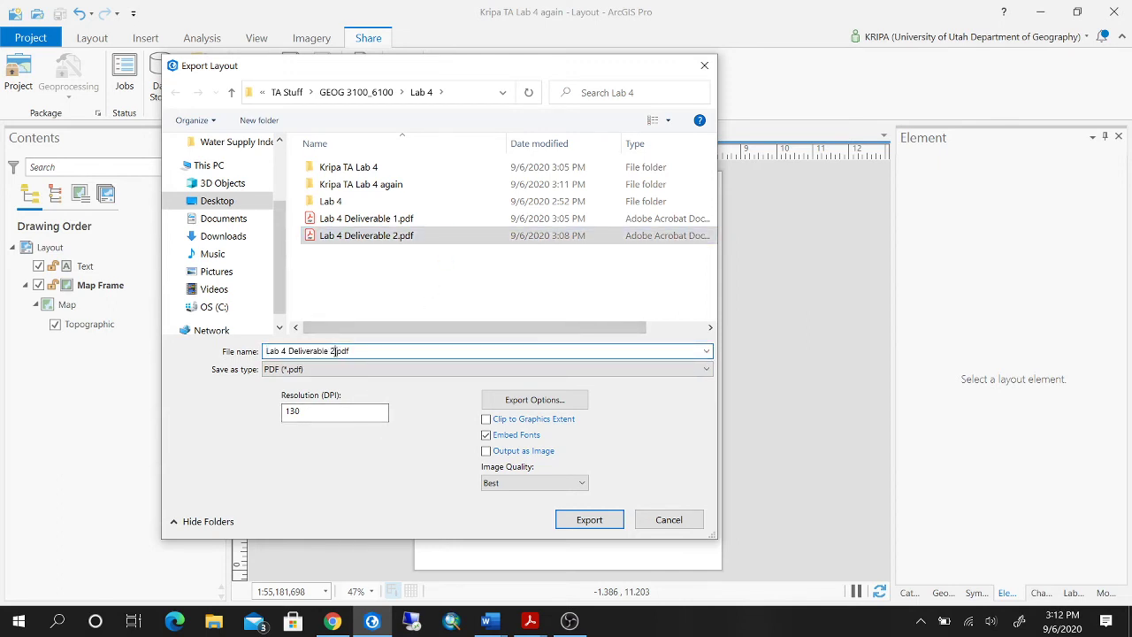
{"action": "key", "text": "Delete"}
{"action": "type", "text": "3"}
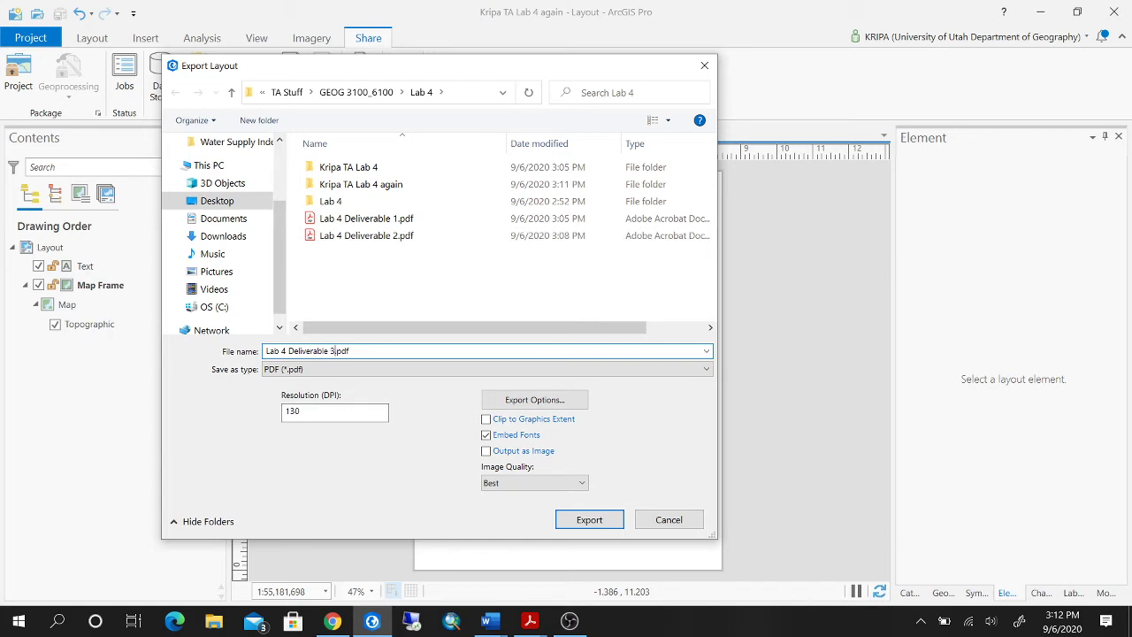
{"action": "left_click", "coordinate": [601, 524]}
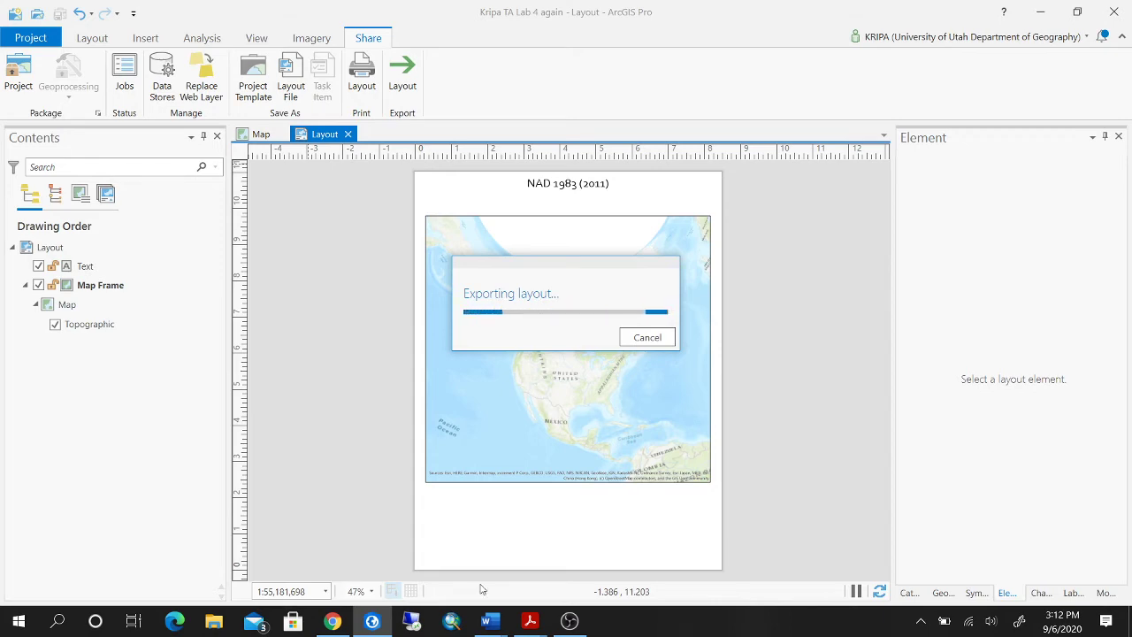
- Switch to the GEOG_3100_Lab_04 document in Word and read parts b and c of task 2
{"action": "mouse_move", "coordinate": [488, 621]}
{"action": "left_click", "coordinate": [551, 547]}
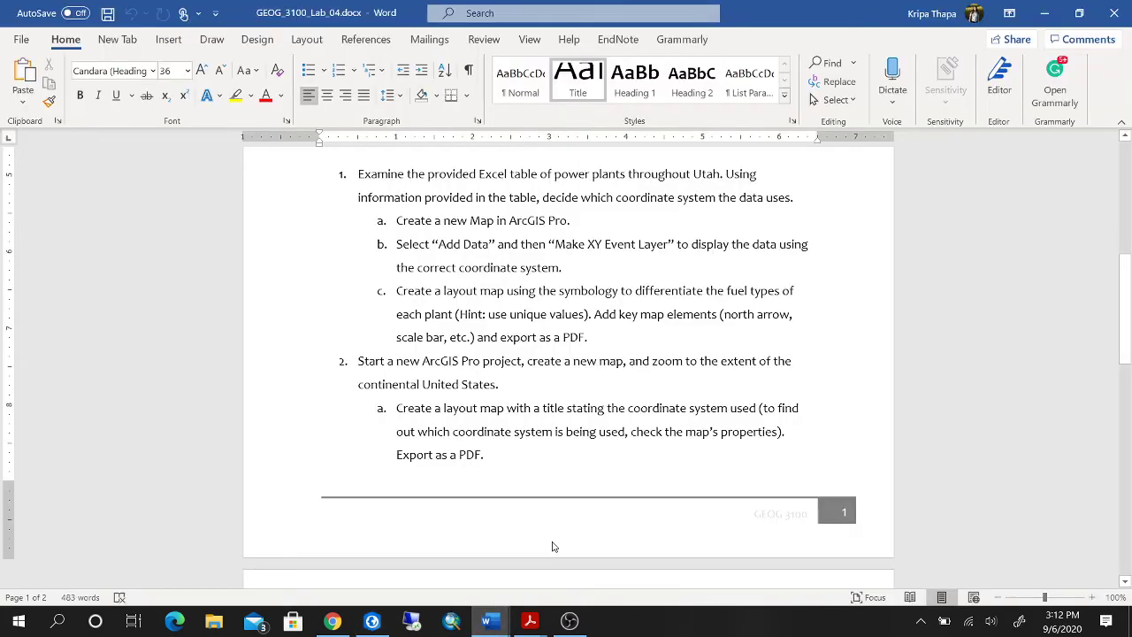
{"action": "scroll", "coordinate": [678, 411], "scroll_direction": "down", "scroll_amount": 3}
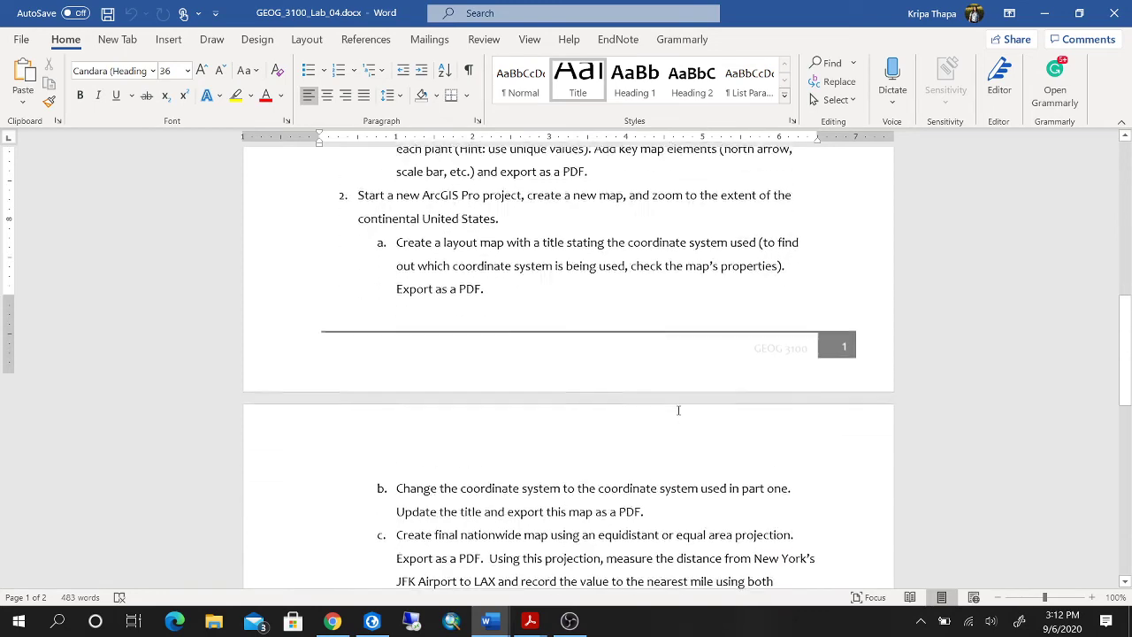
{"action": "scroll", "coordinate": [678, 410], "scroll_direction": "down", "scroll_amount": 1}
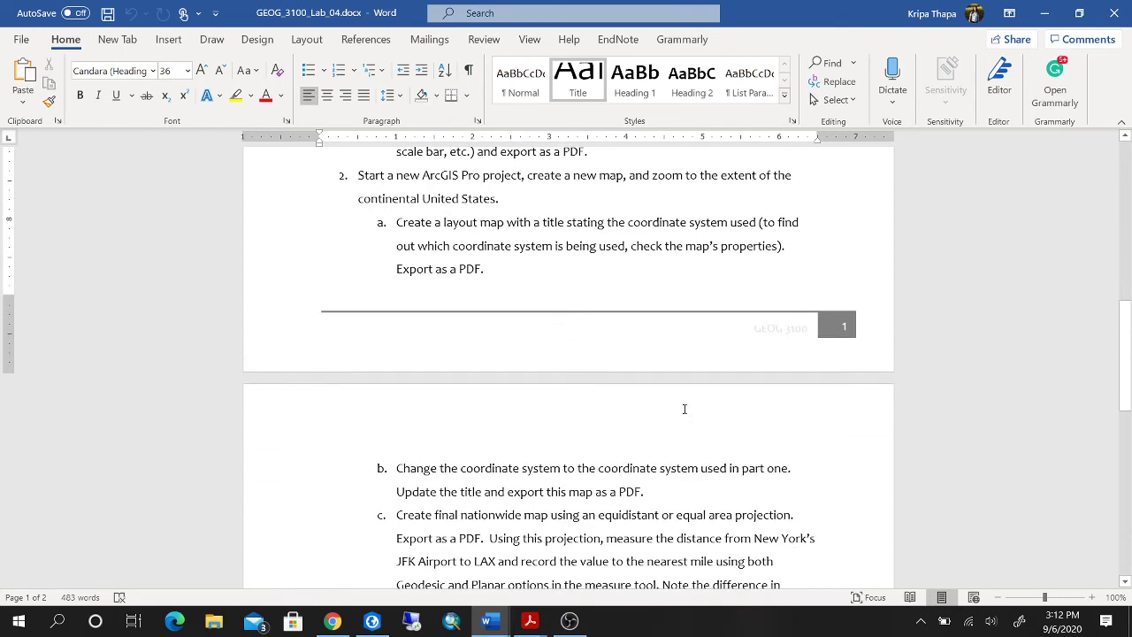
{"action": "scroll", "coordinate": [683, 409], "scroll_direction": "down", "scroll_amount": 2}
{"action": "scroll", "coordinate": [684, 409], "scroll_direction": "down", "scroll_amount": 2}
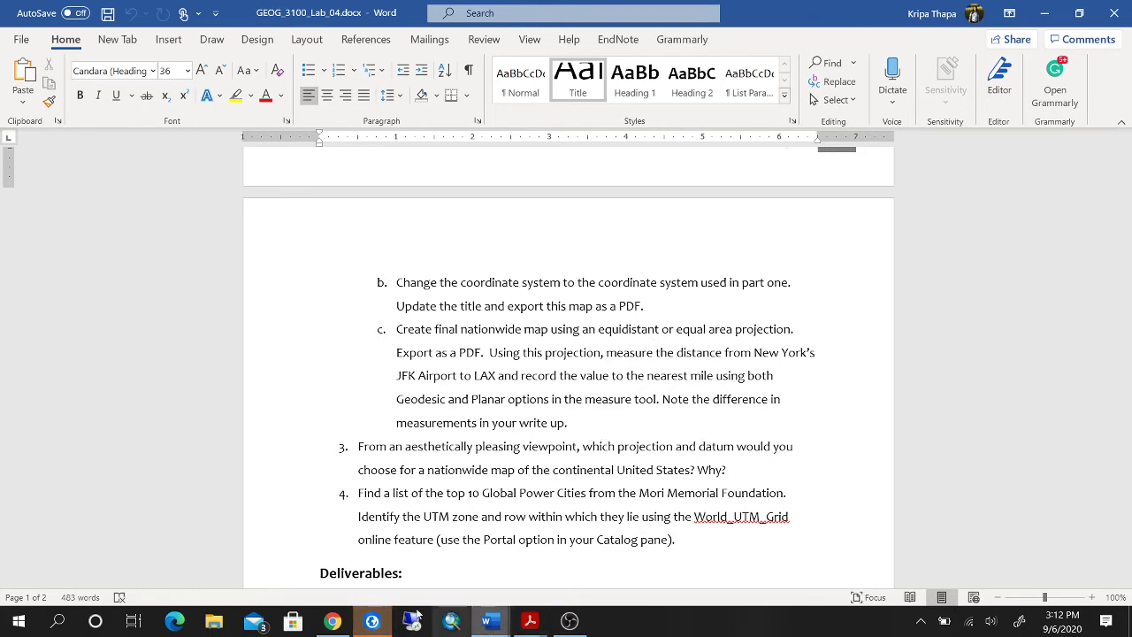
- Return to ArcGIS Pro and open the map's coordinate system properties from the map view
{"action": "left_click", "coordinate": [371, 621]}
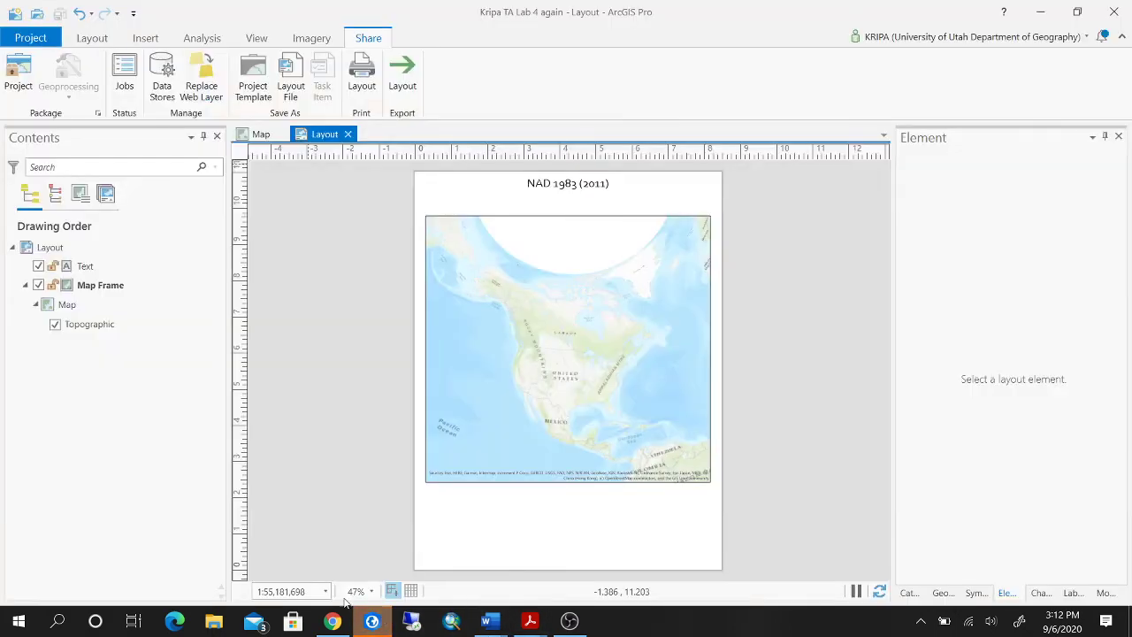
{"action": "left_click", "coordinate": [261, 133]}
{"action": "right_click", "coordinate": [120, 250]}
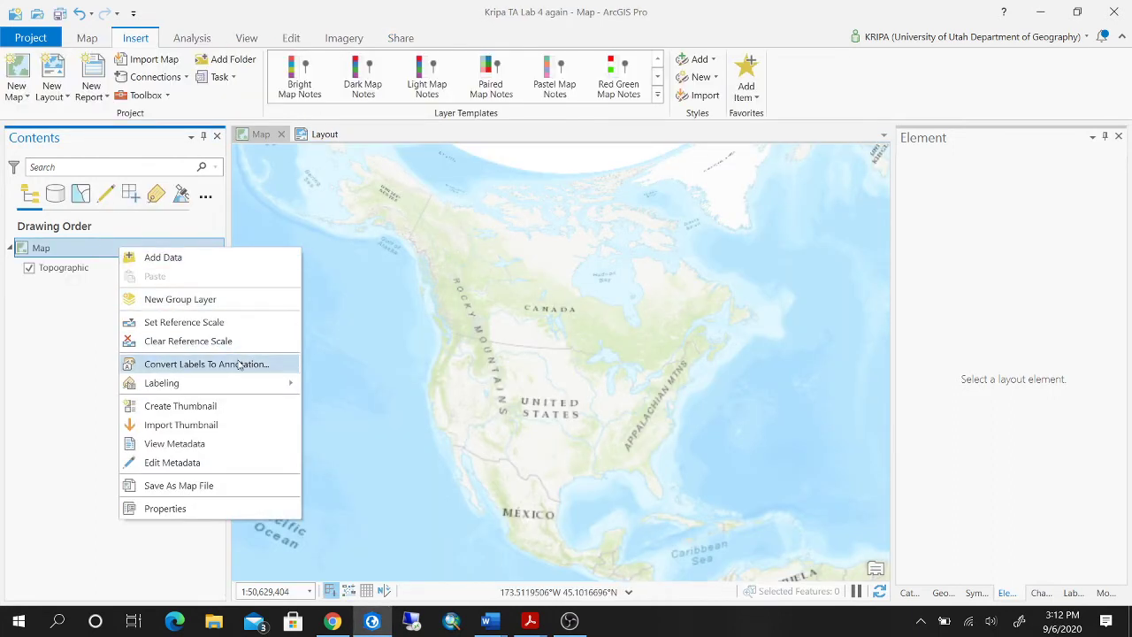
{"action": "left_click", "coordinate": [176, 511]}
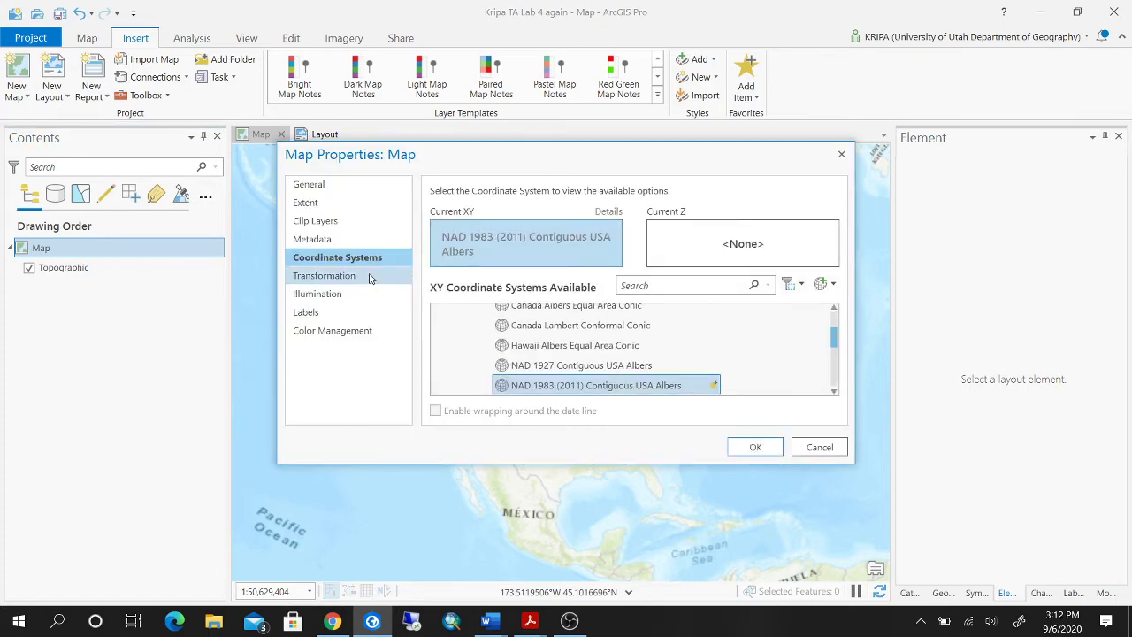
{"action": "scroll", "coordinate": [629, 341], "scroll_direction": "up", "scroll_amount": 2}
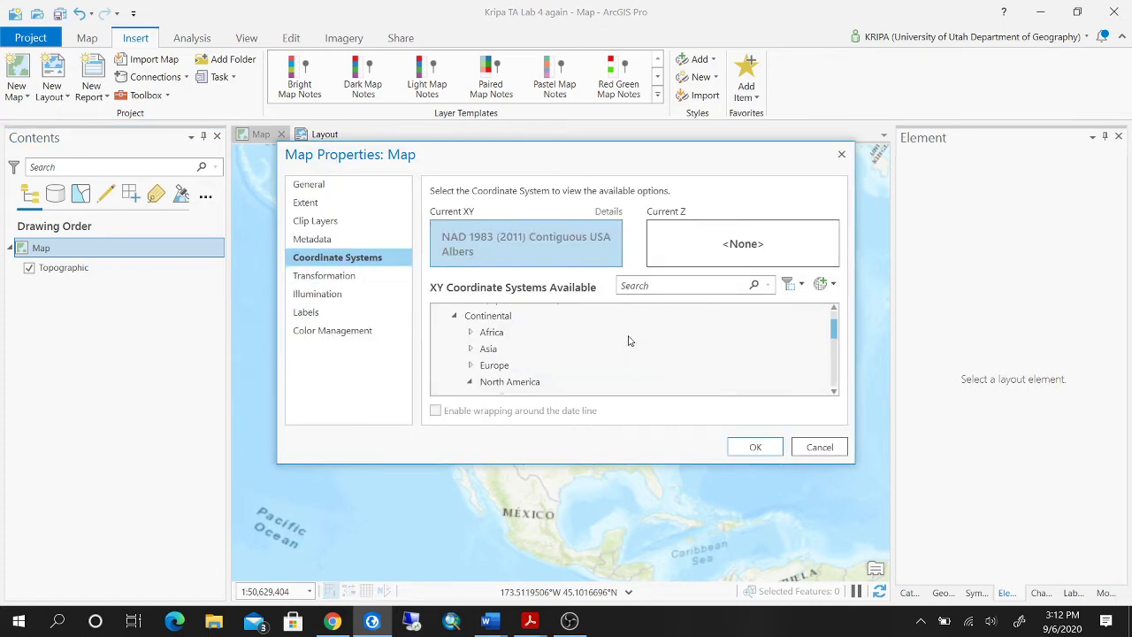
{"action": "left_click", "coordinate": [472, 382]}
{"action": "left_click", "coordinate": [455, 316]}
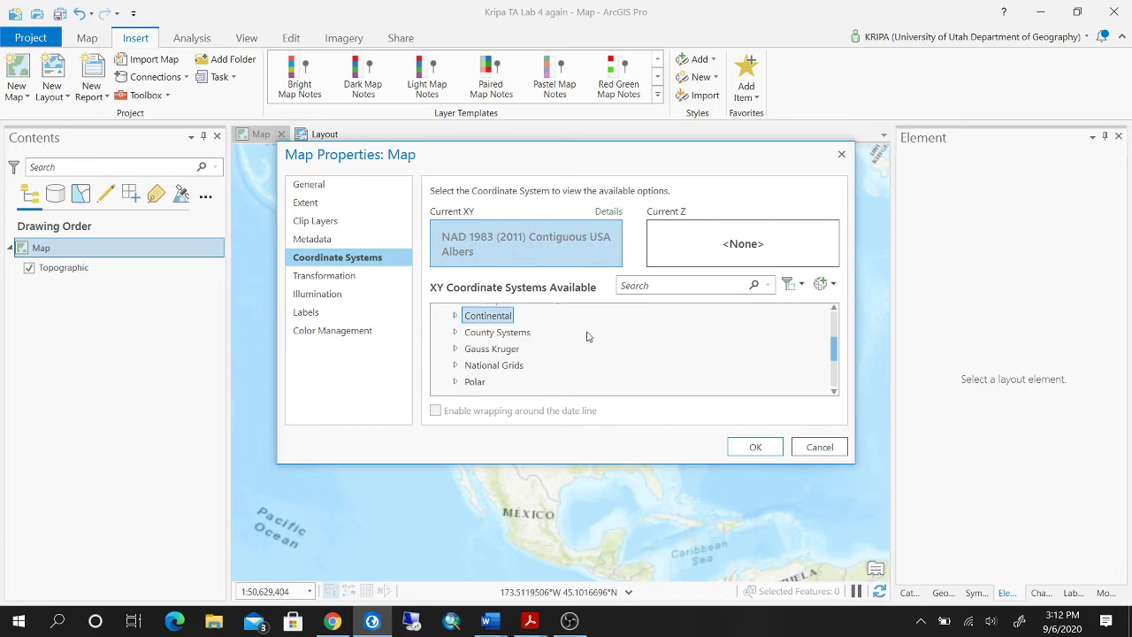
{"action": "scroll", "coordinate": [589, 337], "scroll_direction": "up", "scroll_amount": 1}
{"action": "scroll", "coordinate": [589, 337], "scroll_direction": "down", "scroll_amount": 1}
{"action": "scroll", "coordinate": [589, 337], "scroll_direction": "up", "scroll_amount": 1}
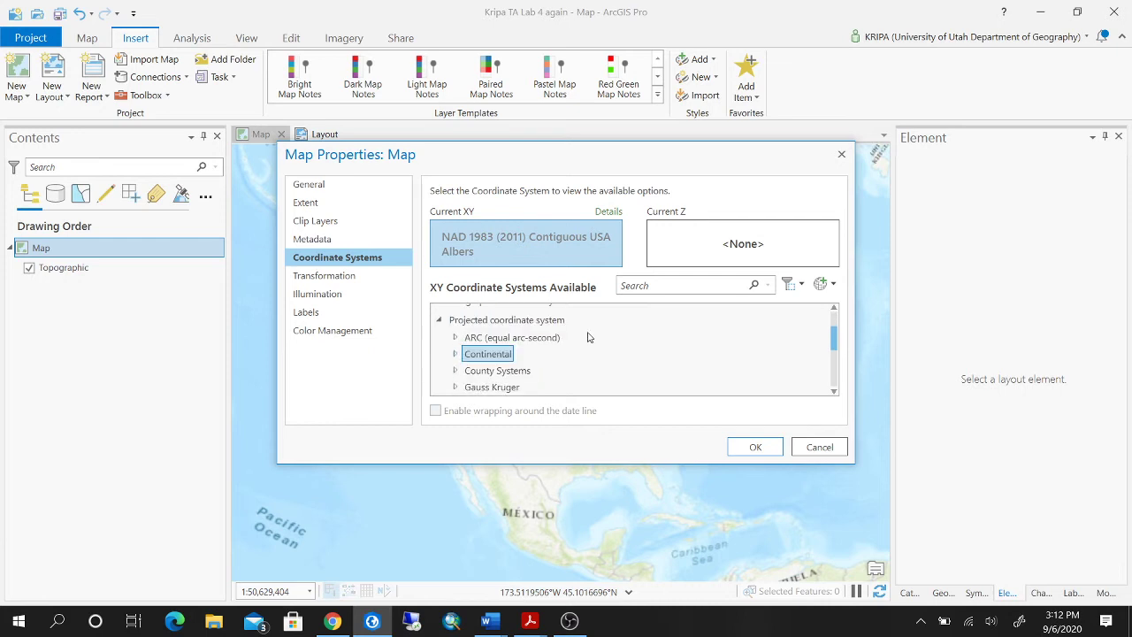
{"action": "left_click", "coordinate": [455, 339]}
{"action": "scroll", "coordinate": [595, 328], "scroll_direction": "down", "scroll_amount": 4}
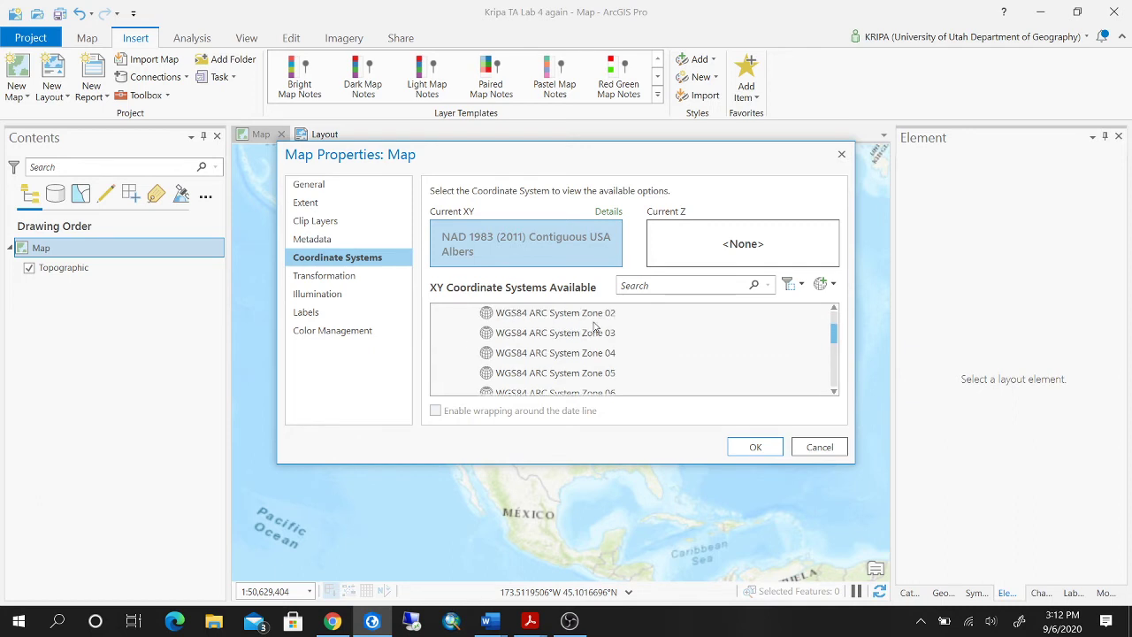
{"action": "left_click", "coordinate": [598, 323]}
{"action": "scroll", "coordinate": [598, 331], "scroll_direction": "up", "scroll_amount": 1}
{"action": "scroll", "coordinate": [597, 331], "scroll_direction": "up", "scroll_amount": 5}
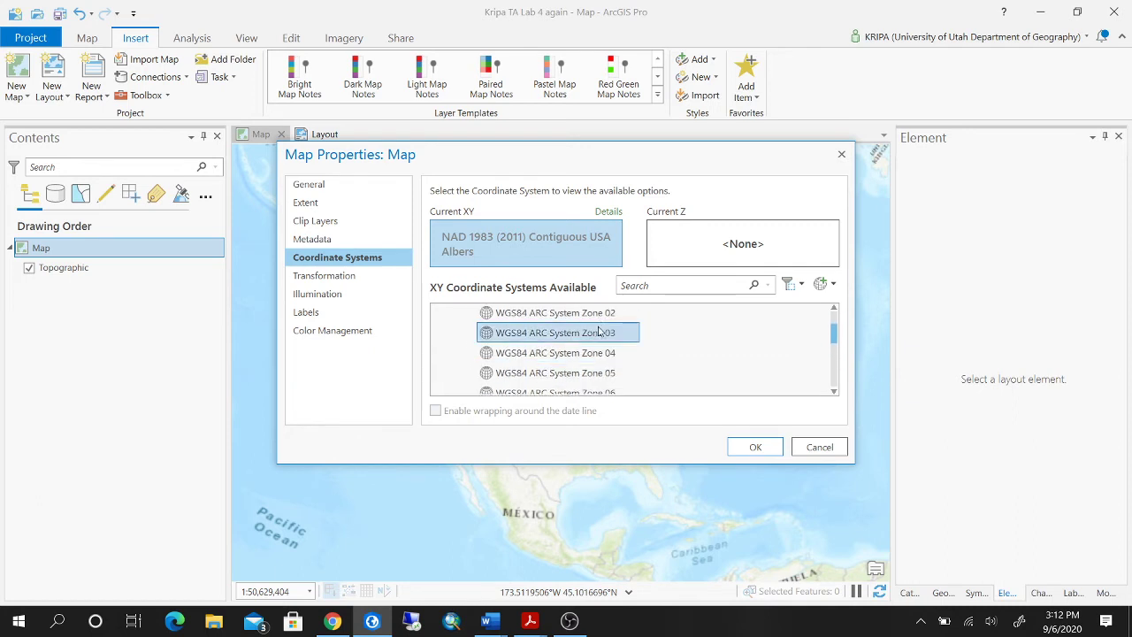
{"action": "left_click", "coordinate": [457, 351]}
{"action": "left_click", "coordinate": [457, 352]}
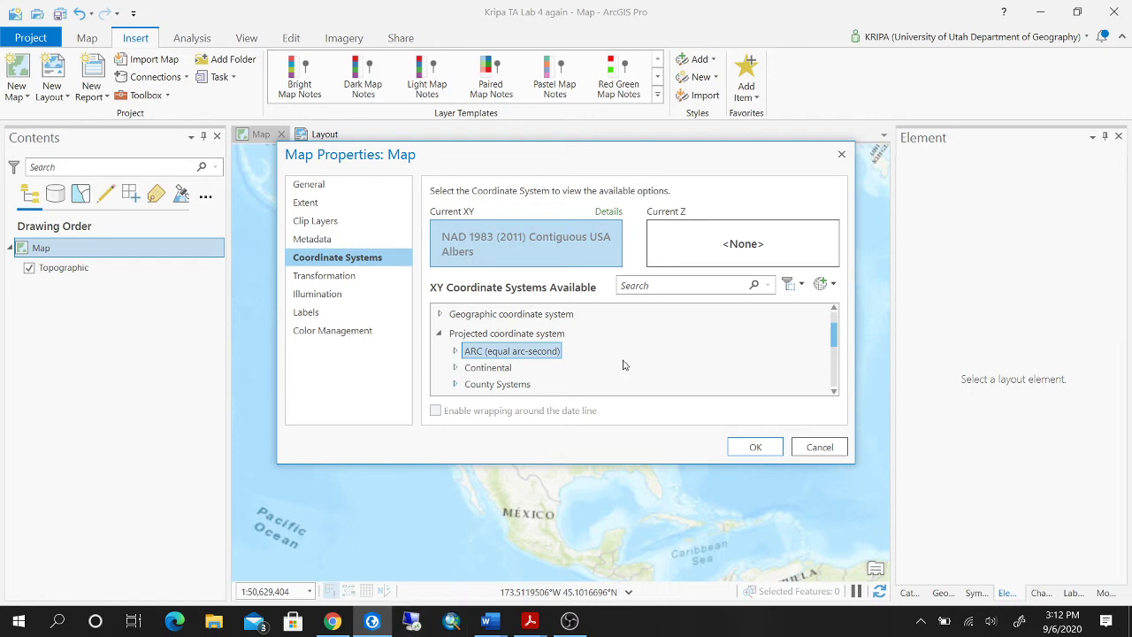
- Enlarge the Map Properties dialog and expand the North America group of the Continental projected coordinate systems
{"action": "left_click_drag", "start_coordinate": [601, 564], "coordinate": [602, 566]}
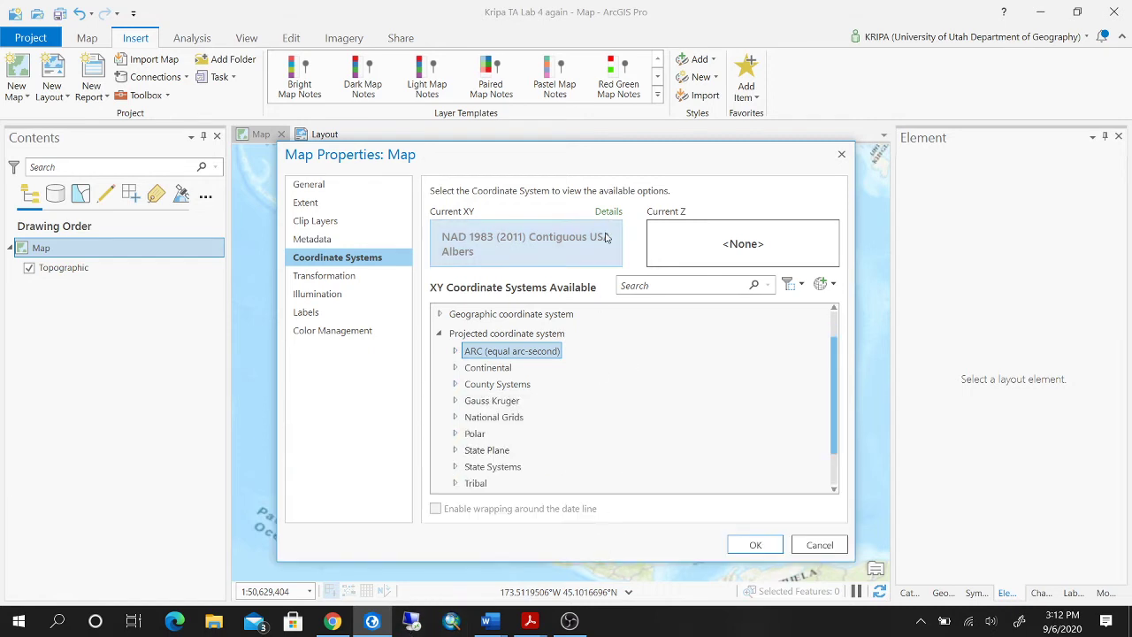
{"action": "left_click_drag", "start_coordinate": [628, 140], "coordinate": [628, 0]}
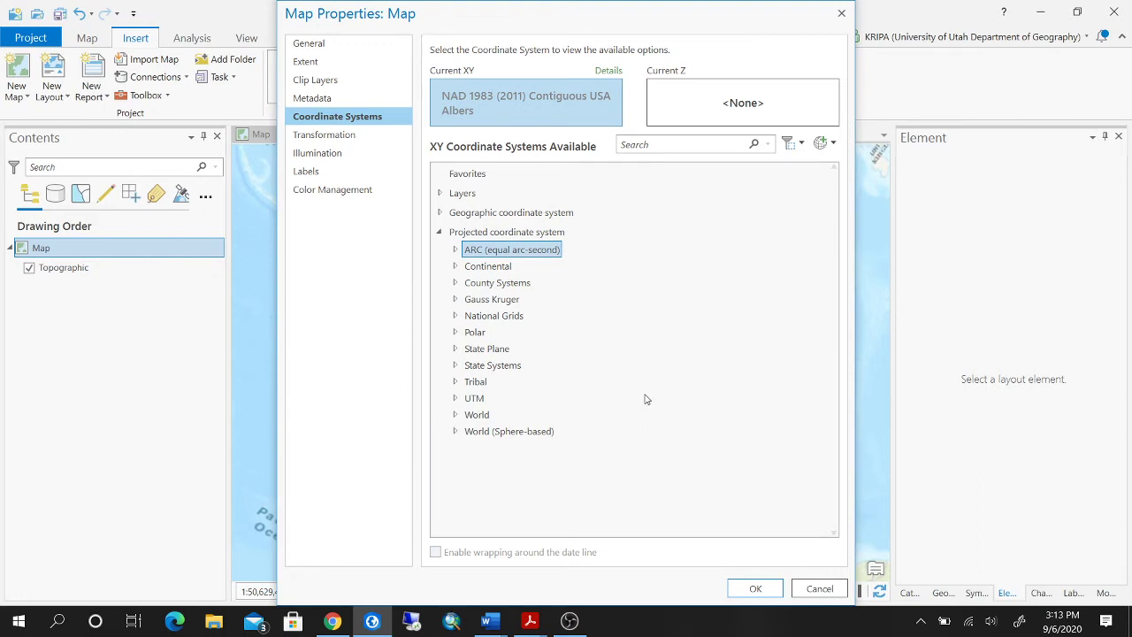
{"action": "left_click", "coordinate": [456, 267]}
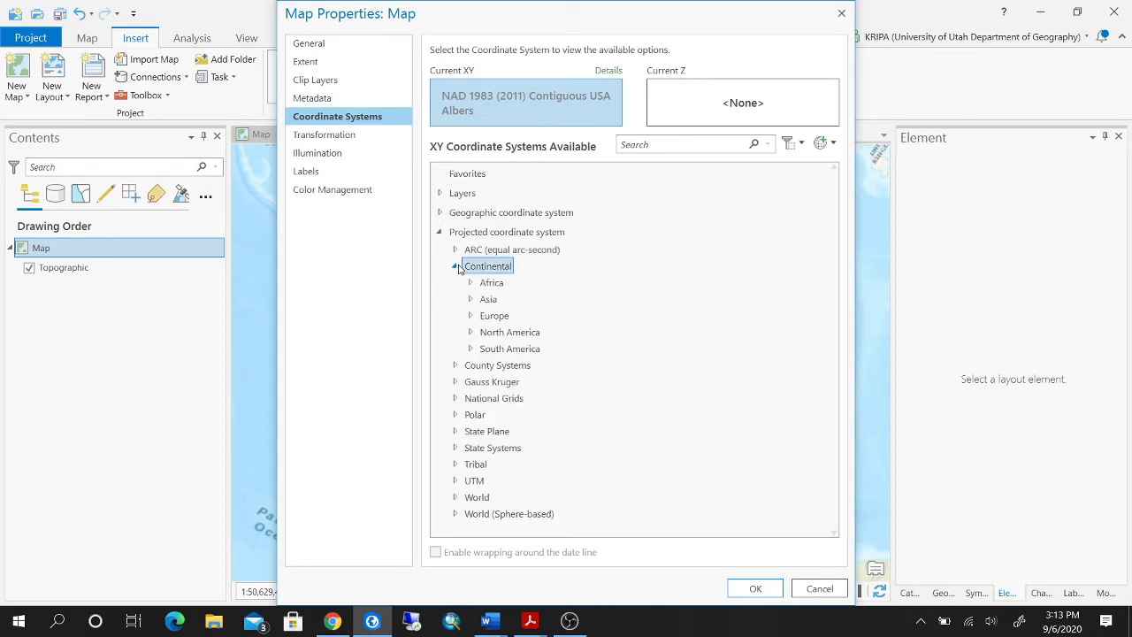
{"action": "left_click", "coordinate": [471, 332]}
- Set the map's coordinate system to North America Equidistant Conic and zoom the map to the continental United States
{"action": "scroll", "coordinate": [716, 407], "scroll_direction": "down", "scroll_amount": 2}
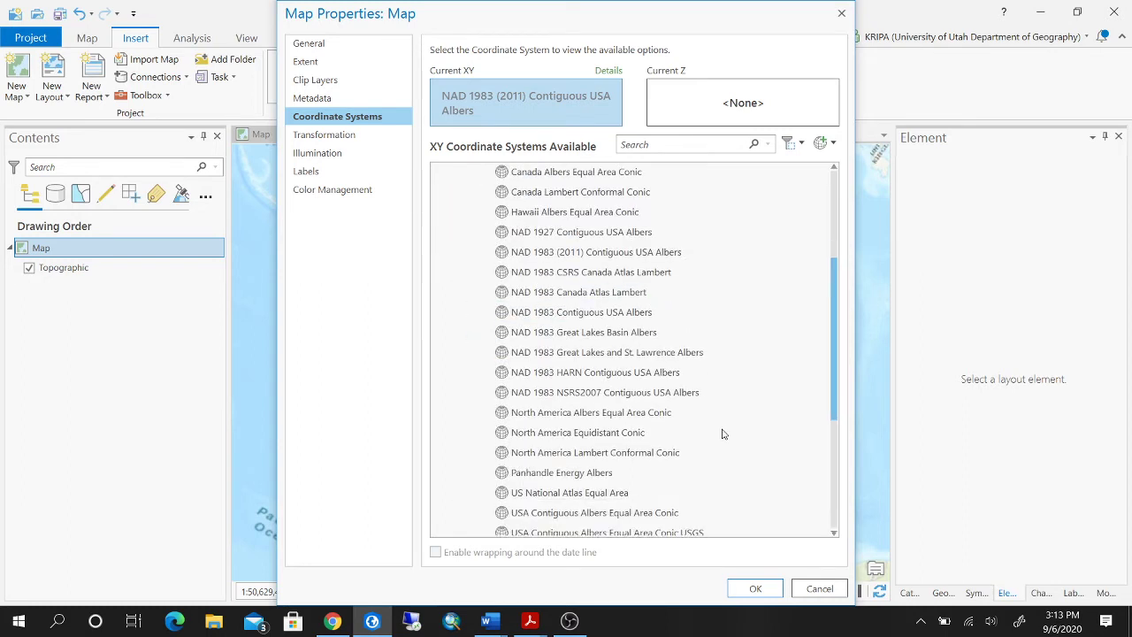
{"action": "scroll", "coordinate": [720, 434], "scroll_direction": "up", "scroll_amount": 5}
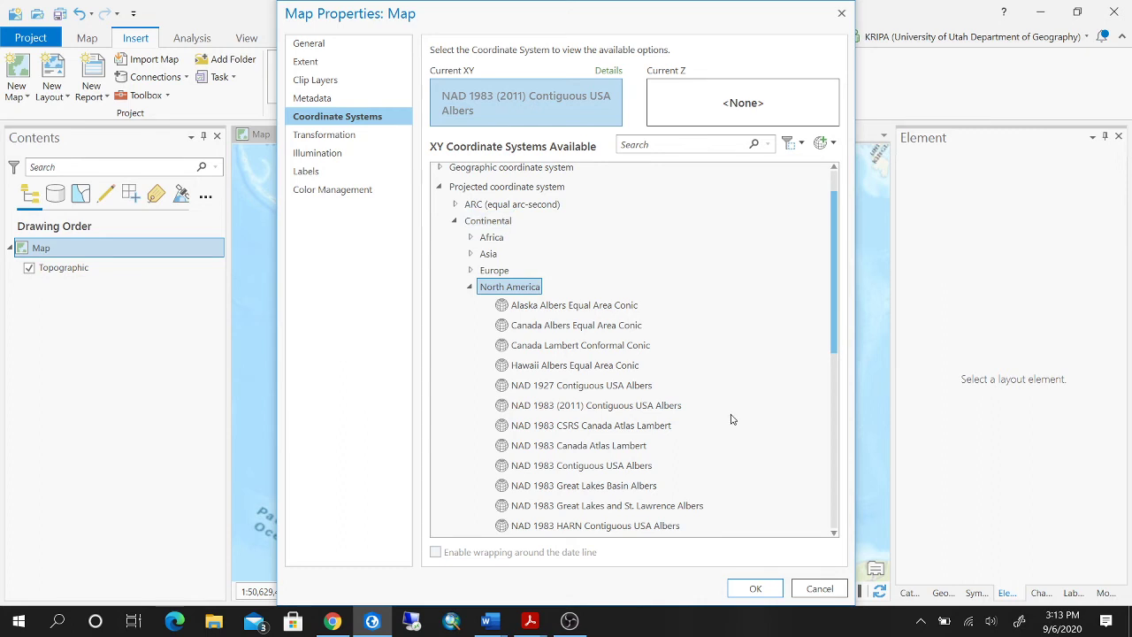
{"action": "scroll", "coordinate": [730, 419], "scroll_direction": "down", "scroll_amount": 1}
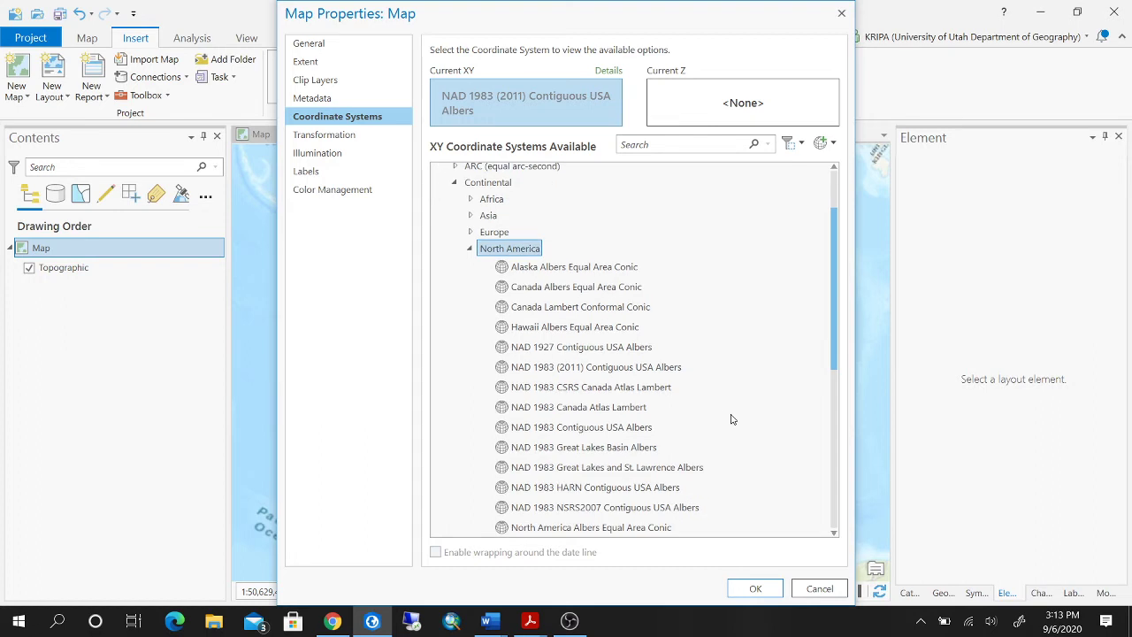
{"action": "scroll", "coordinate": [731, 419], "scroll_direction": "down", "scroll_amount": 1}
{"action": "scroll", "coordinate": [730, 419], "scroll_direction": "down", "scroll_amount": 4}
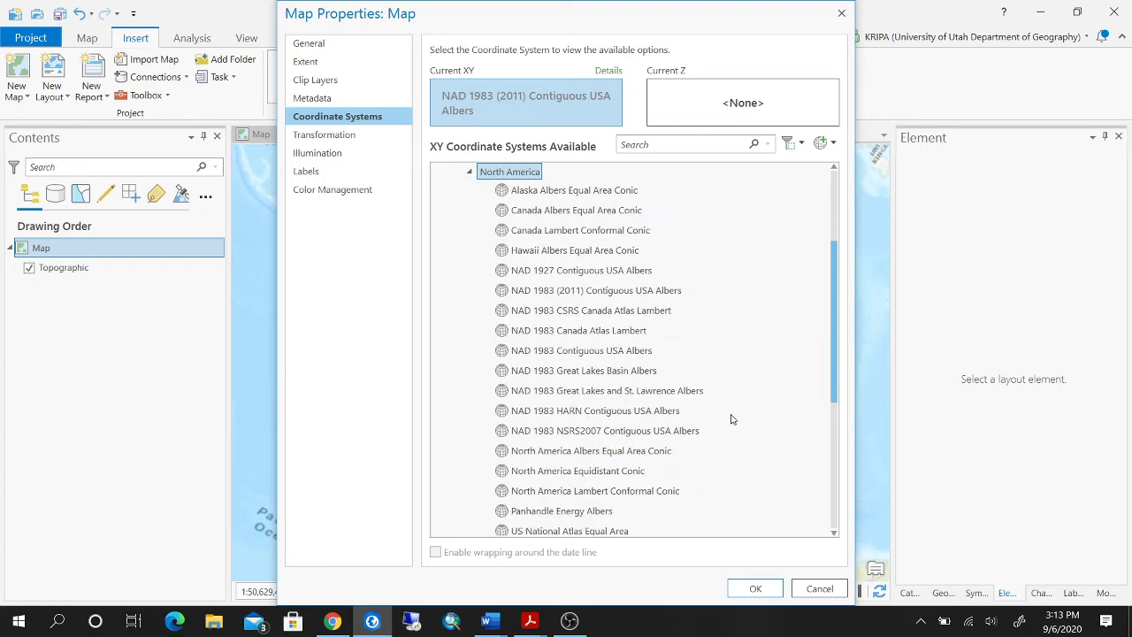
{"action": "scroll", "coordinate": [730, 419], "scroll_direction": "up", "scroll_amount": 3}
{"action": "left_click", "coordinate": [624, 473]}
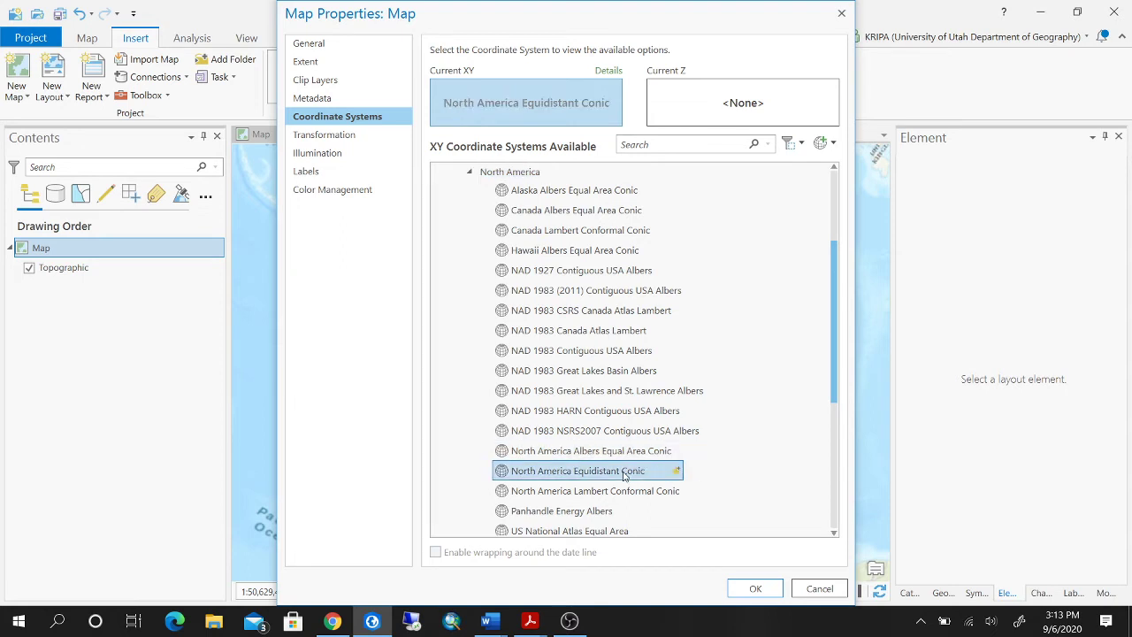
{"action": "left_click", "coordinate": [752, 588]}
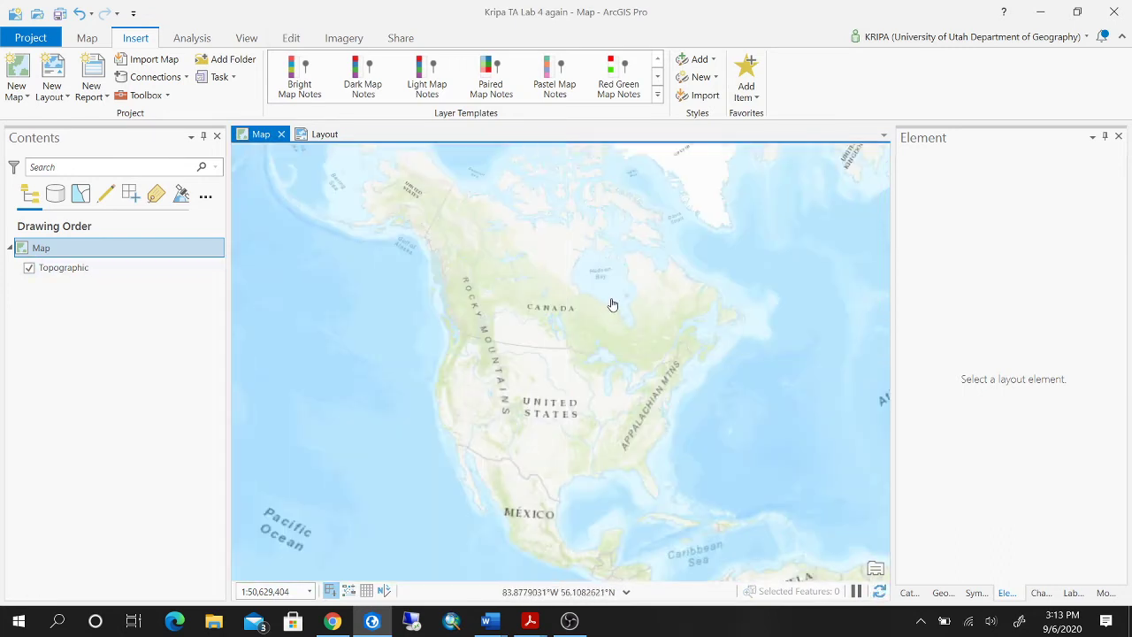
{"action": "scroll", "coordinate": [612, 304], "scroll_direction": "up", "scroll_amount": 3}
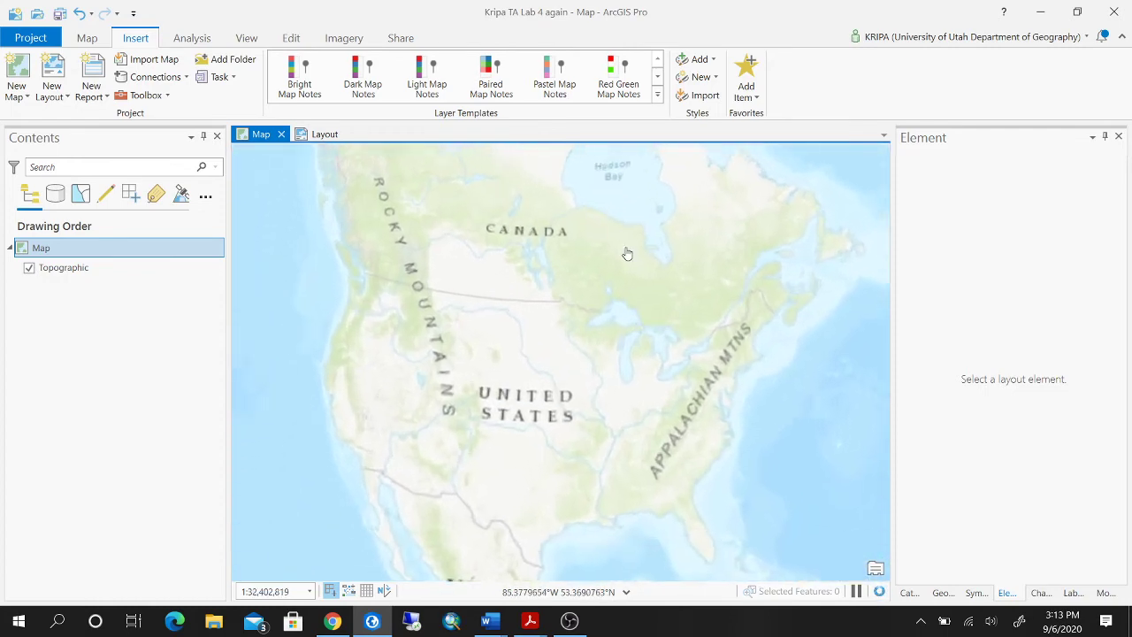
{"action": "left_click_drag", "start_coordinate": [615, 285], "coordinate": [659, 176]}
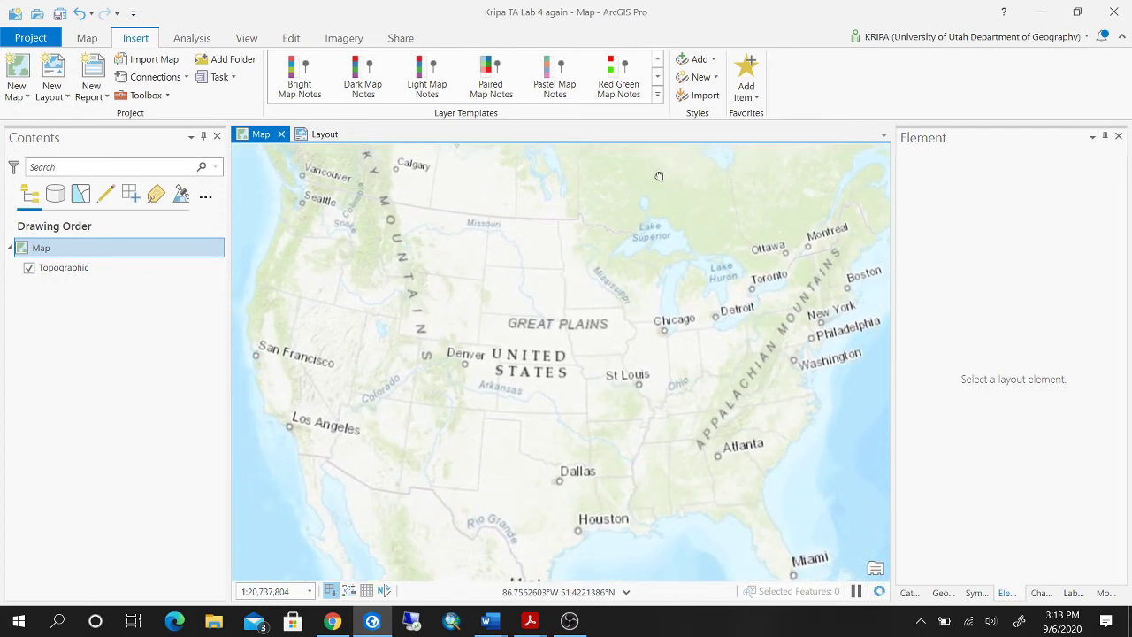
- Switch to the lab instructions in Word and reread the JFK to LAX distance measuring task in part c
{"action": "mouse_move", "coordinate": [490, 621]}
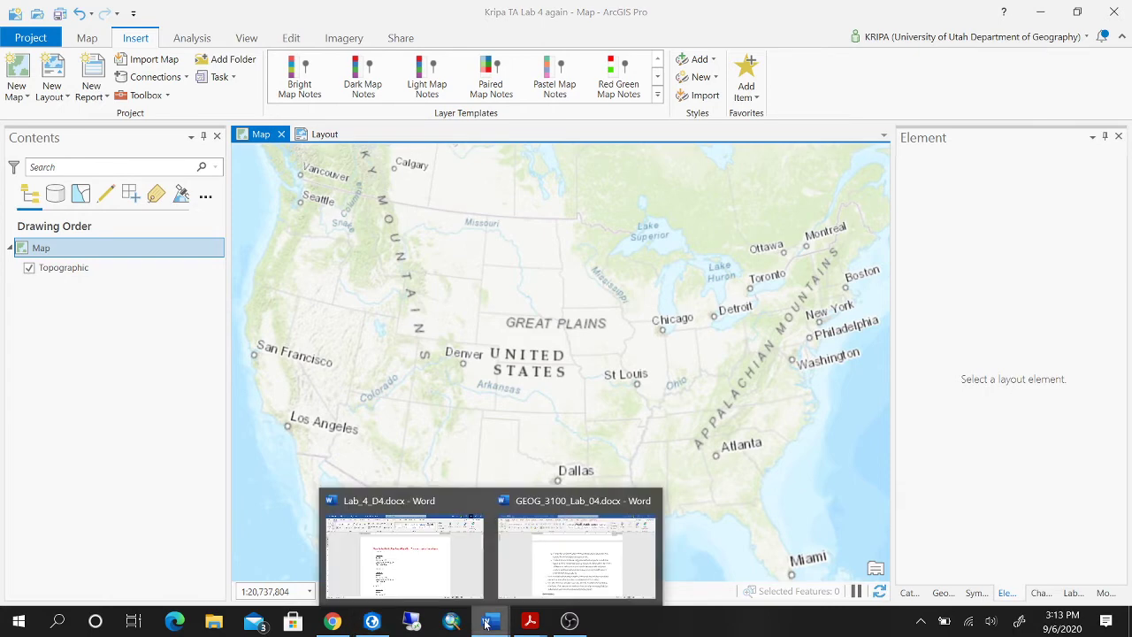
{"action": "left_click", "coordinate": [571, 564]}
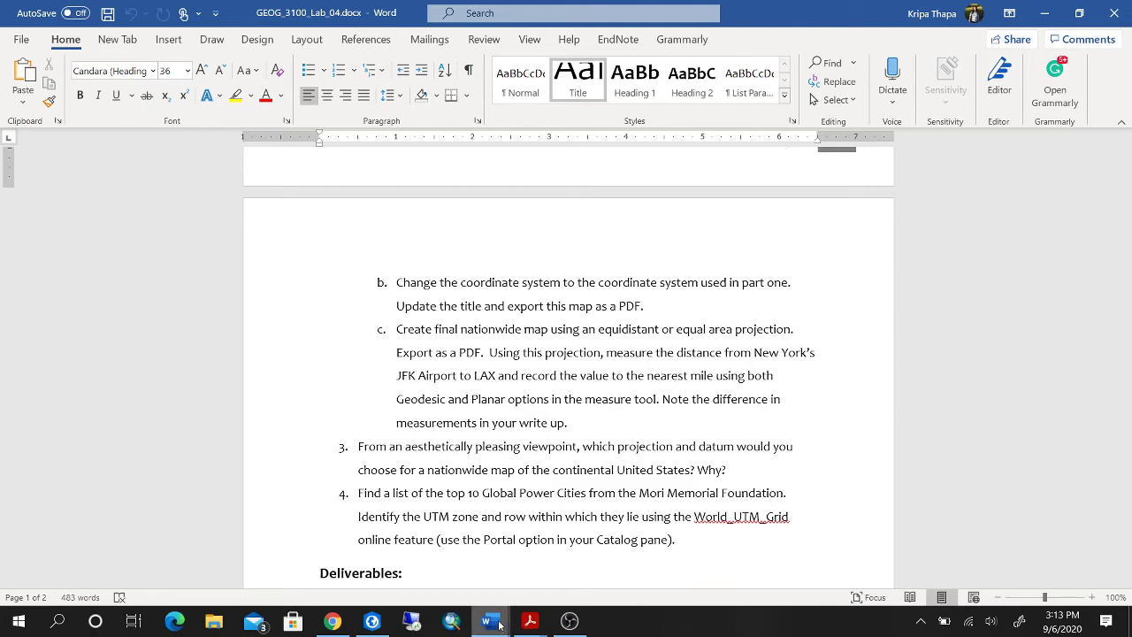
{"action": "mouse_move", "coordinate": [524, 624]}
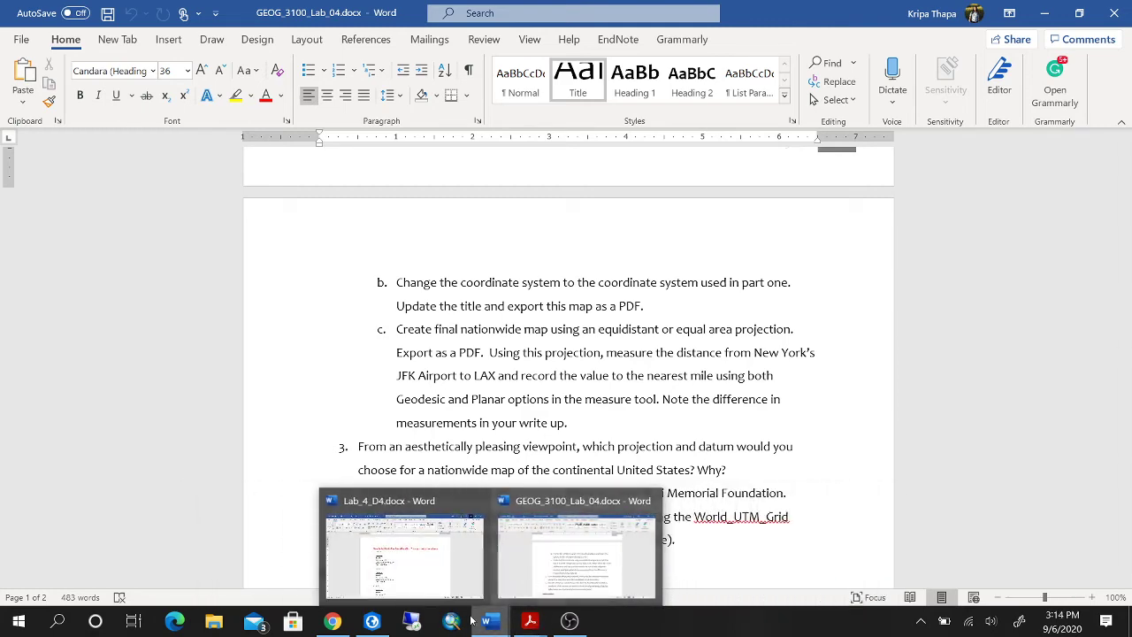
- Switch to ArcGIS Pro and measure the planar distance from New York to Los Angeles on the map
{"action": "left_click", "coordinate": [371, 624]}
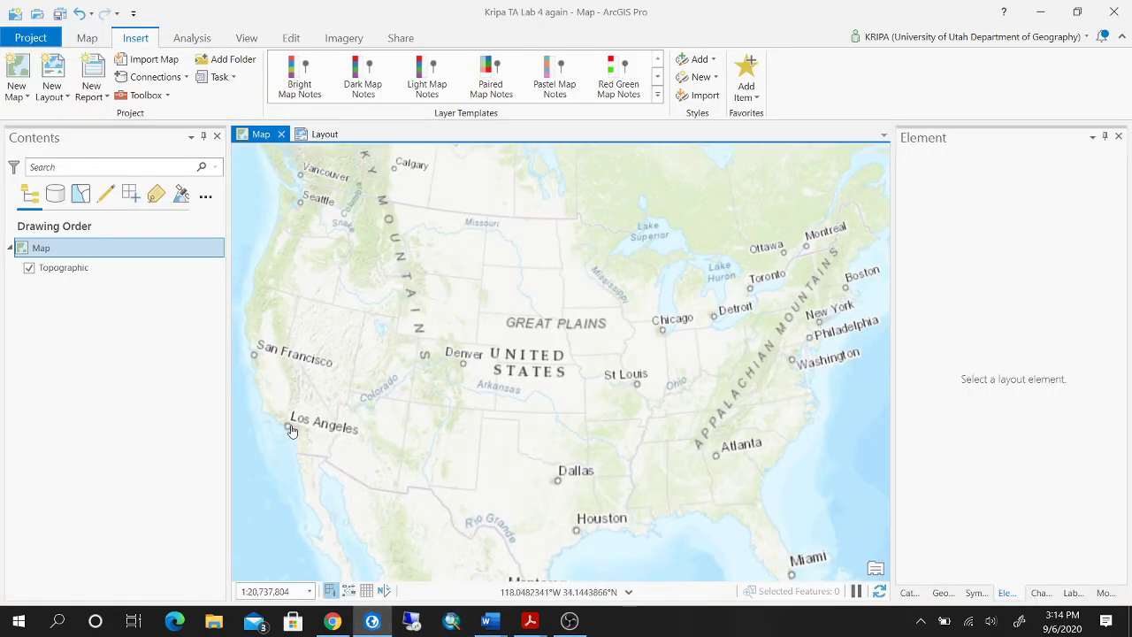
{"action": "left_click", "coordinate": [97, 40]}
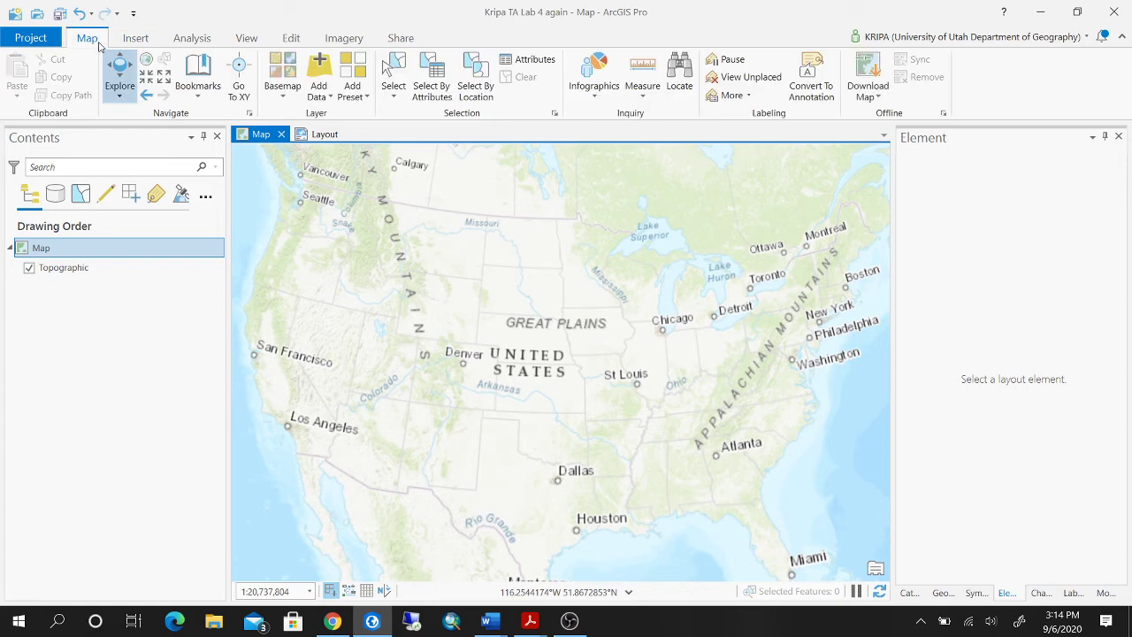
{"action": "left_click", "coordinate": [654, 97]}
{"action": "left_click", "coordinate": [696, 117]}
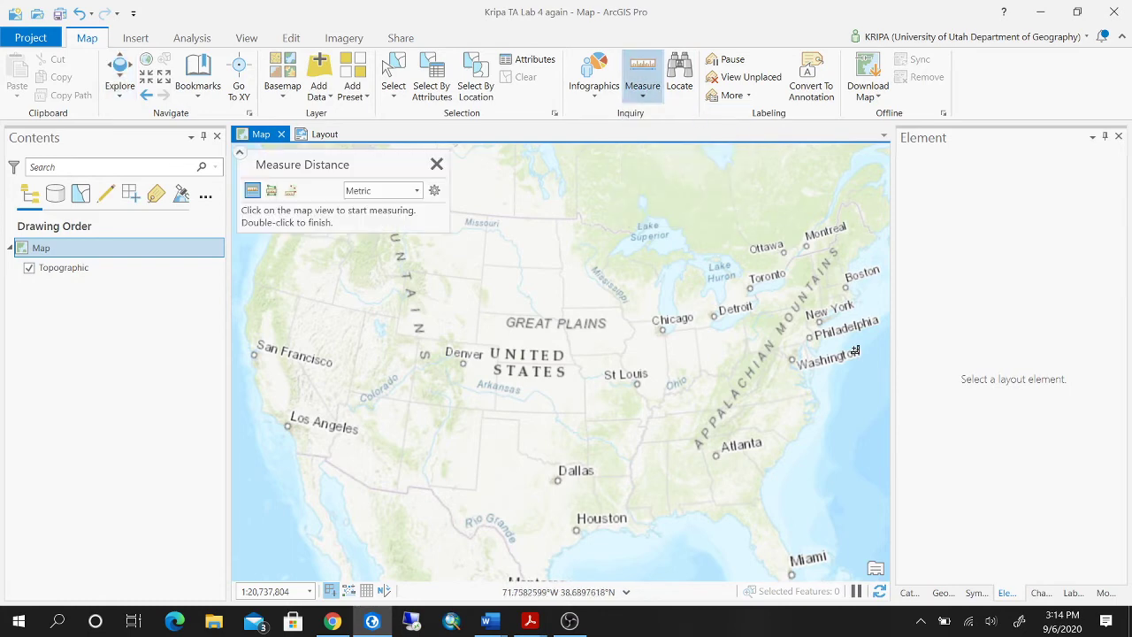
{"action": "left_click", "coordinate": [819, 321]}
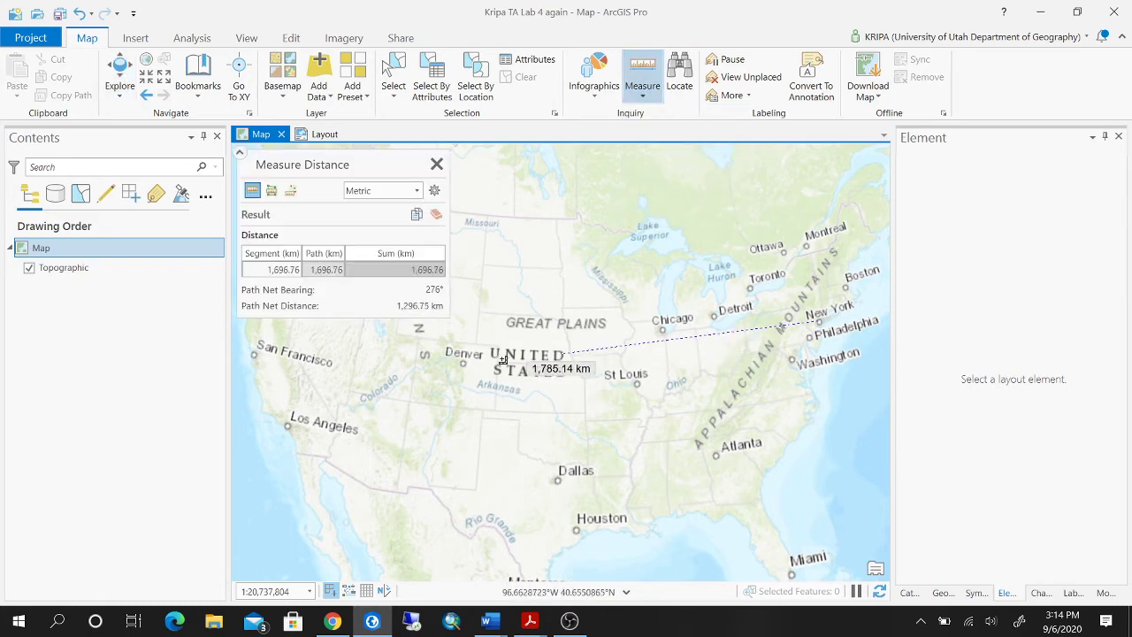
{"action": "double_click", "coordinate": [288, 428]}
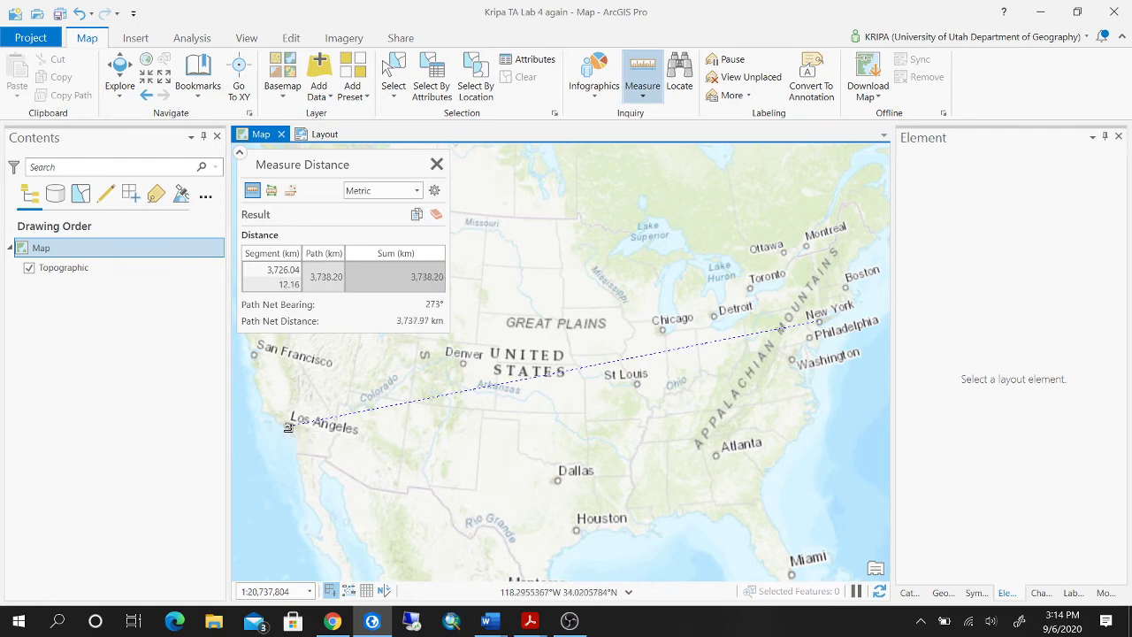
- Set the distance measuring mode to Geodesic and recheck part c of the lab instructions in Word
{"action": "left_click", "coordinate": [435, 191]}
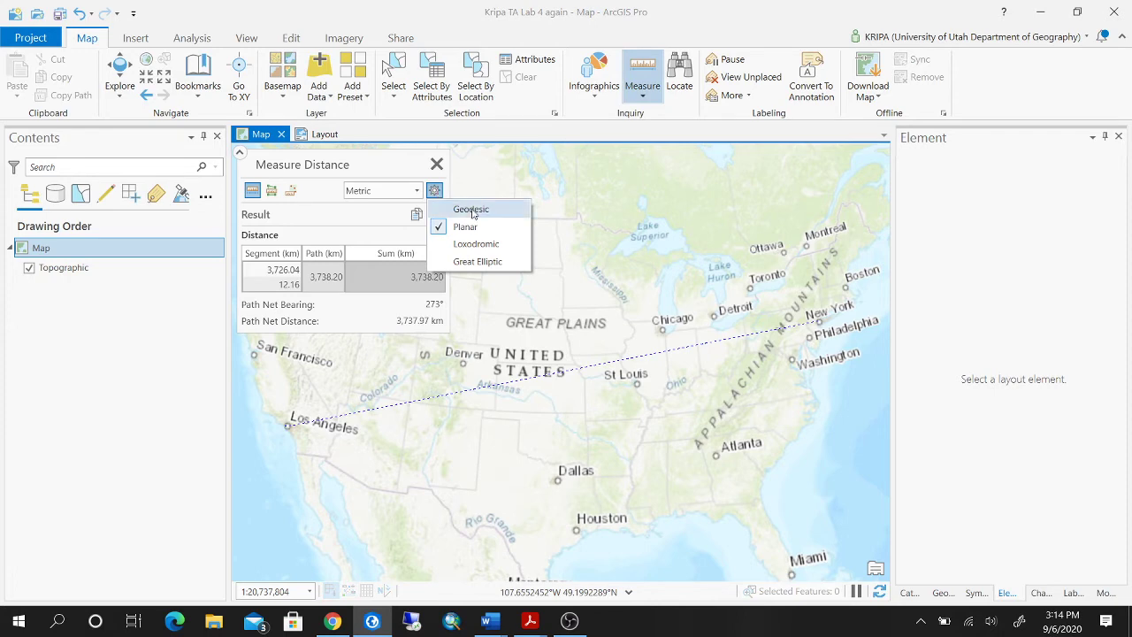
{"action": "left_click", "coordinate": [473, 209]}
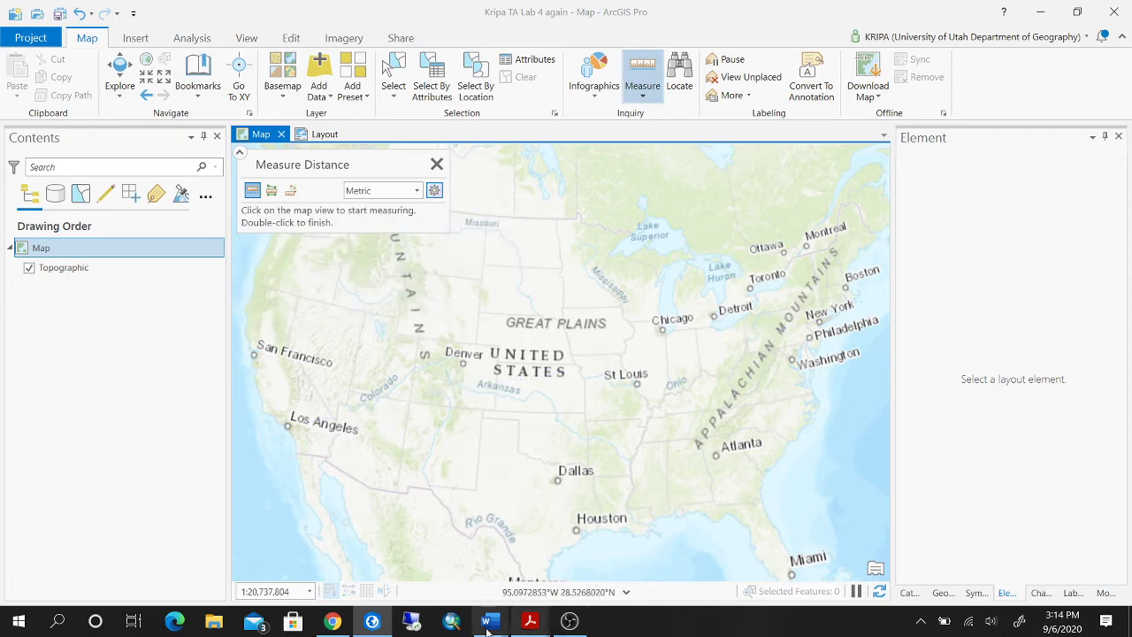
{"action": "mouse_move", "coordinate": [488, 624]}
{"action": "left_click", "coordinate": [569, 556]}
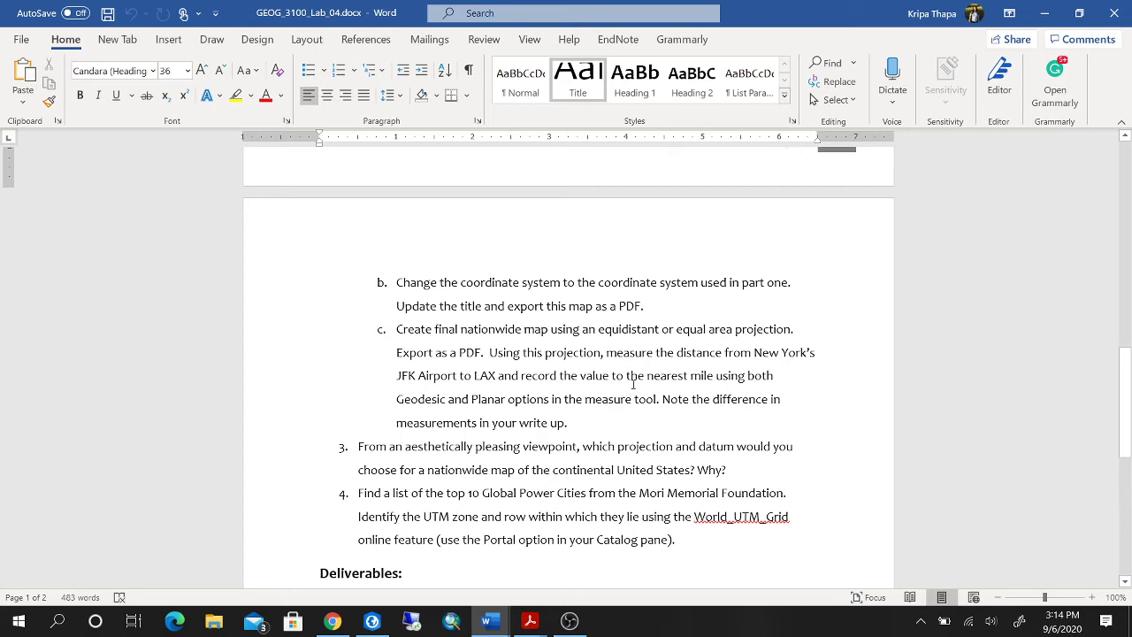
{"action": "left_click", "coordinate": [371, 620]}
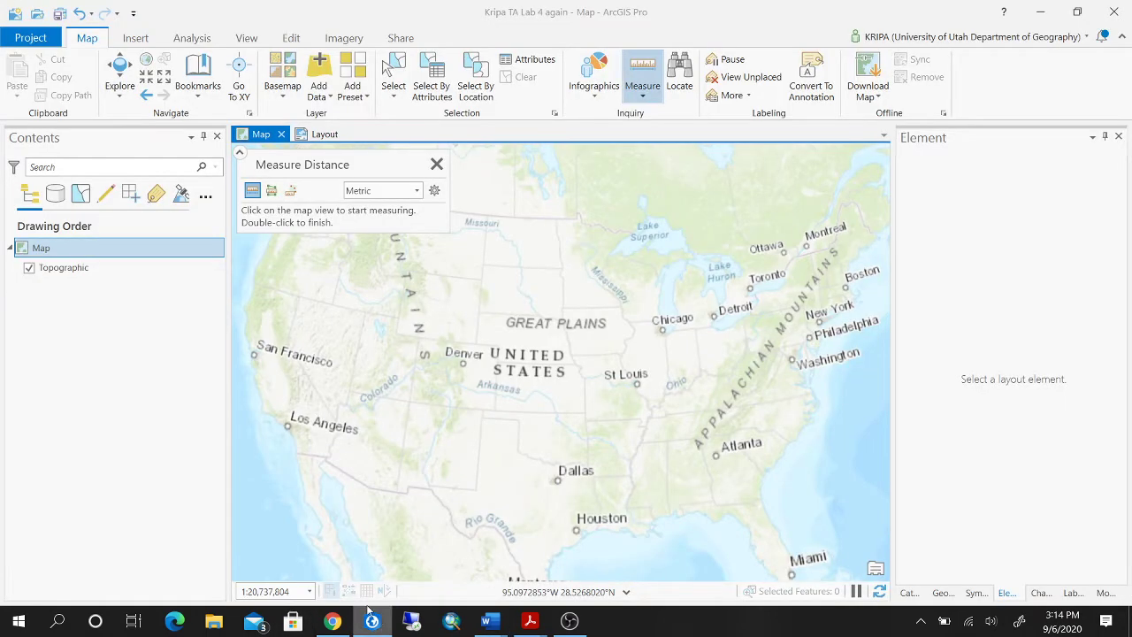
{"action": "left_click", "coordinate": [434, 190]}
{"action": "left_click", "coordinate": [475, 208]}
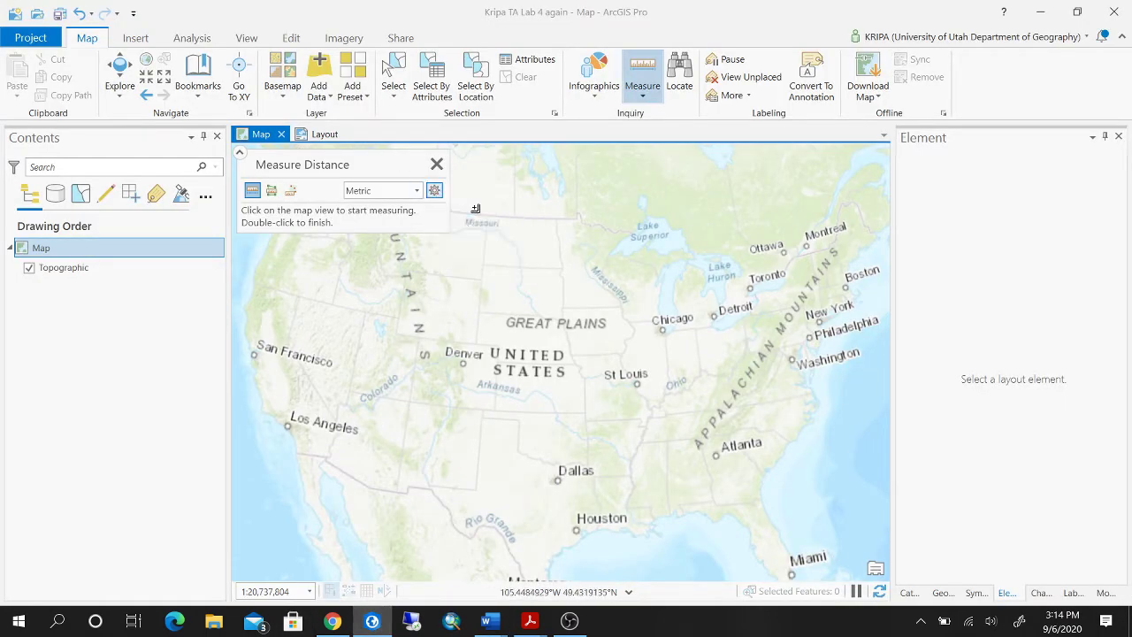
{"action": "left_click", "coordinate": [819, 322]}
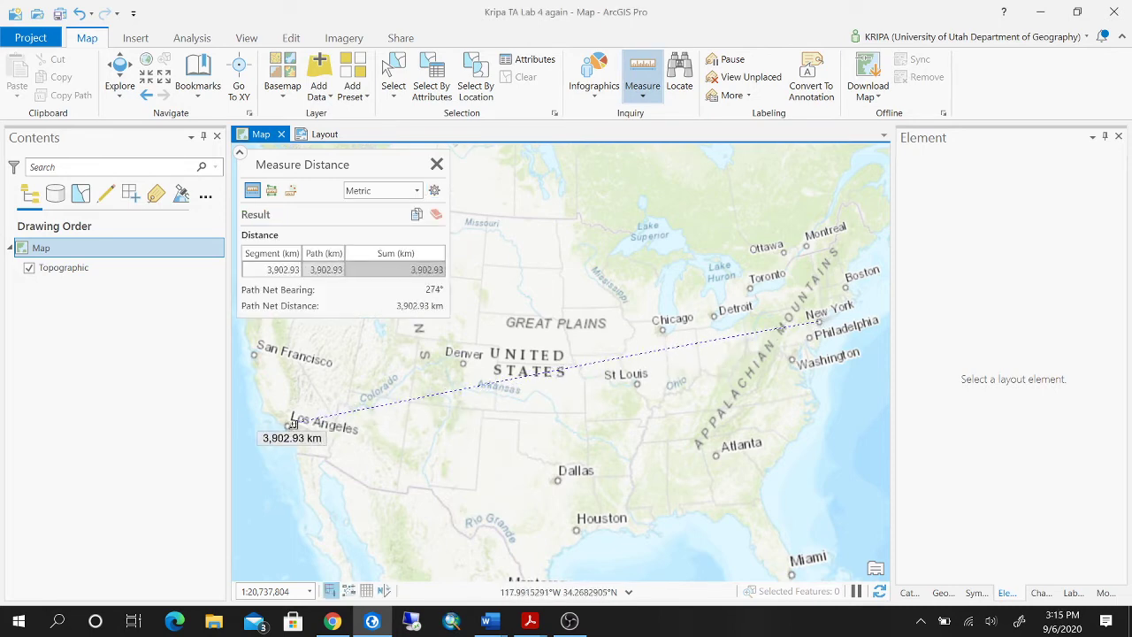
{"action": "key", "text": "Escape"}
{"action": "left_click", "coordinate": [815, 320]}
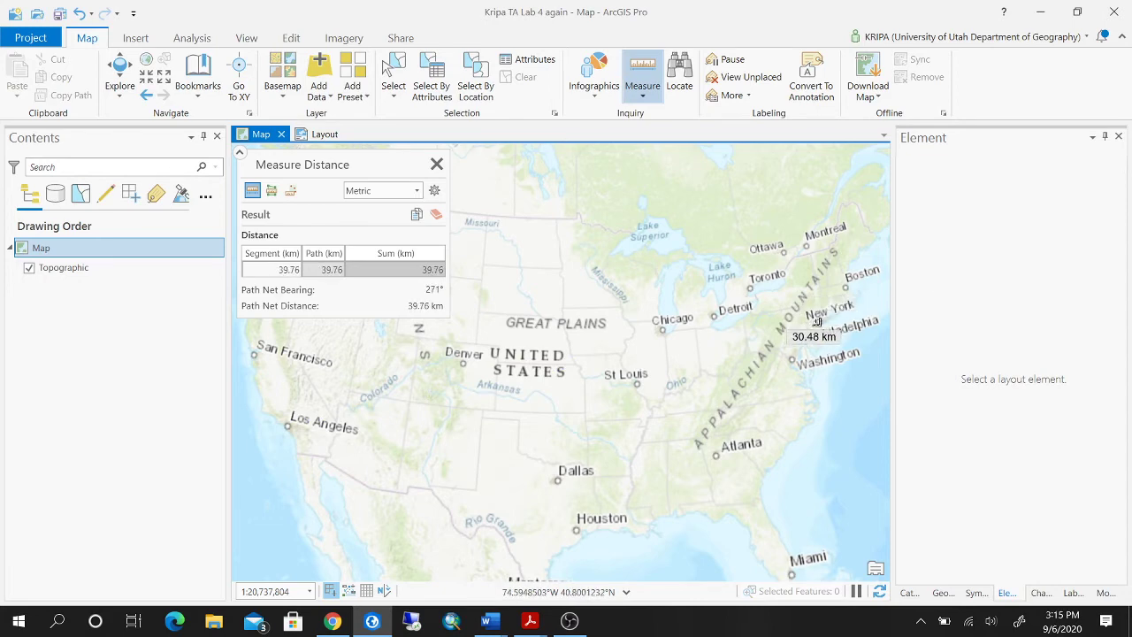
{"action": "left_click", "coordinate": [435, 215]}
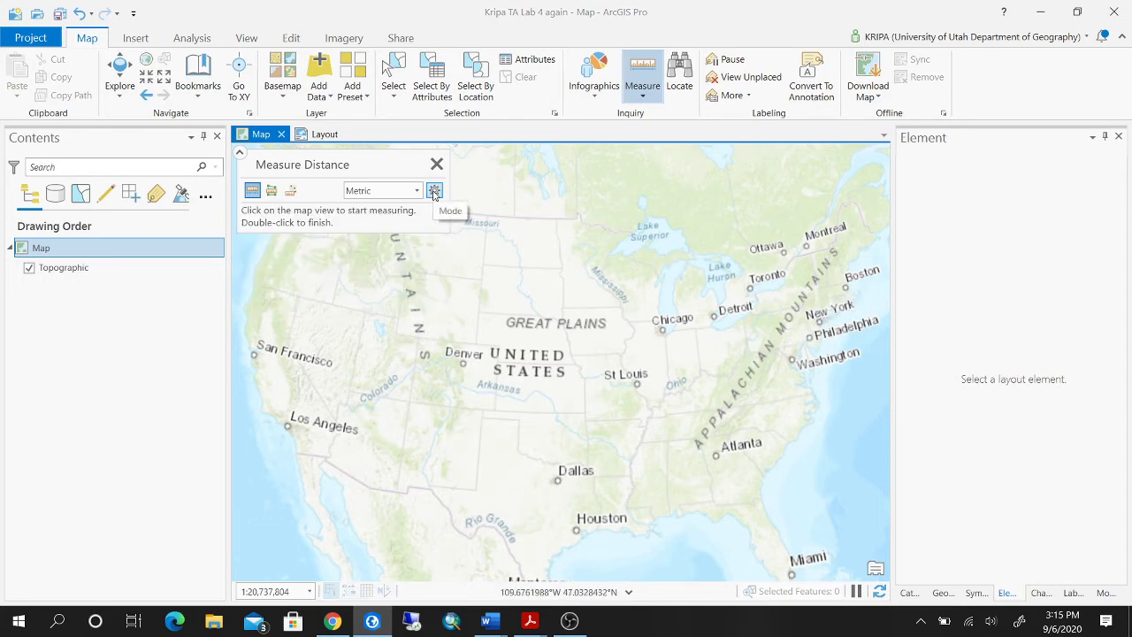
- Measure the geodesic distance from Los Angeles to New York and set the measurement unit to Miles
{"action": "left_click", "coordinate": [287, 426]}
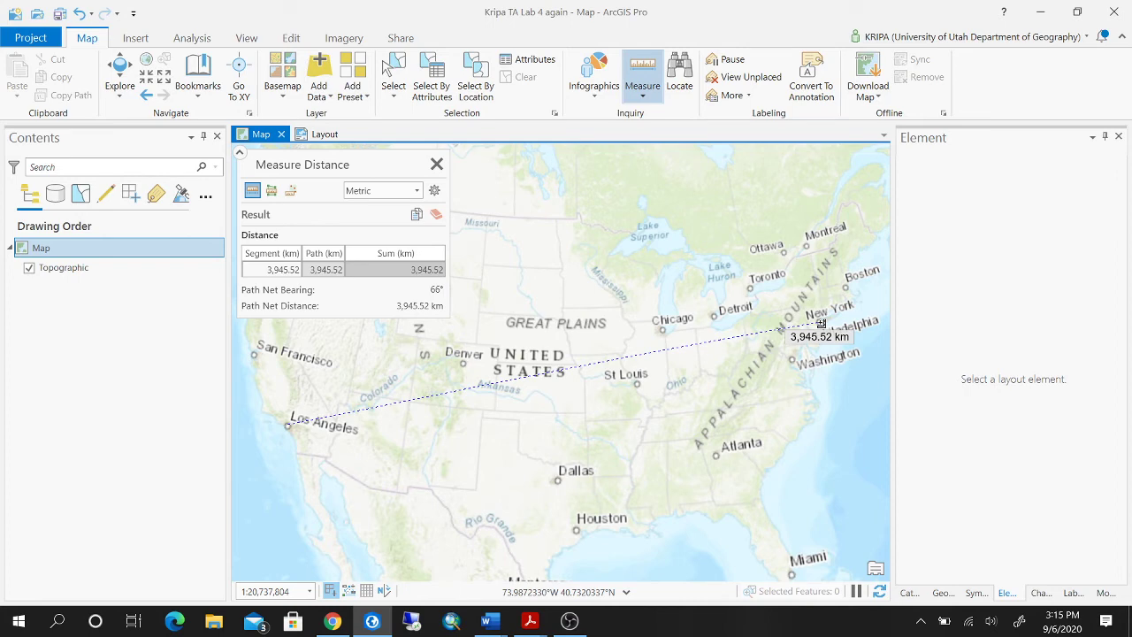
{"action": "double_click", "coordinate": [821, 324]}
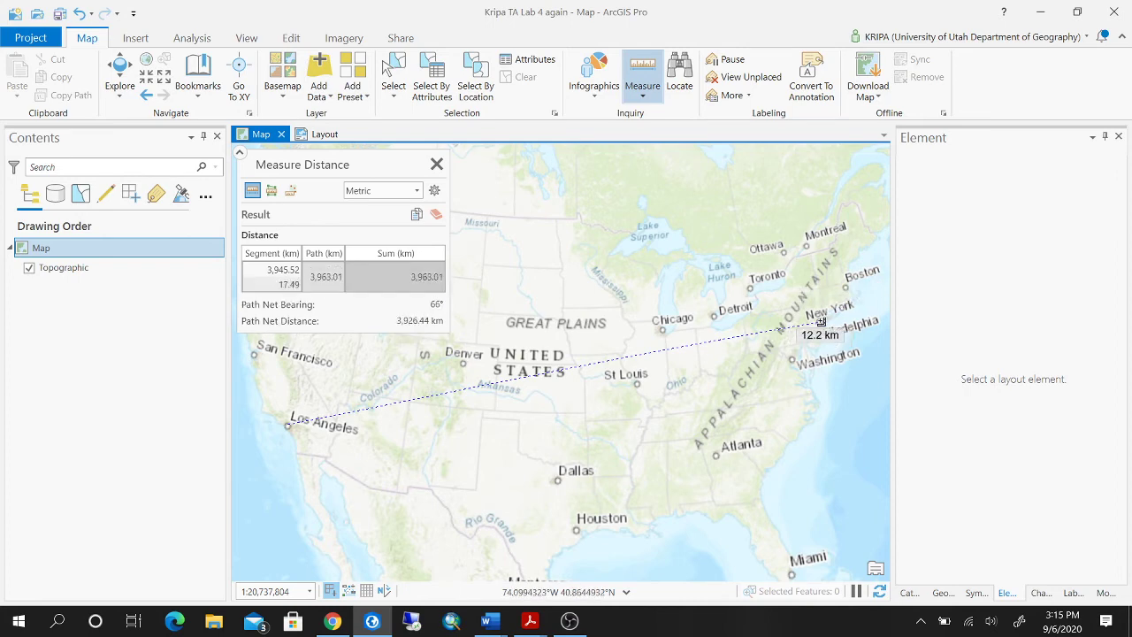
{"action": "double_click", "coordinate": [820, 323]}
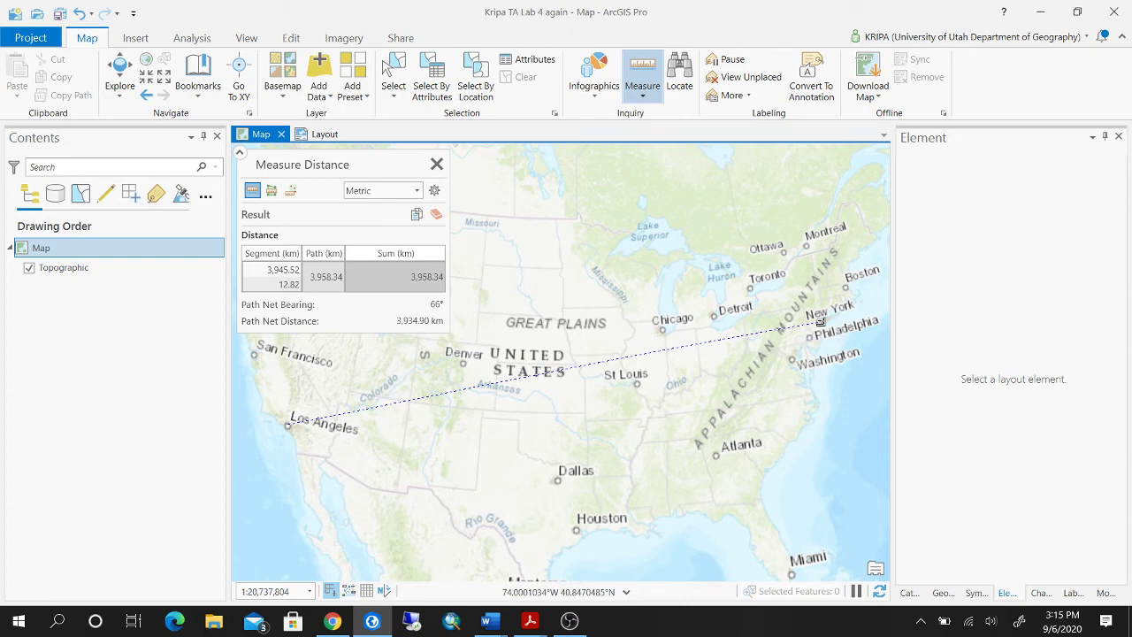
{"action": "left_click", "coordinate": [415, 191]}
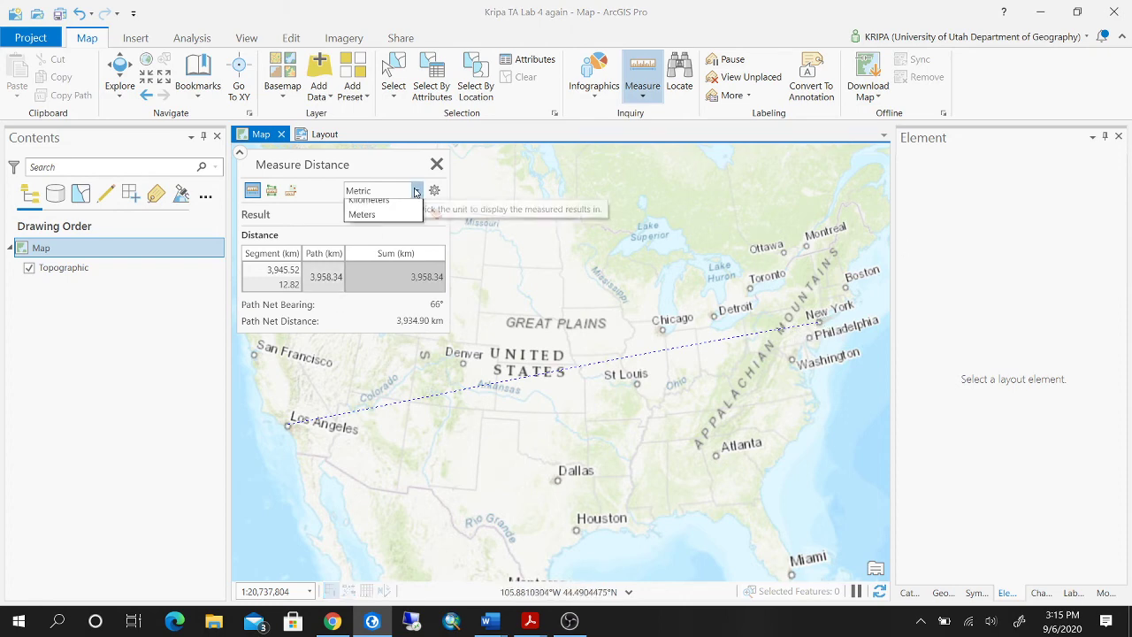
{"action": "left_click", "coordinate": [382, 236]}
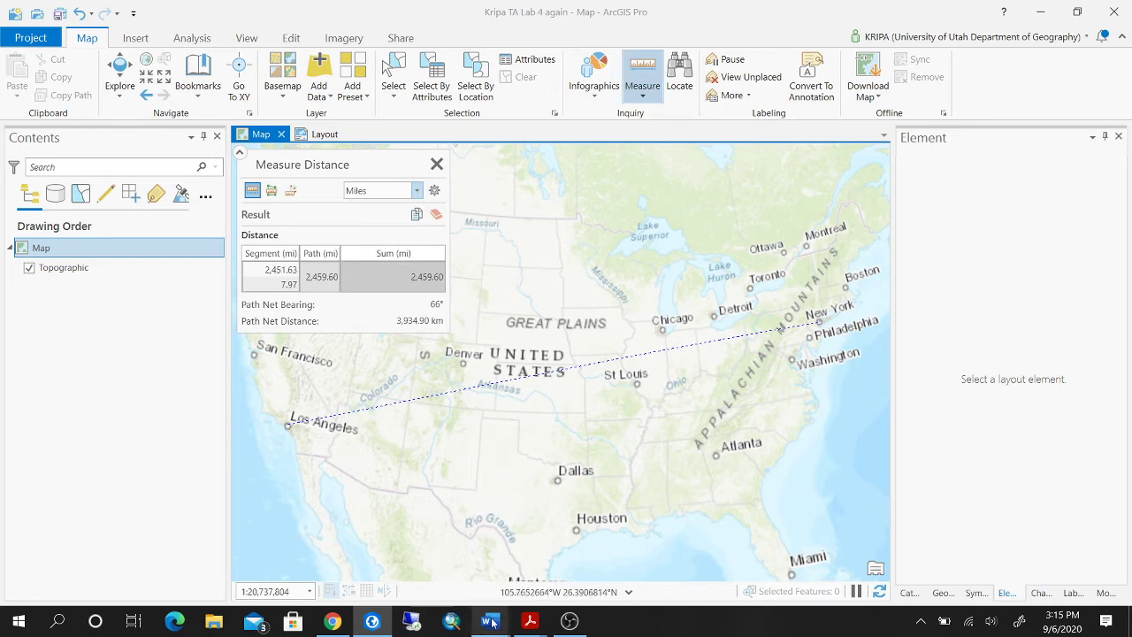
- Check the geodesic and planar measuring requirement in the Word lab instructions and return to ArcGIS Pro
{"action": "mouse_move", "coordinate": [491, 623]}
{"action": "left_click", "coordinate": [567, 566]}
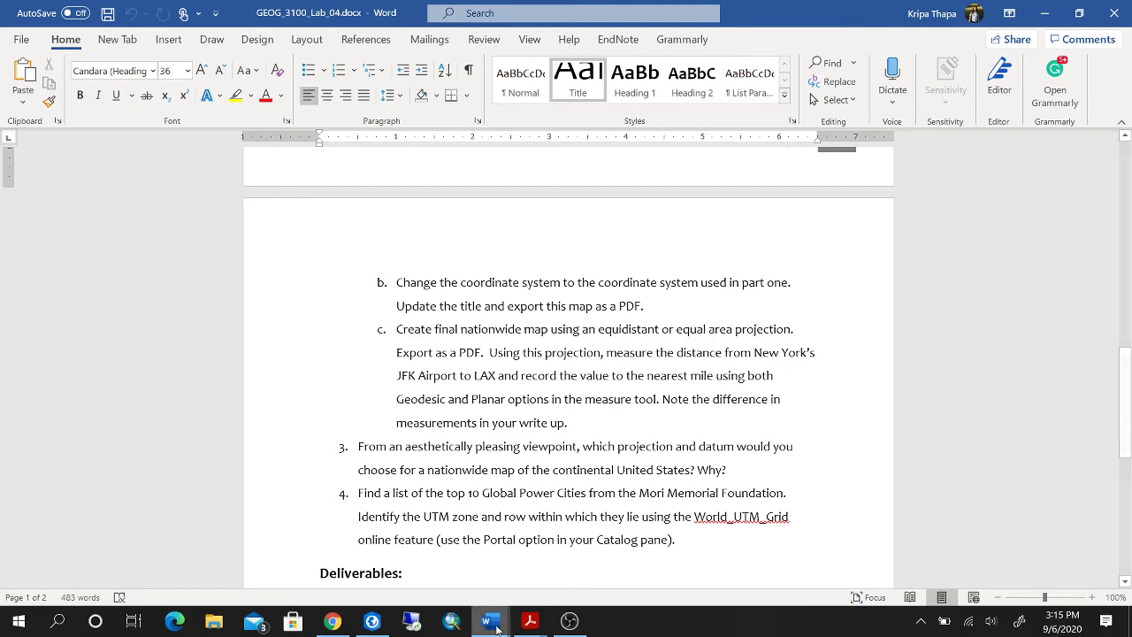
{"action": "left_click", "coordinate": [371, 621]}
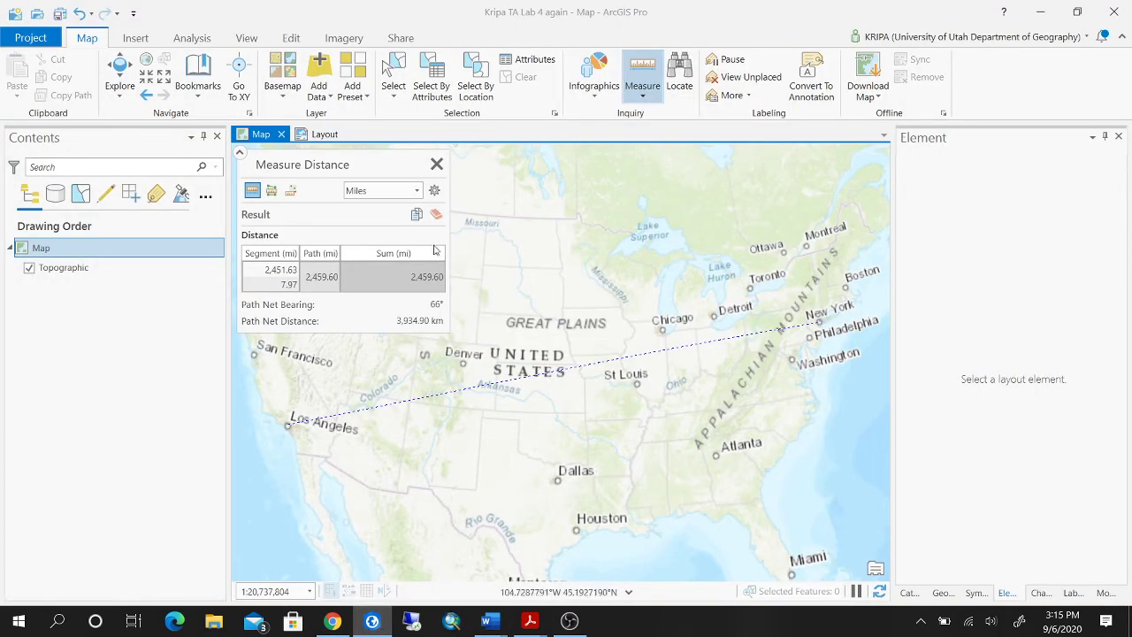
- Clear the previous measurement and remeasure the geodesic distance from New York to Los Angeles in miles
{"action": "left_click", "coordinate": [435, 214]}
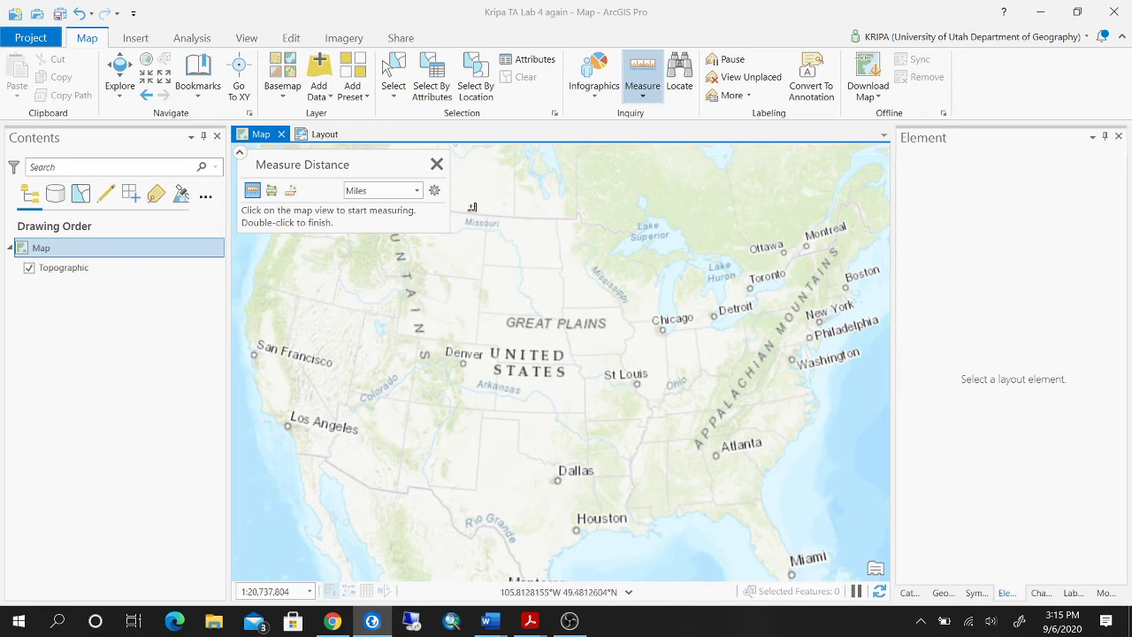
{"action": "left_click", "coordinate": [434, 191]}
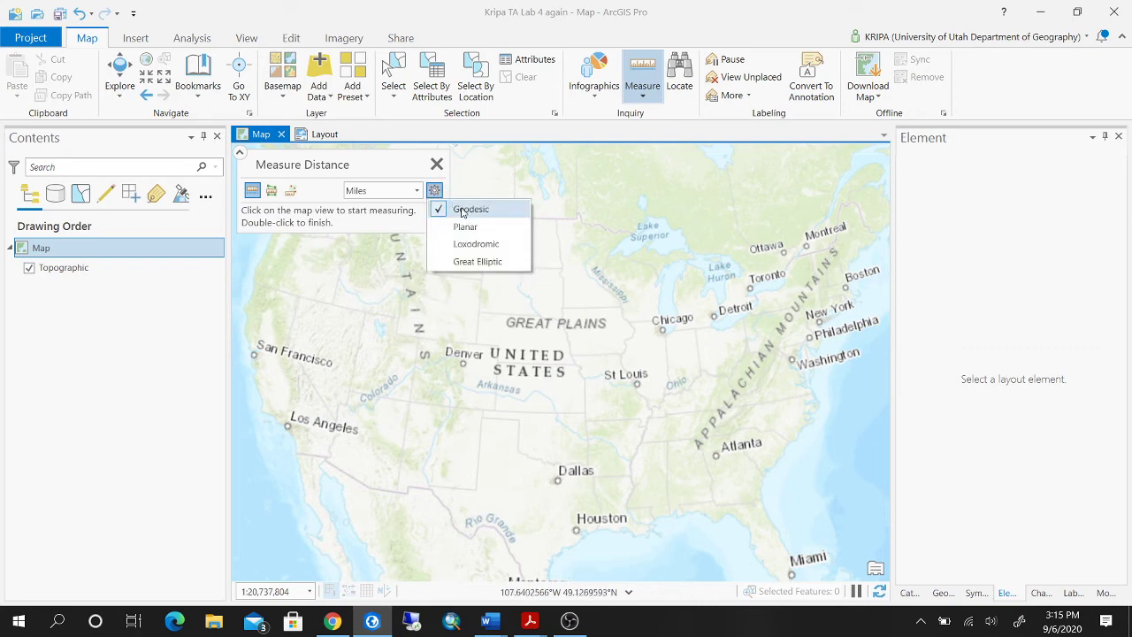
{"action": "left_click", "coordinate": [434, 191]}
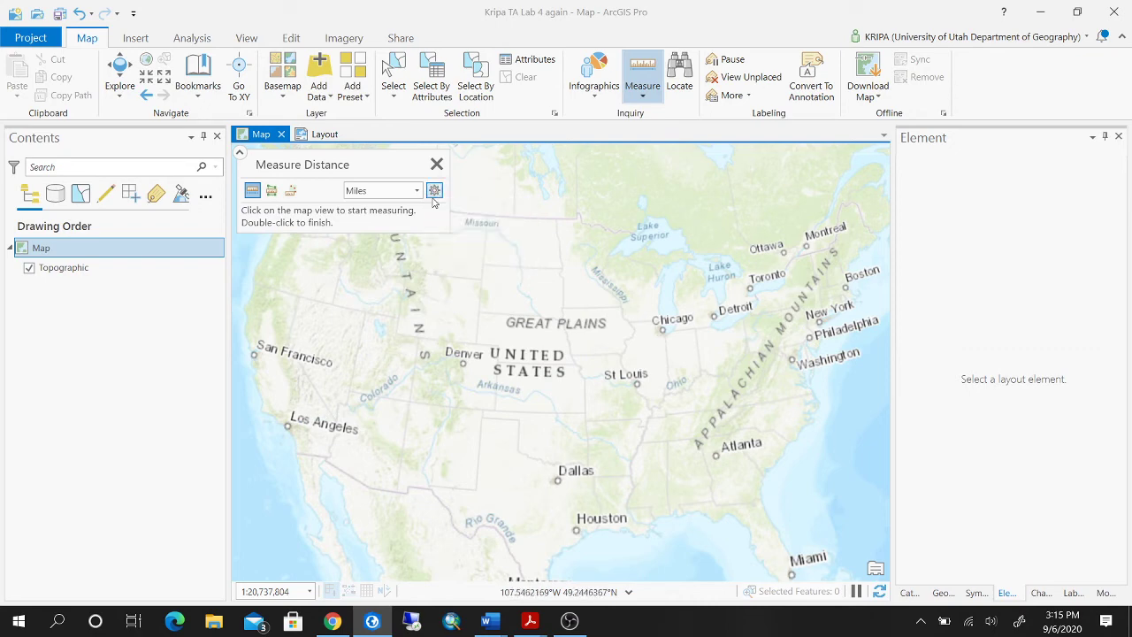
{"action": "left_click", "coordinate": [819, 323]}
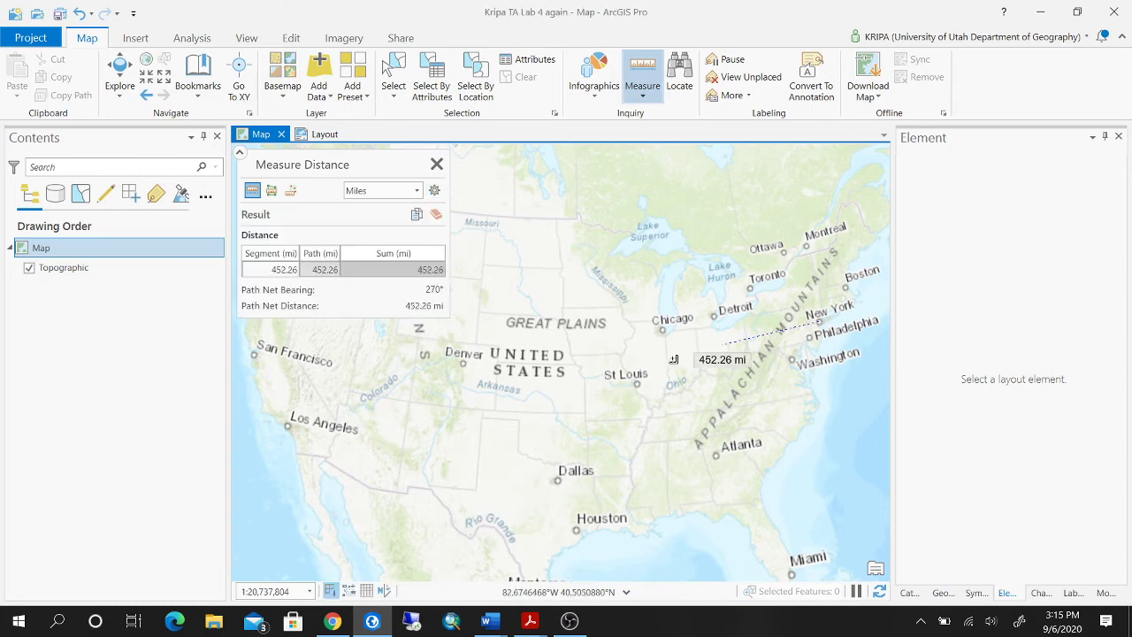
{"action": "double_click", "coordinate": [287, 425]}
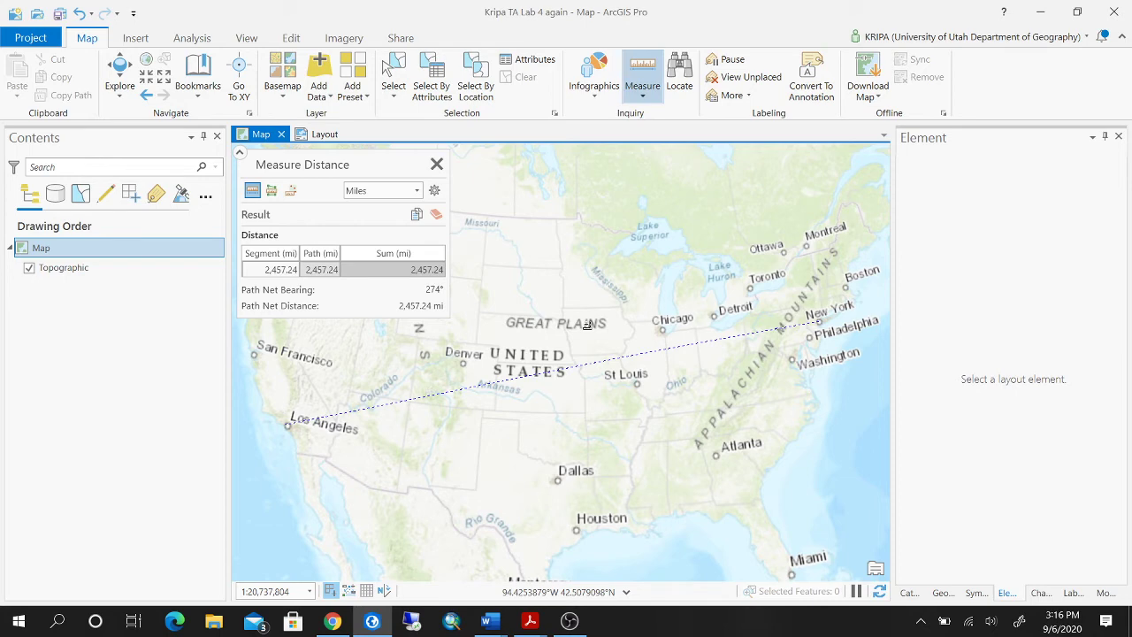
- Measure the planar distance from New York to Los Angeles in miles and close the measure tool
{"action": "left_click", "coordinate": [434, 190]}
{"action": "left_click", "coordinate": [471, 233]}
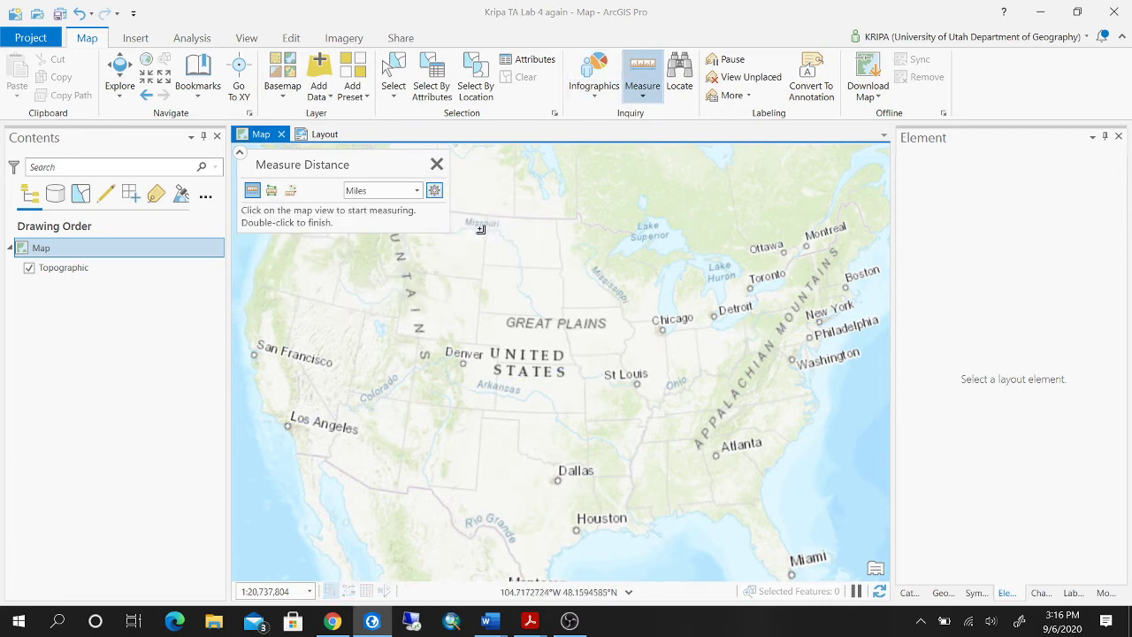
{"action": "left_click", "coordinate": [821, 324]}
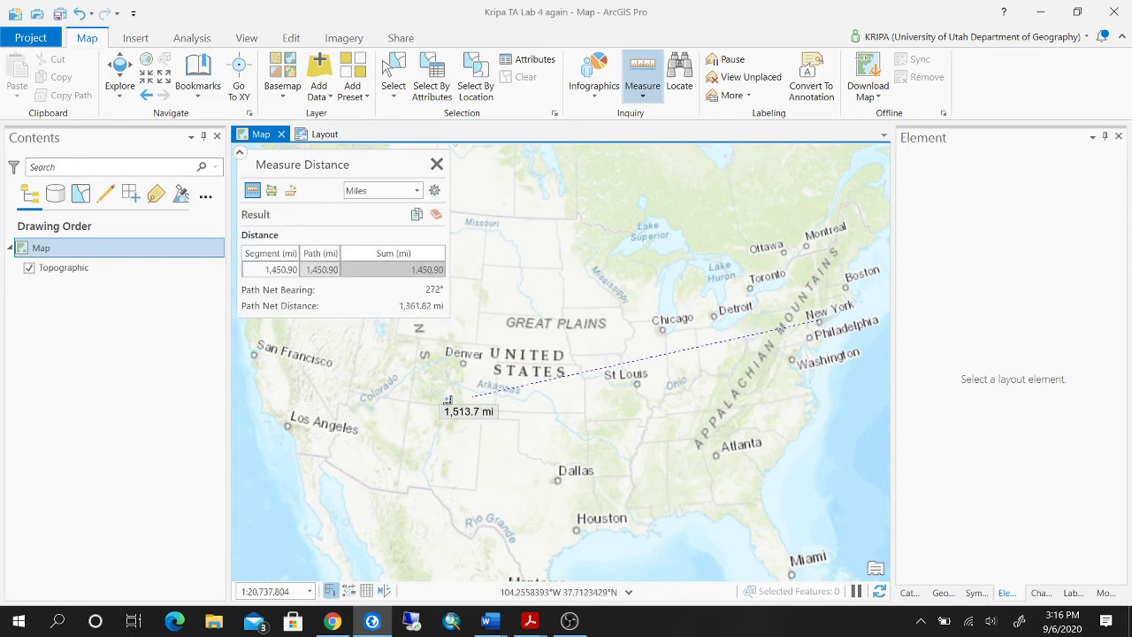
{"action": "double_click", "coordinate": [286, 425]}
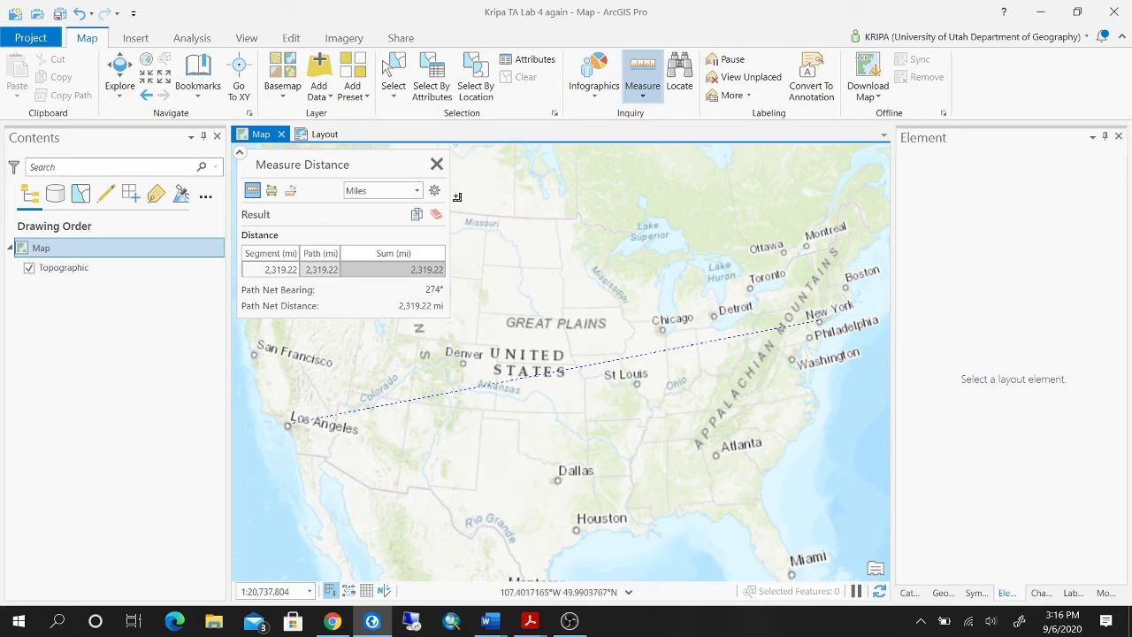
{"action": "left_click", "coordinate": [436, 165]}
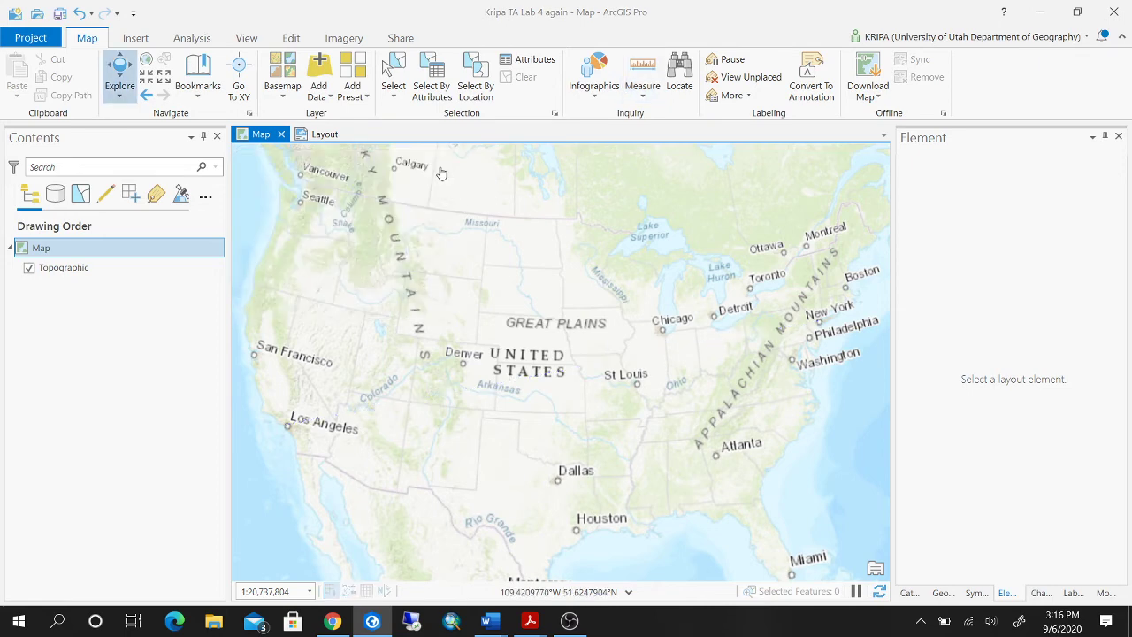
- Look at the map layout, then switch to the lab instructions in Word and read tasks 3 and 4
{"action": "left_click", "coordinate": [327, 134]}
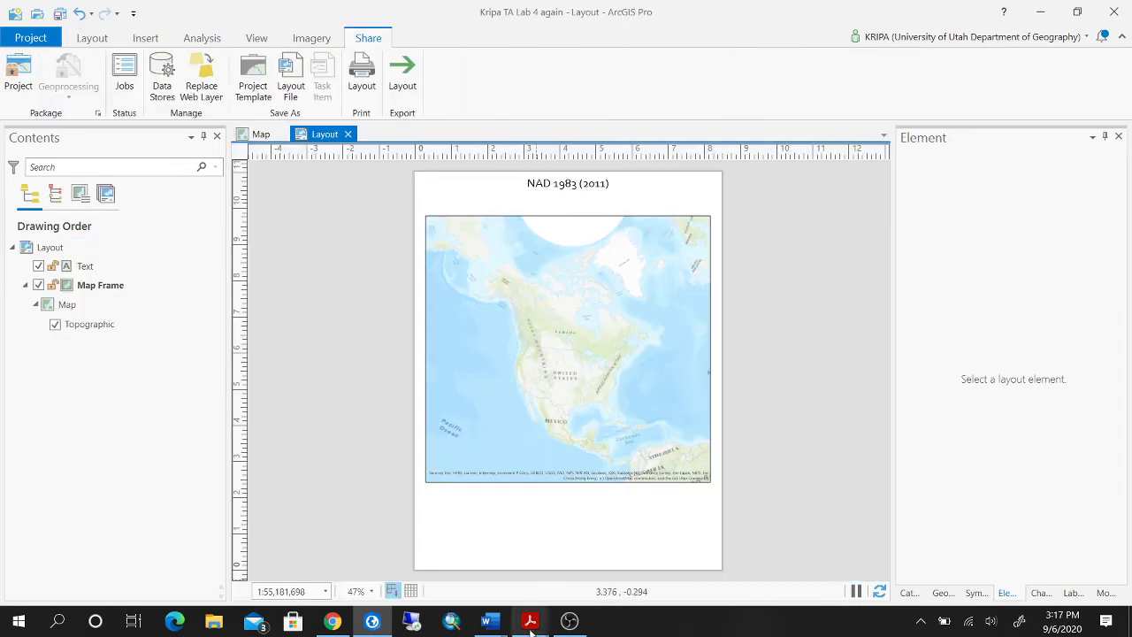
{"action": "mouse_move", "coordinate": [534, 630]}
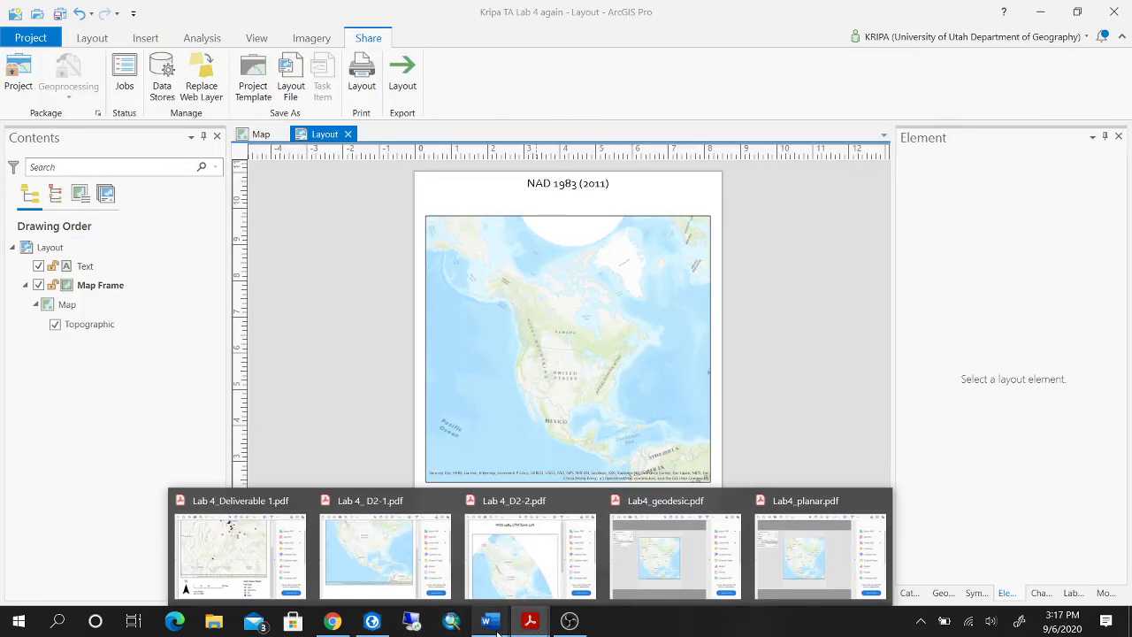
{"action": "mouse_move", "coordinate": [492, 616]}
{"action": "left_click", "coordinate": [574, 557]}
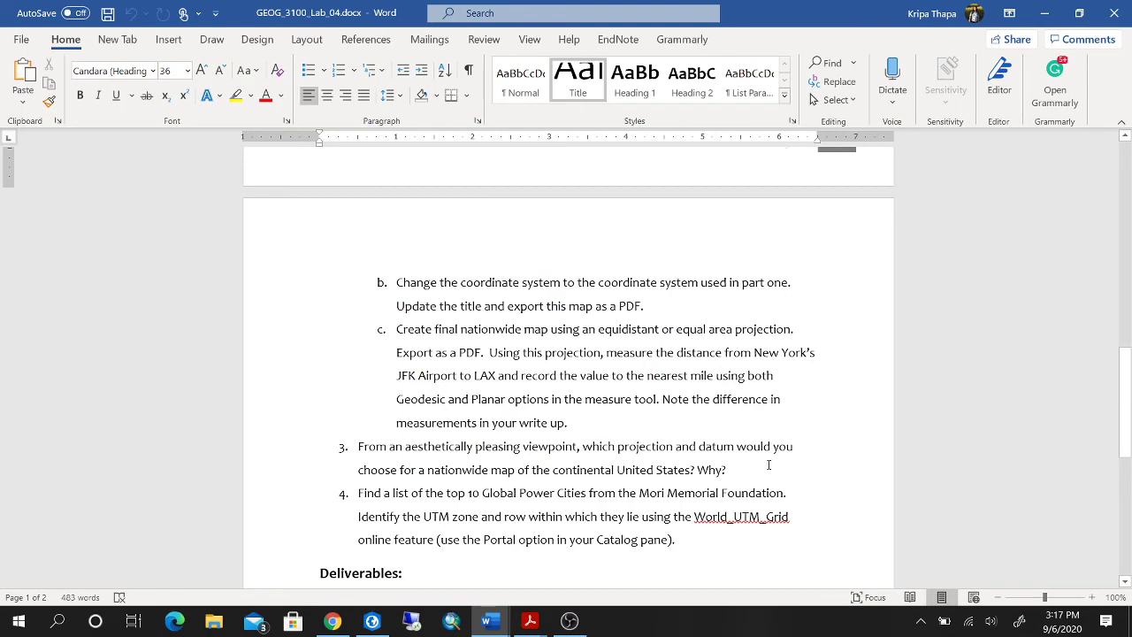
{"action": "scroll", "coordinate": [768, 463], "scroll_direction": "down", "scroll_amount": 1}
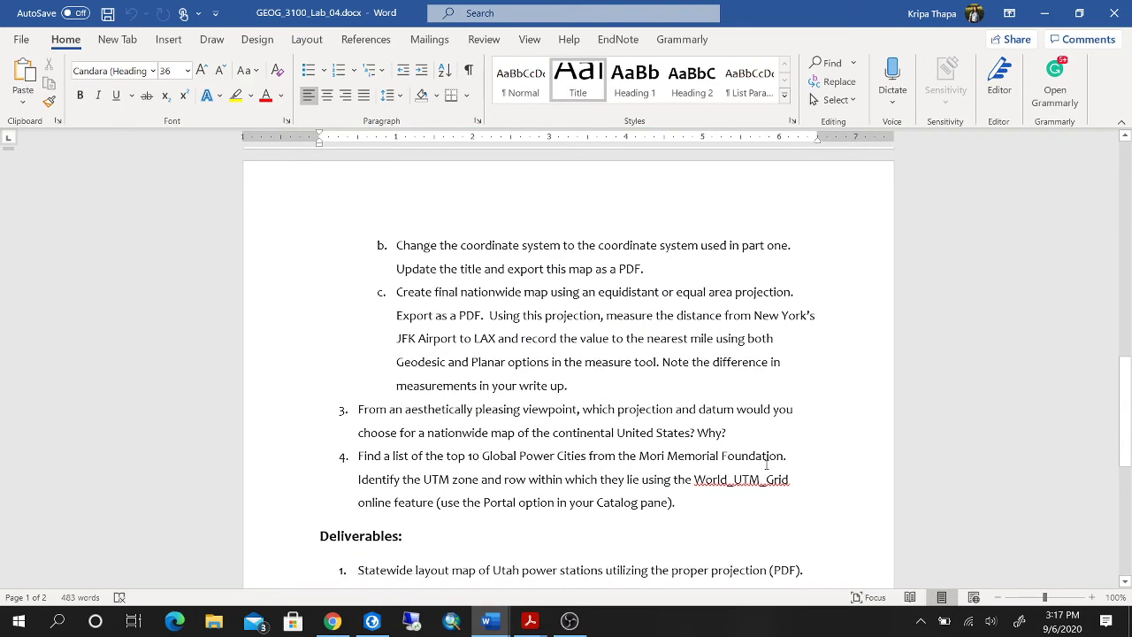
- Return to ArcGIS Pro and close the layout view
{"action": "left_click", "coordinate": [372, 622]}
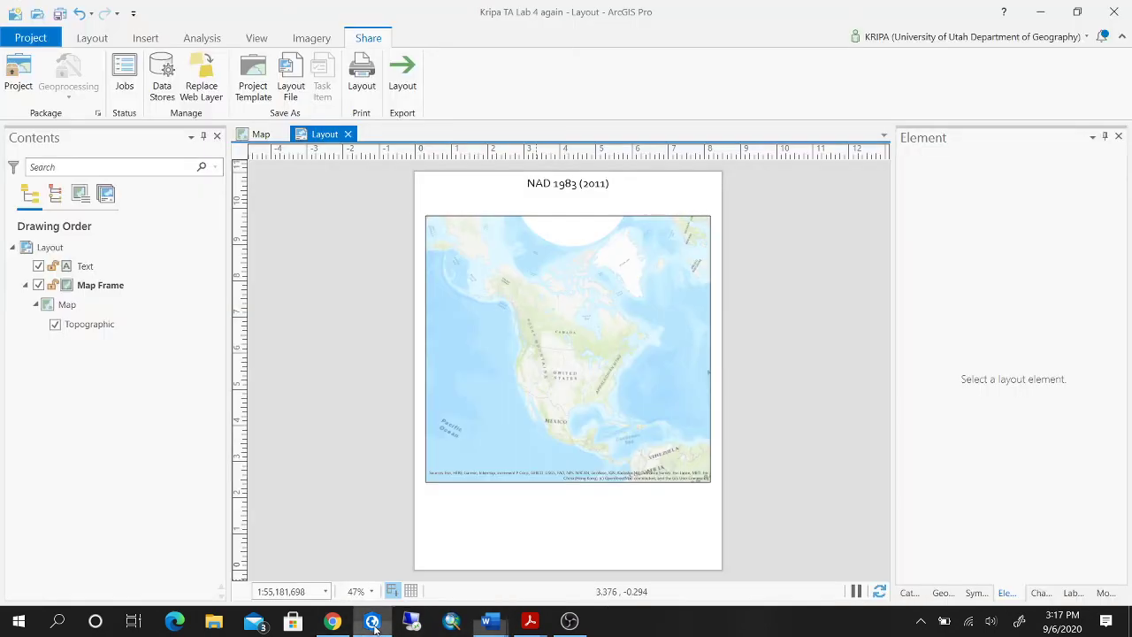
{"action": "left_click", "coordinate": [349, 134]}
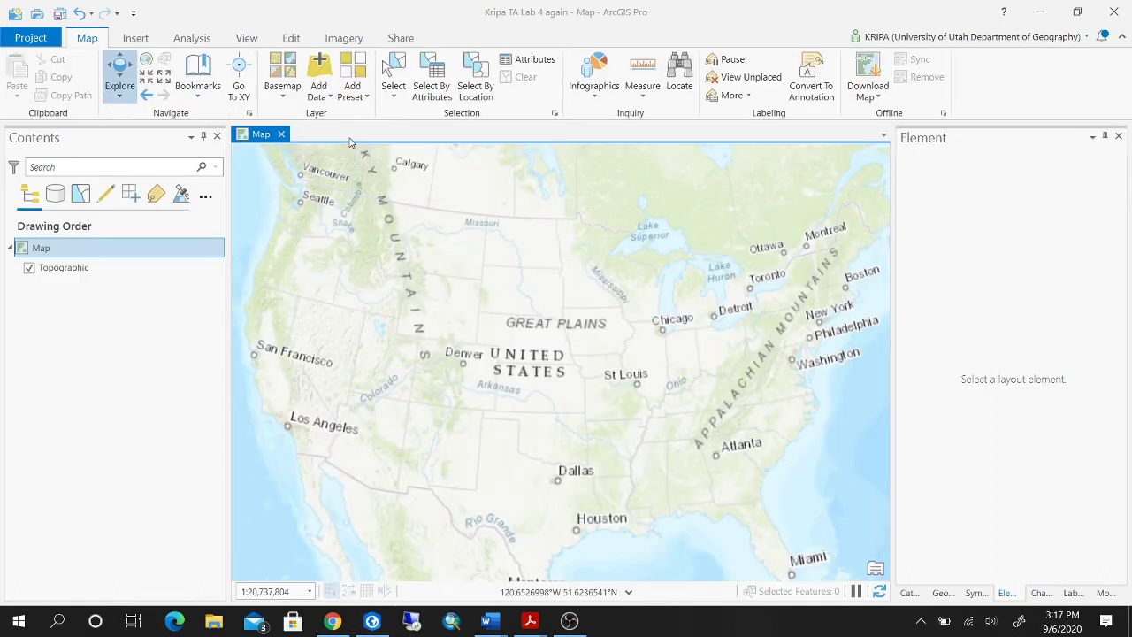
- Reread task 4 of the lab instructions in Word, then return to ArcGIS Pro and show the Catalog pane
{"action": "scroll", "coordinate": [554, 264], "scroll_direction": "down", "scroll_amount": 2}
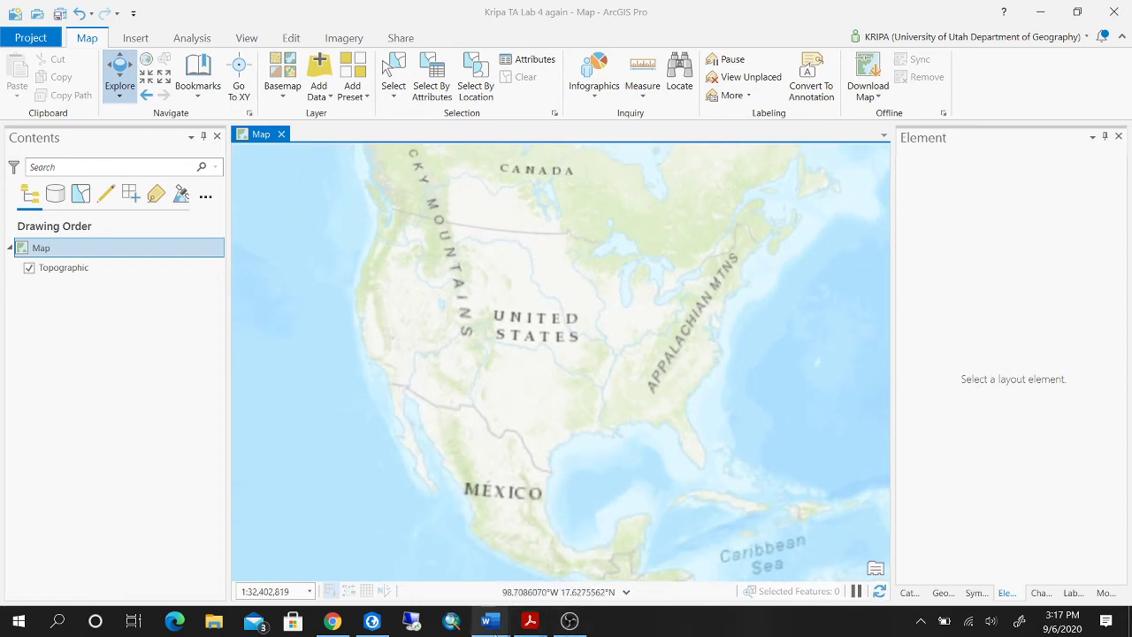
{"action": "mouse_move", "coordinate": [492, 626]}
{"action": "left_click", "coordinate": [557, 569]}
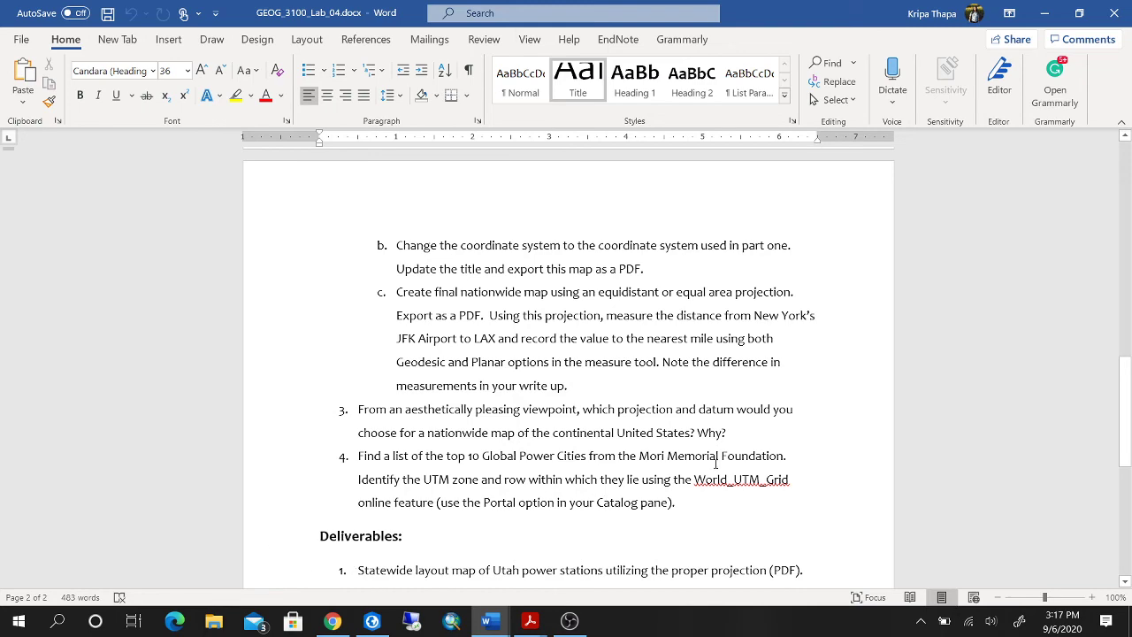
{"action": "left_click", "coordinate": [372, 622]}
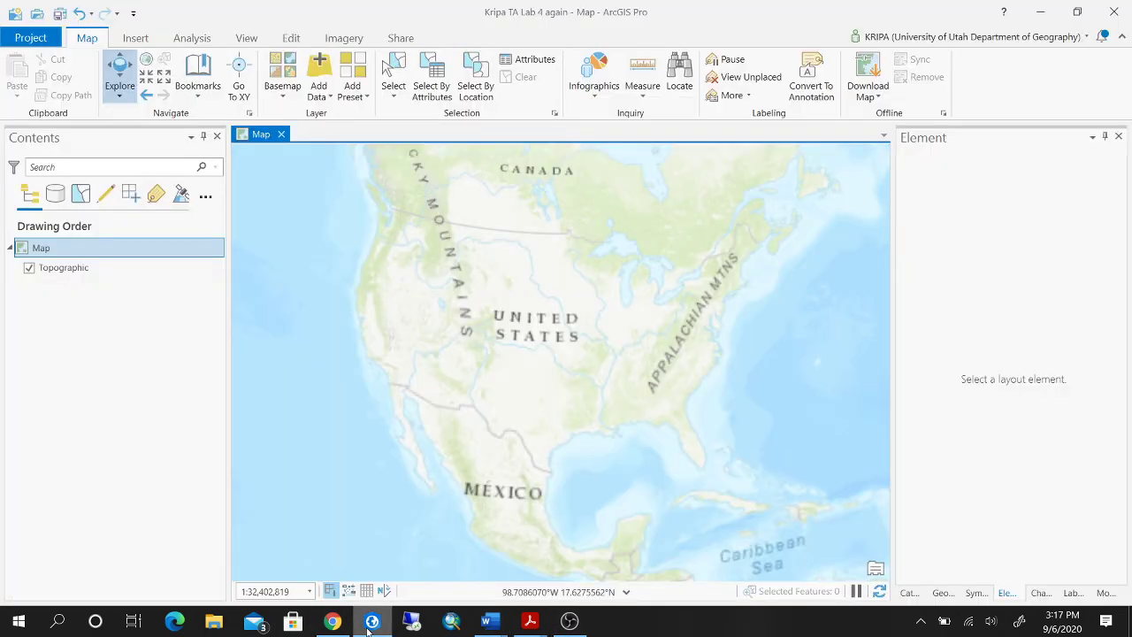
{"action": "left_click", "coordinate": [909, 593]}
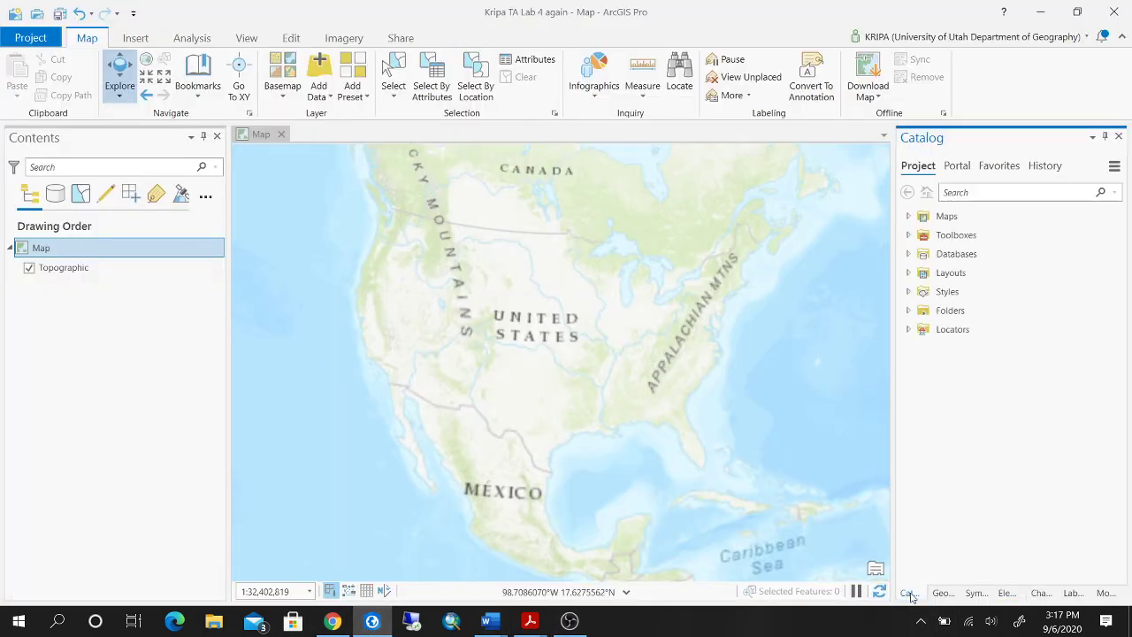
- Open a new browser tab in Chrome, then copy "the Mori Memorial Foundation" from task 4 in the Word instructions
{"action": "left_click", "coordinate": [333, 622]}
{"action": "left_click", "coordinate": [215, 12]}
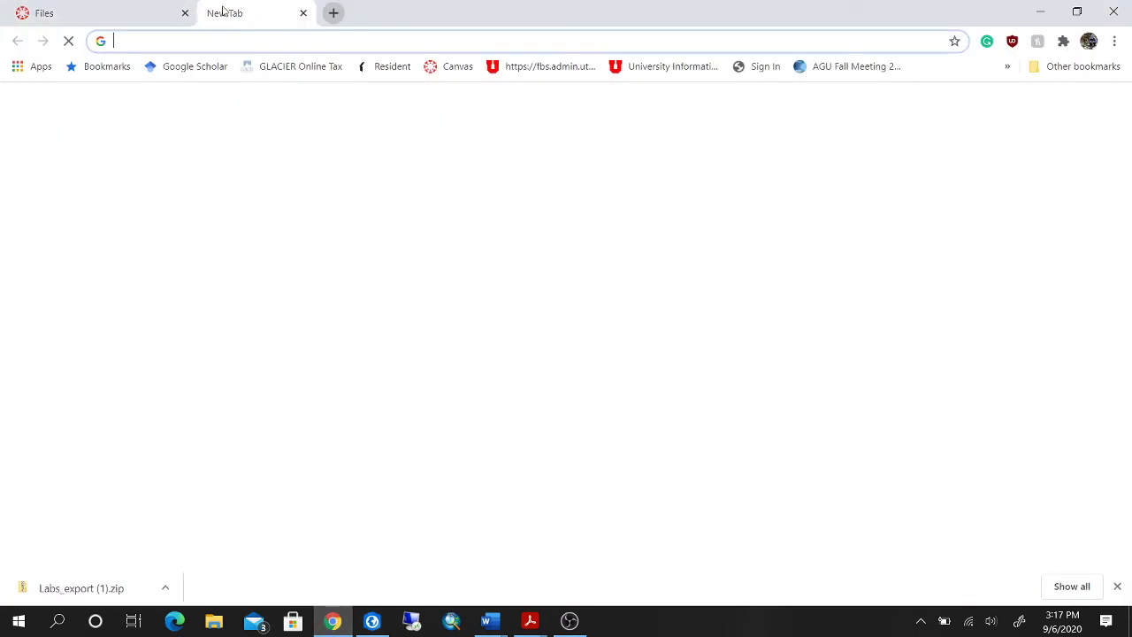
{"action": "mouse_move", "coordinate": [487, 620]}
{"action": "left_click", "coordinate": [598, 540]}
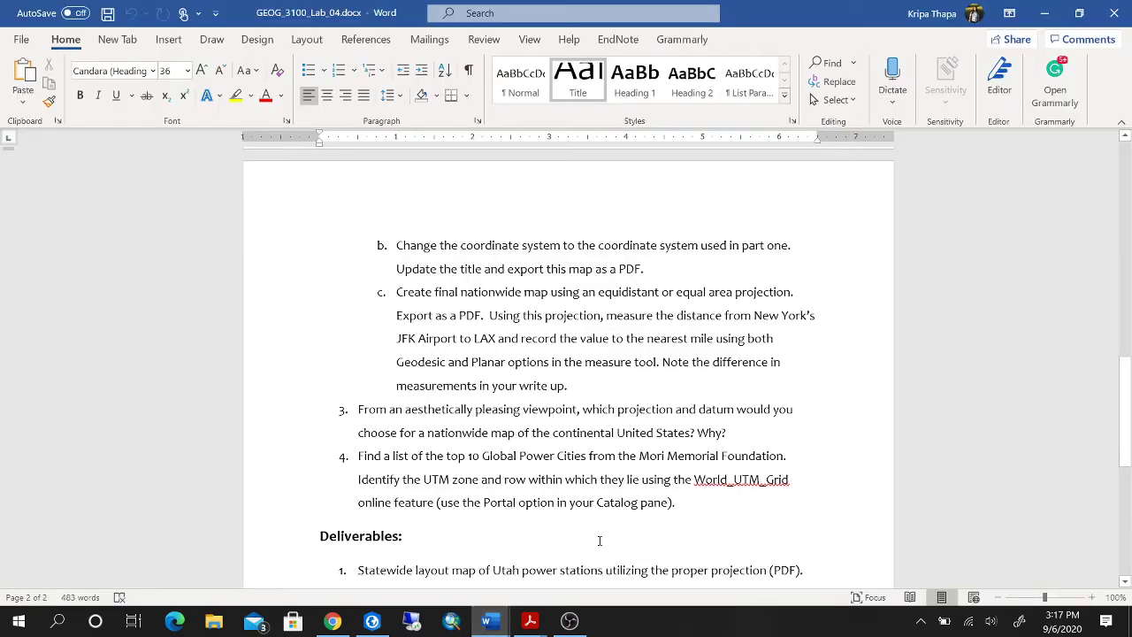
{"action": "left_click_drag", "start_coordinate": [786, 456], "coordinate": [618, 457]}
{"action": "key", "text": "ctrl+c"}
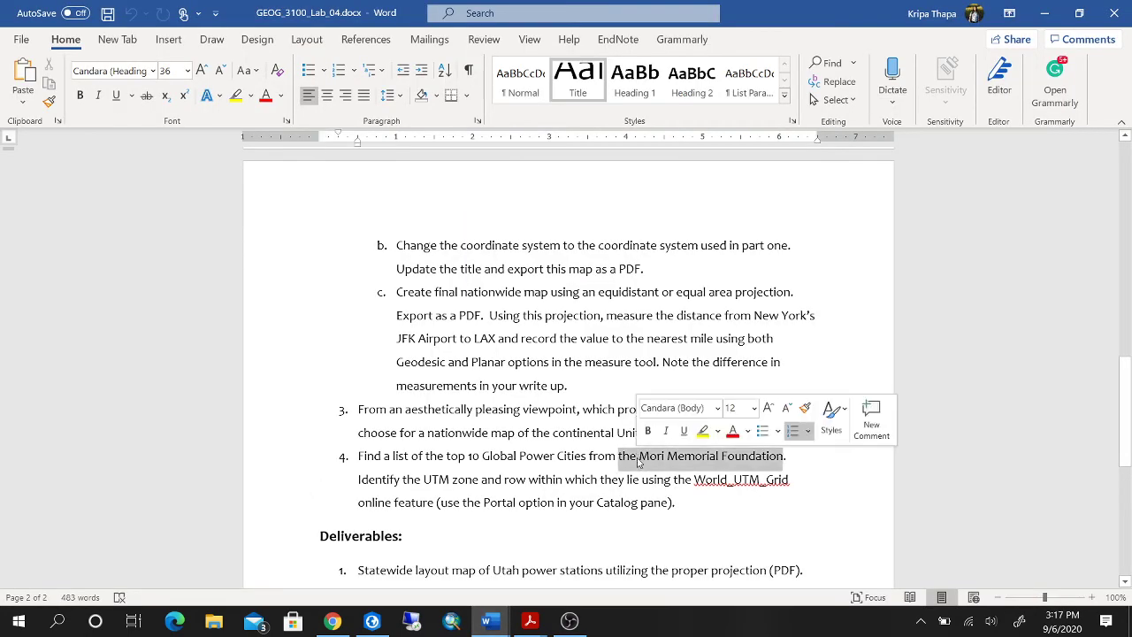
{"action": "right_click", "coordinate": [655, 458]}
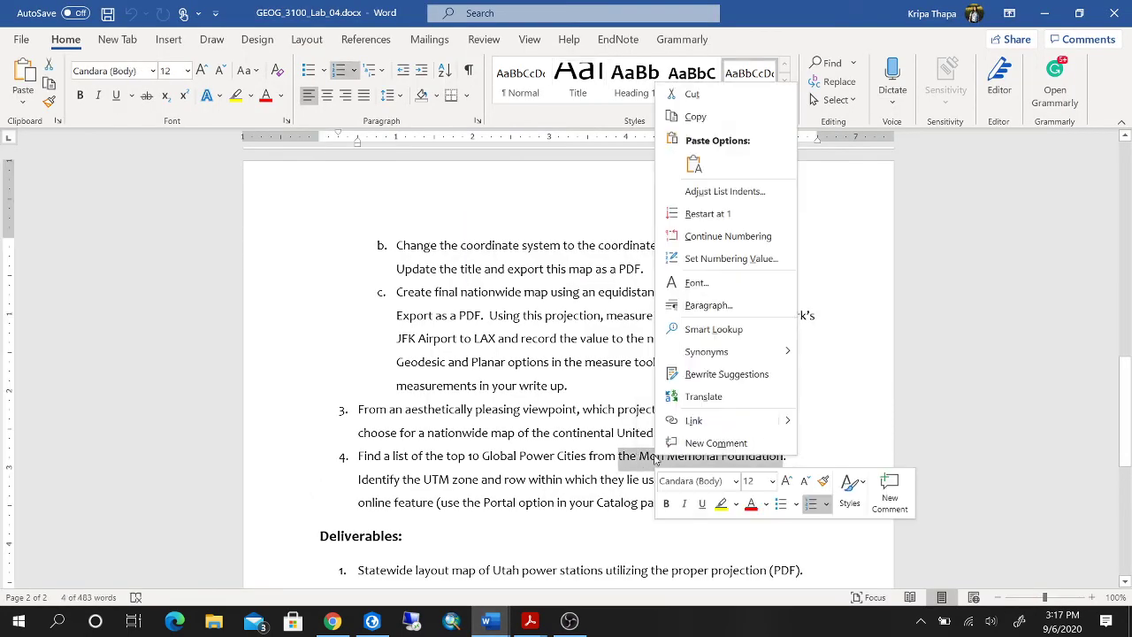
{"action": "left_click", "coordinate": [747, 116]}
- Switch to Chrome and use the copied name to open the Mori Memorial Foundation's English website from the suggestions
{"action": "left_click", "coordinate": [336, 621]}
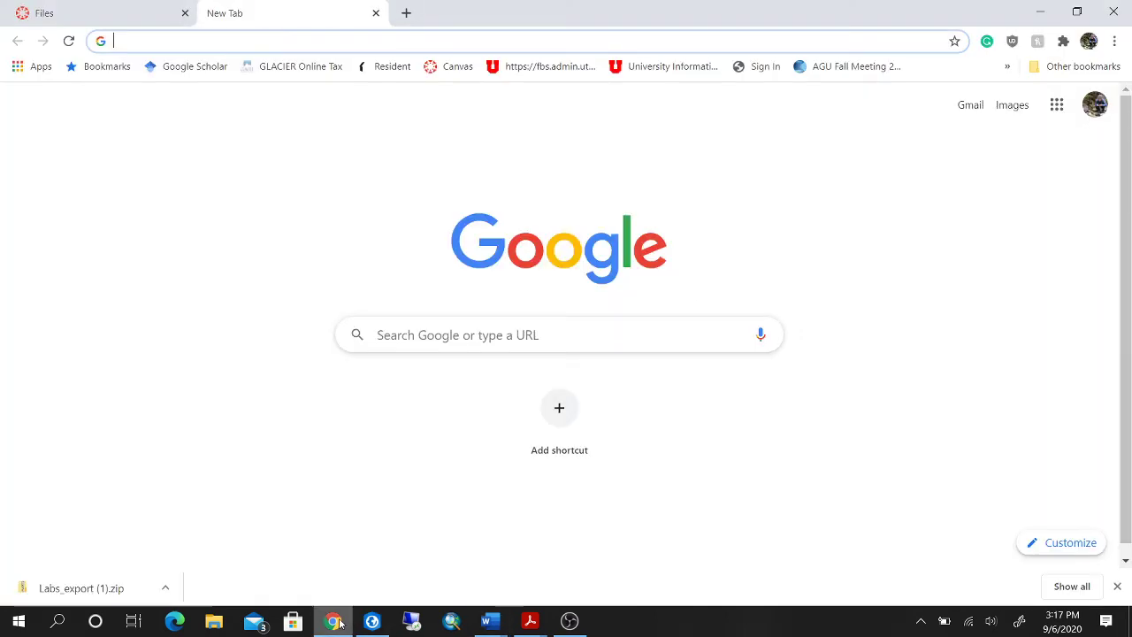
{"action": "left_click", "coordinate": [295, 42]}
{"action": "key", "text": "ctrl+v"}
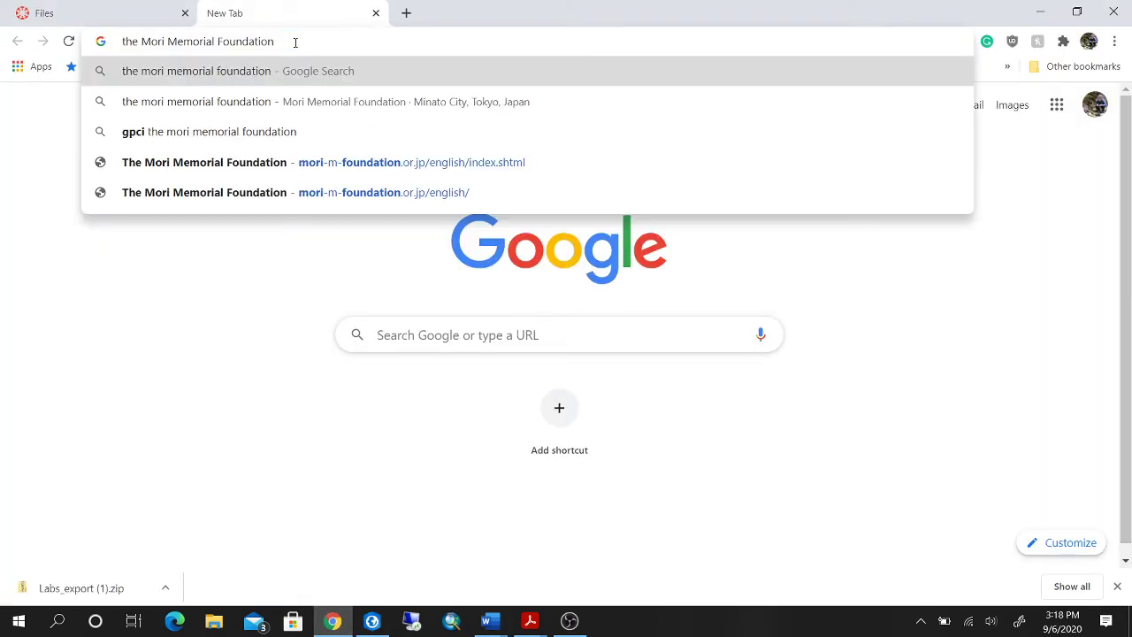
{"action": "key", "text": "Down"}
{"action": "key", "text": "Down"}
{"action": "key", "text": "Down"}
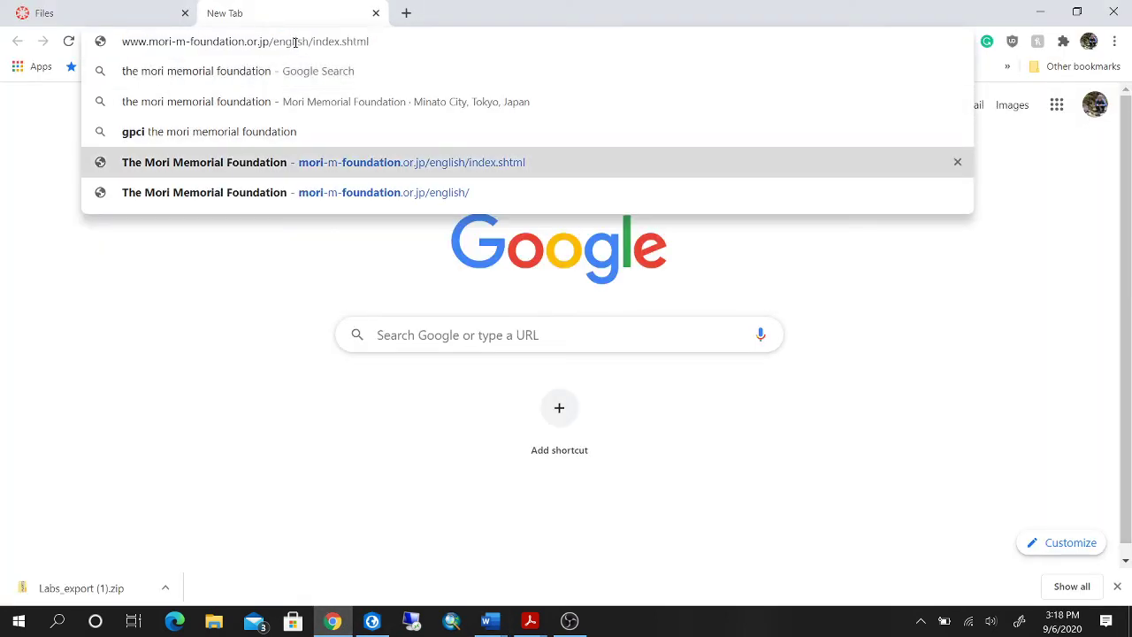
{"action": "key", "text": "Up"}
{"action": "key", "text": "Down"}
{"action": "key", "text": "Down"}
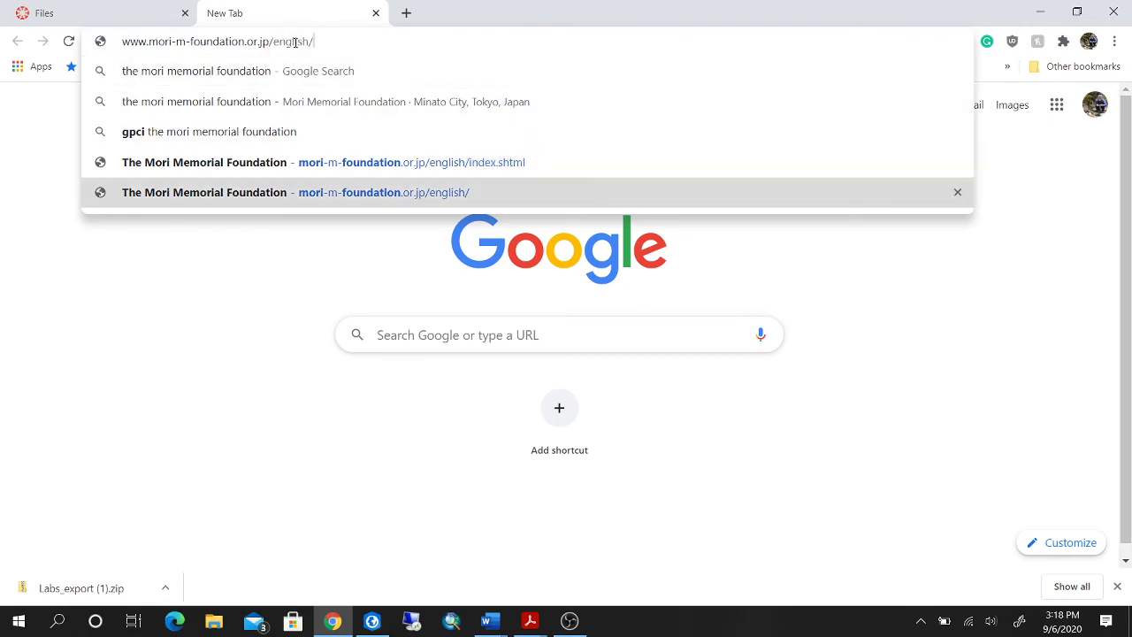
{"action": "key", "text": "Return"}
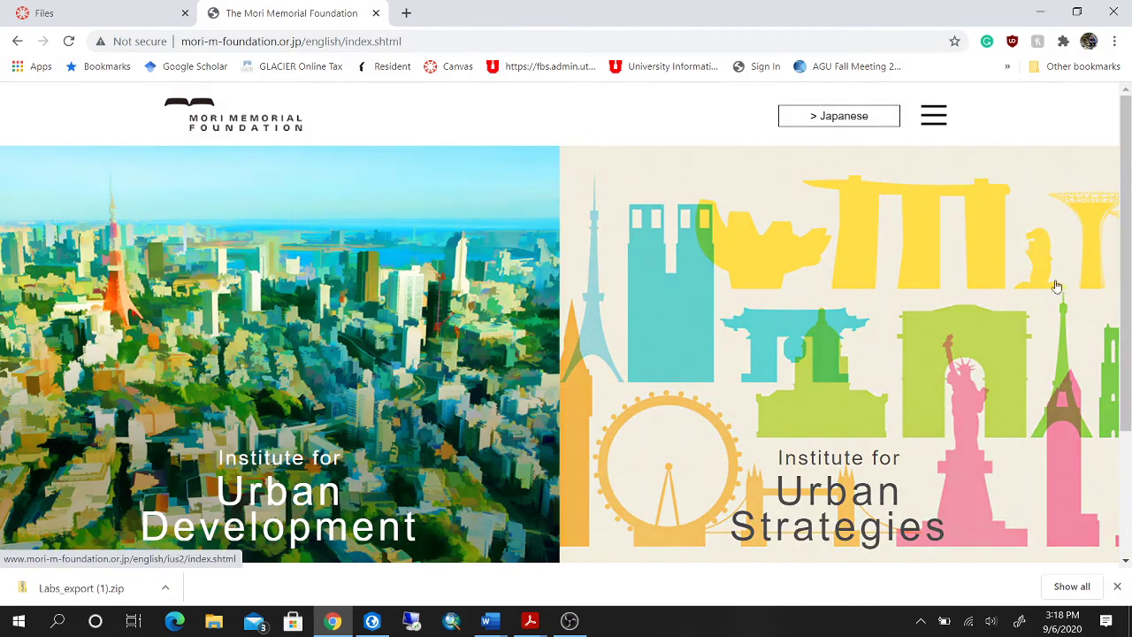
- Open the Global Power City Index page of the Institute for Urban Strategies
{"action": "scroll", "coordinate": [954, 291], "scroll_direction": "down", "scroll_amount": 2}
{"action": "scroll", "coordinate": [955, 291], "scroll_direction": "up", "scroll_amount": 2}
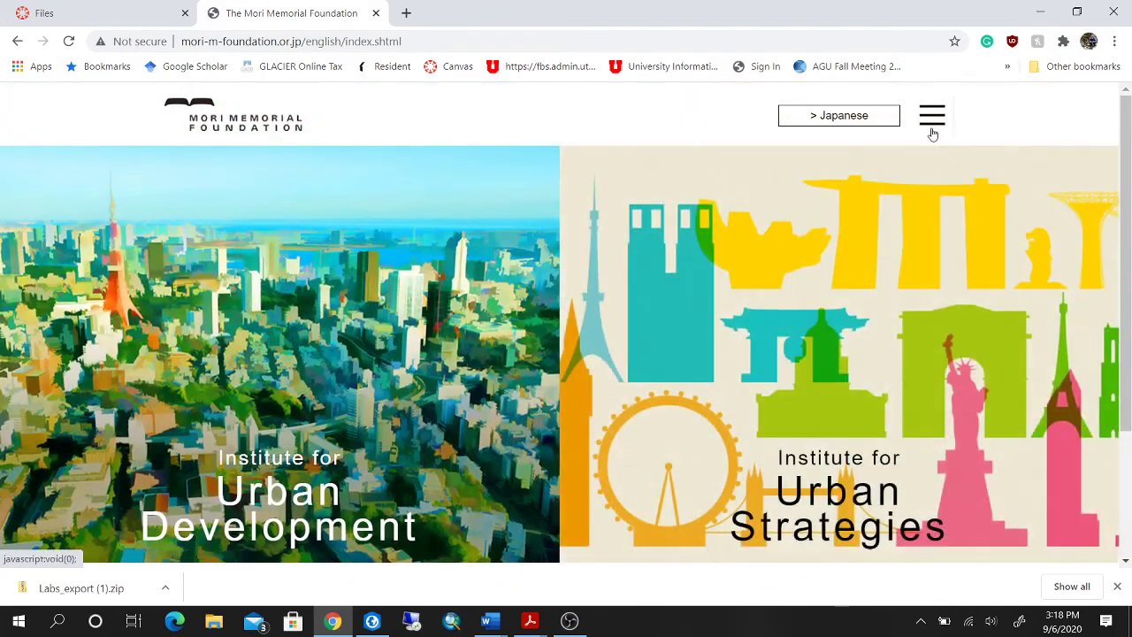
{"action": "left_click", "coordinate": [935, 120]}
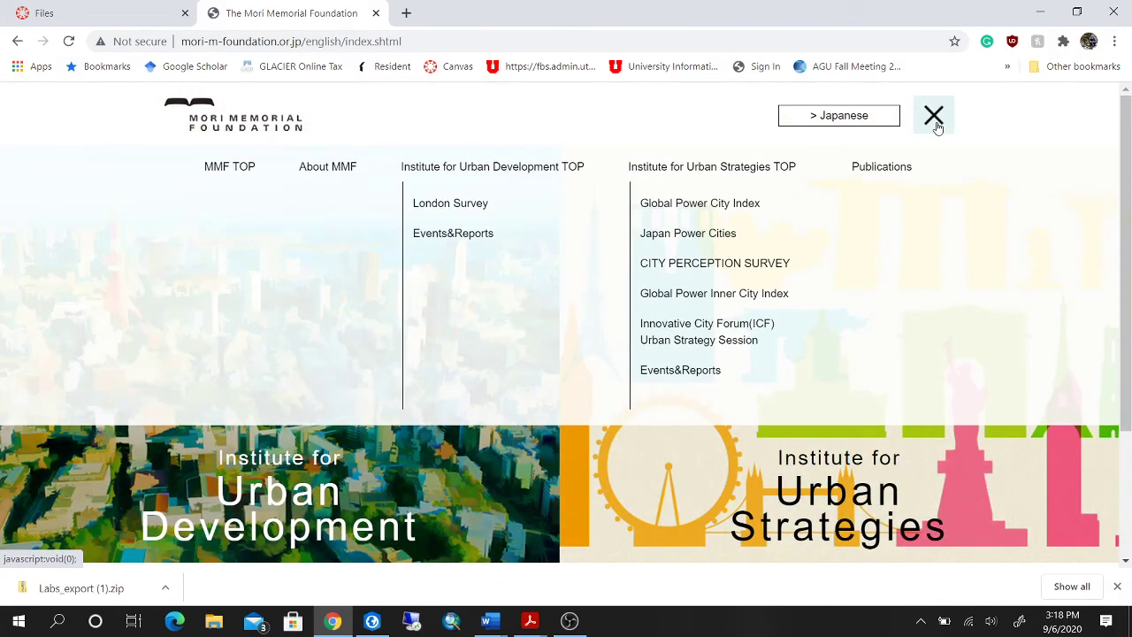
{"action": "left_click", "coordinate": [692, 206]}
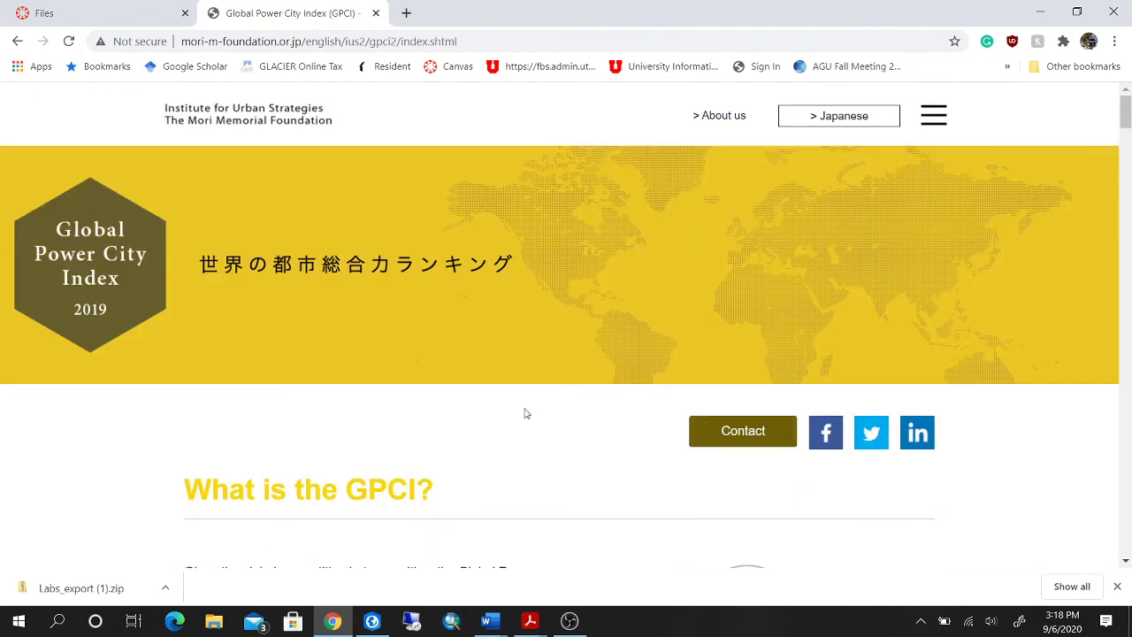
- Examine the Target Cities map on the Global Power City Index page for the ten highest-ranked cities
{"action": "scroll", "coordinate": [525, 411], "scroll_direction": "down", "scroll_amount": 3}
{"action": "scroll", "coordinate": [526, 409], "scroll_direction": "down", "scroll_amount": 3}
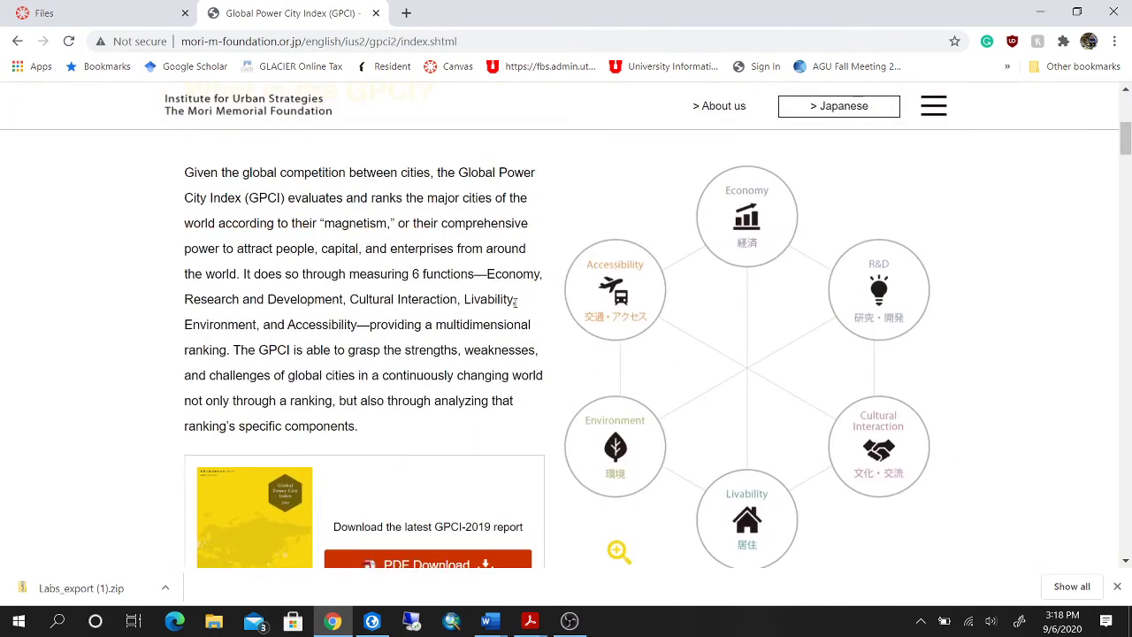
{"action": "scroll", "coordinate": [529, 345], "scroll_direction": "down", "scroll_amount": 5}
{"action": "scroll", "coordinate": [529, 347], "scroll_direction": "down", "scroll_amount": 3}
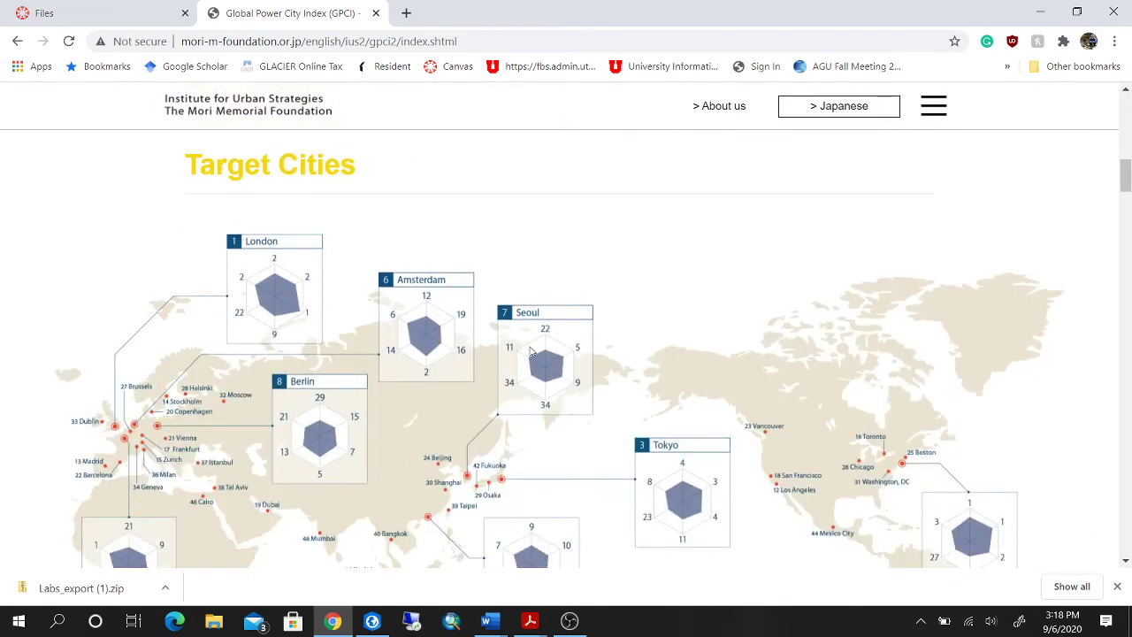
{"action": "scroll", "coordinate": [549, 344], "scroll_direction": "down", "scroll_amount": 2}
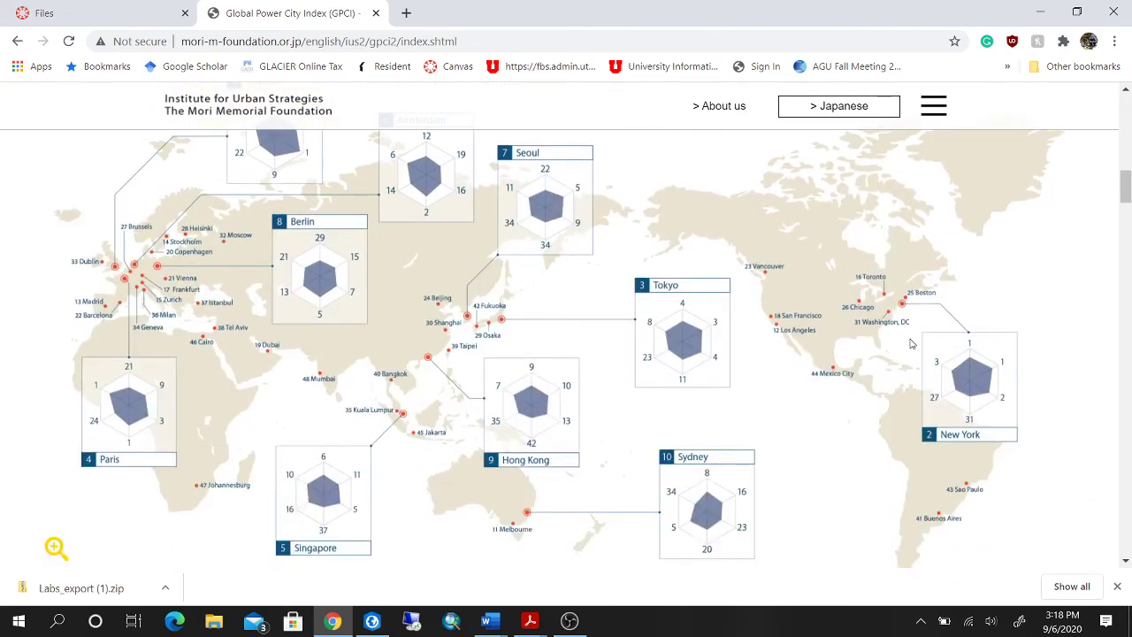
{"action": "scroll", "coordinate": [981, 343], "scroll_direction": "up", "scroll_amount": 1}
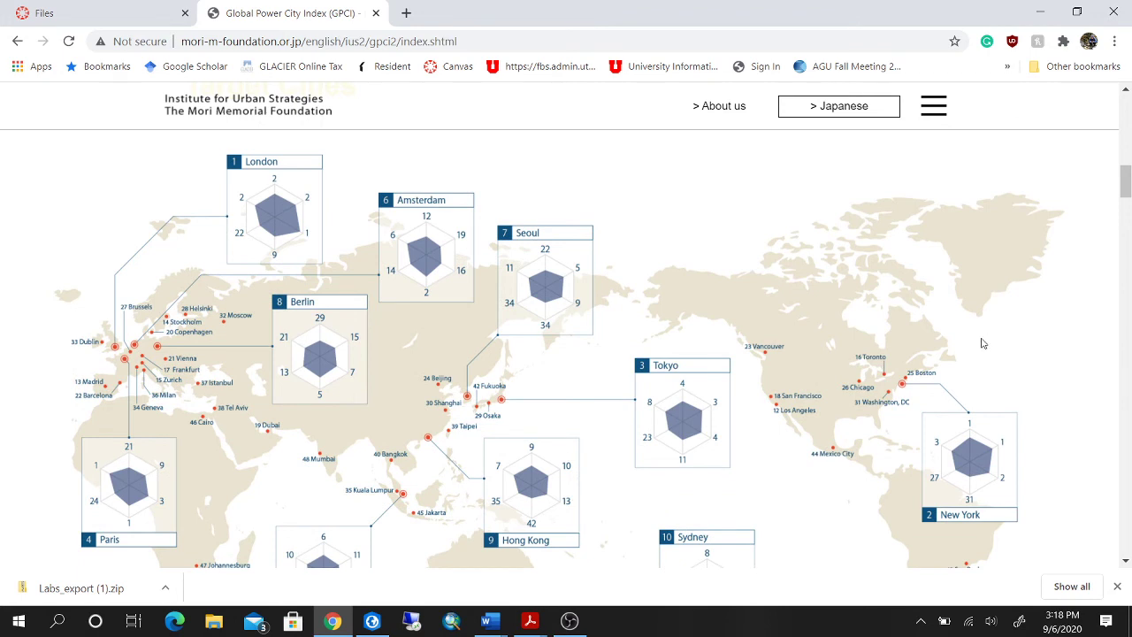
{"action": "scroll", "coordinate": [981, 343], "scroll_direction": "down", "scroll_amount": 1}
{"action": "scroll", "coordinate": [981, 343], "scroll_direction": "up", "scroll_amount": 1}
- Return to ArcGIS Pro and show the All Portal content in the Catalog pane
{"action": "left_click", "coordinate": [370, 622]}
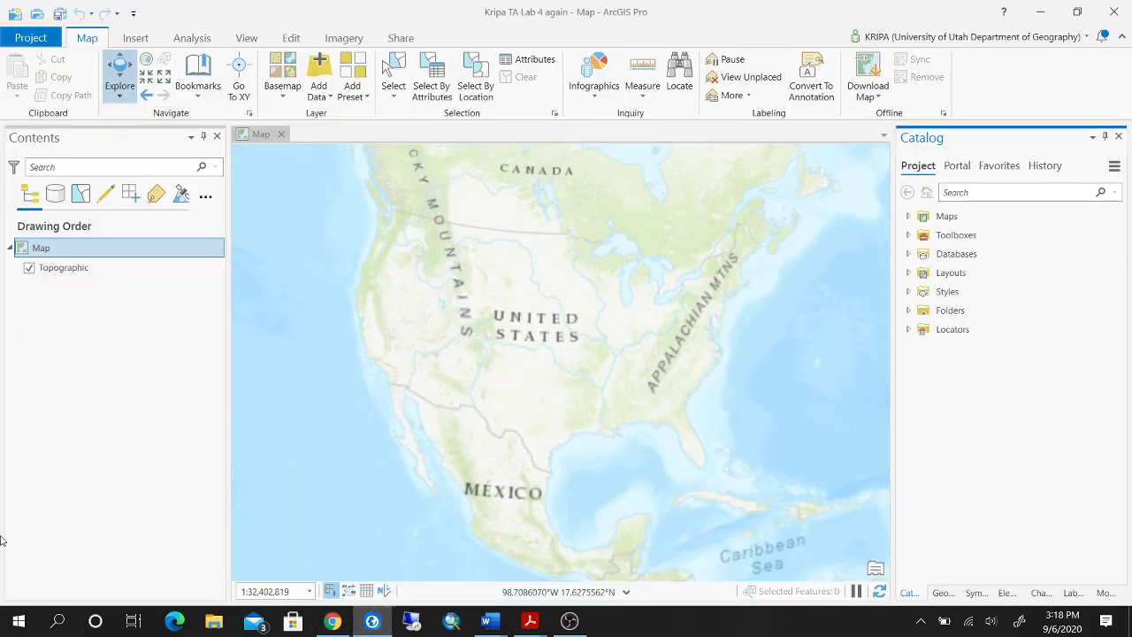
{"action": "left_click", "coordinate": [957, 166]}
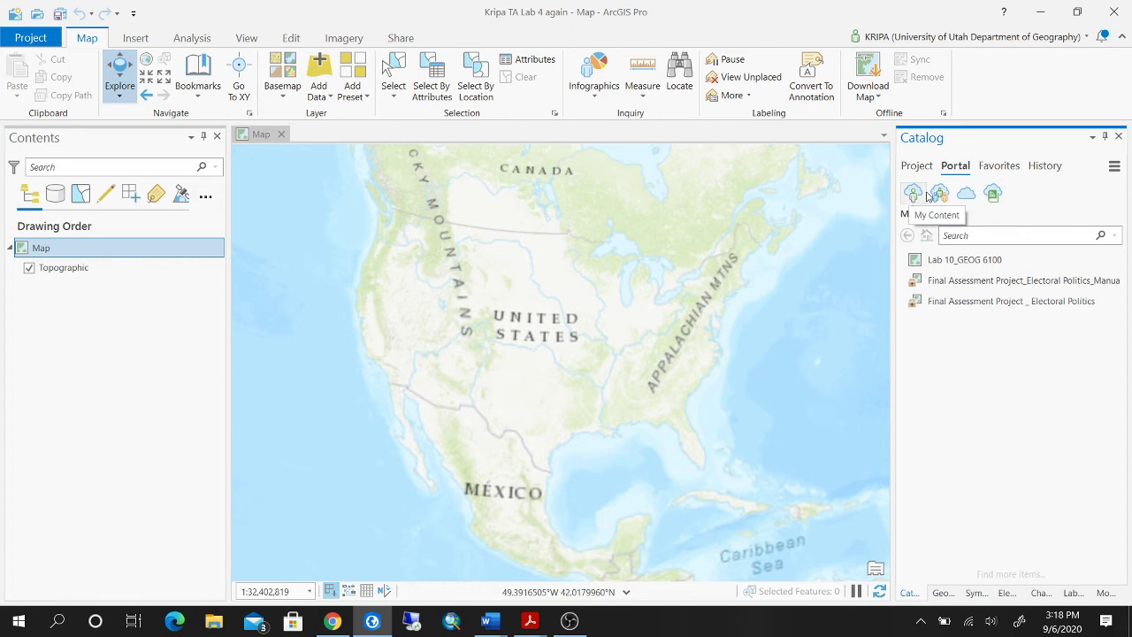
{"action": "left_click", "coordinate": [967, 199]}
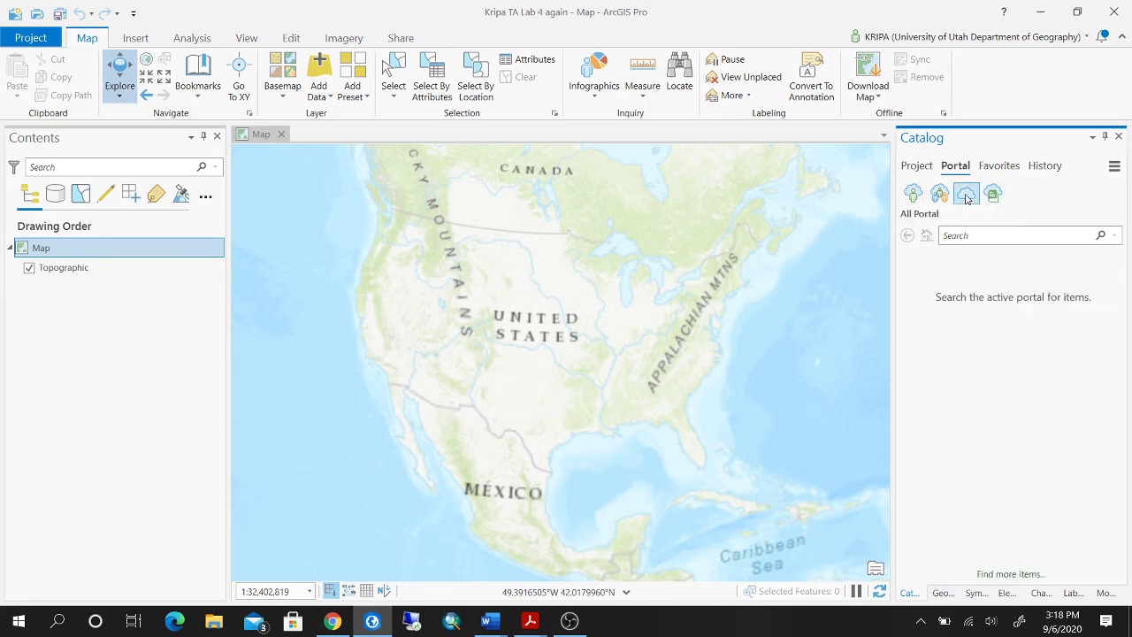
- Check the grid layer's name in the Word instructions, then search All Portal in ArcGIS Pro for "World UTM Grid"
{"action": "left_click", "coordinate": [972, 237]}
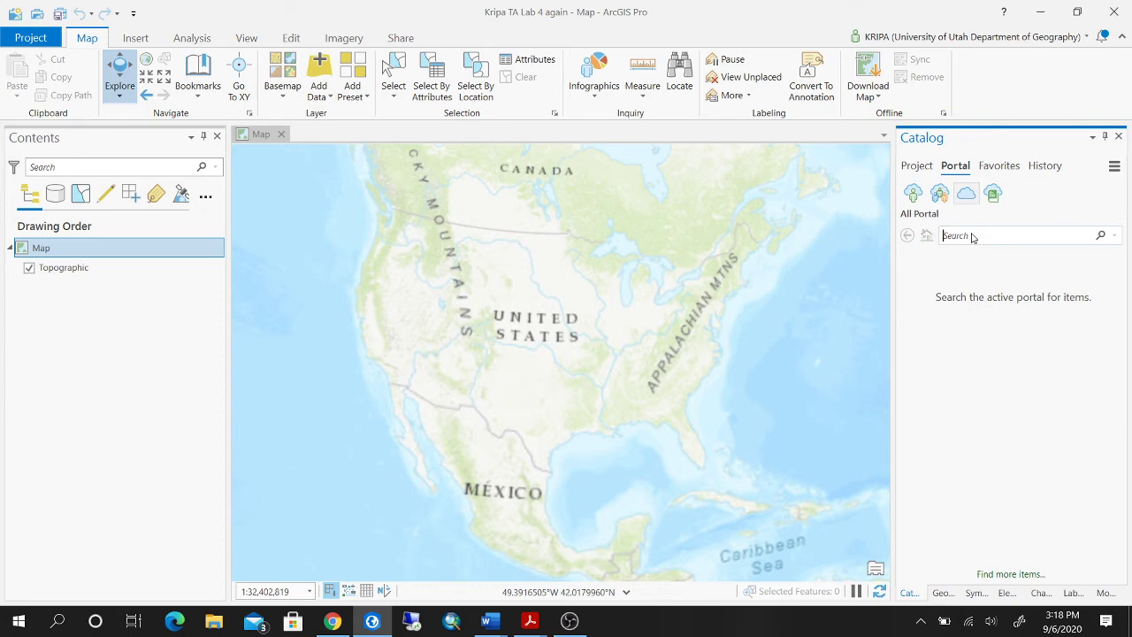
{"action": "mouse_move", "coordinate": [490, 621]}
{"action": "left_click", "coordinate": [547, 569]}
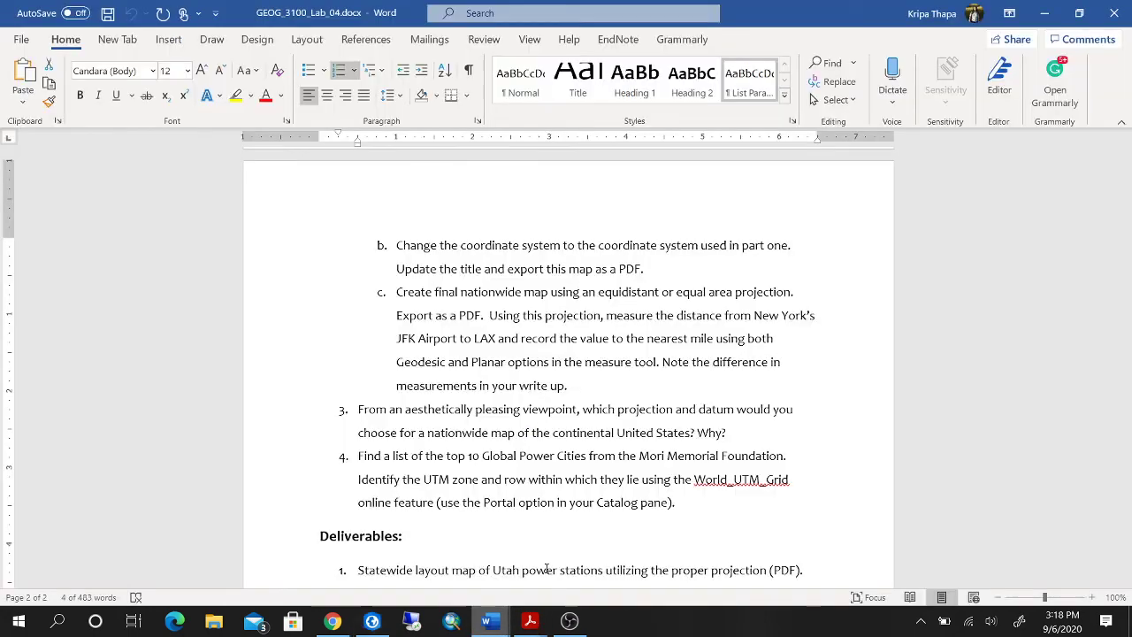
{"action": "key", "text": "alt+Tab"}
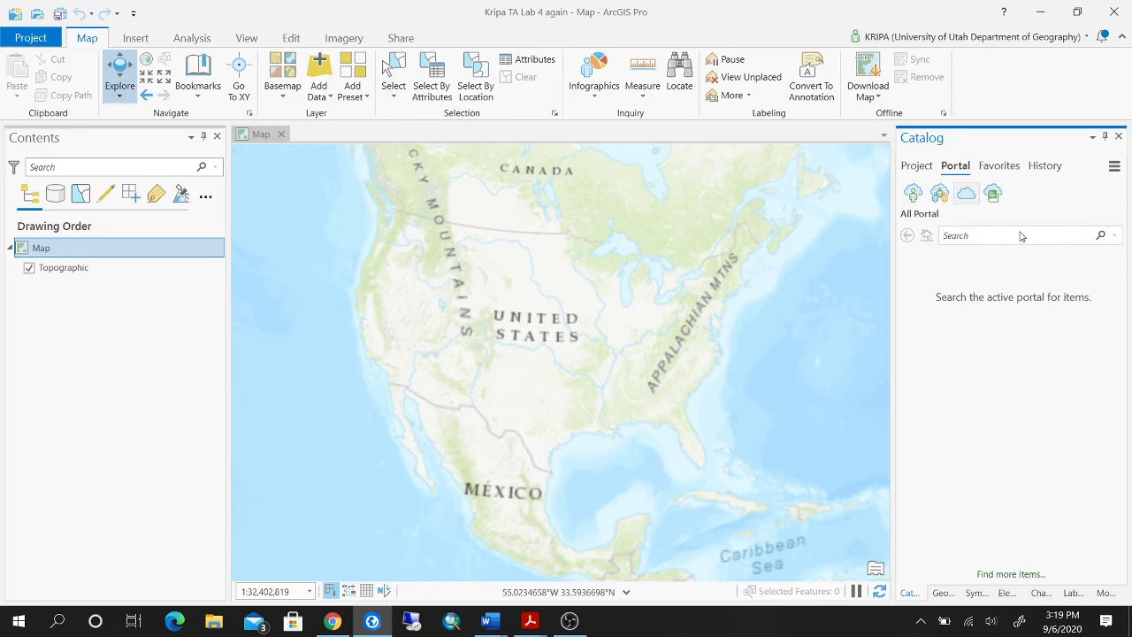
{"action": "left_click", "coordinate": [1022, 235]}
{"action": "type", "text": "World U"}
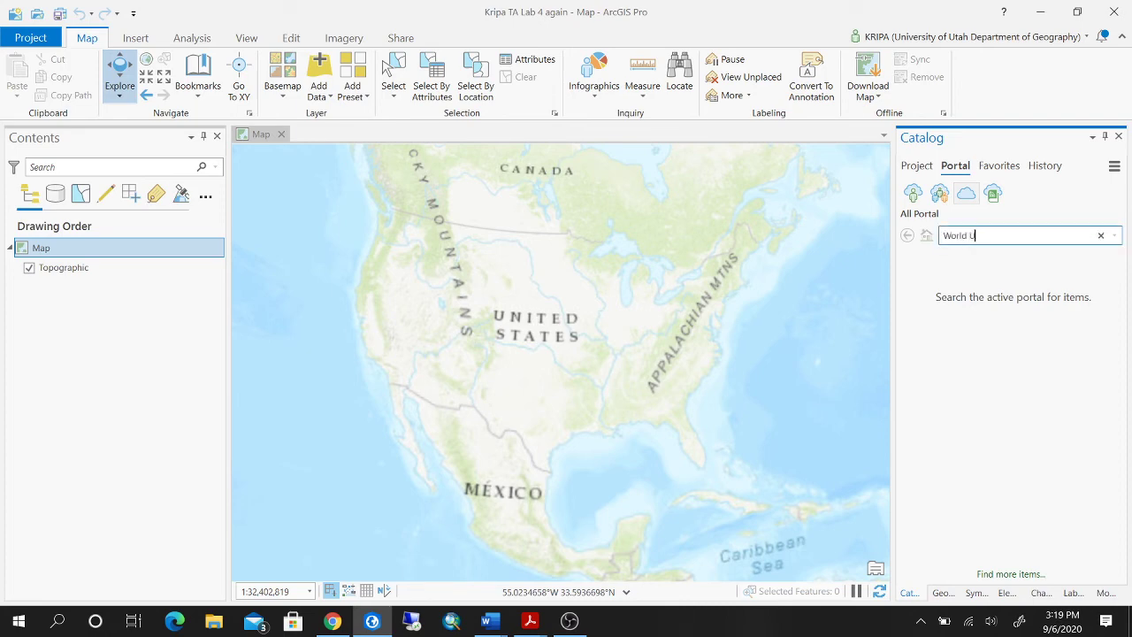
{"action": "type", "text": "IM grid"}
{"action": "key", "text": "BackSpace"}
{"action": "key", "text": "BackSpace"}
{"action": "key", "text": "BackSpace"}
{"action": "key", "text": "BackSpace"}
{"action": "type", "text": "Grid"}
{"action": "key", "text": "Return"}
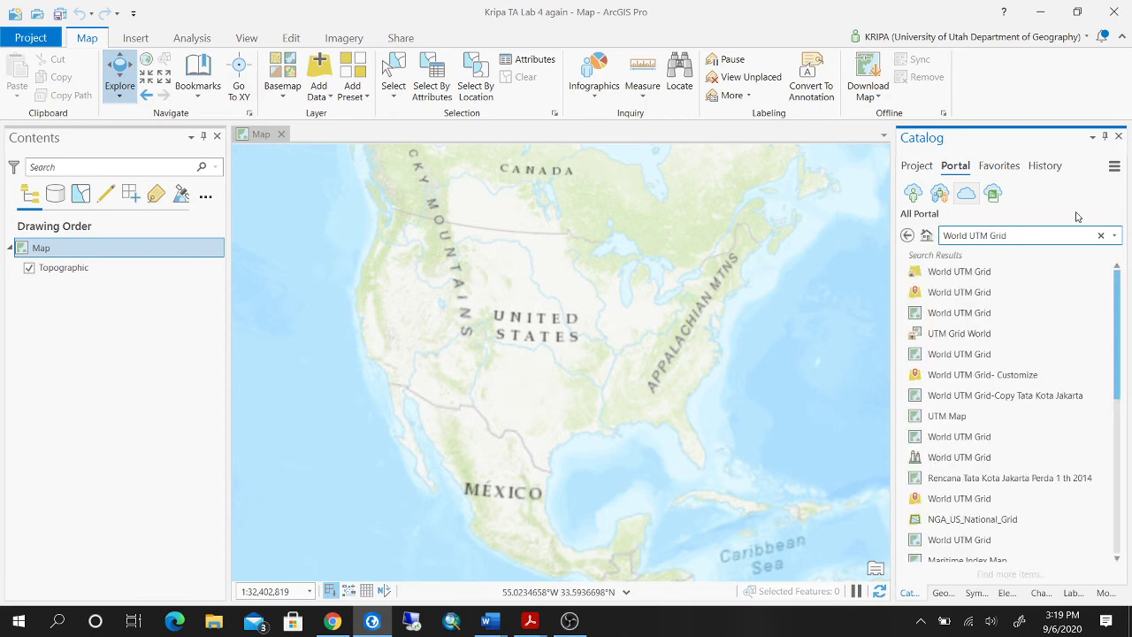
- Compare the item types of the World UTM Grid results and add the World_UTM_Grid.lpk layer package to a new map
{"action": "mouse_move", "coordinate": [1012, 273]}
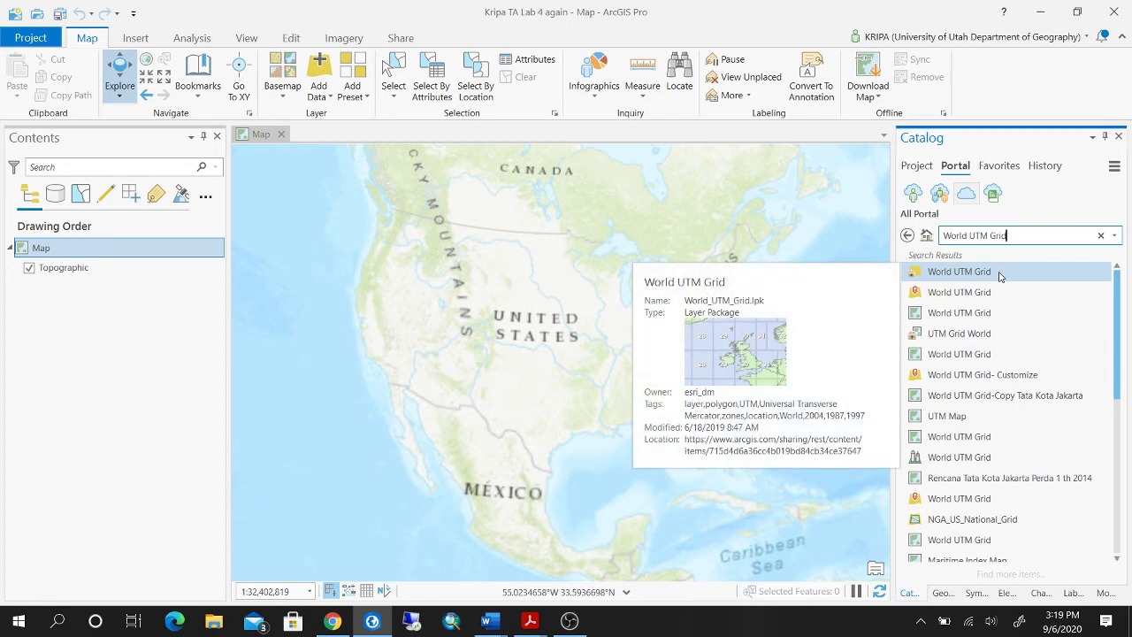
{"action": "mouse_move", "coordinate": [987, 292]}
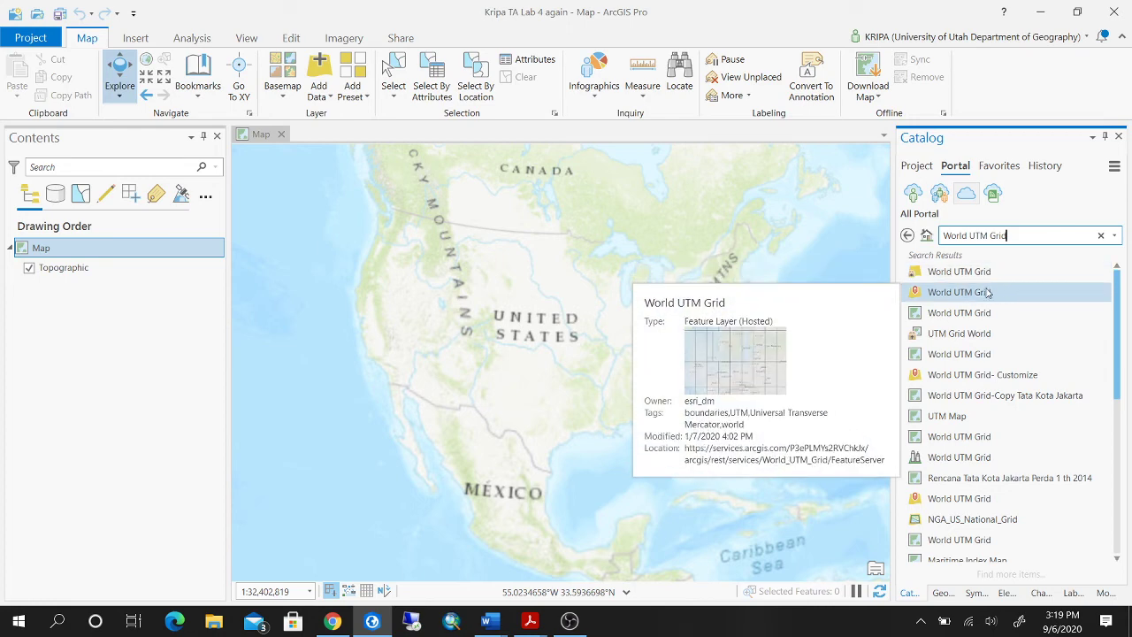
{"action": "mouse_move", "coordinate": [990, 314]}
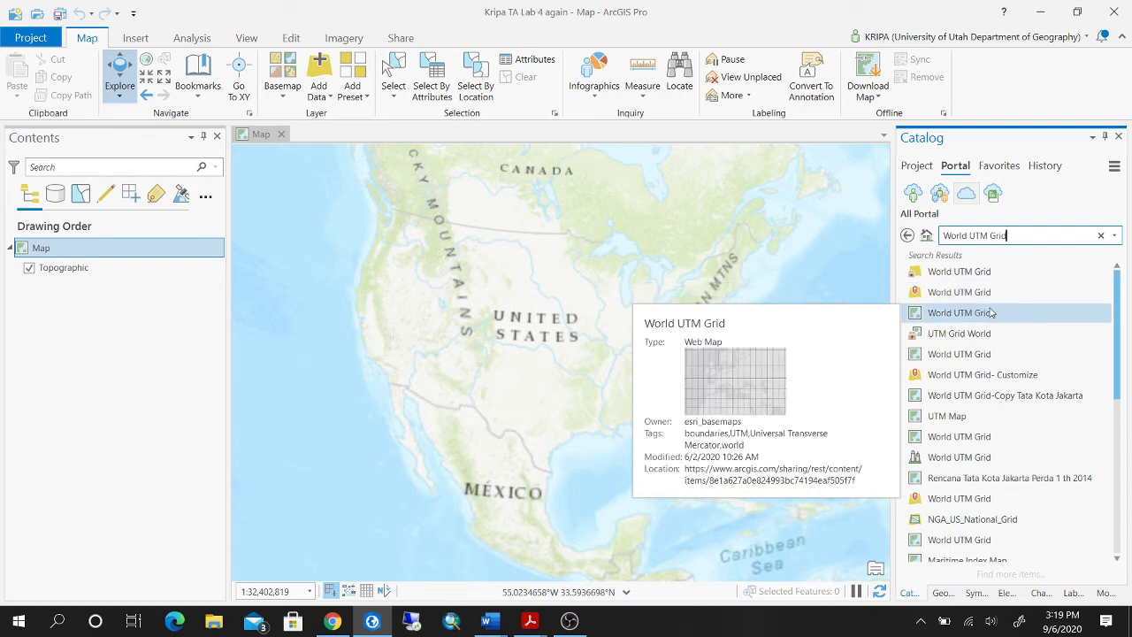
{"action": "right_click", "coordinate": [1013, 272]}
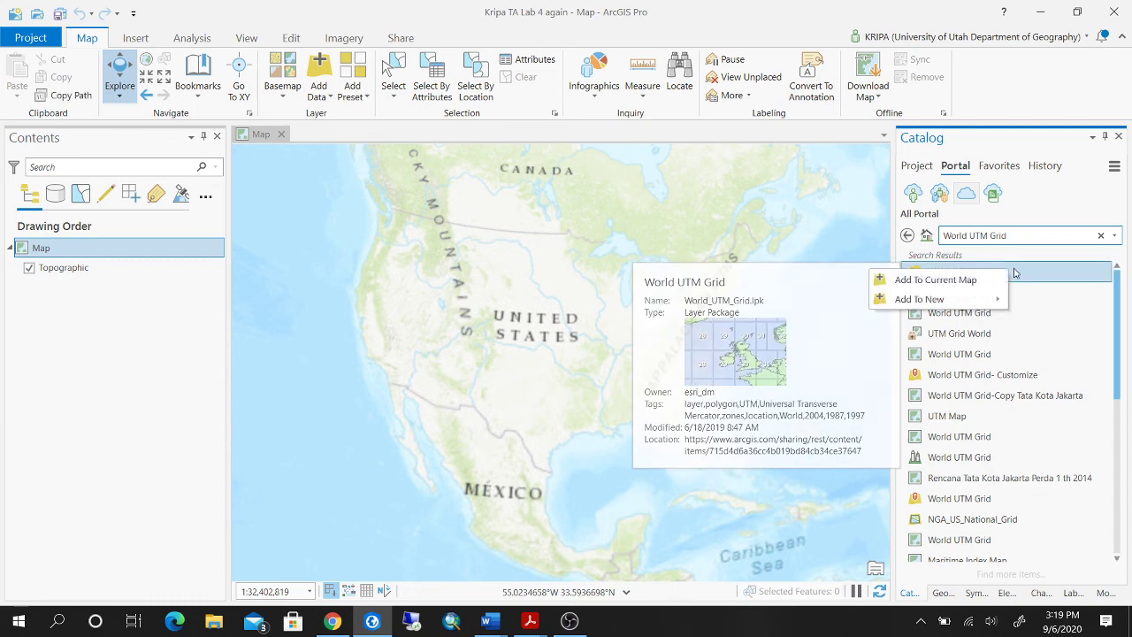
{"action": "mouse_move", "coordinate": [991, 301]}
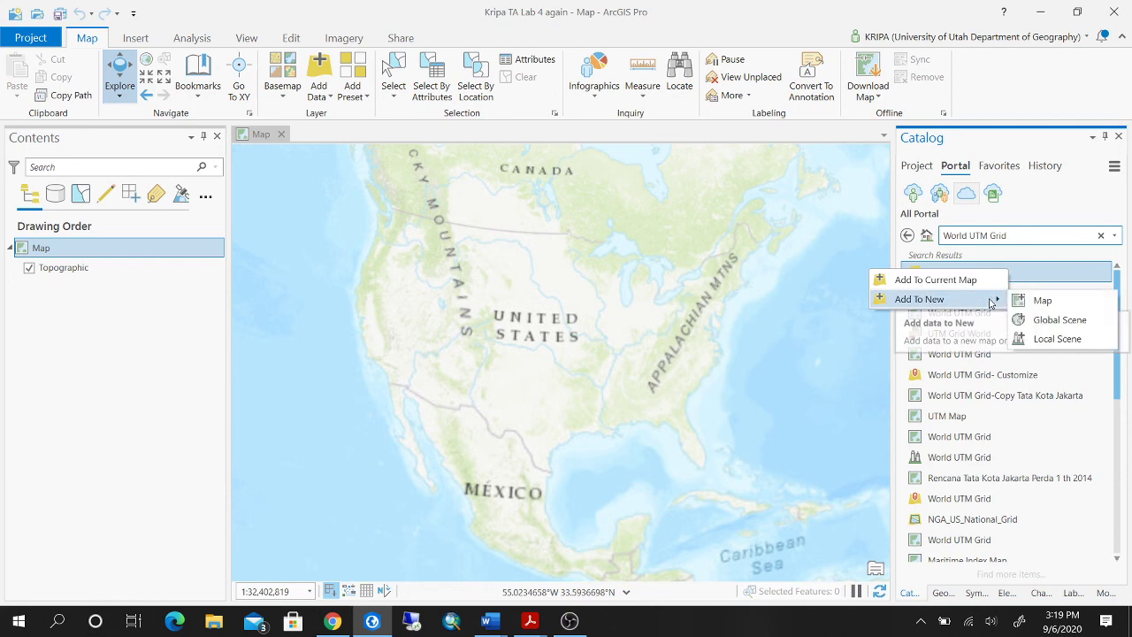
{"action": "left_click", "coordinate": [1043, 301]}
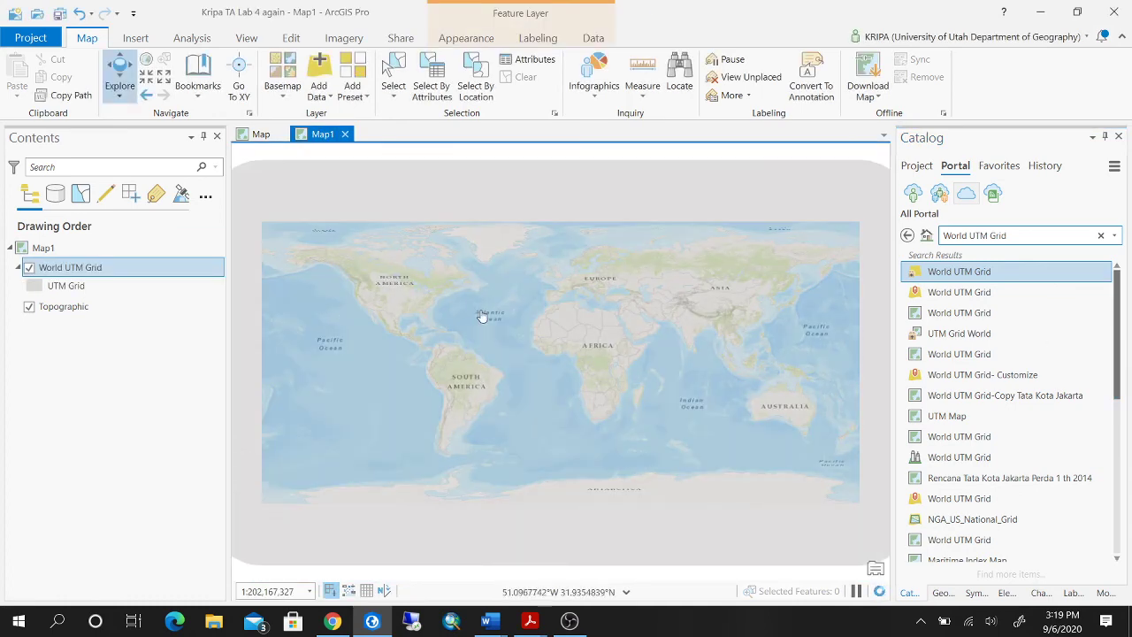
{"action": "scroll", "coordinate": [518, 351], "scroll_direction": "up", "scroll_amount": 3}
{"action": "left_click_drag", "start_coordinate": [455, 293], "coordinate": [619, 316]}
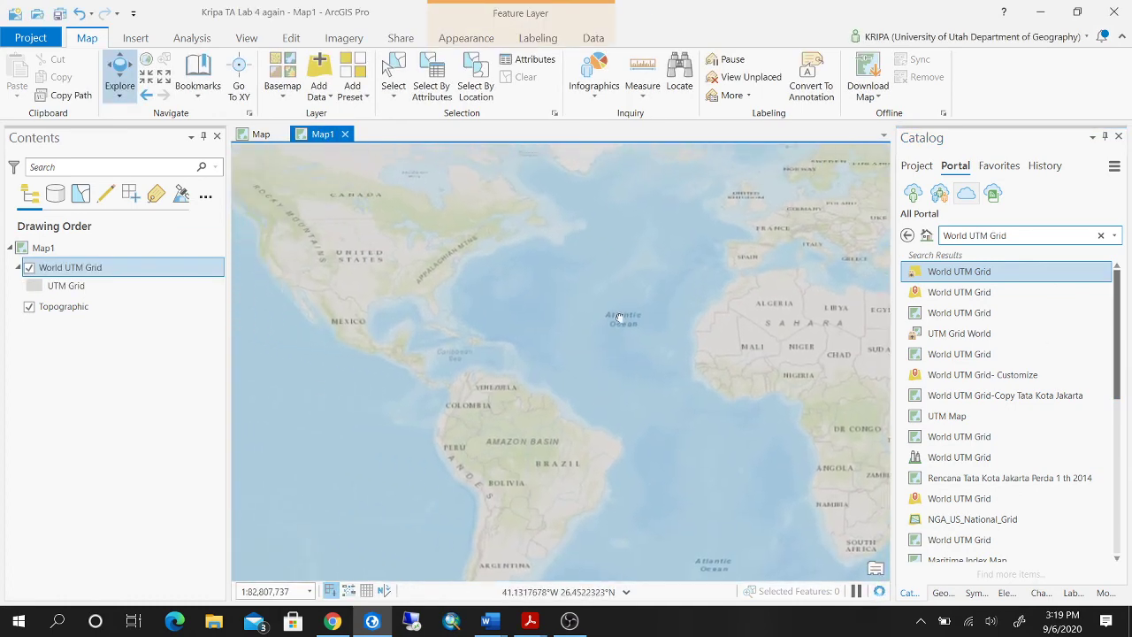
- Examine the World UTM Grid zone labels across North America and the western Atlantic in Map1
{"action": "left_click_drag", "start_coordinate": [392, 303], "coordinate": [569, 336]}
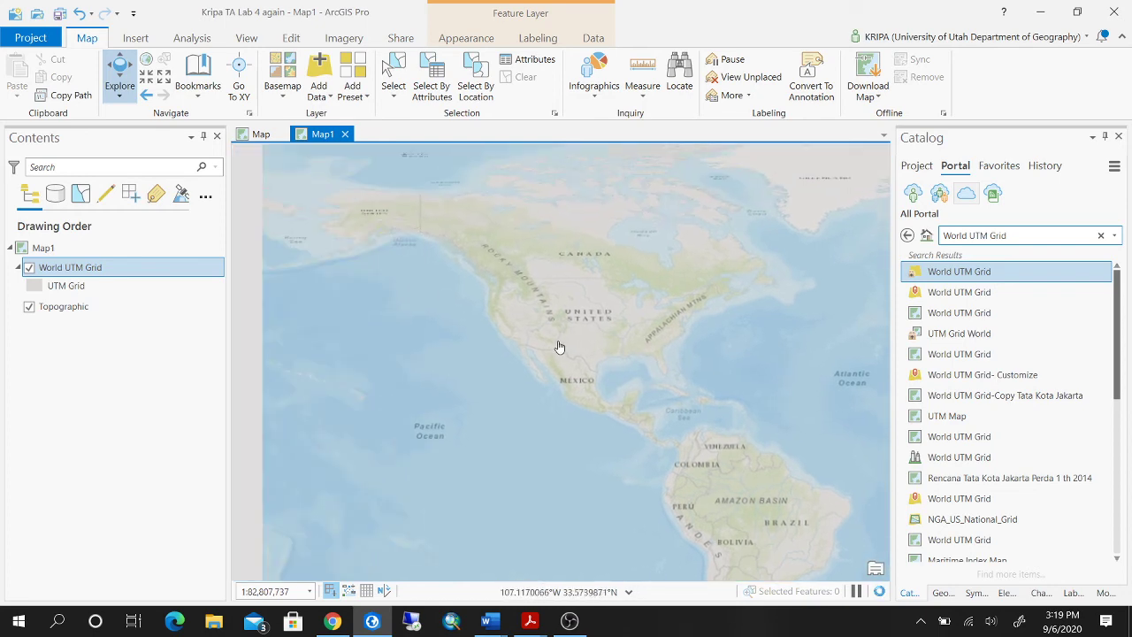
{"action": "scroll", "coordinate": [559, 347], "scroll_direction": "up", "scroll_amount": 3}
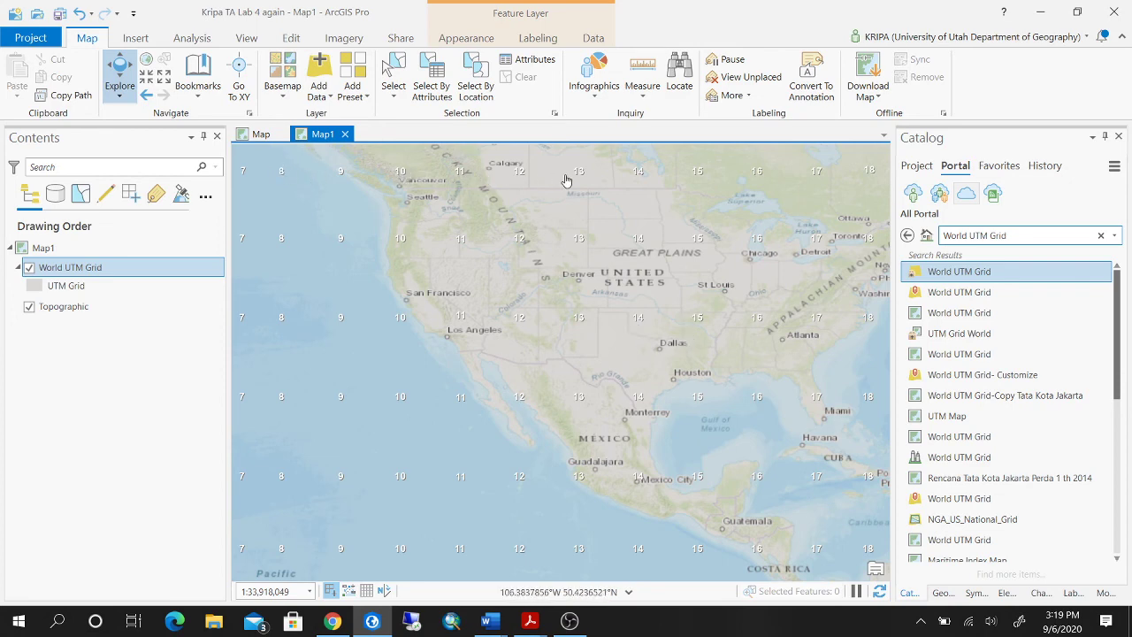
{"action": "left_click_drag", "start_coordinate": [704, 261], "coordinate": [537, 257]}
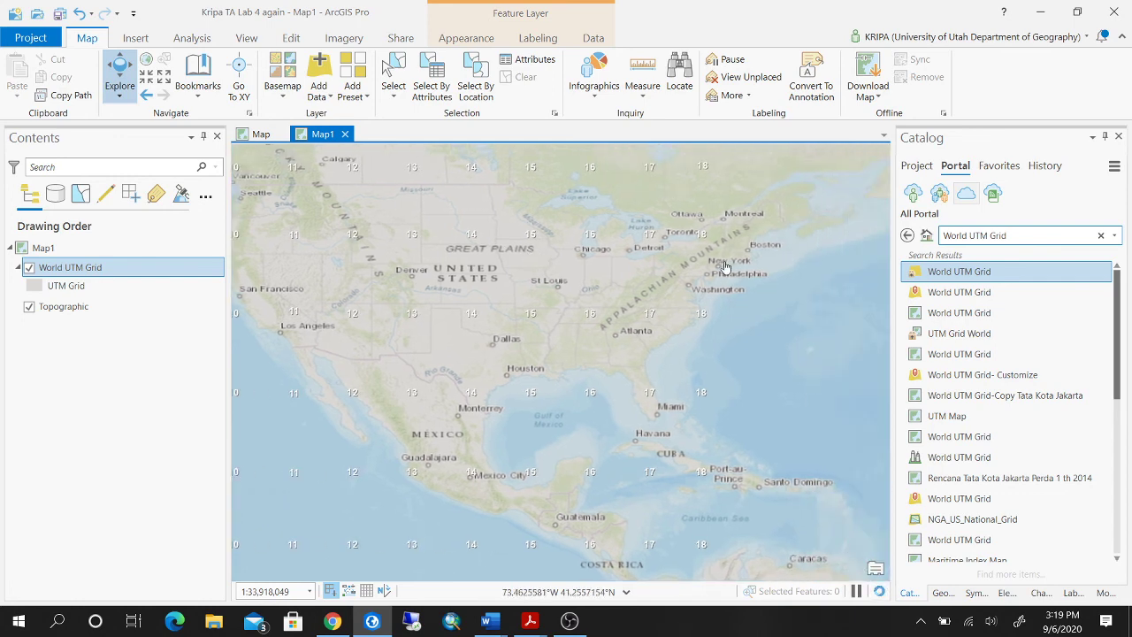
{"action": "left_click_drag", "start_coordinate": [723, 265], "coordinate": [499, 262]}
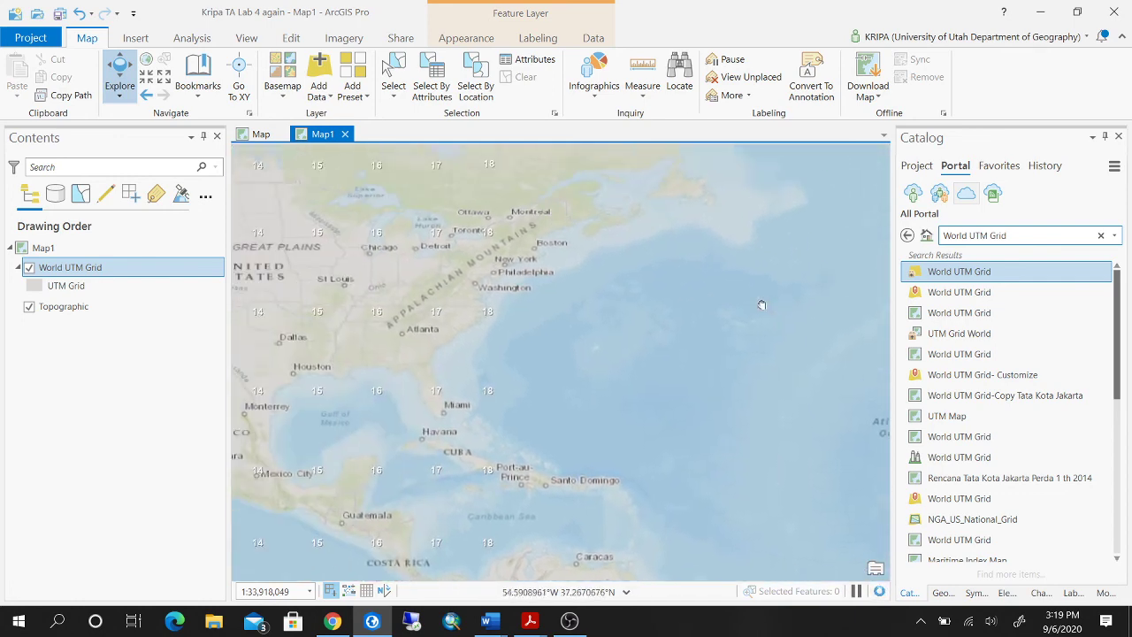
{"action": "left_click_drag", "start_coordinate": [402, 309], "coordinate": [734, 309]}
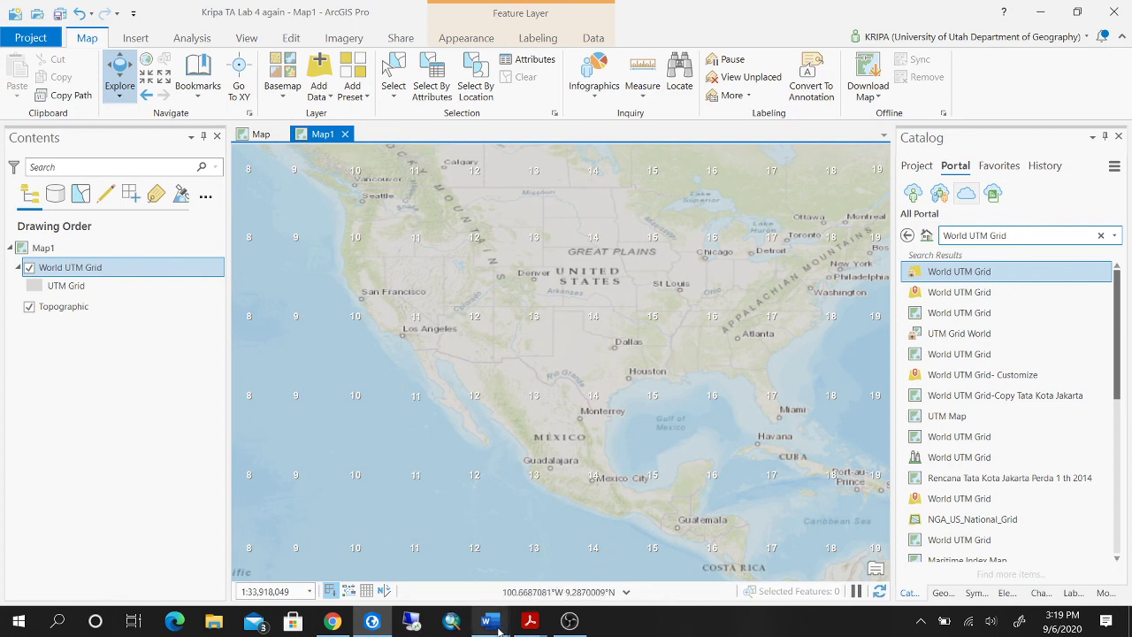
- Switch to Chrome and check where the top ten cities lie on the Global Power City Index map
{"action": "left_click", "coordinate": [331, 621]}
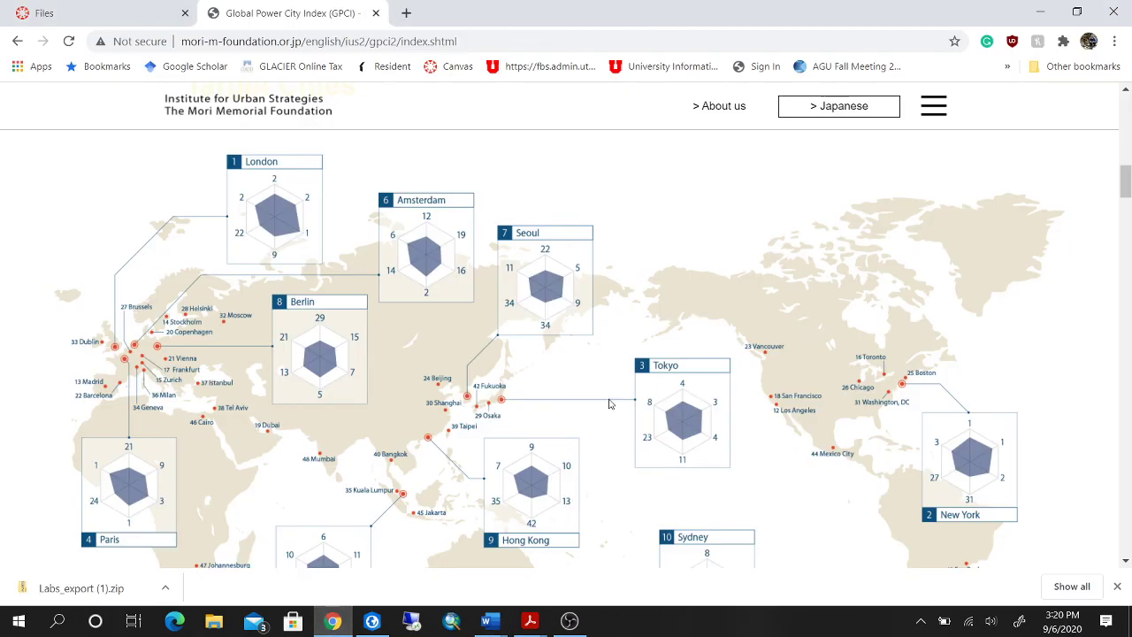
{"action": "scroll", "coordinate": [875, 399], "scroll_direction": "down", "scroll_amount": 1}
{"action": "scroll", "coordinate": [876, 400], "scroll_direction": "down", "scroll_amount": 1}
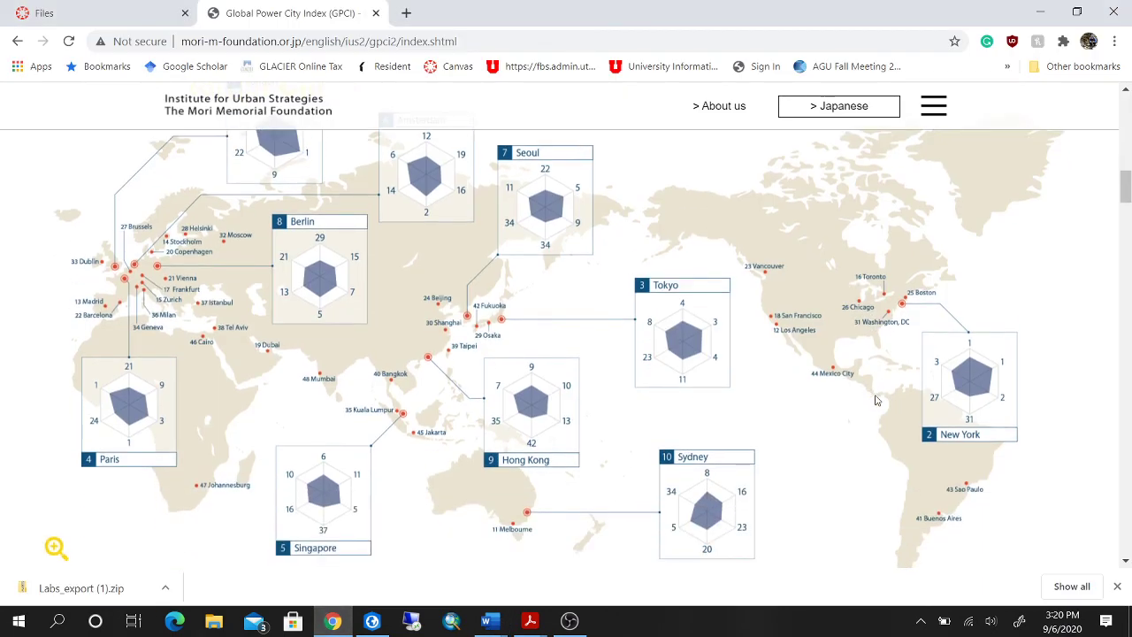
- Return to ArcGIS Pro and open the World UTM Grid pop-up for the cell at New York
{"action": "left_click", "coordinate": [372, 621]}
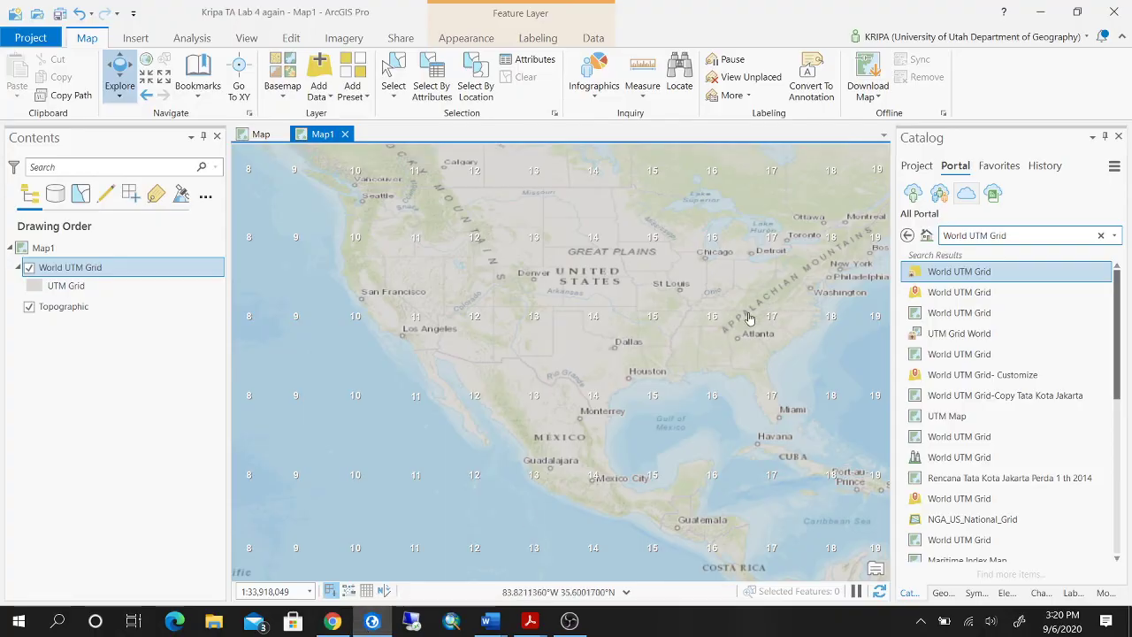
{"action": "left_click_drag", "start_coordinate": [852, 275], "coordinate": [751, 281]}
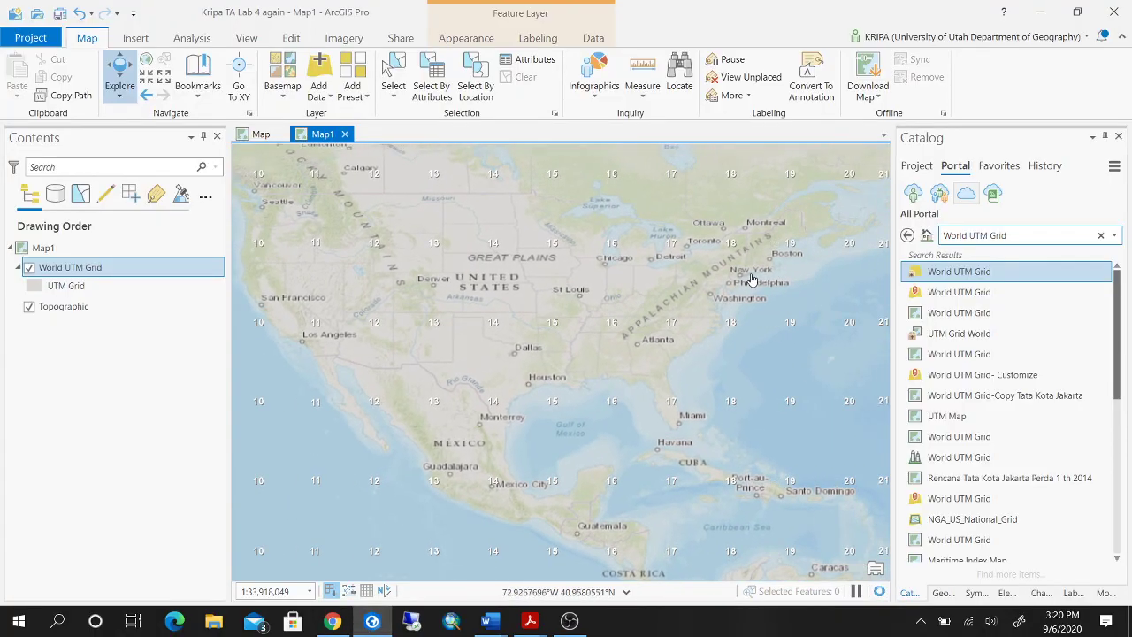
{"action": "scroll", "coordinate": [773, 303], "scroll_direction": "up", "scroll_amount": 3}
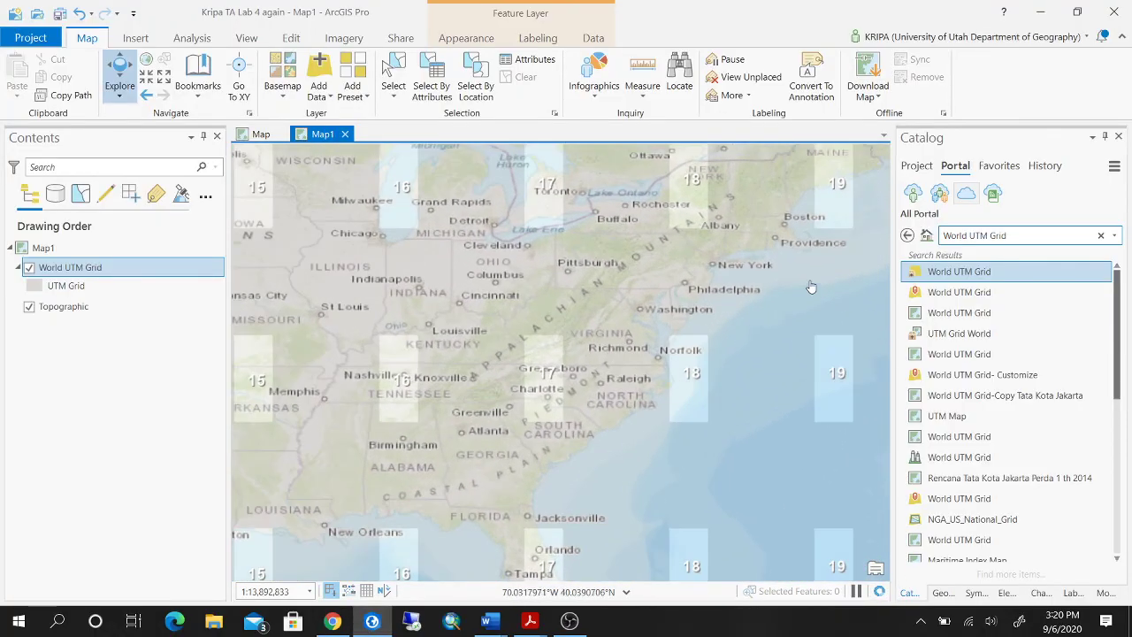
{"action": "left_click_drag", "start_coordinate": [798, 293], "coordinate": [783, 303]}
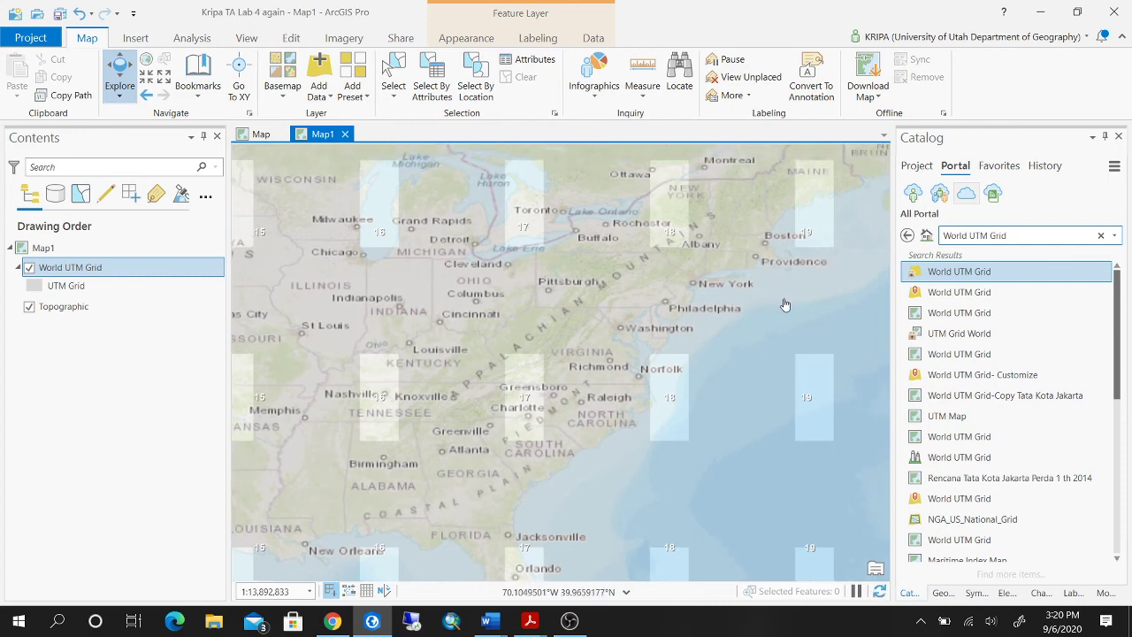
{"action": "left_click", "coordinate": [699, 280]}
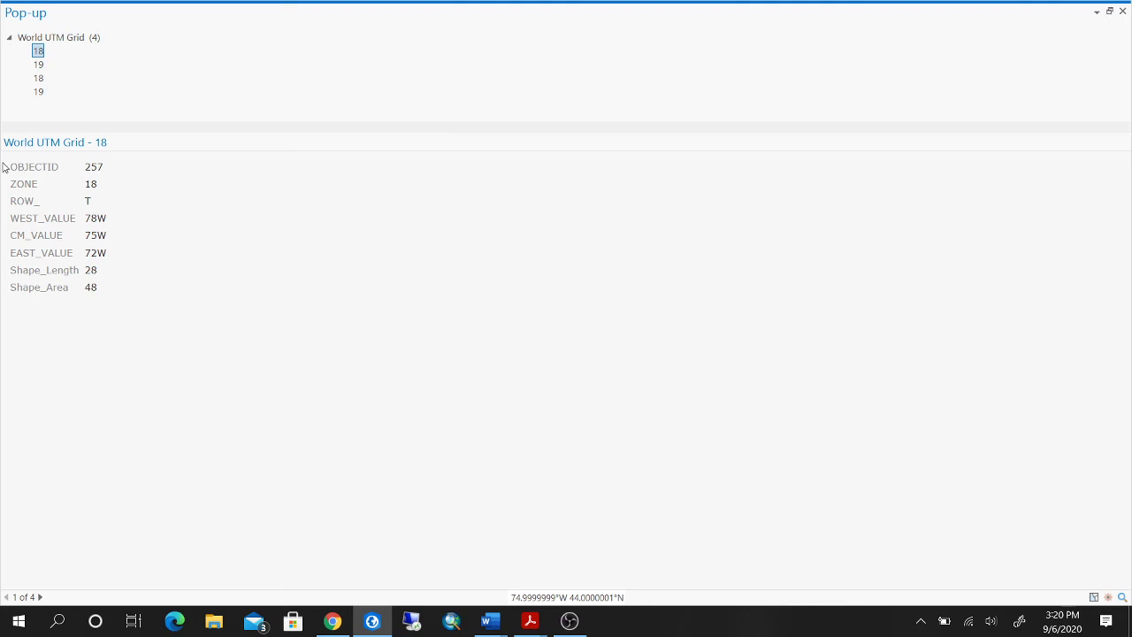
- Select and copy all the attribute fields and values in the pop-up for New York's grid cell
{"action": "left_click_drag", "start_coordinate": [9, 166], "coordinate": [16, 168]}
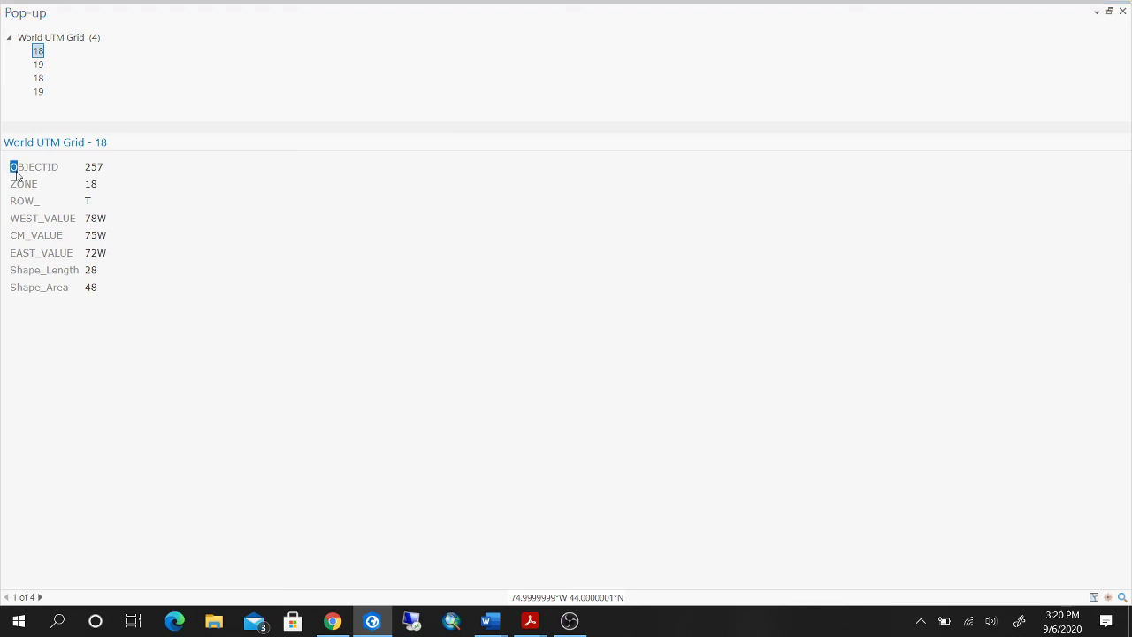
{"action": "left_click", "coordinate": [133, 198]}
{"action": "left_click_drag", "start_coordinate": [18, 167], "coordinate": [116, 288]}
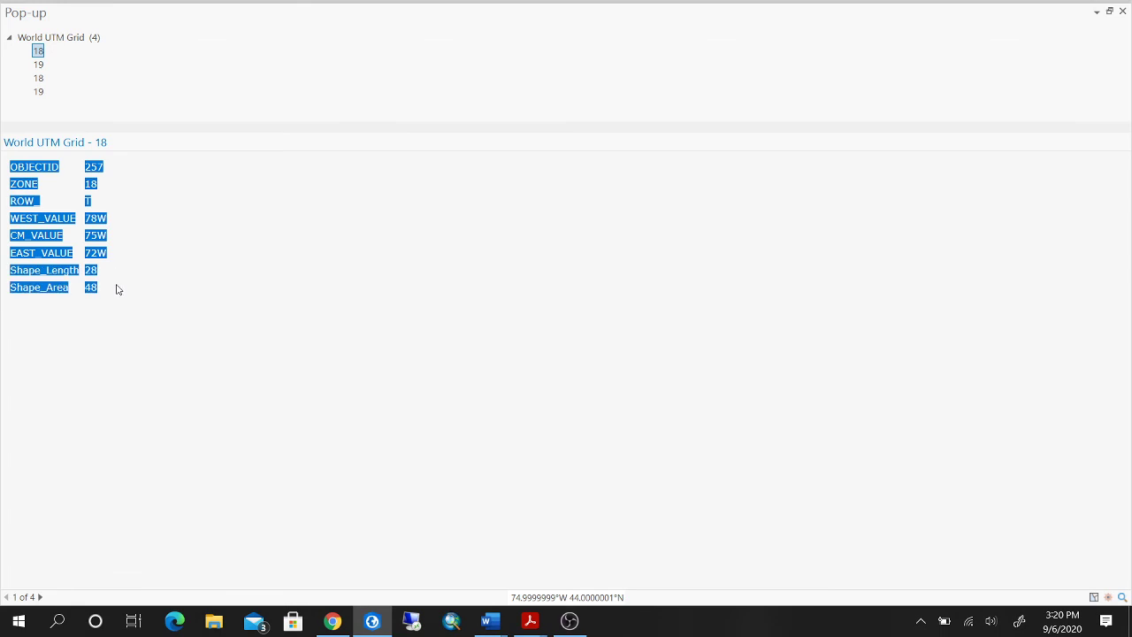
{"action": "right_click", "coordinate": [40, 188]}
{"action": "left_click", "coordinate": [44, 211]}
- Switch to Lab_4_D4.docx in Word and review how the cities' UTM zones, rows and meridian values are listed
{"action": "left_click", "coordinate": [487, 621]}
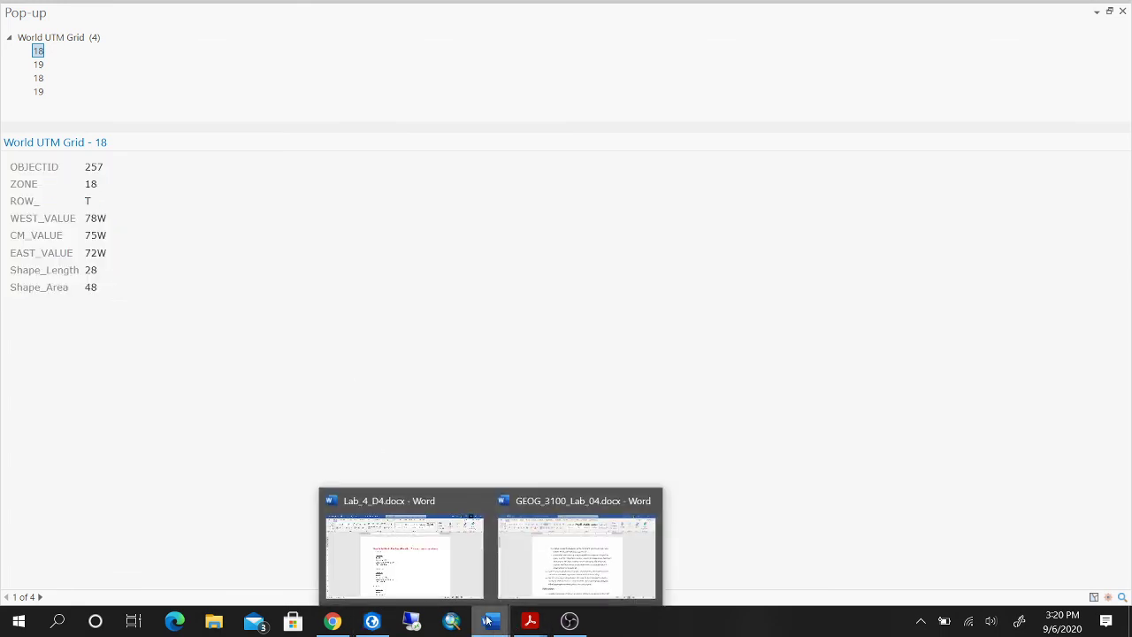
{"action": "left_click", "coordinate": [373, 546]}
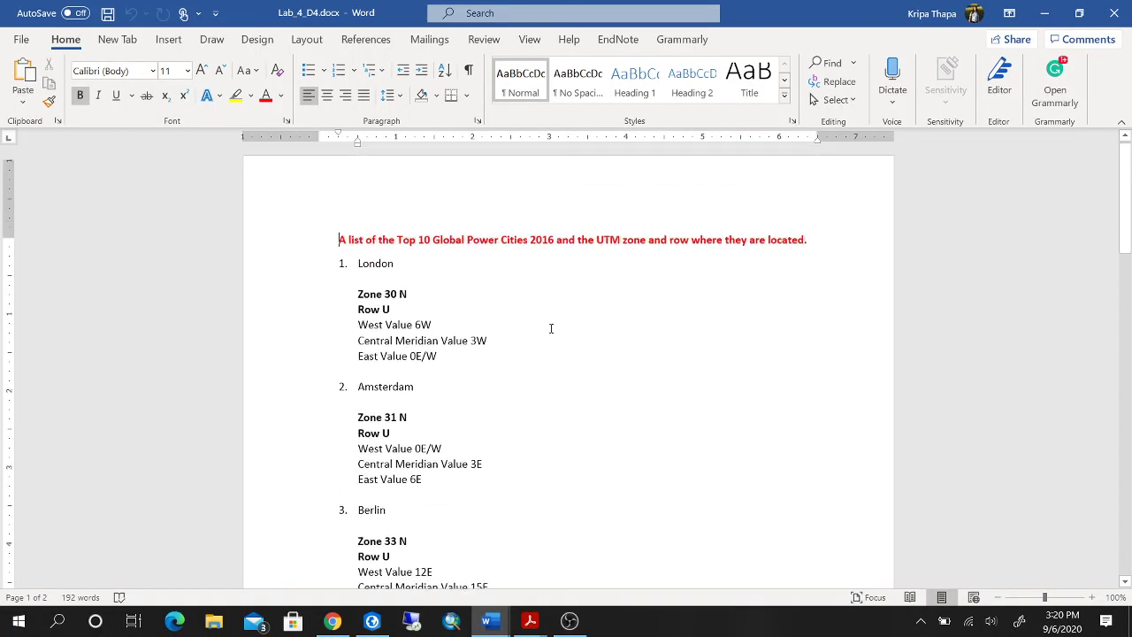
{"action": "scroll", "coordinate": [636, 380], "scroll_direction": "down", "scroll_amount": 3}
{"action": "scroll", "coordinate": [633, 361], "scroll_direction": "up", "scroll_amount": 2}
{"action": "scroll", "coordinate": [633, 361], "scroll_direction": "up", "scroll_amount": 1}
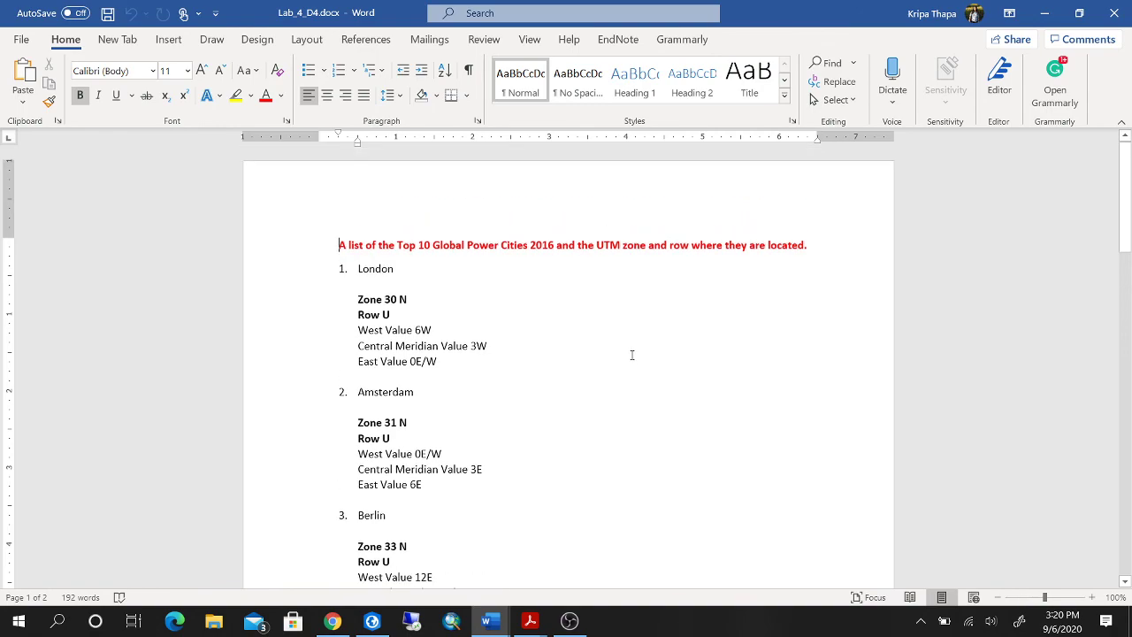
- Return to ArcGIS Pro, close New York's pop-up, and open London's World UTM Grid cell pop-up with all its attributes selected
{"action": "left_click", "coordinate": [382, 624]}
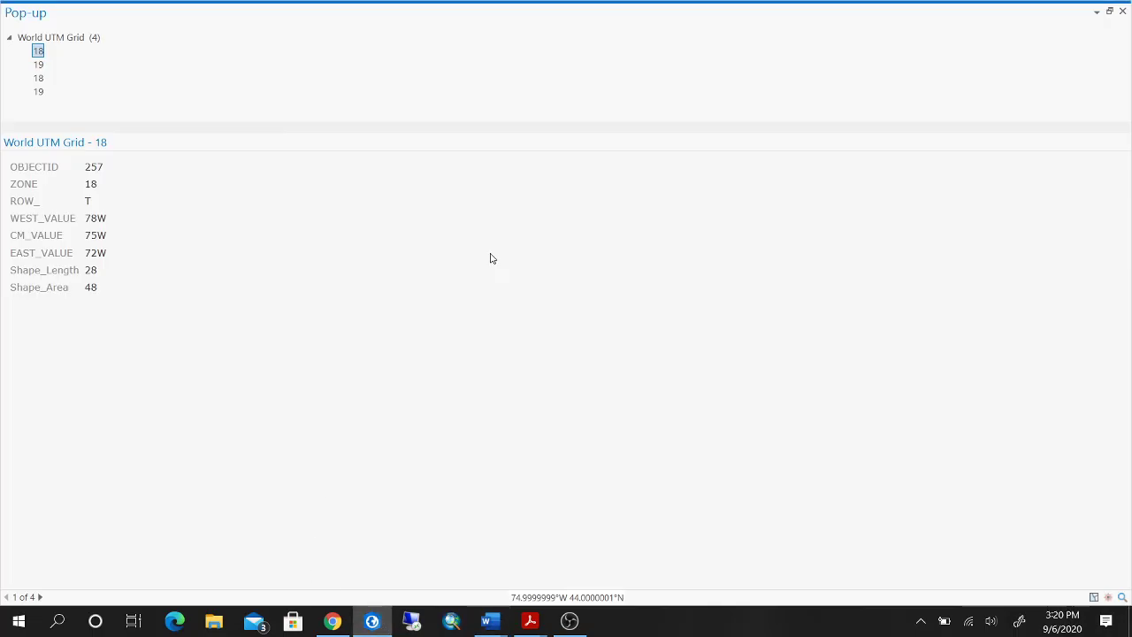
{"action": "left_click", "coordinate": [1122, 11]}
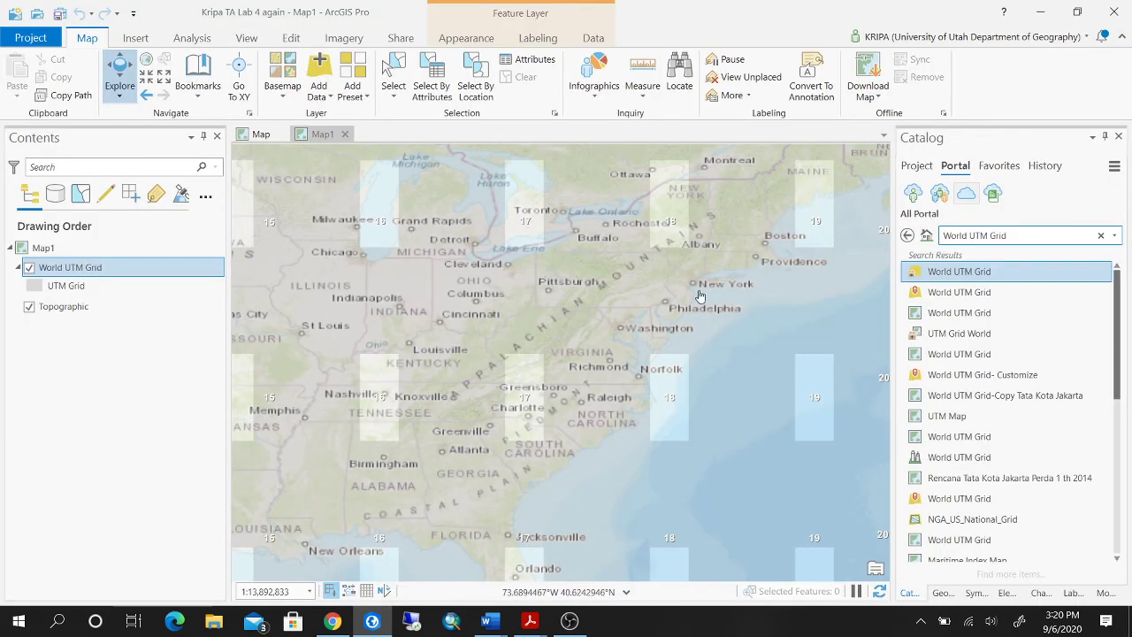
{"action": "left_click_drag", "start_coordinate": [814, 312], "coordinate": [292, 292]}
{"action": "left_click_drag", "start_coordinate": [604, 303], "coordinate": [286, 387]}
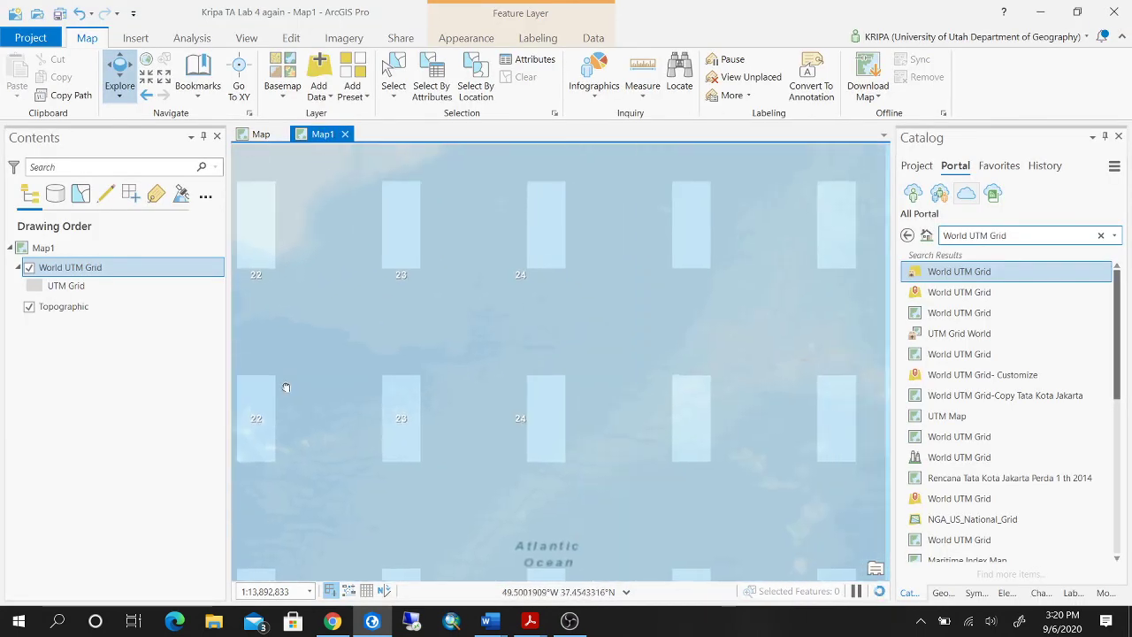
{"action": "left_click_drag", "start_coordinate": [745, 318], "coordinate": [273, 336]}
{"action": "left_click_drag", "start_coordinate": [624, 345], "coordinate": [291, 195]}
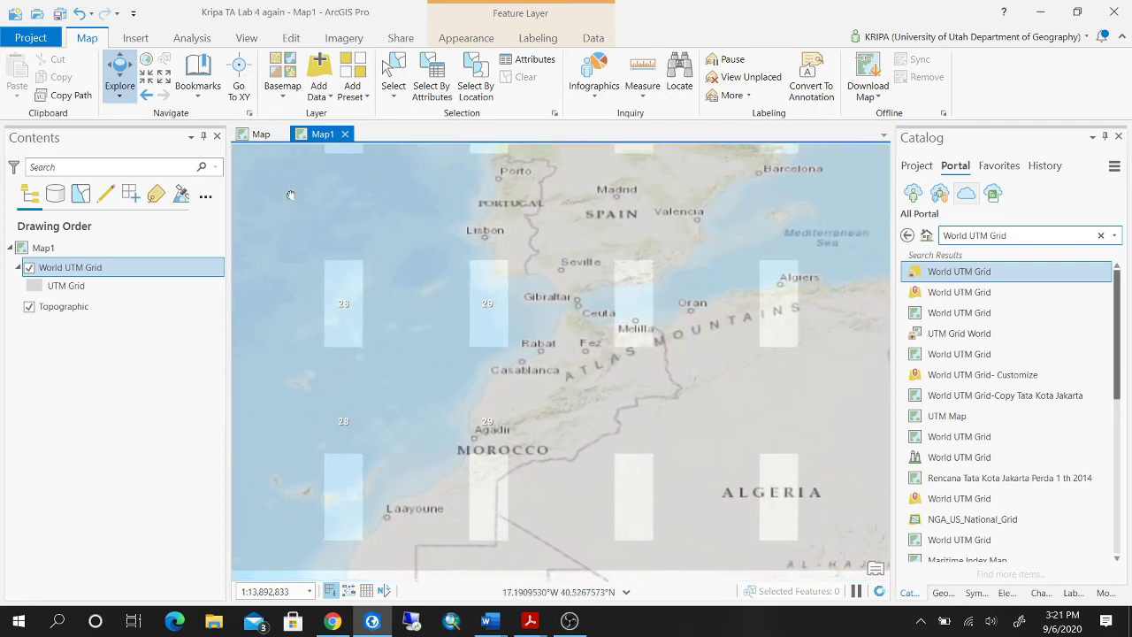
{"action": "left_click_drag", "start_coordinate": [707, 287], "coordinate": [552, 566]}
{"action": "left_click_drag", "start_coordinate": [480, 169], "coordinate": [604, 450]}
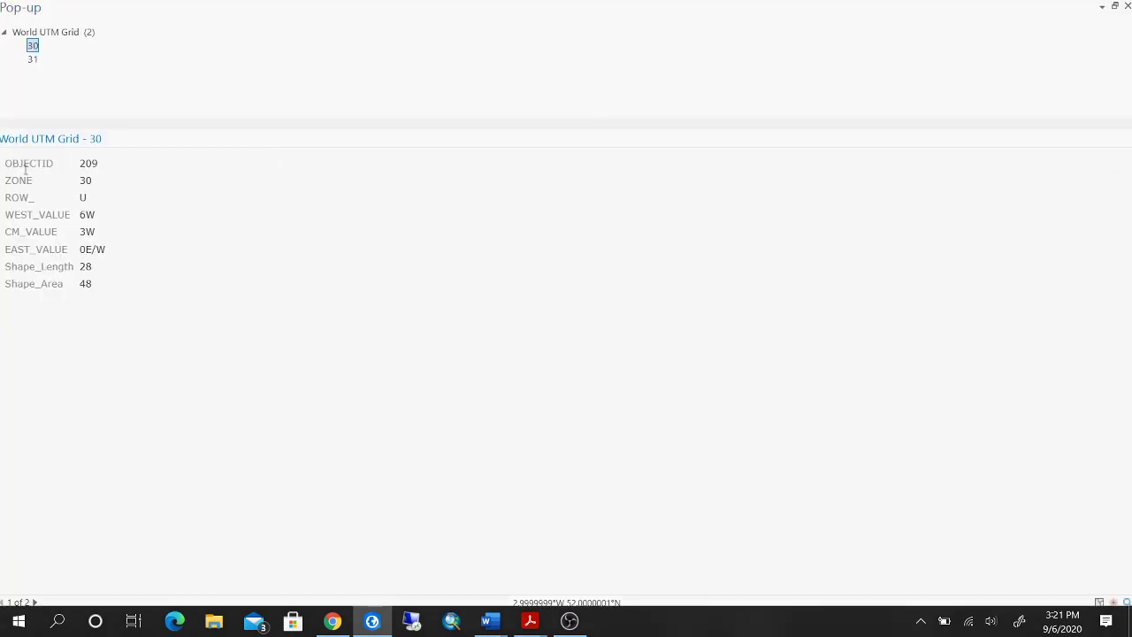
{"action": "left_click_drag", "start_coordinate": [26, 168], "coordinate": [101, 286]}
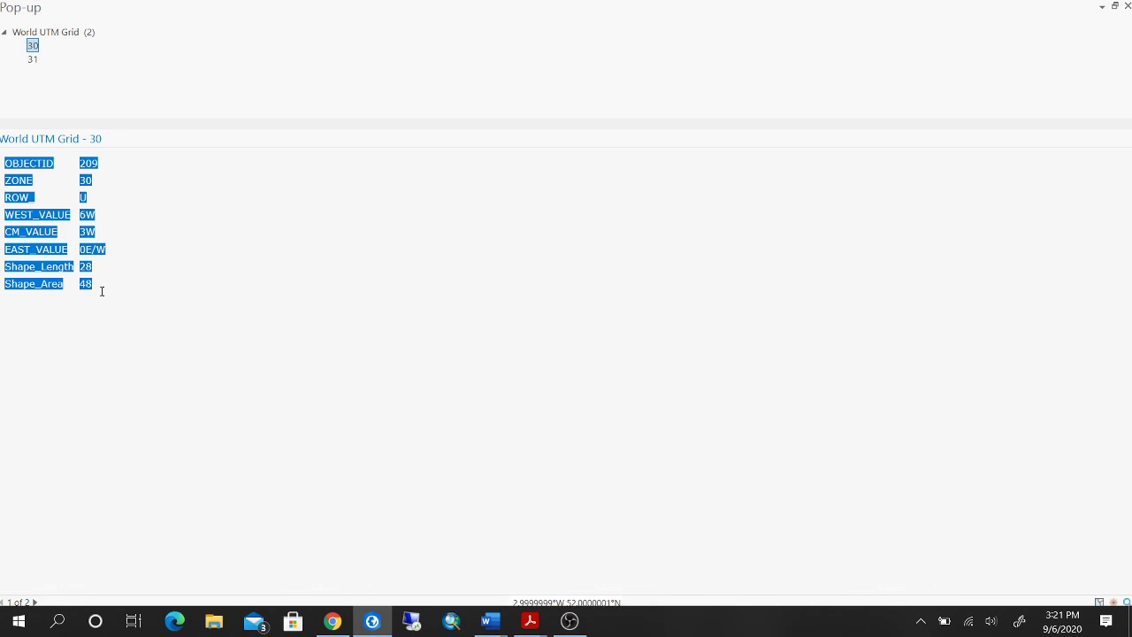
- Switch to GEOG_3100_Lab_04.docx in Word and read through the four items under Deliverables
{"action": "left_click", "coordinate": [491, 623]}
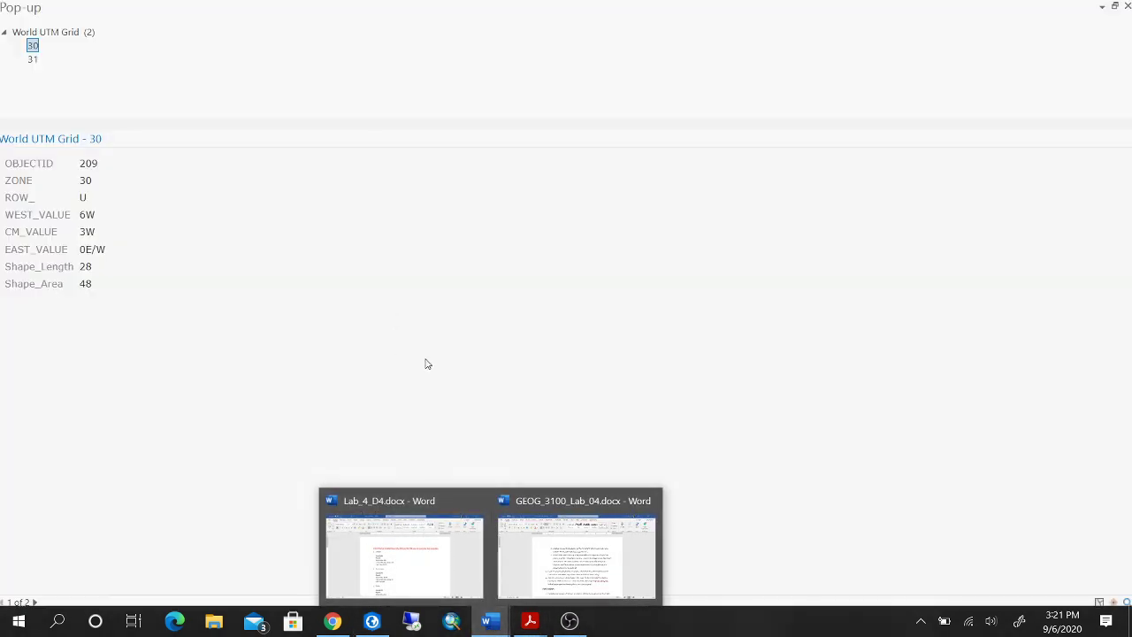
{"action": "left_click", "coordinate": [571, 544]}
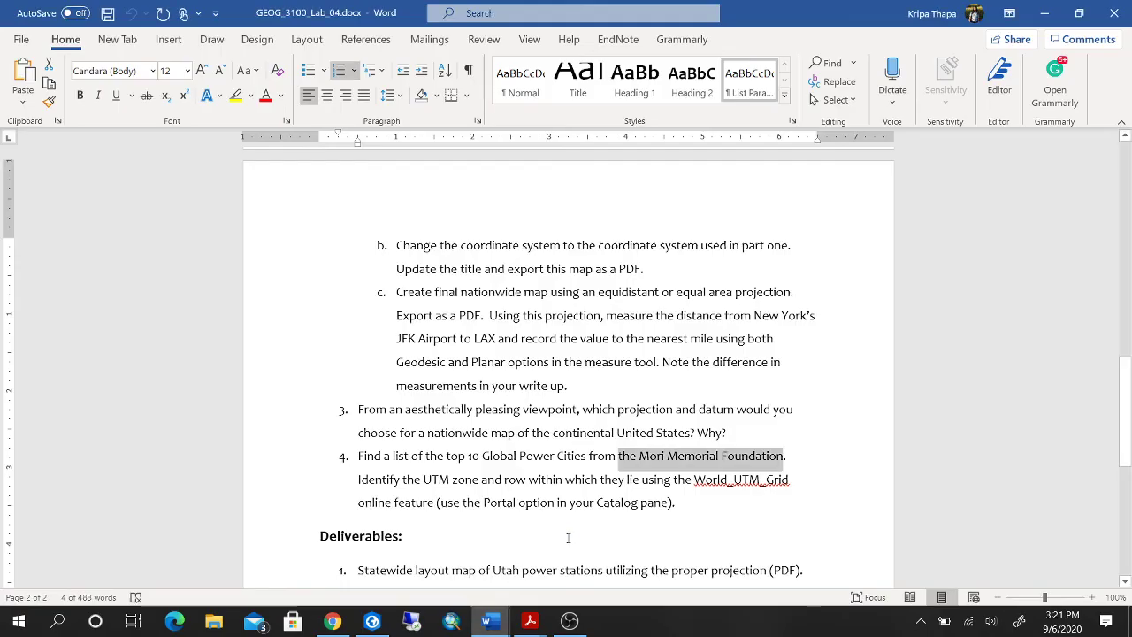
{"action": "left_click", "coordinate": [706, 527]}
{"action": "scroll", "coordinate": [691, 500], "scroll_direction": "down", "scroll_amount": 1}
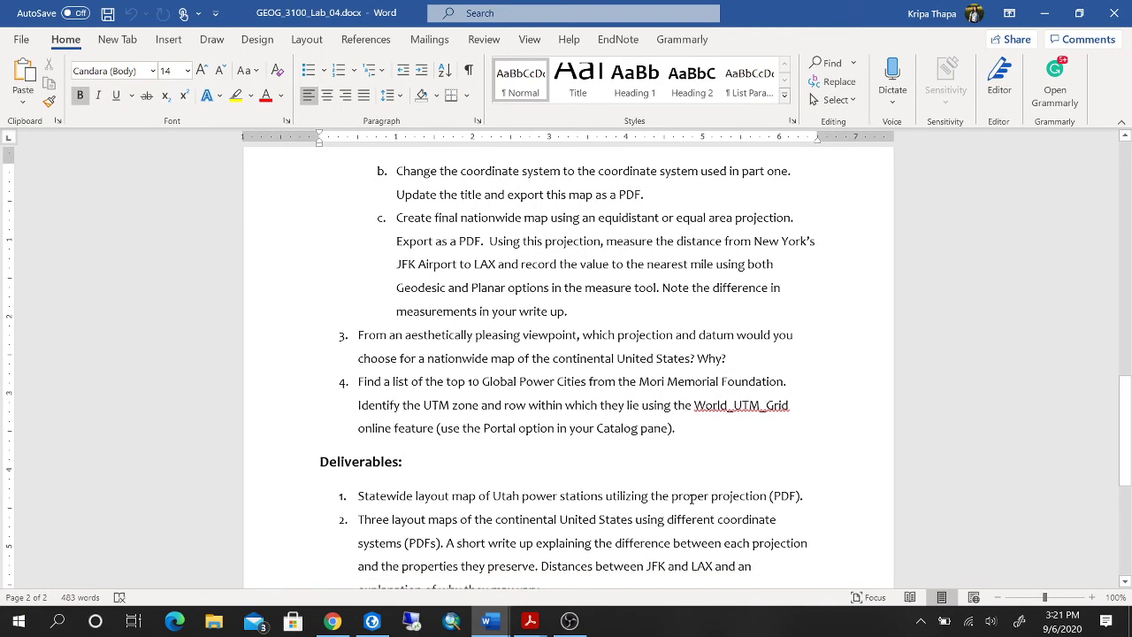
{"action": "scroll", "coordinate": [691, 500], "scroll_direction": "down", "scroll_amount": 1}
{"action": "scroll", "coordinate": [691, 499], "scroll_direction": "down", "scroll_amount": 2}
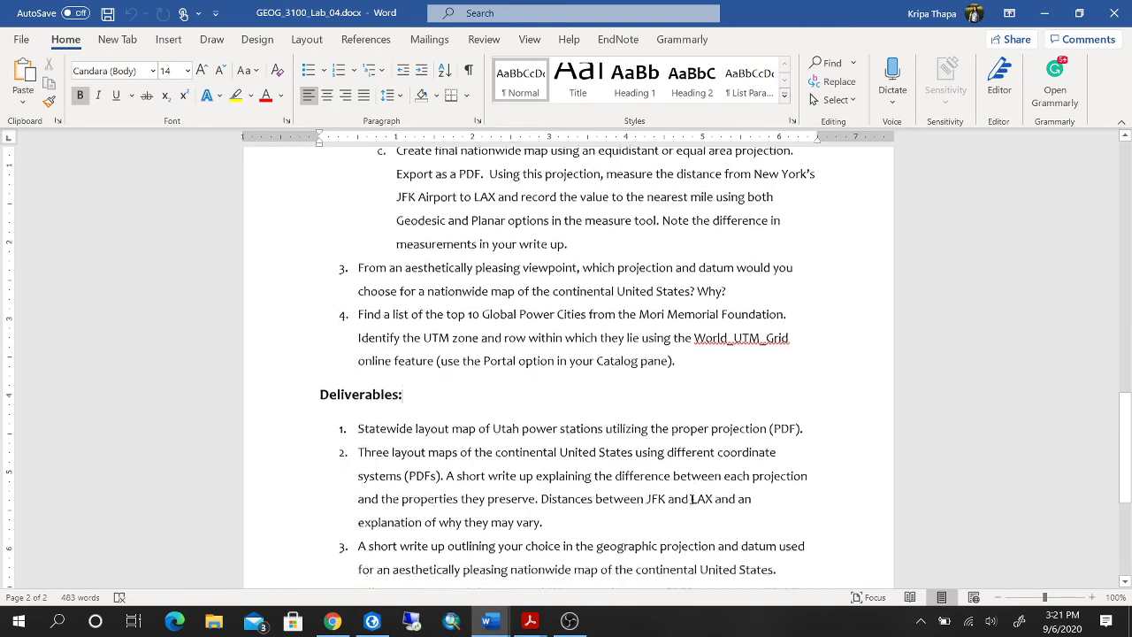
{"action": "scroll", "coordinate": [691, 499], "scroll_direction": "down", "scroll_amount": 2}
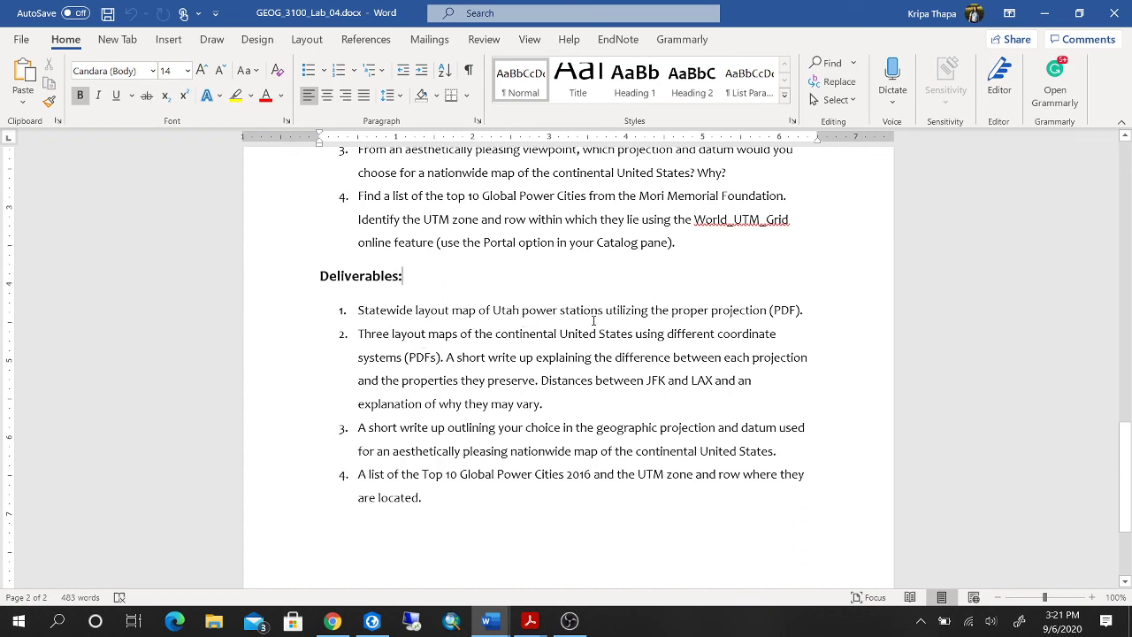
- View Lab 4_Deliverable 1.pdf in Acrobat Reader as the example statewide map and return to the Deliverables list in Word
{"action": "mouse_move", "coordinate": [530, 620]}
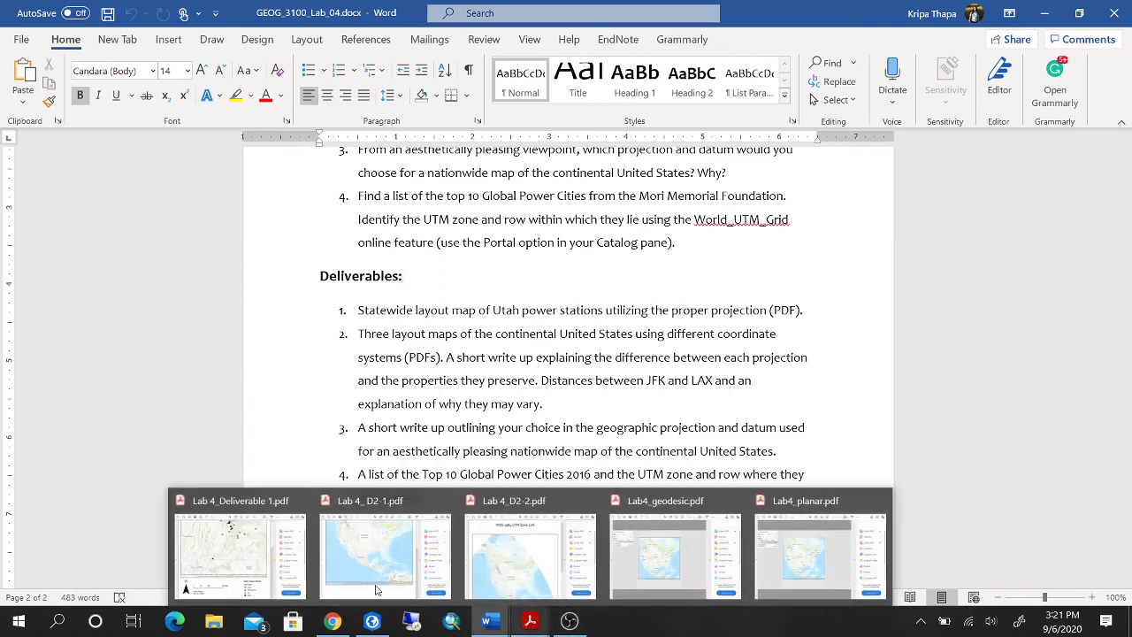
{"action": "left_click", "coordinate": [209, 566]}
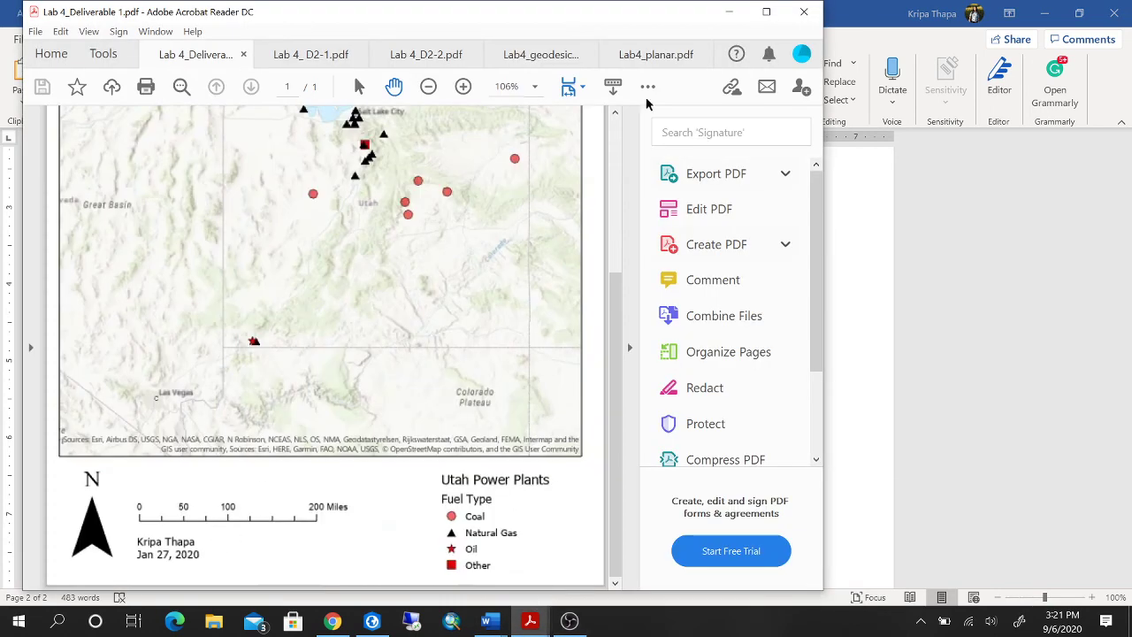
{"action": "left_click", "coordinate": [731, 13]}
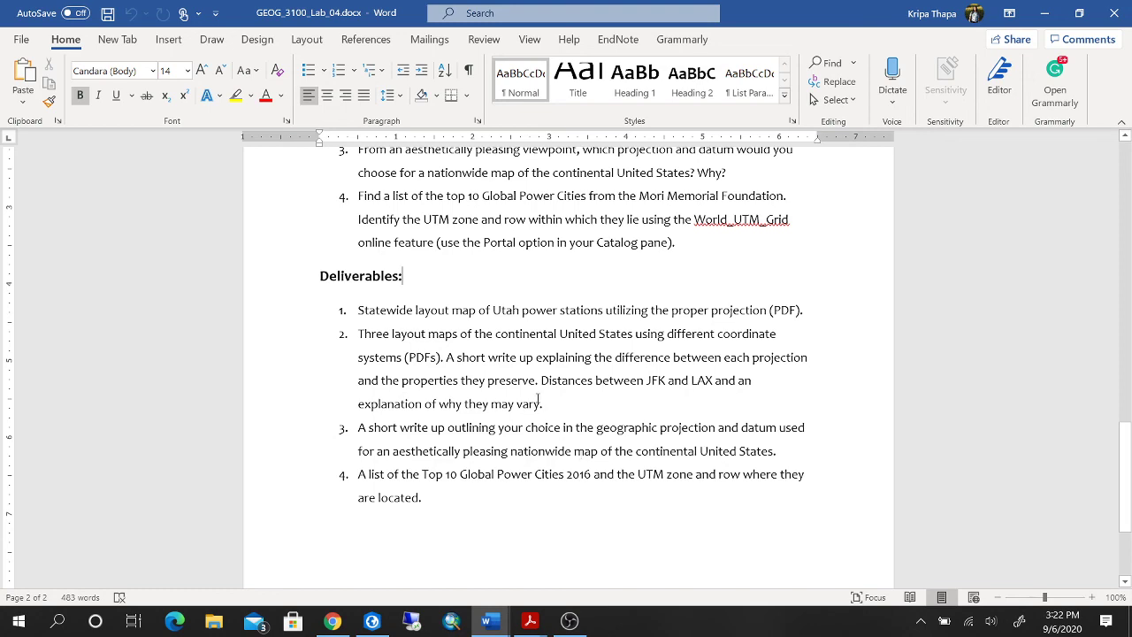
{"action": "scroll", "coordinate": [538, 396], "scroll_direction": "up", "scroll_amount": 1}
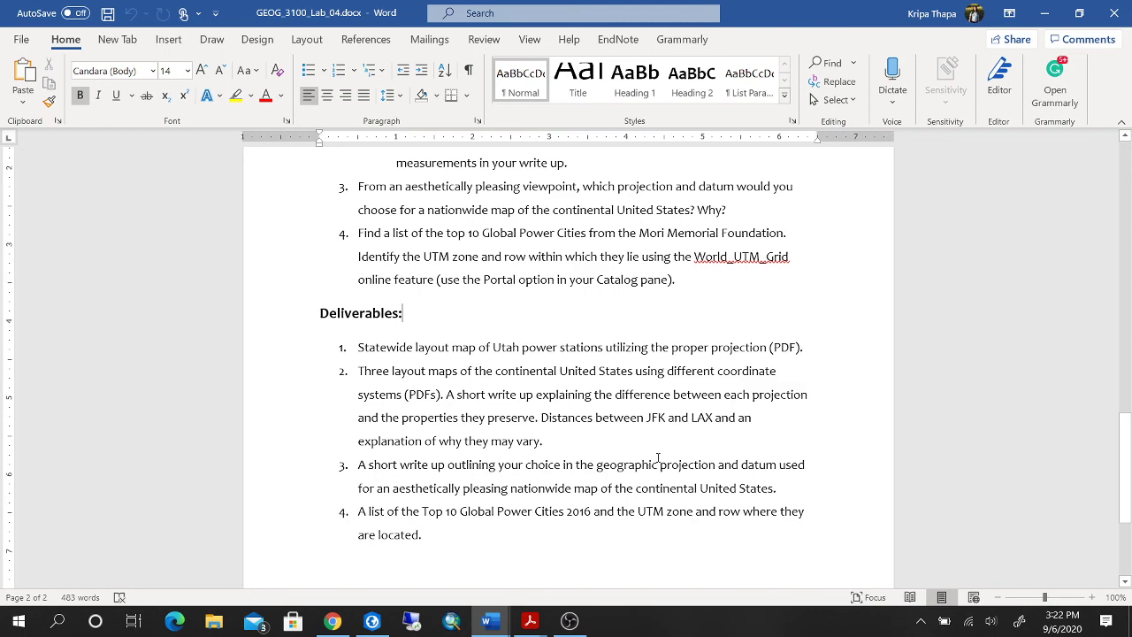
{"action": "scroll", "coordinate": [658, 458], "scroll_direction": "down", "scroll_amount": 1}
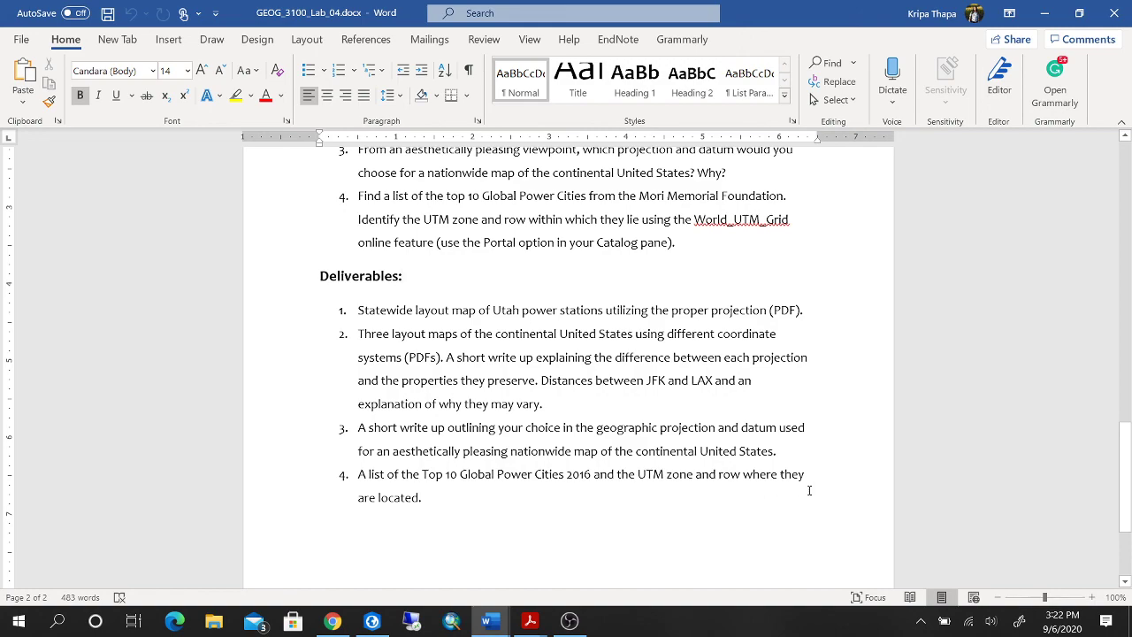
- Return to ArcGIS Pro and select all the attribute fields and values in London's grid cell pop-up
{"action": "left_click", "coordinate": [372, 621]}
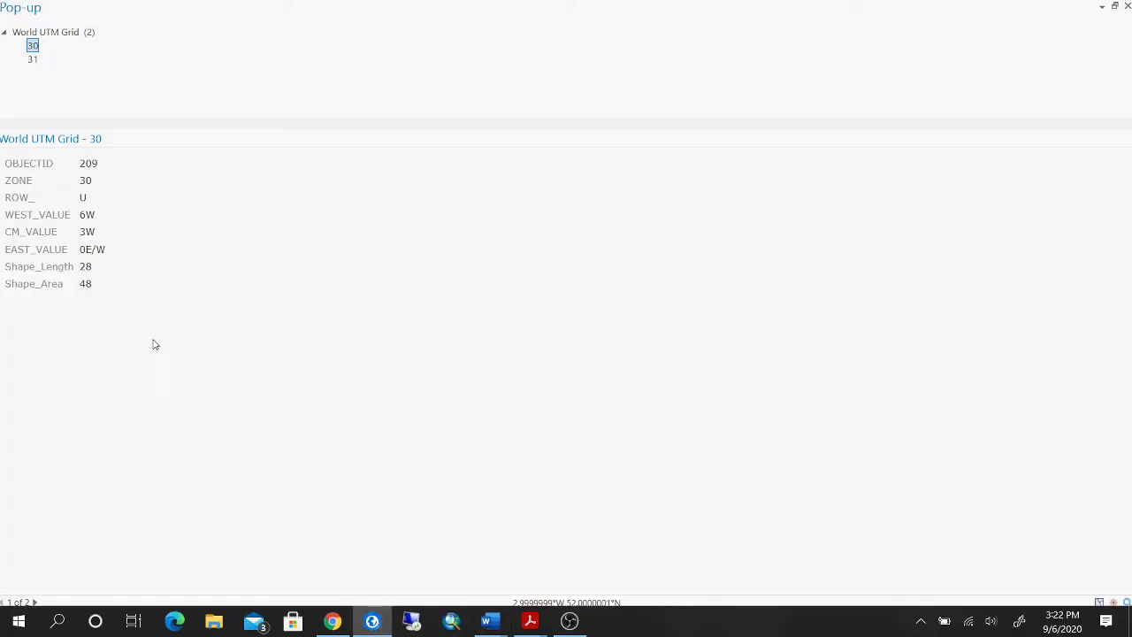
{"action": "key", "text": "ctrl+a"}
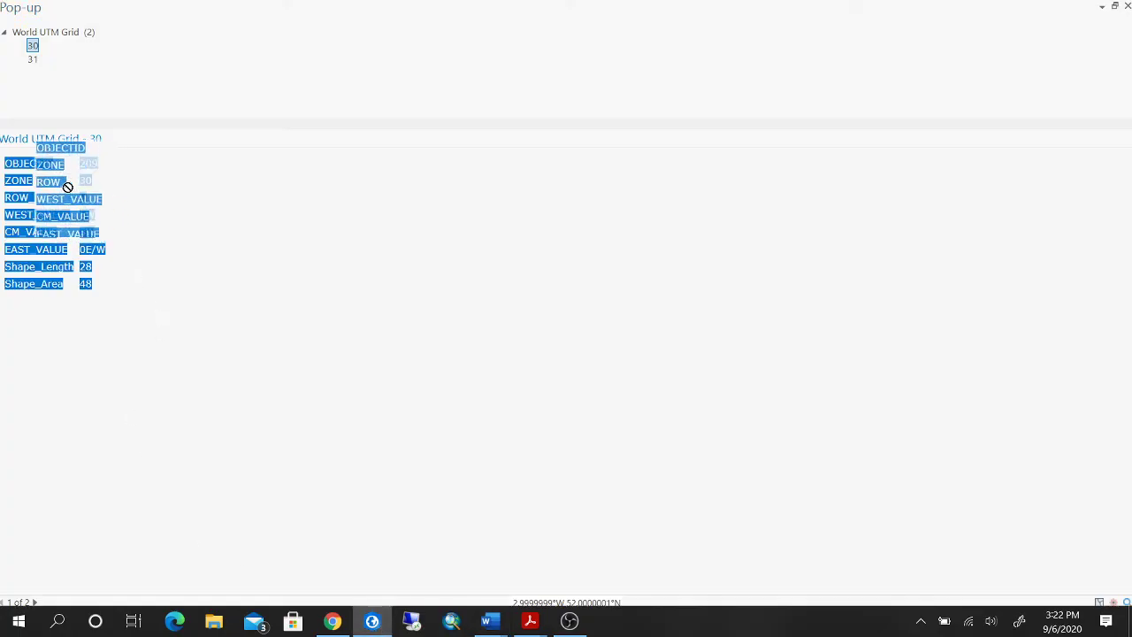
- Highlight the ZONE and ROW_ attributes, then all the attributes, in London's World UTM Grid pop-up and close the pop-up
{"action": "left_click", "coordinate": [145, 207]}
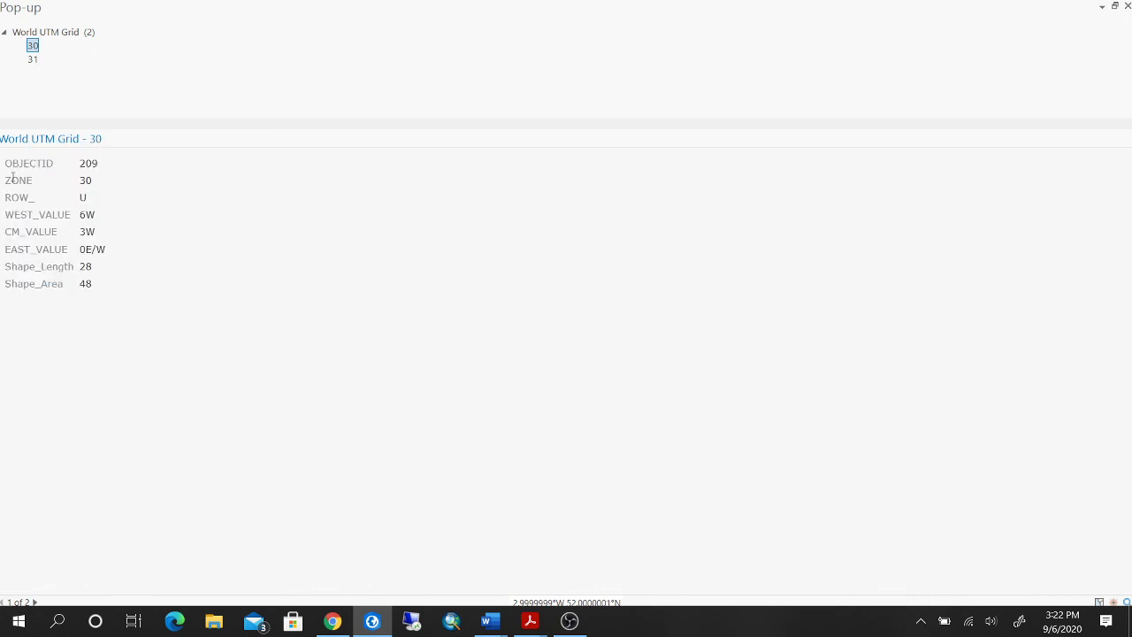
{"action": "left_click_drag", "start_coordinate": [5, 180], "coordinate": [93, 203]}
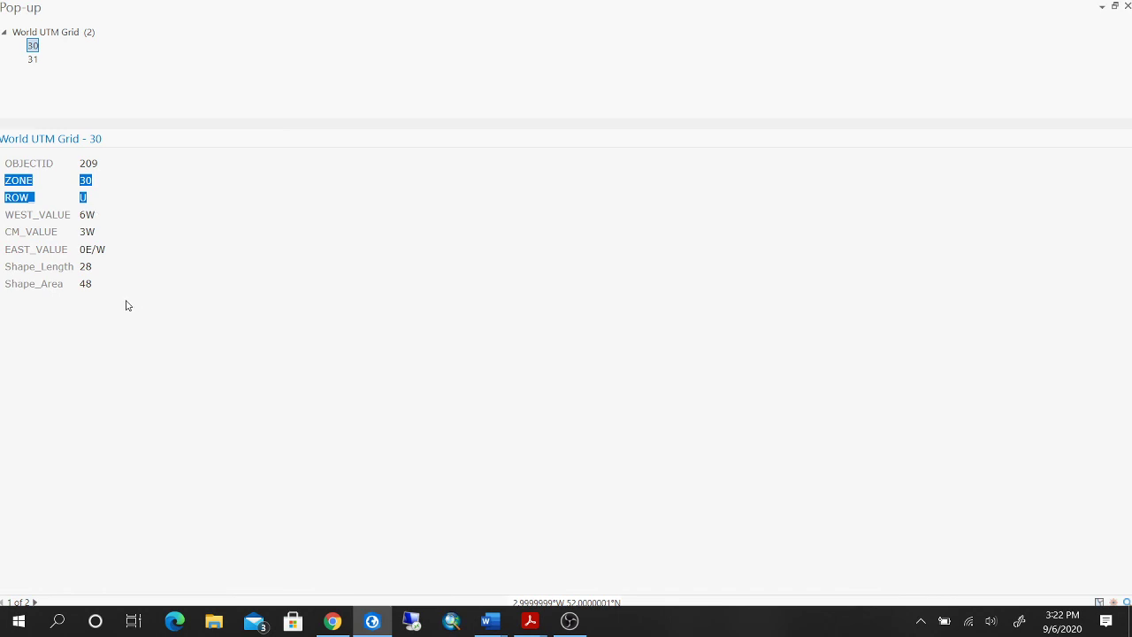
{"action": "left_click_drag", "start_coordinate": [122, 304], "coordinate": [3, 166]}
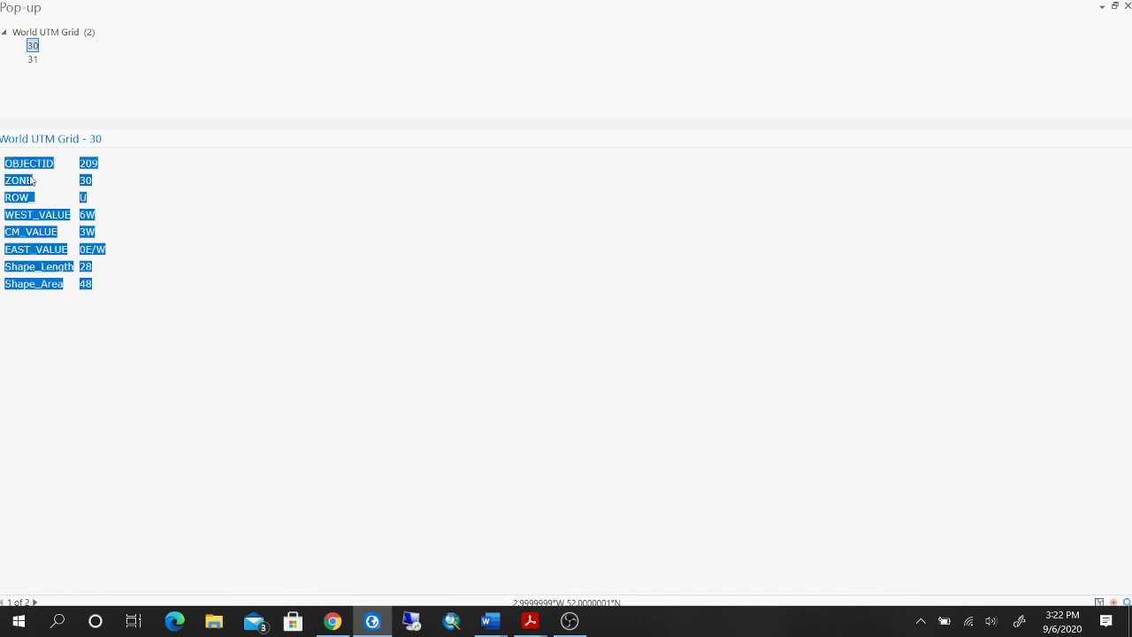
{"action": "left_click", "coordinate": [229, 299]}
{"action": "left_click", "coordinate": [1128, 6]}
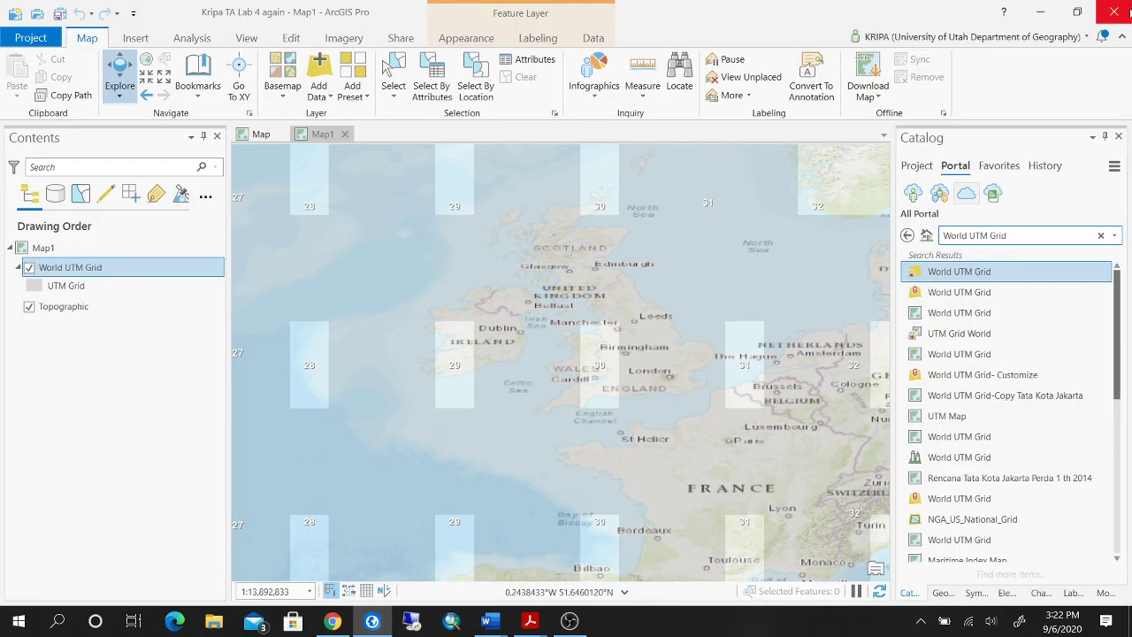
- Switch to GEOG_3100_Lab_04.docx in Word and view the Deliverables list
{"action": "scroll", "coordinate": [695, 299], "scroll_direction": "down", "scroll_amount": 2}
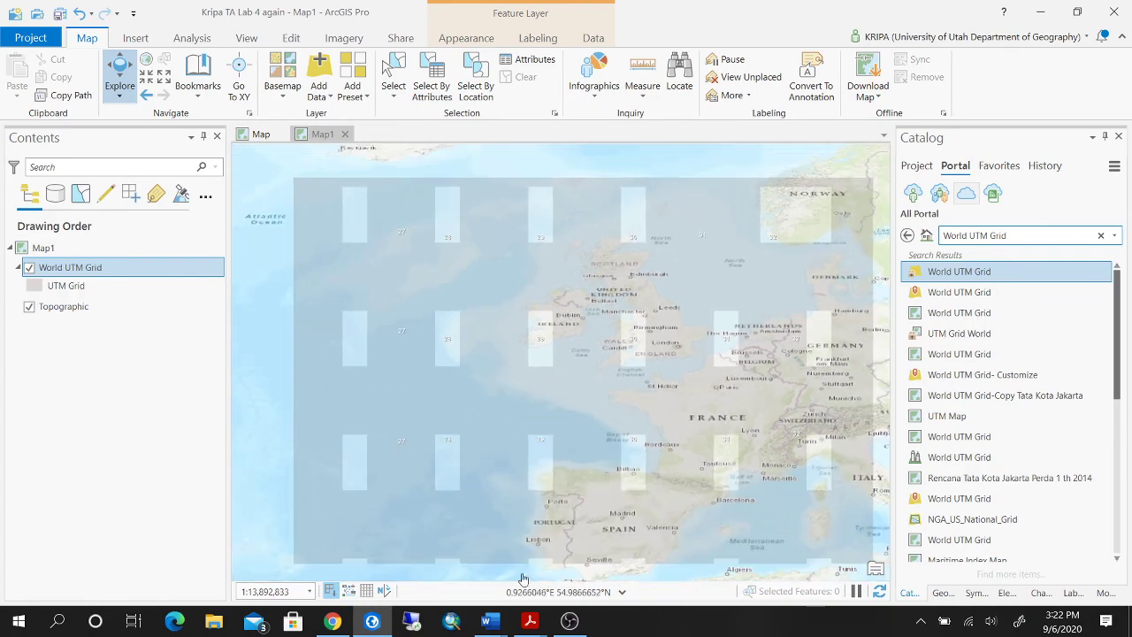
{"action": "mouse_move", "coordinate": [495, 620]}
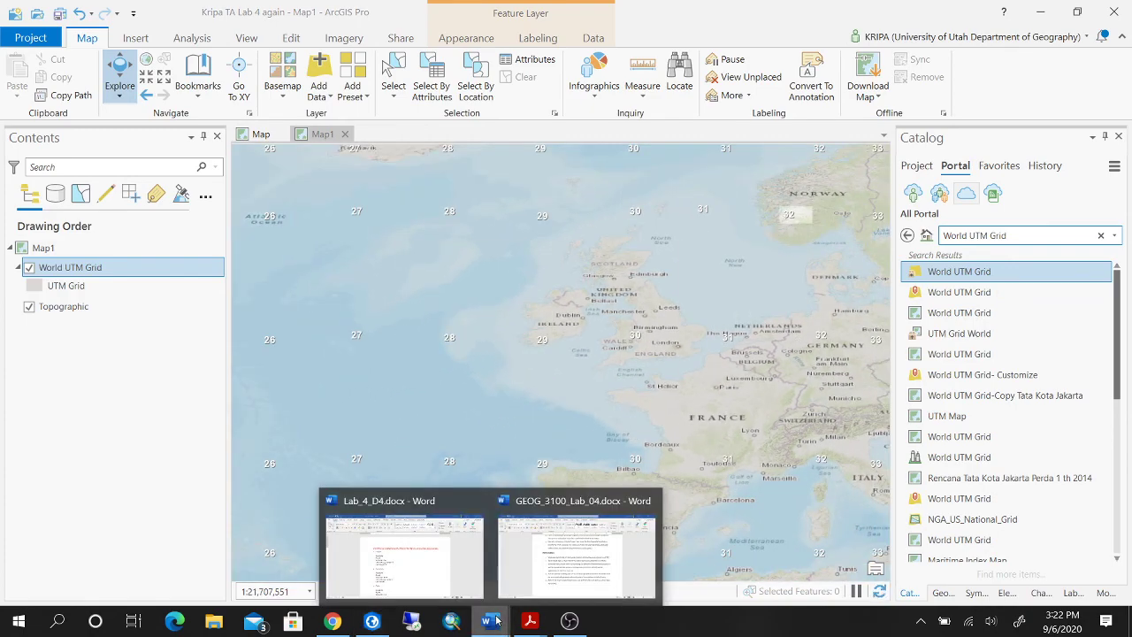
{"action": "left_click", "coordinate": [564, 577]}
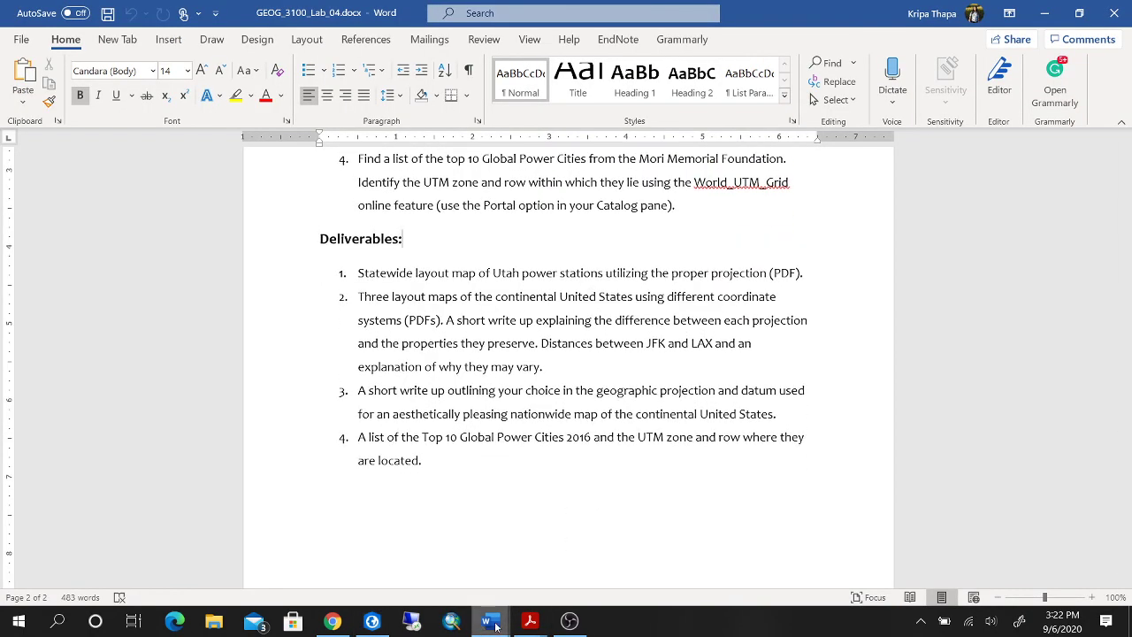
{"action": "left_click", "coordinate": [568, 620]}
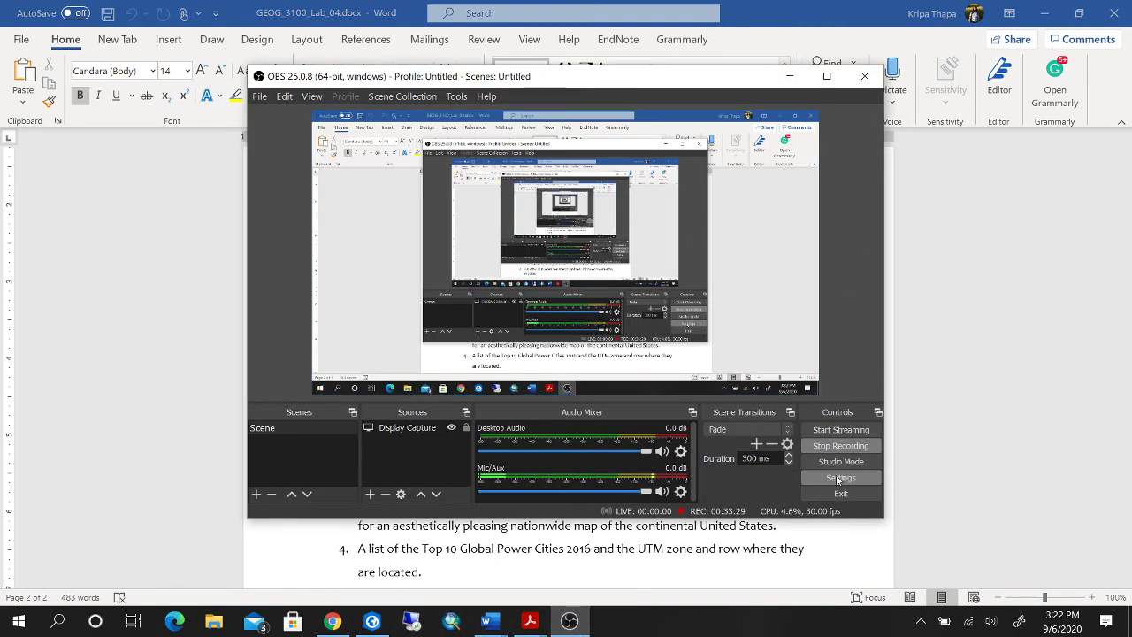